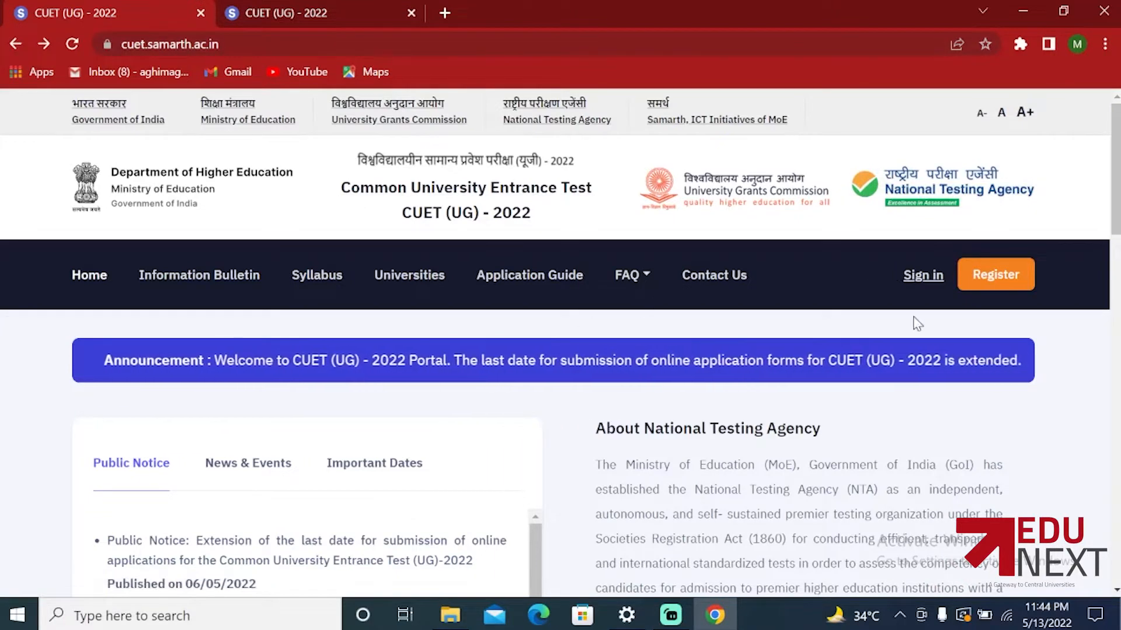
- Start a new CUET (UG) 2022 registration from the home page's Register link
left_click(1017, 282)
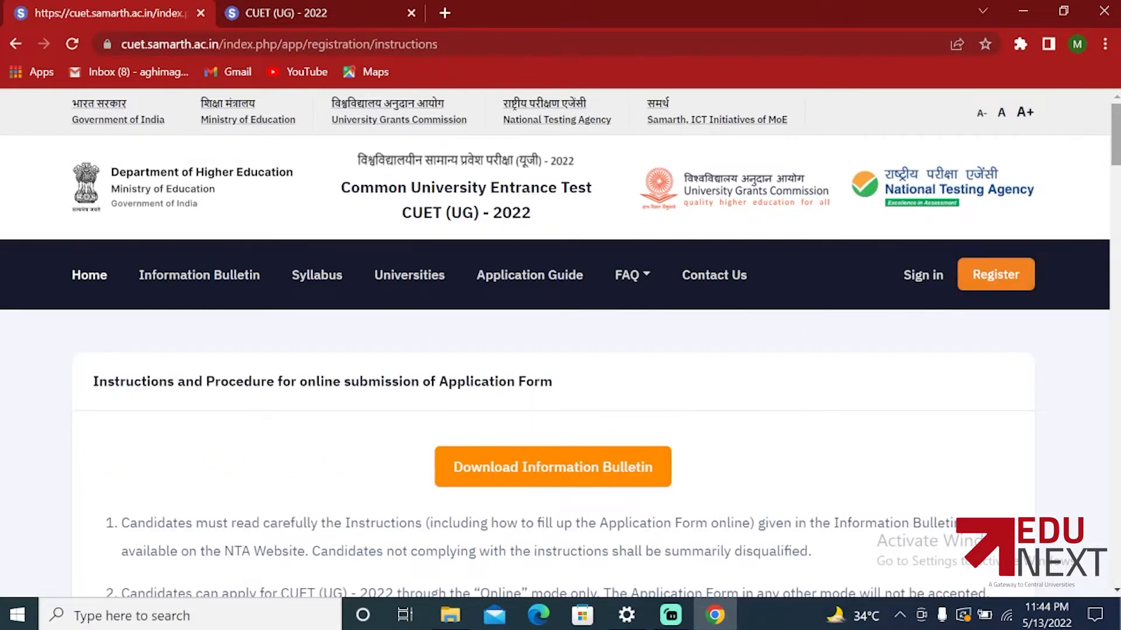
scroll(1117, 143, "down", 2)
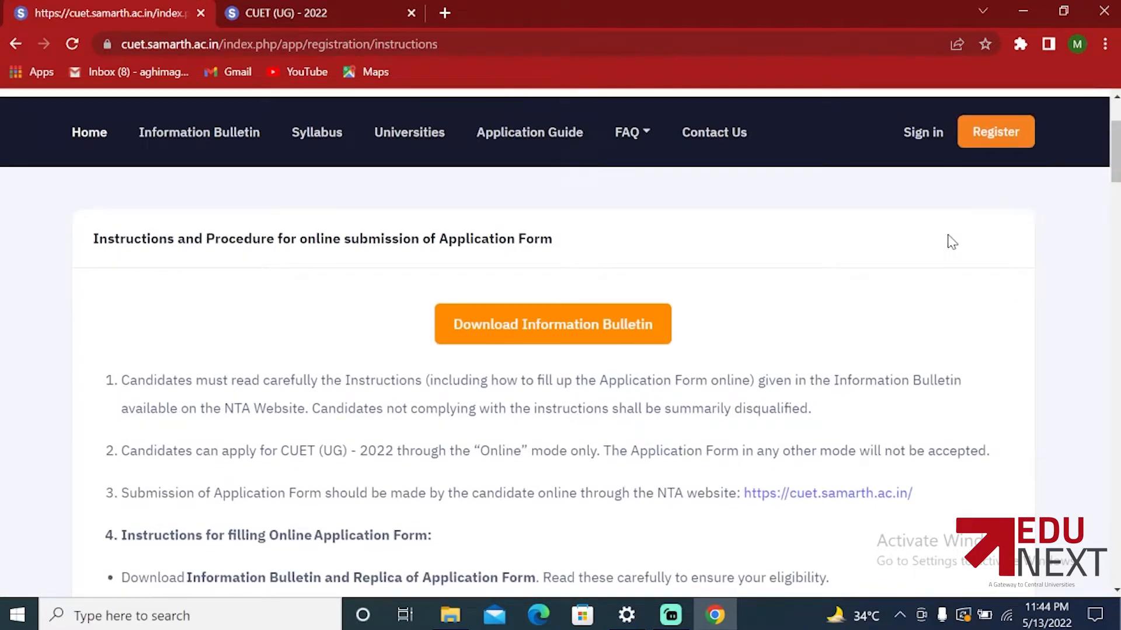
scroll(1115, 152, "down", 1)
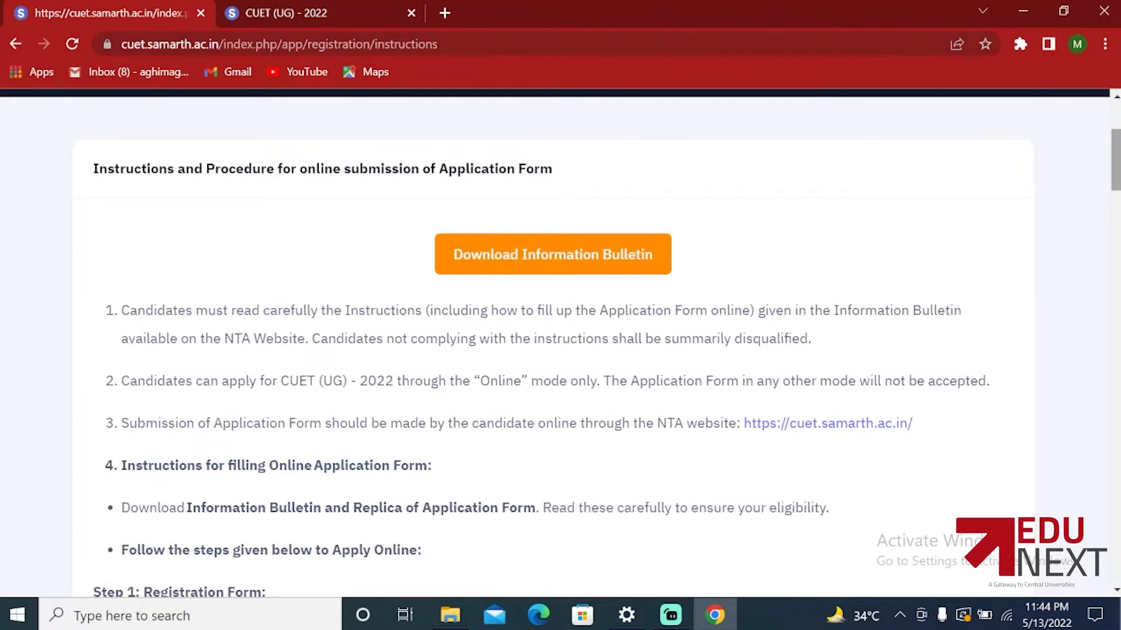
scroll(560, 343, "down", 4)
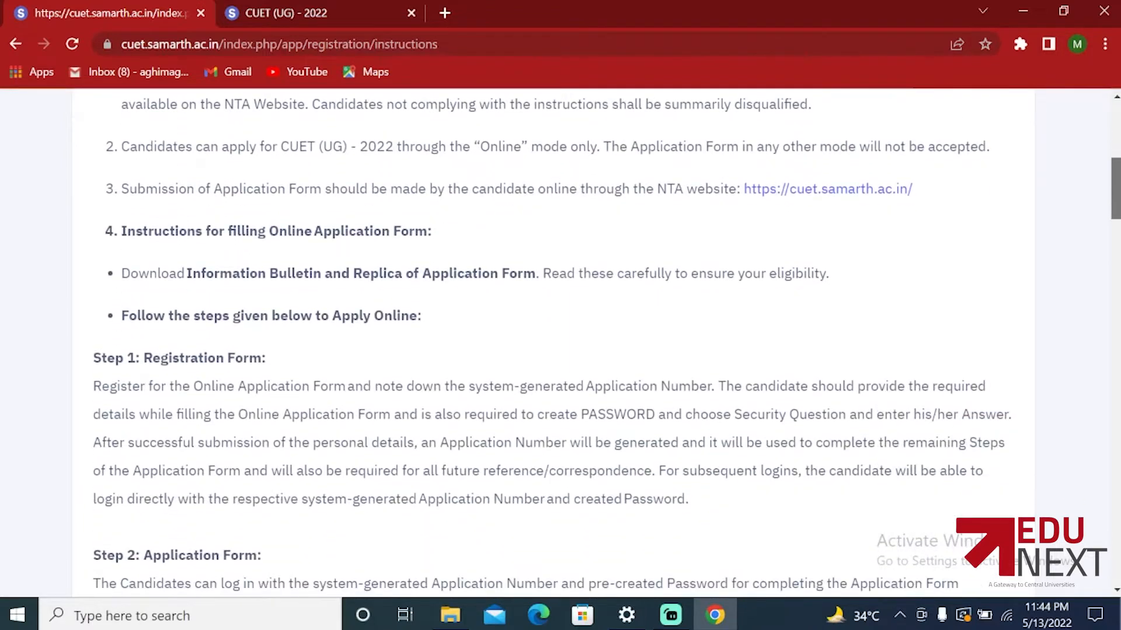
scroll(560, 343, "down", 5)
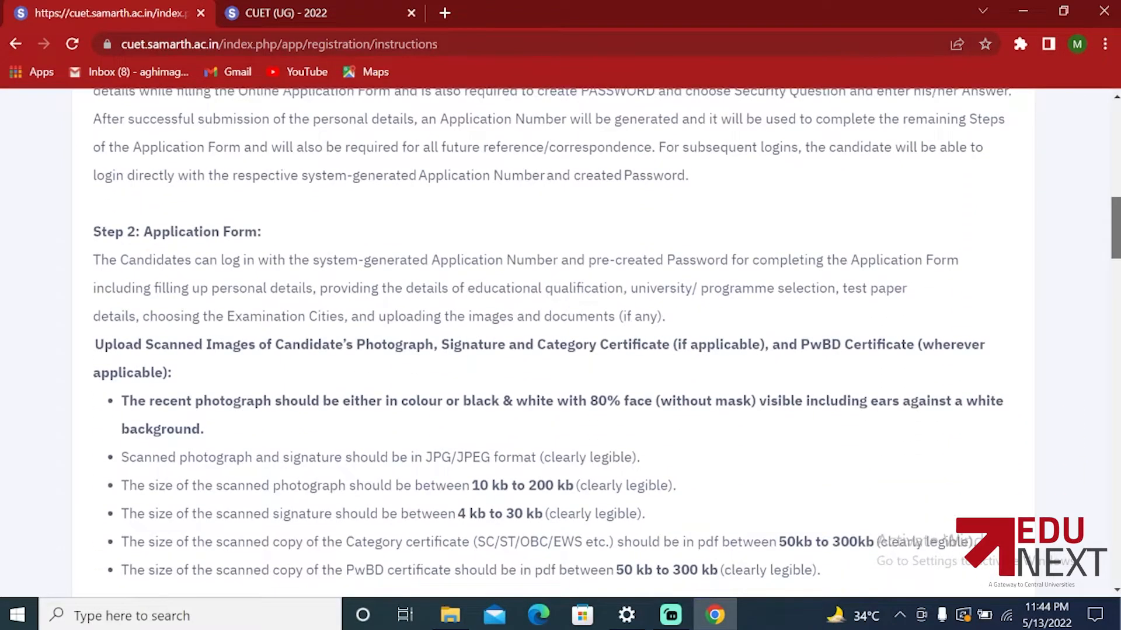
scroll(560, 343, "down", 2)
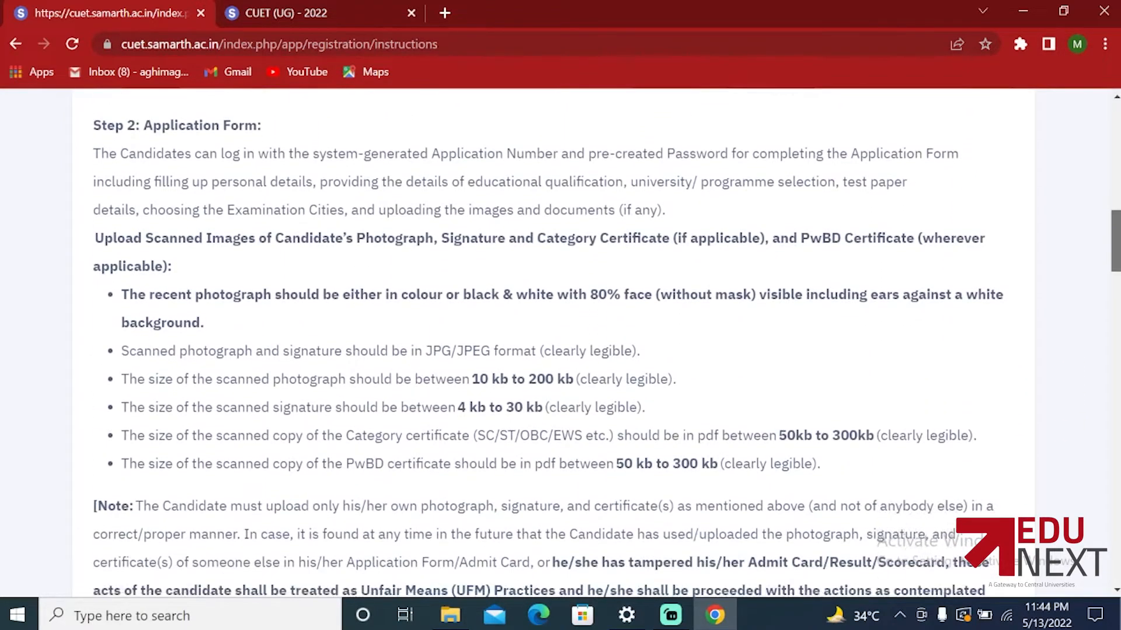
scroll(560, 343, "up", 1)
scroll(560, 343, "down", 1)
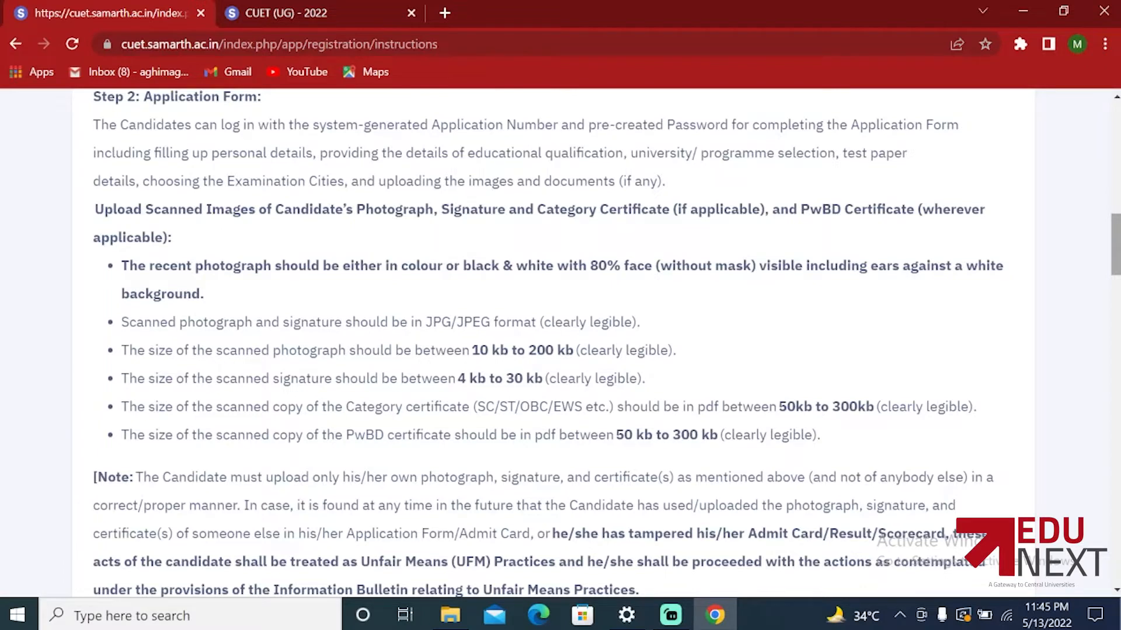
scroll(560, 344, "down", 2)
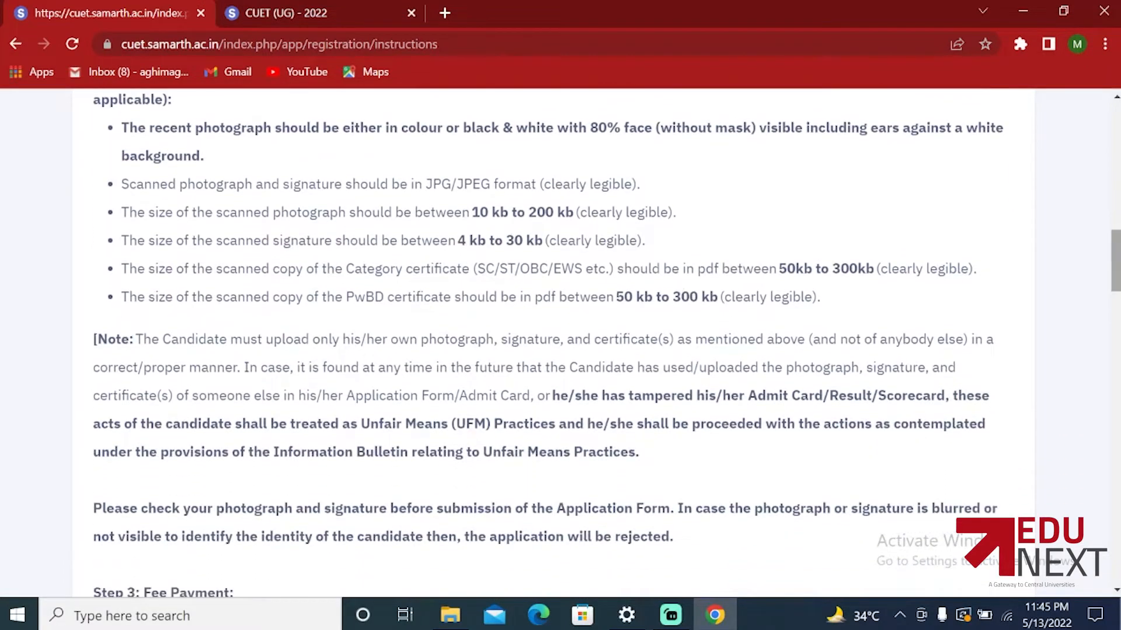
scroll(560, 344, "down", 1)
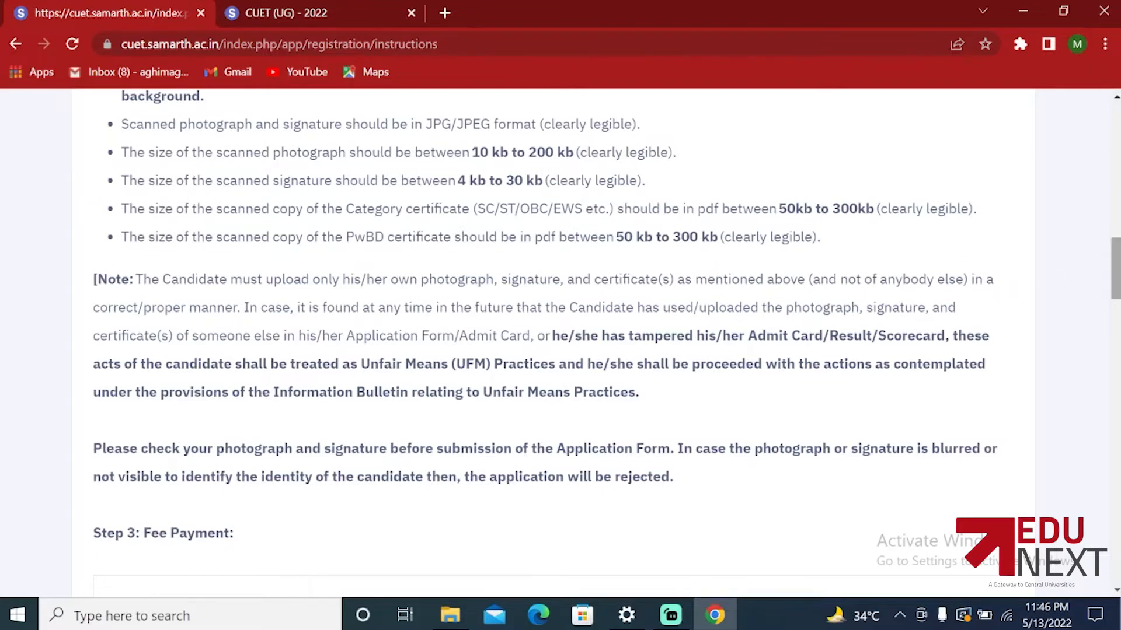
- Scroll past the fee table and tick the Information Bulletin read-and-understood declaration
left_click_drag(1115, 262, 1115, 319)
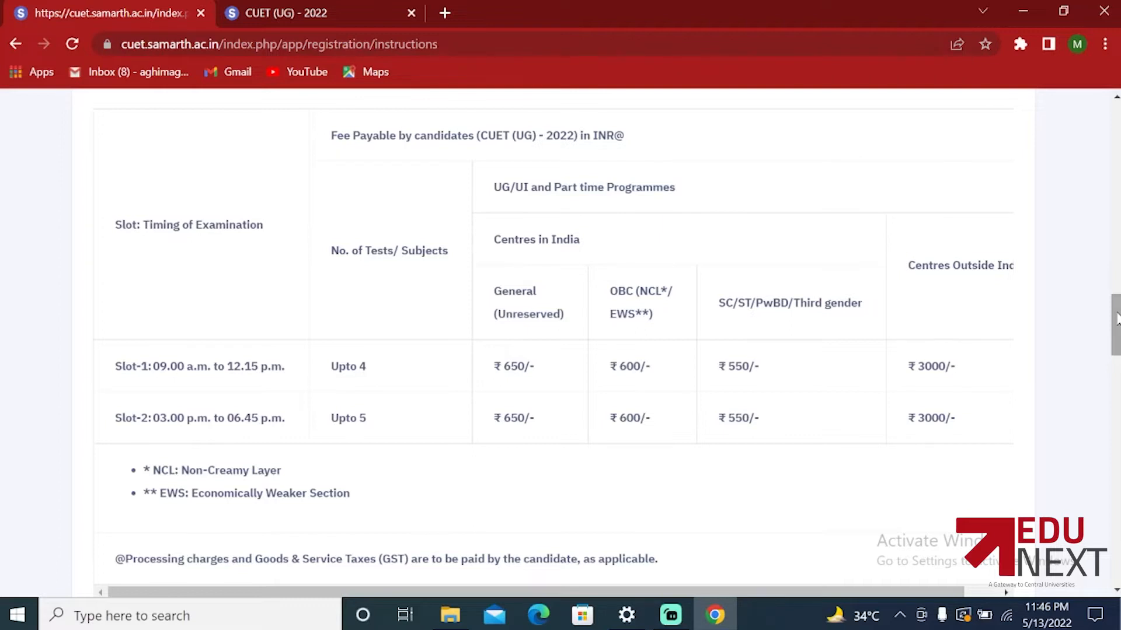
mouse_move(1116, 318)
left_mouse_down()
mouse_move(1115, 399)
mouse_move(1116, 336)
left_mouse_up()
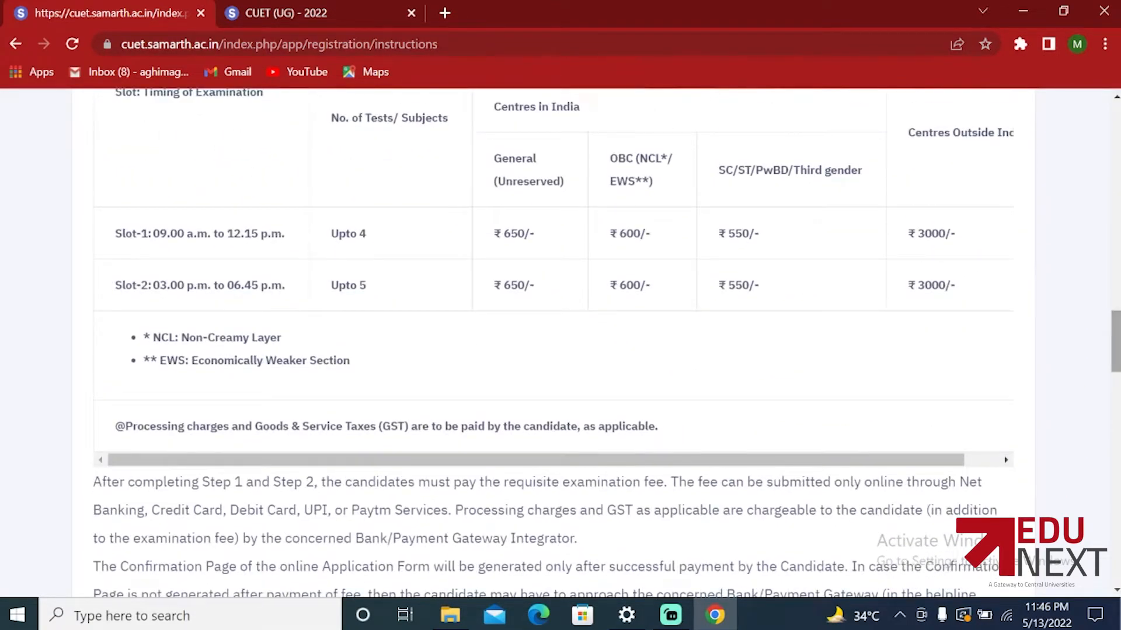
left_click_drag(1115, 338, 1088, 550)
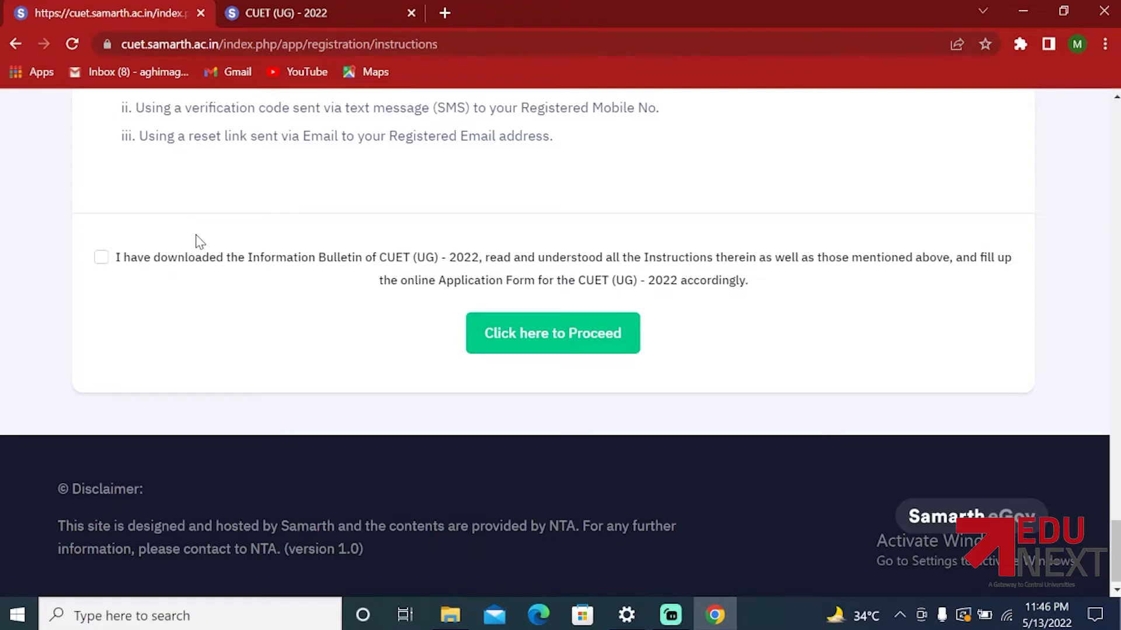
left_click(102, 258)
- Proceed to the Registration Form and enter the candidate's, father's, mother's and guardian's names
left_click(560, 351)
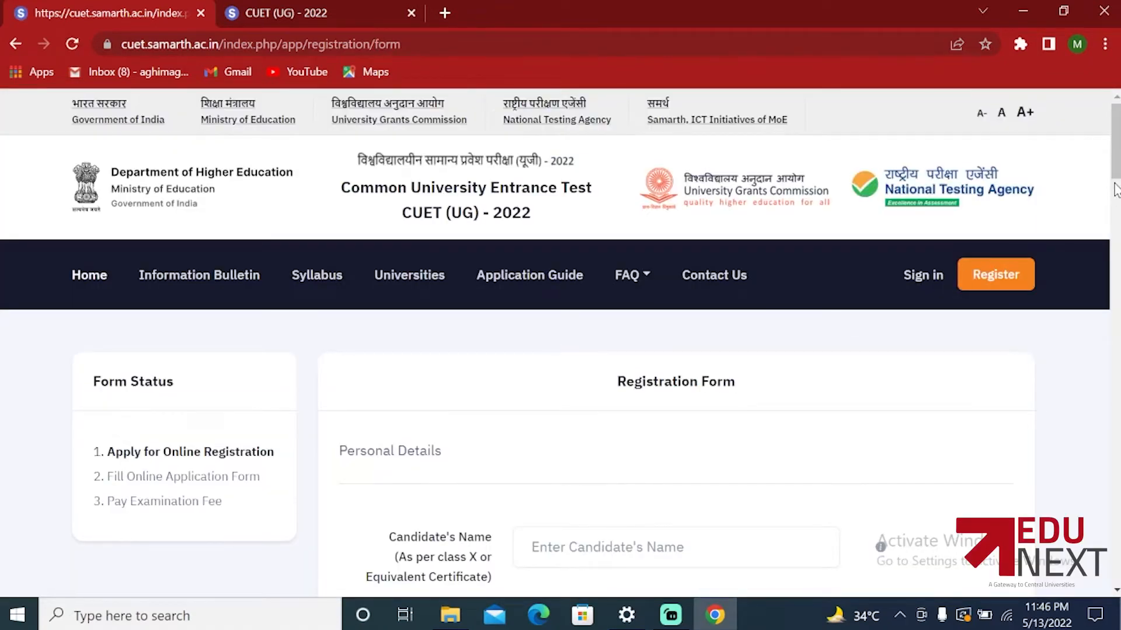
scroll(1117, 187, "down", 2)
scroll(1117, 187, "down", 2)
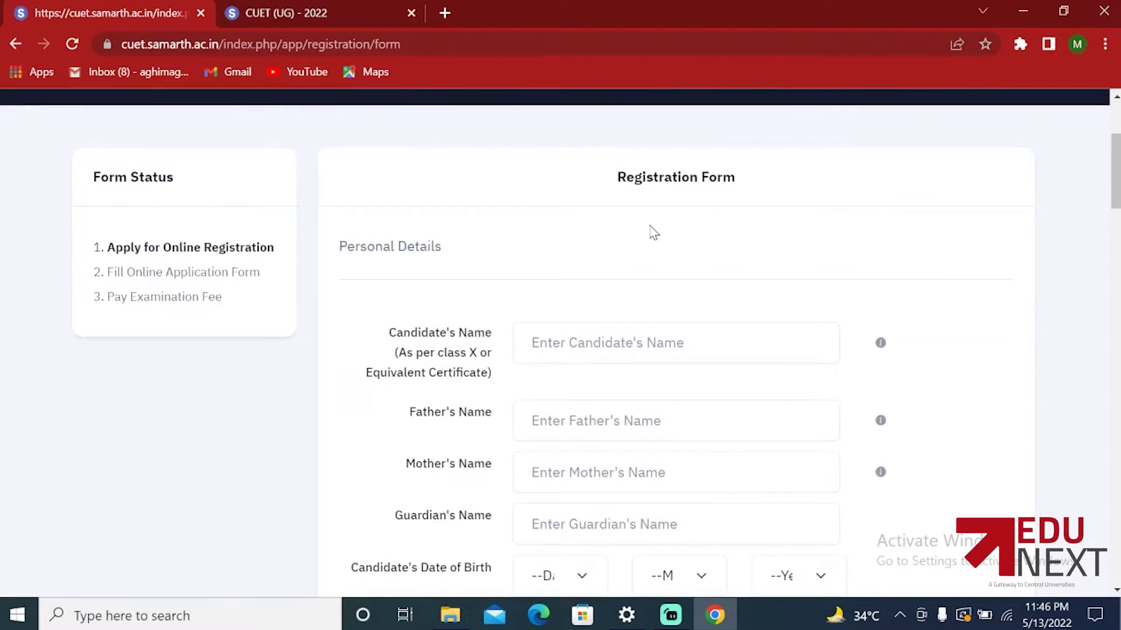
left_click(604, 345)
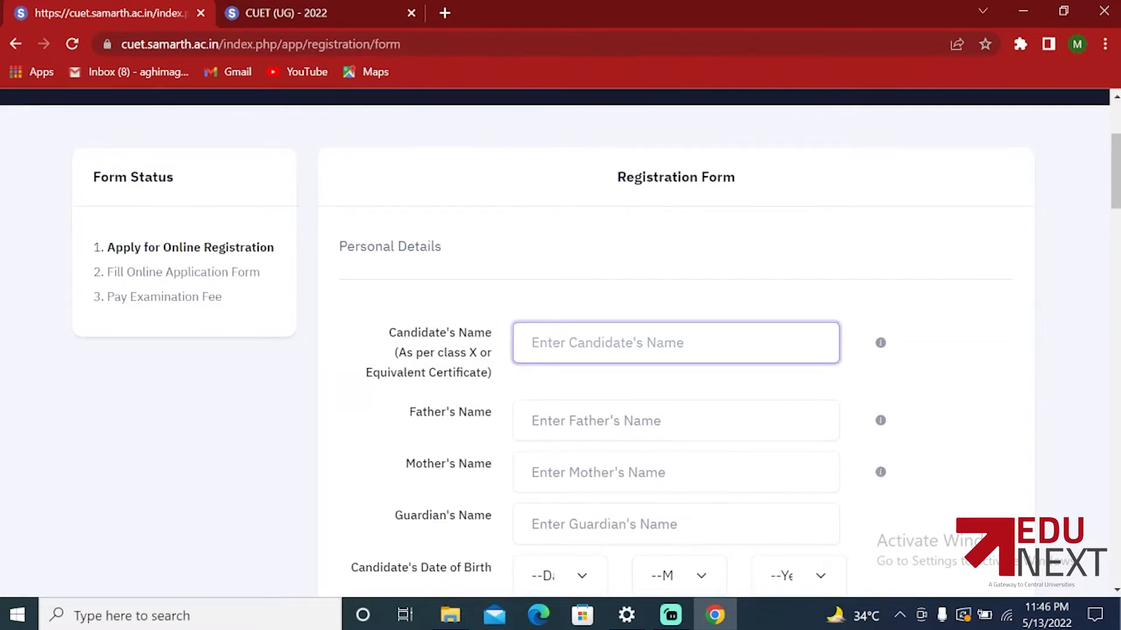
type("mi")
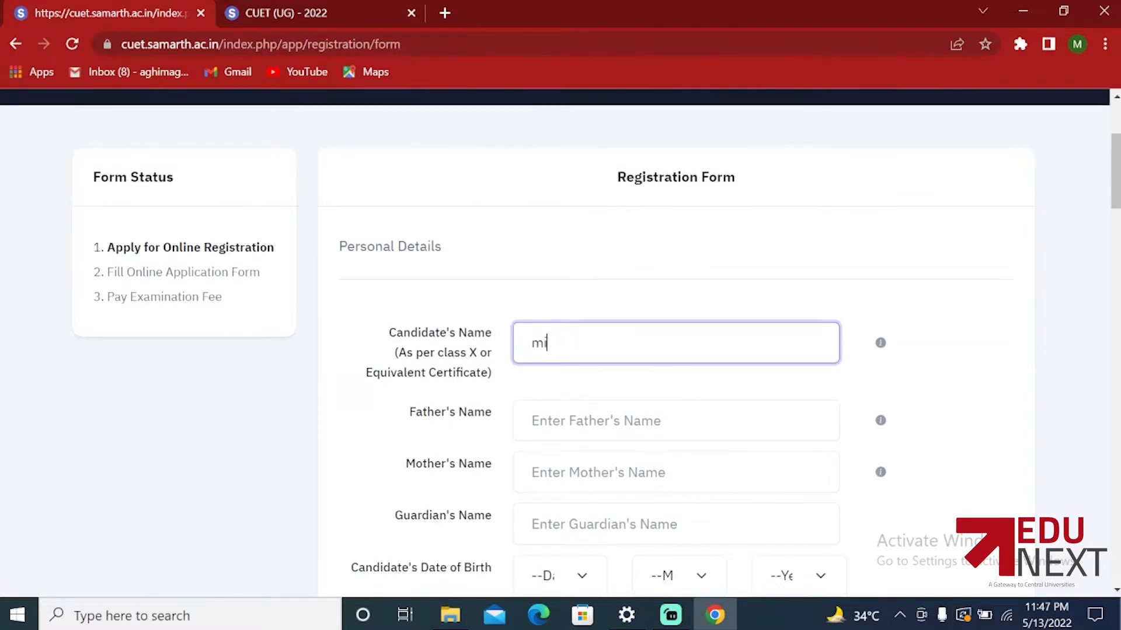
type("nha")
key("Tab")
type("xy")
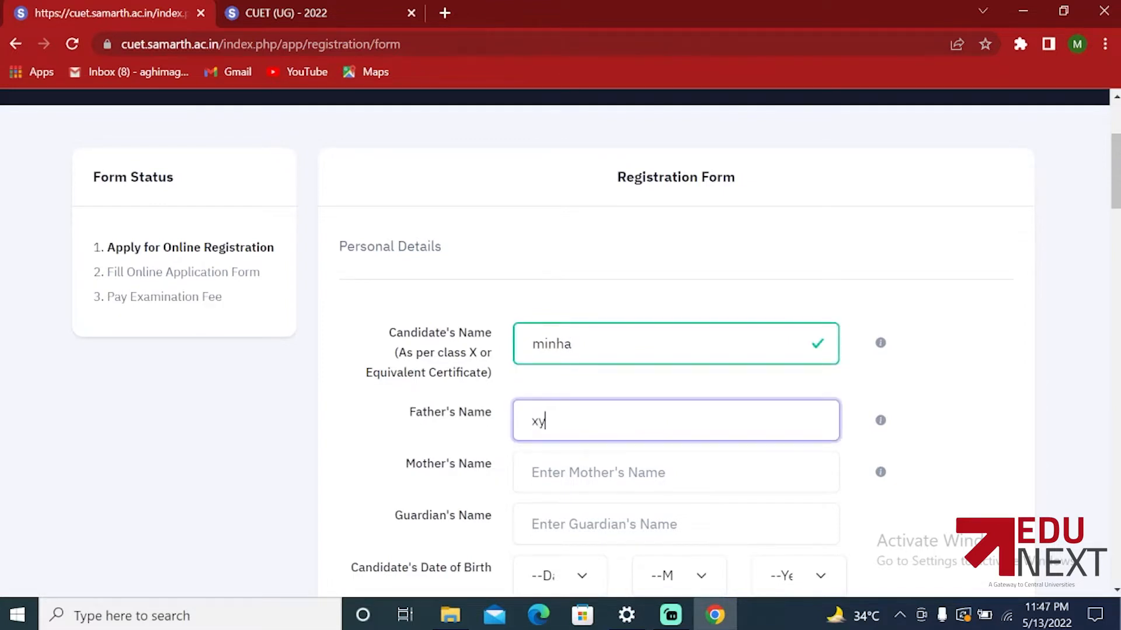
key("Tab")
type("xx")
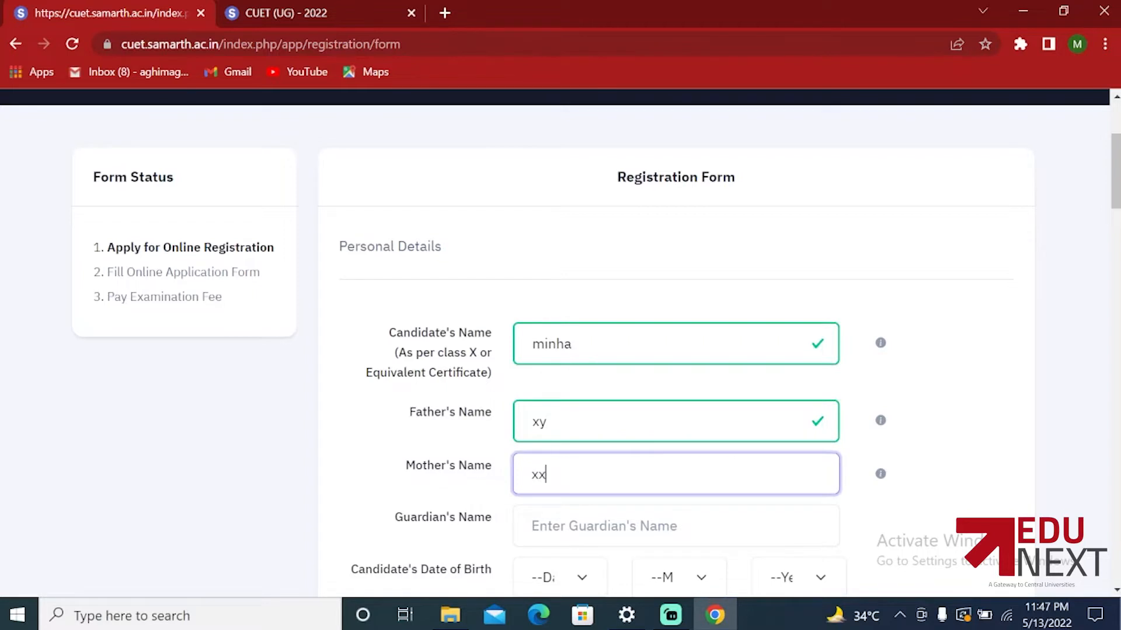
key("Tab")
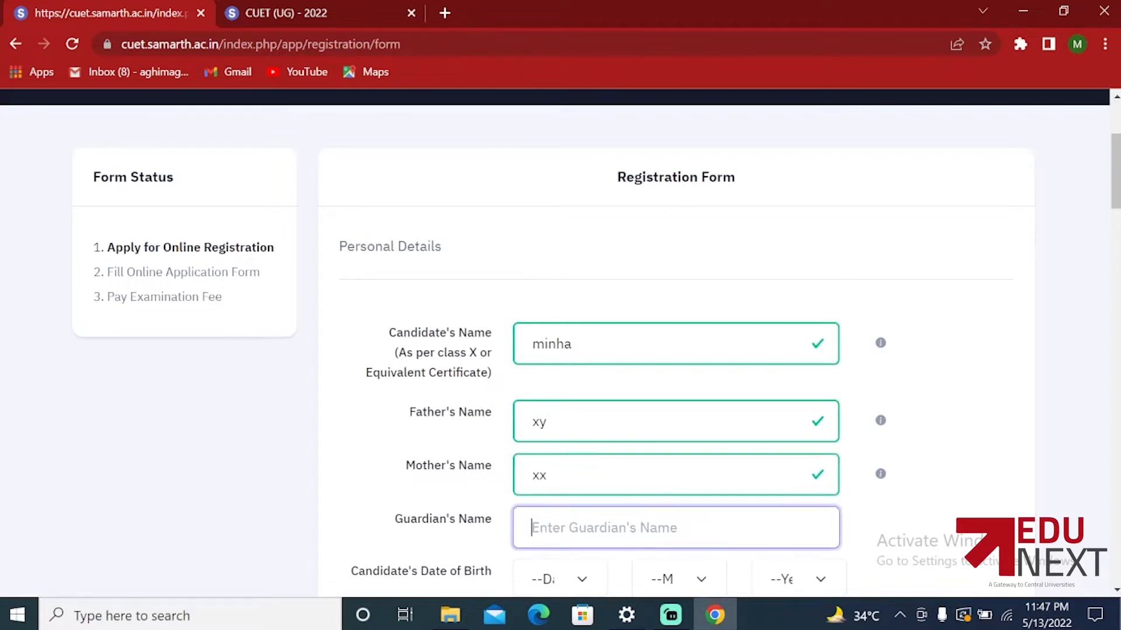
type("xyy")
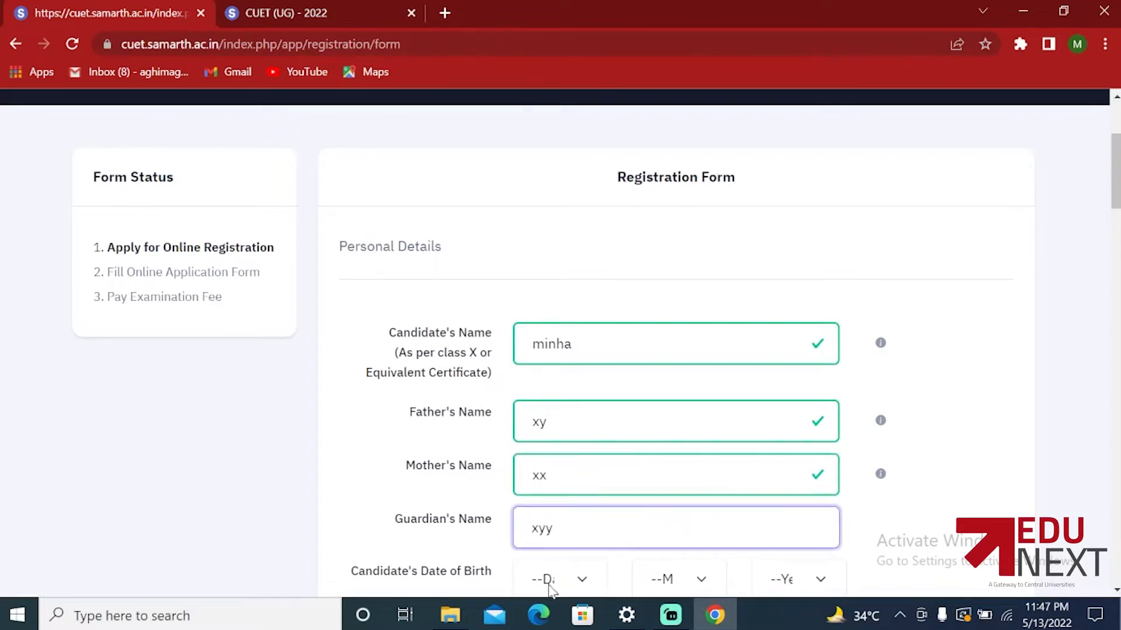
- Set the date of birth to day 7, month March, and pick the birth year
left_click(584, 580)
left_click(540, 313)
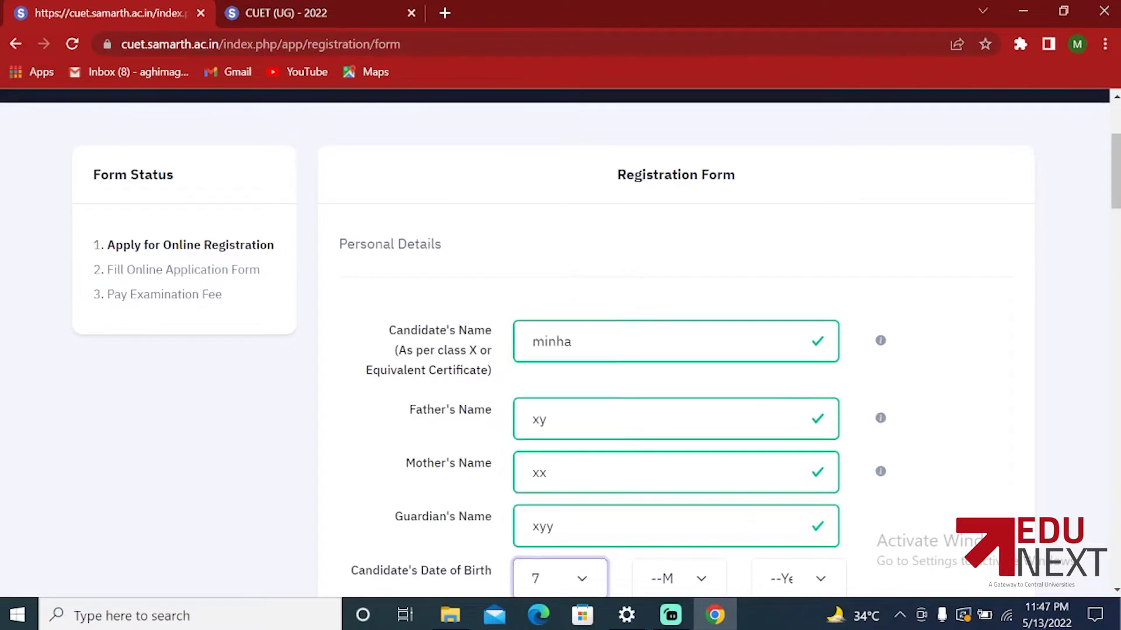
left_click(695, 572)
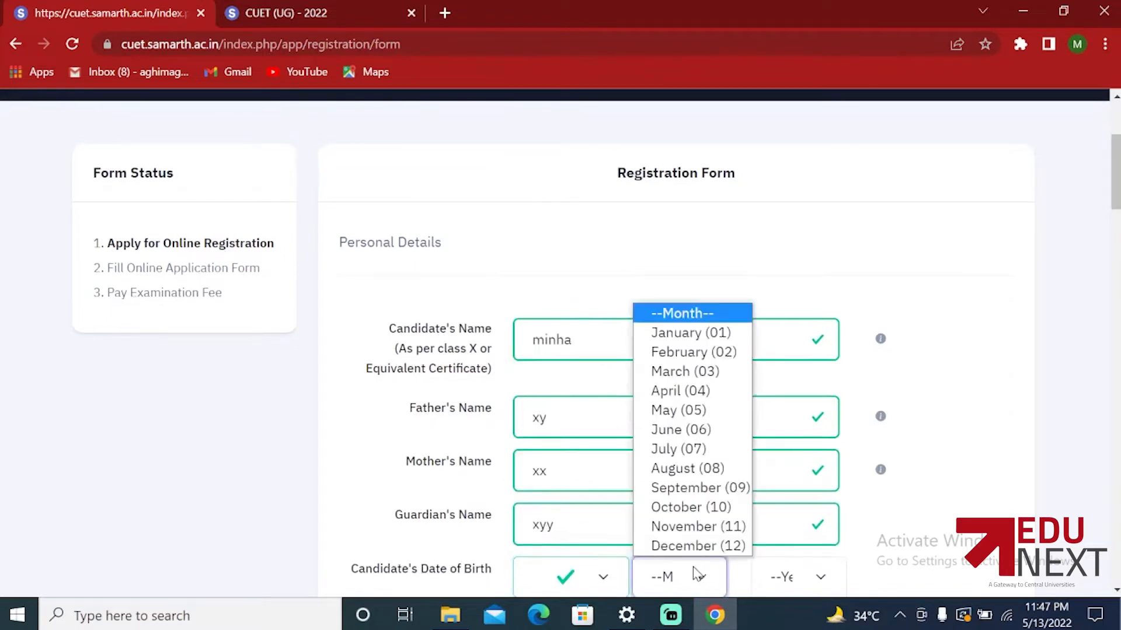
left_click(704, 373)
left_click(820, 579)
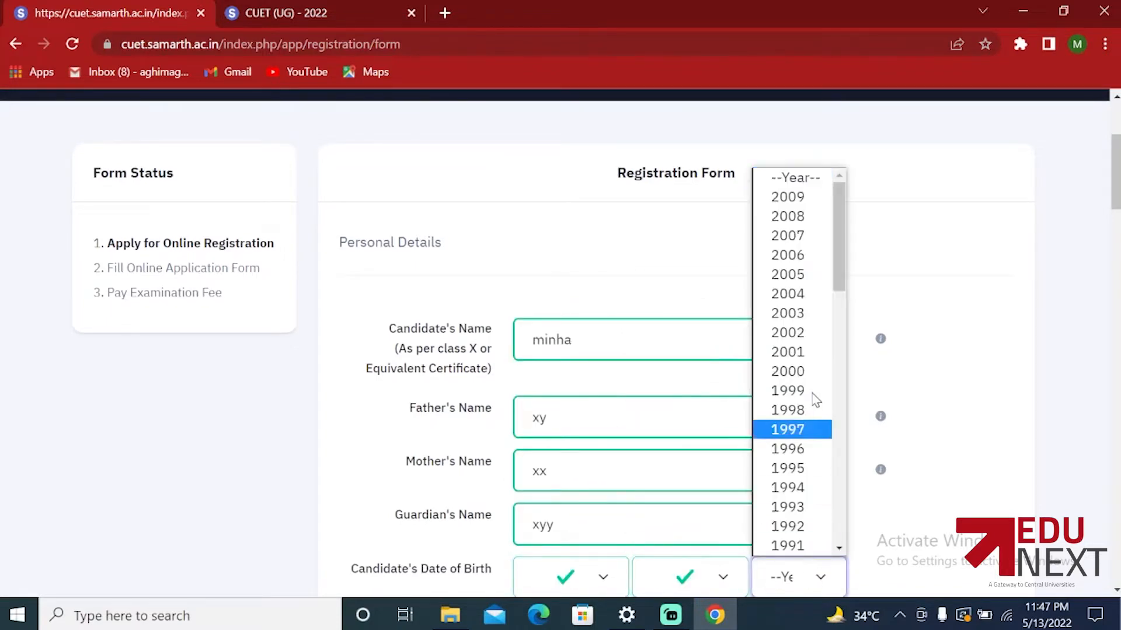
left_click(809, 368)
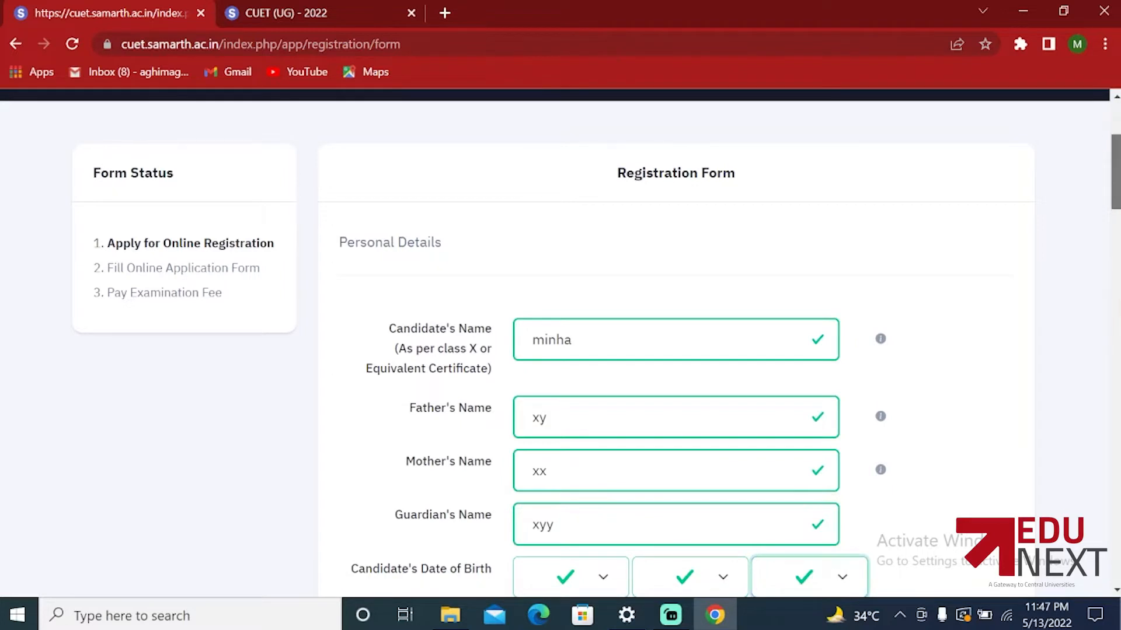
left_click_drag(1115, 175, 1115, 227)
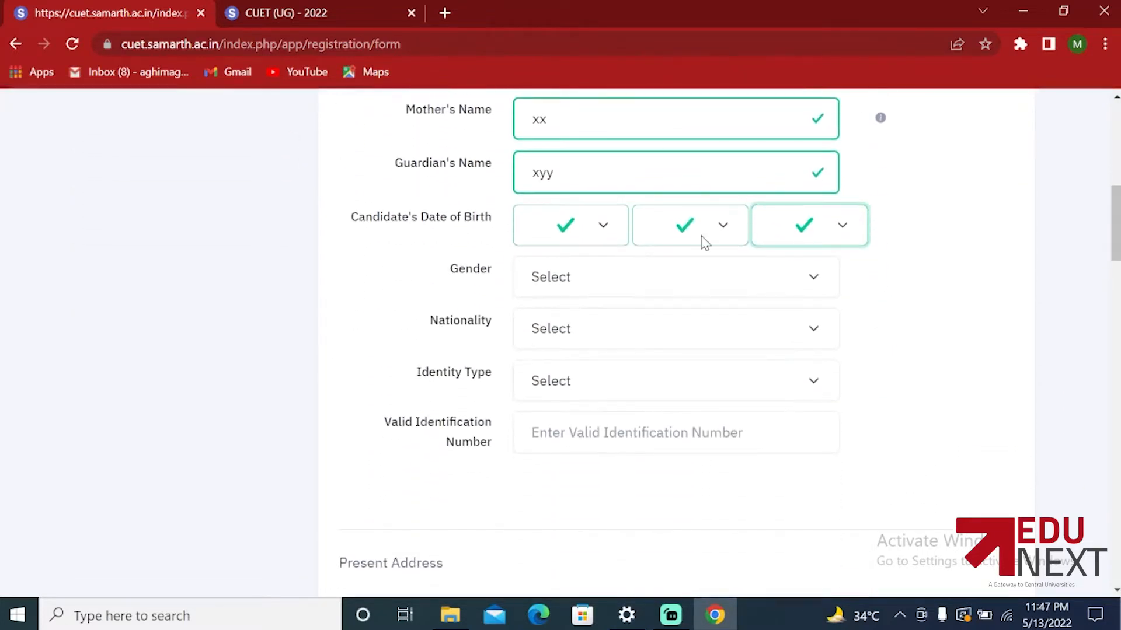
- Choose Female, Indian and Voter ID, then enter the candidate's voter ID number
left_click(727, 283)
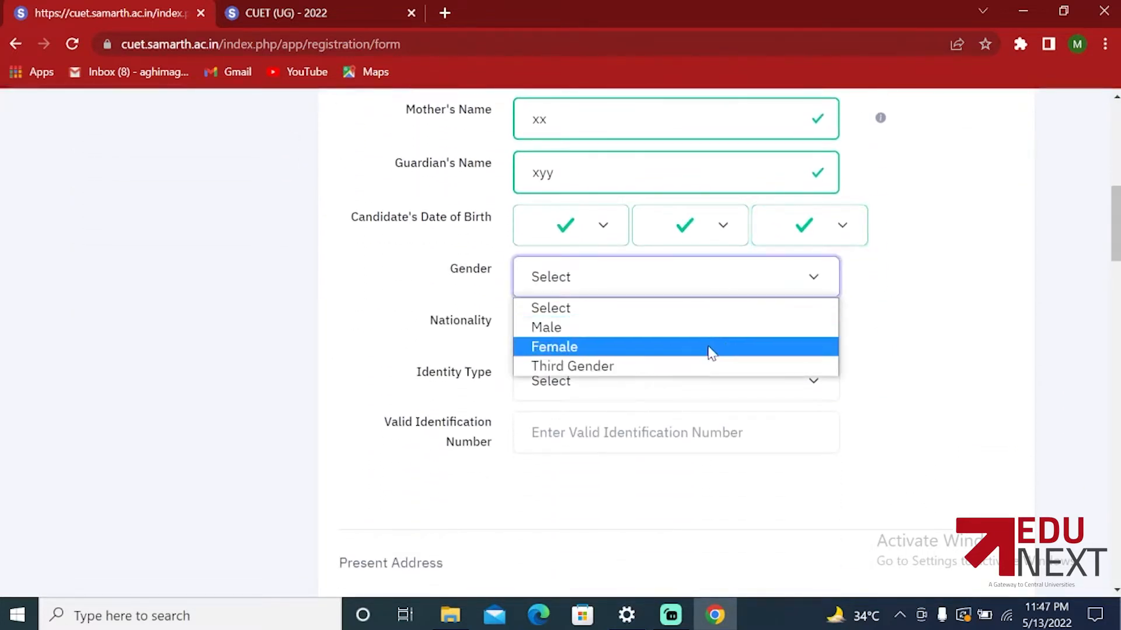
left_click(708, 347)
left_click(708, 340)
left_click(705, 379)
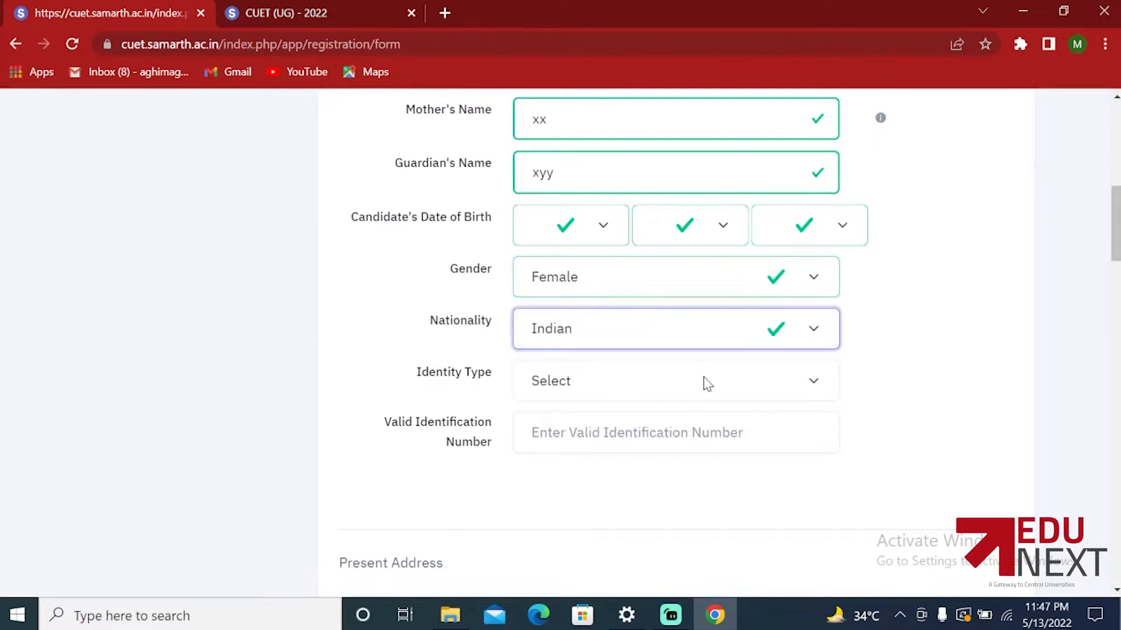
left_click(706, 382)
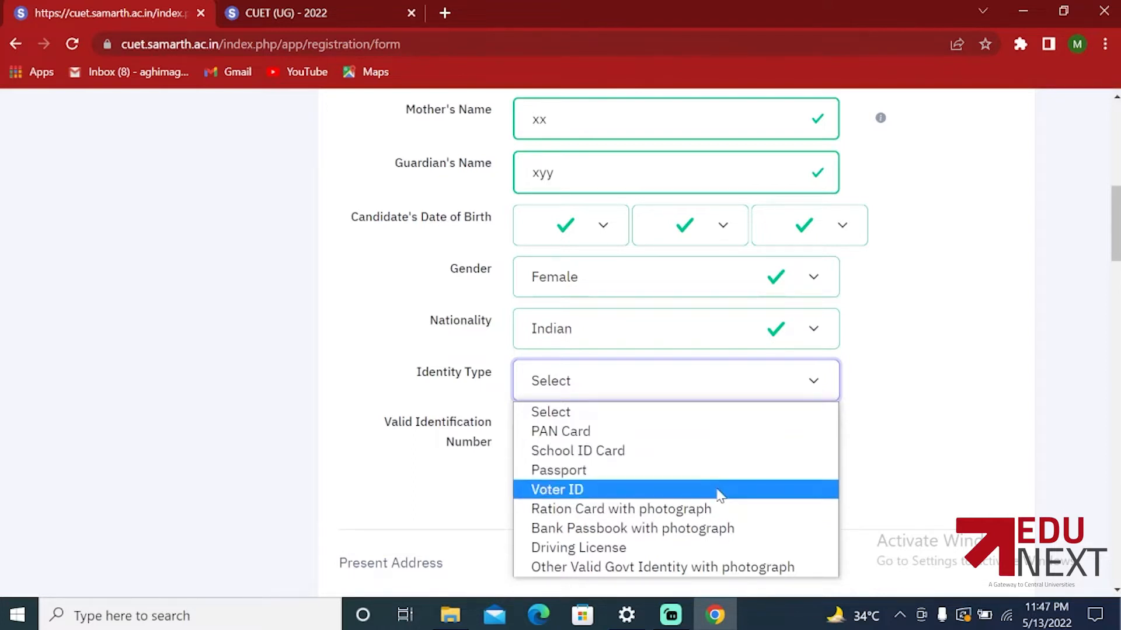
left_click(717, 490)
left_click(709, 433)
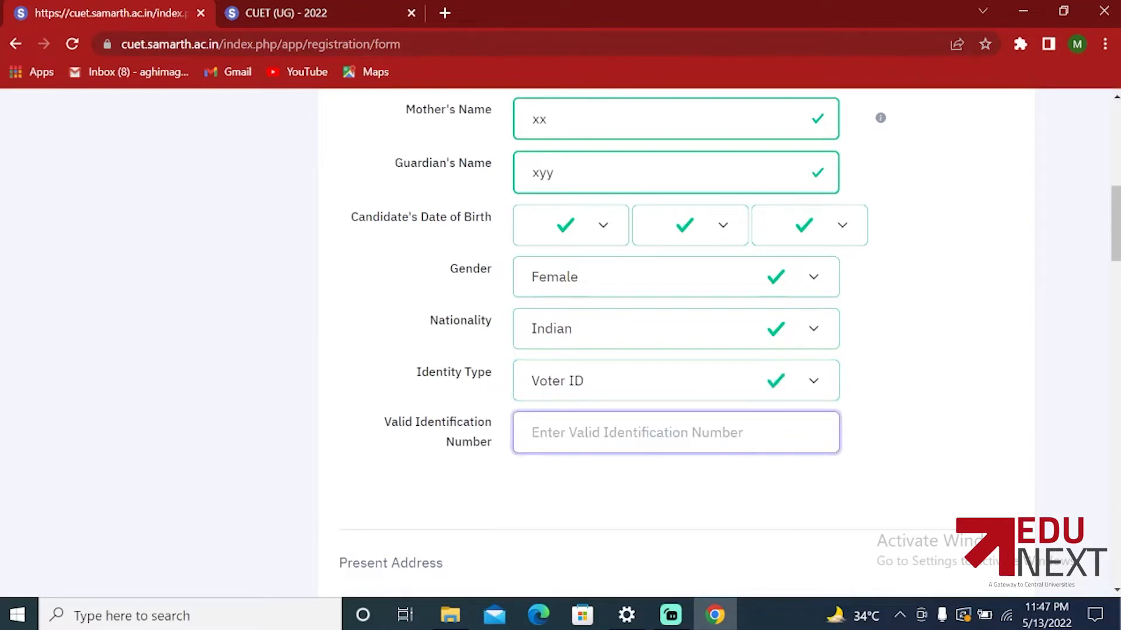
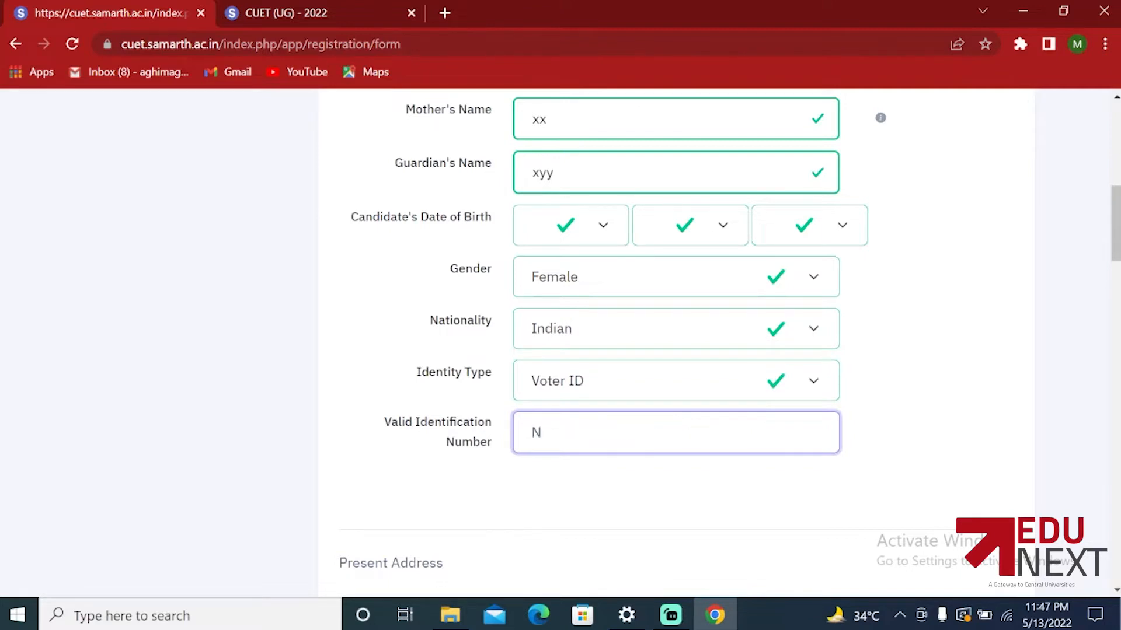
scroll(1118, 262, "down", 5)
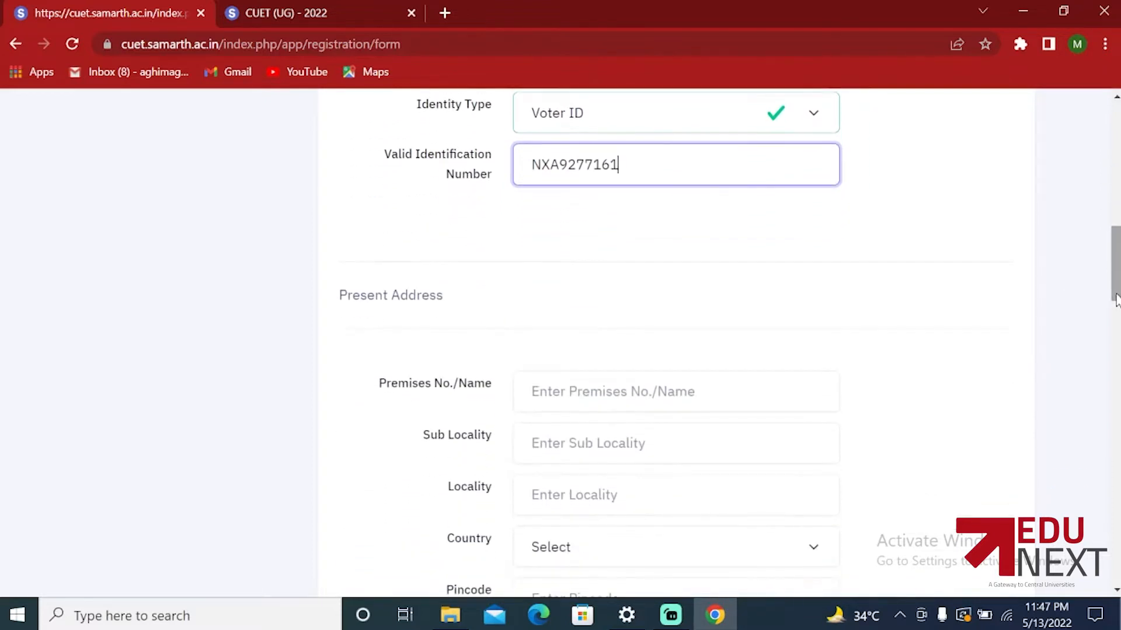
- Fill in the present address premises, sub-locality and locality fields
left_click(648, 392)
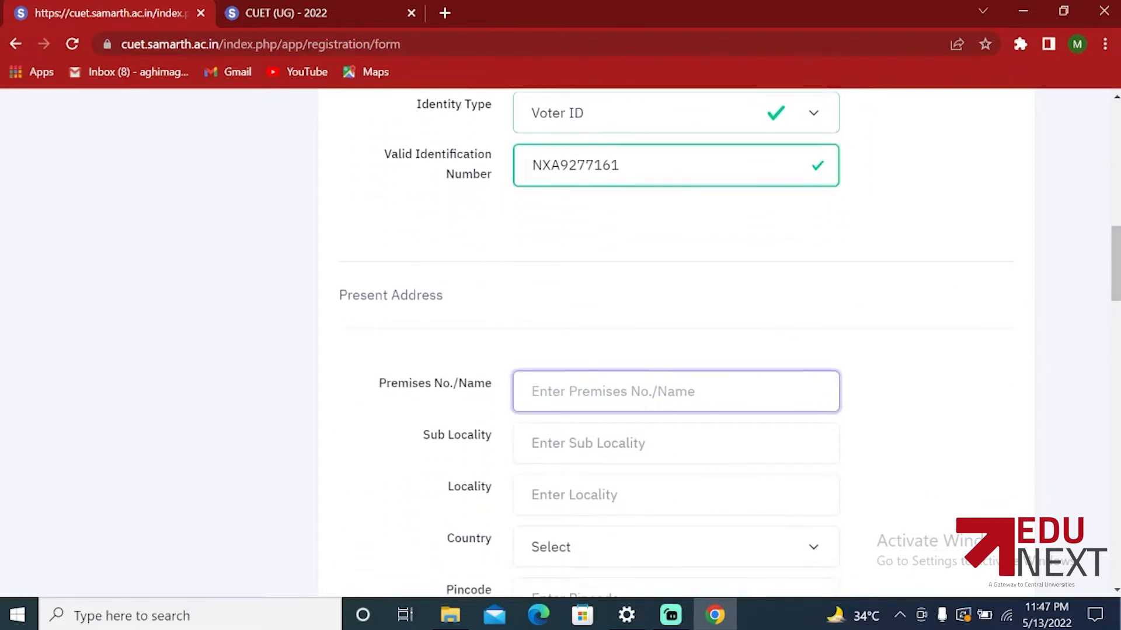
type("XX")
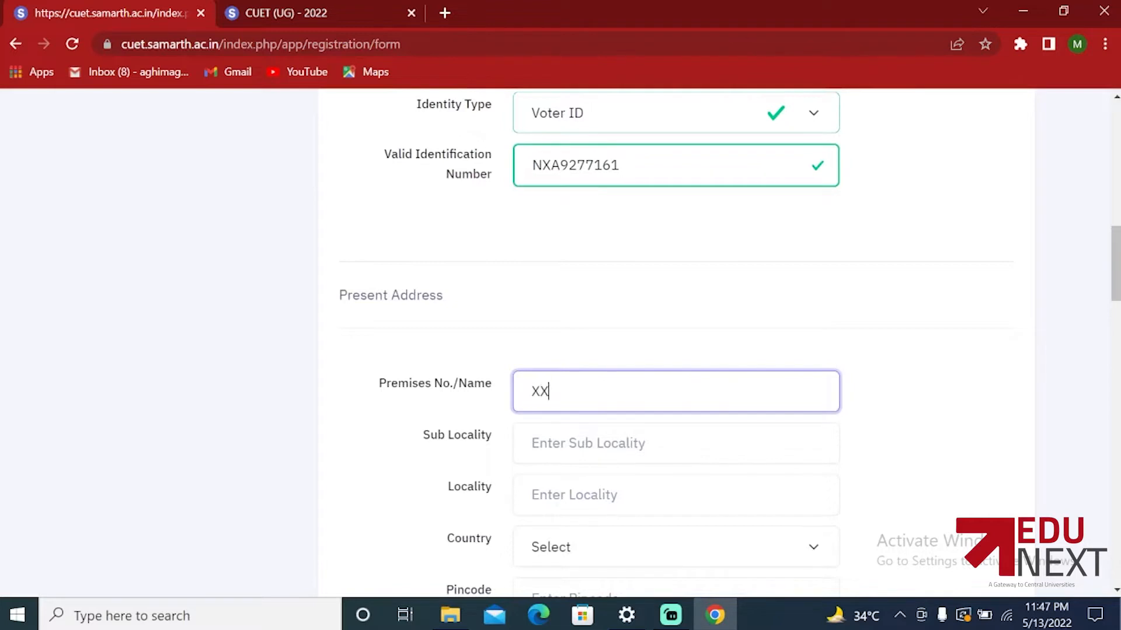
left_click(648, 443)
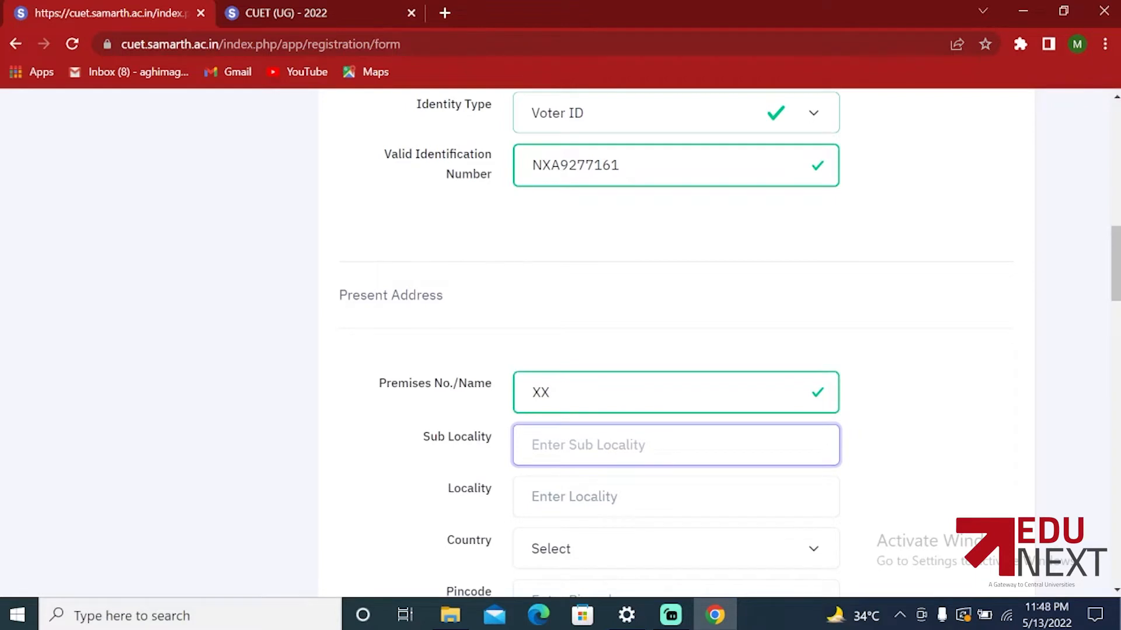
type("KK")
left_click(648, 497)
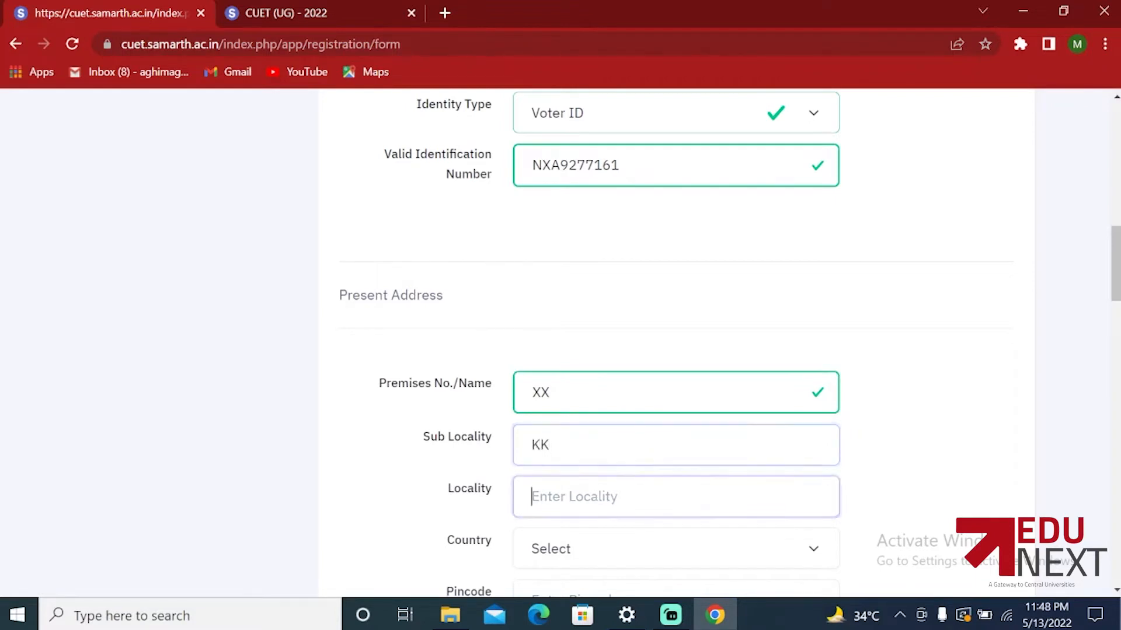
type("KANNUR")
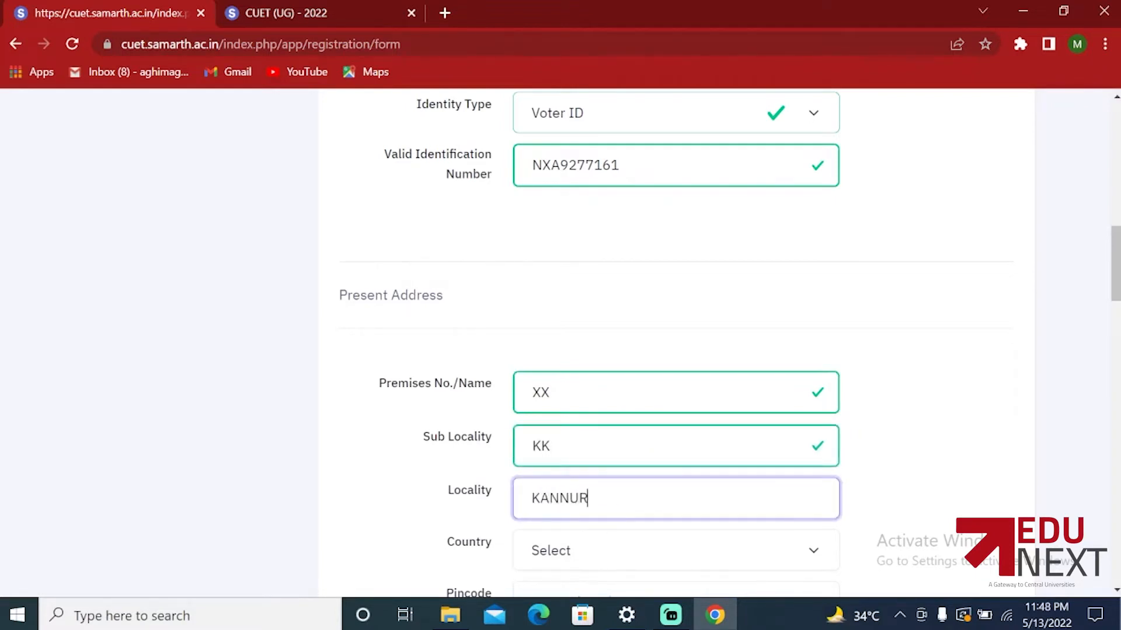
- Select India, KERALA and KANNUR as the present address country, state and district
left_click(765, 333)
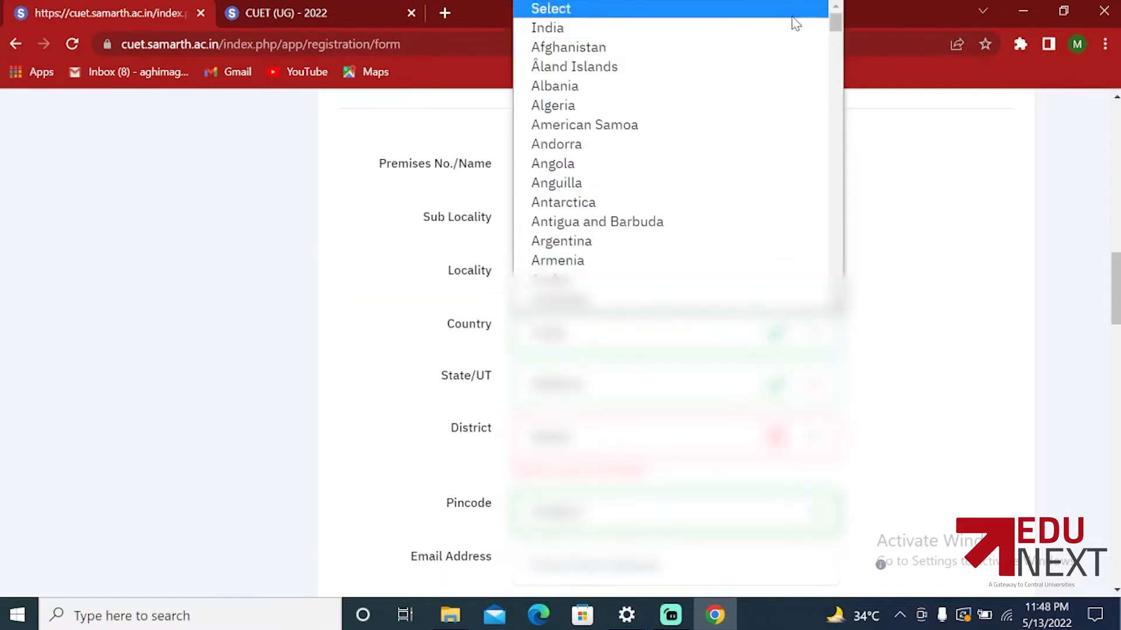
left_click(787, 30)
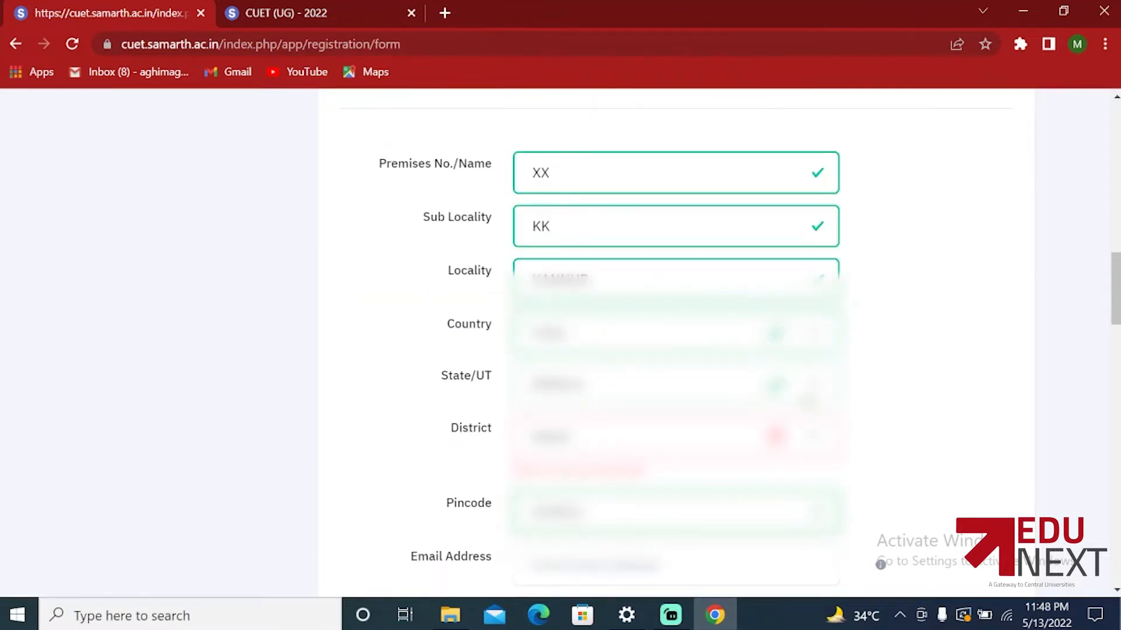
left_click(808, 392)
left_click(772, 316)
left_click(827, 435)
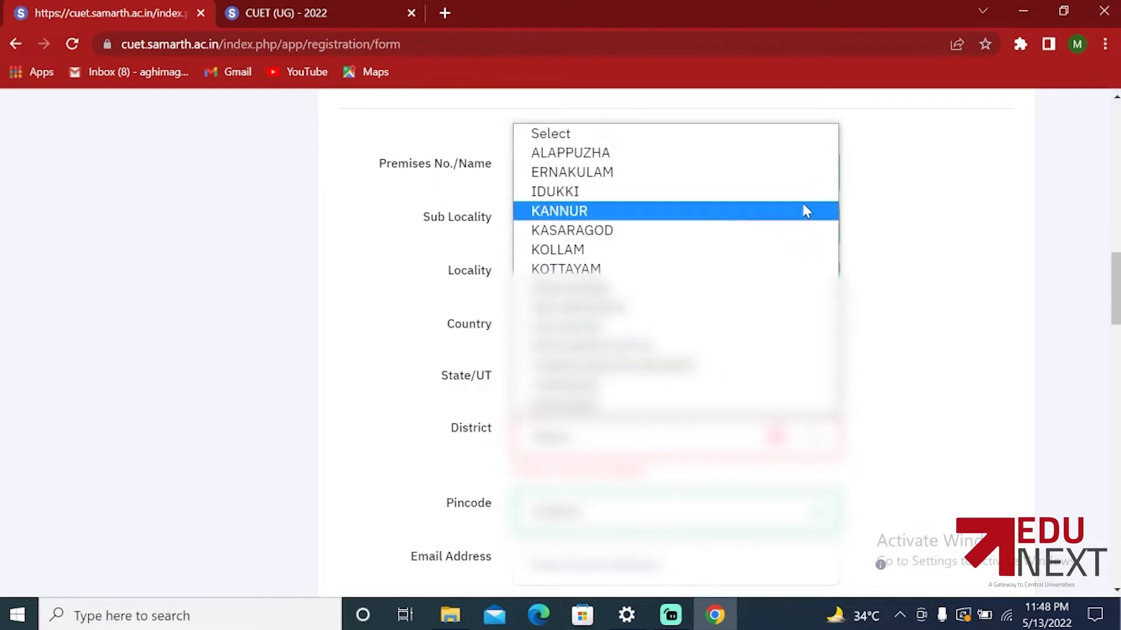
left_click(805, 210)
scroll(828, 310, "down", 3)
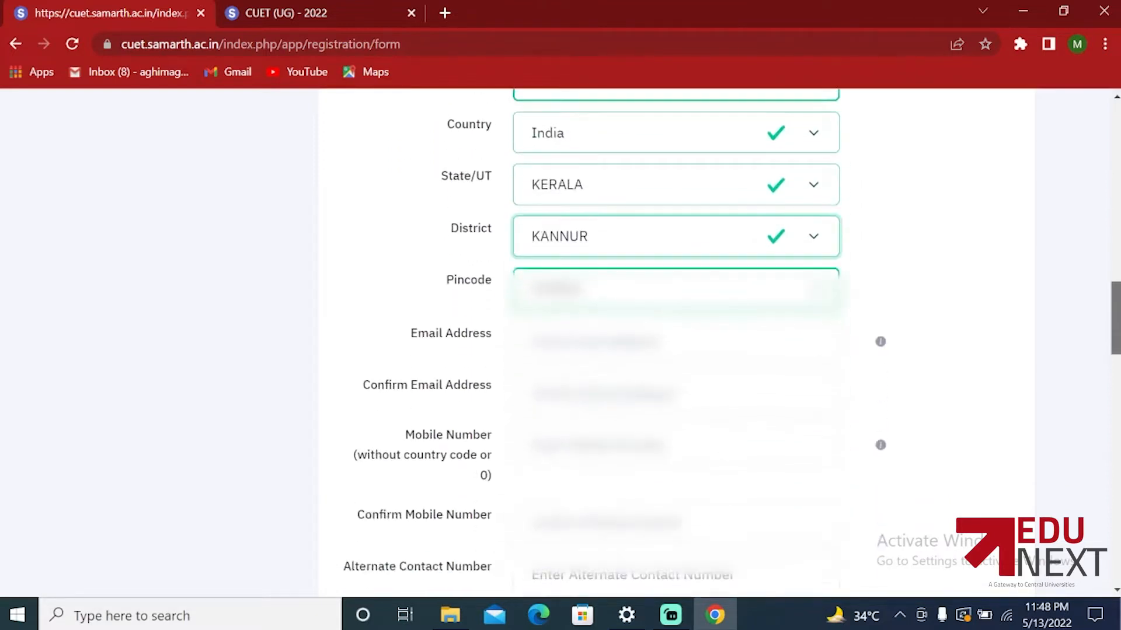
left_click(689, 305)
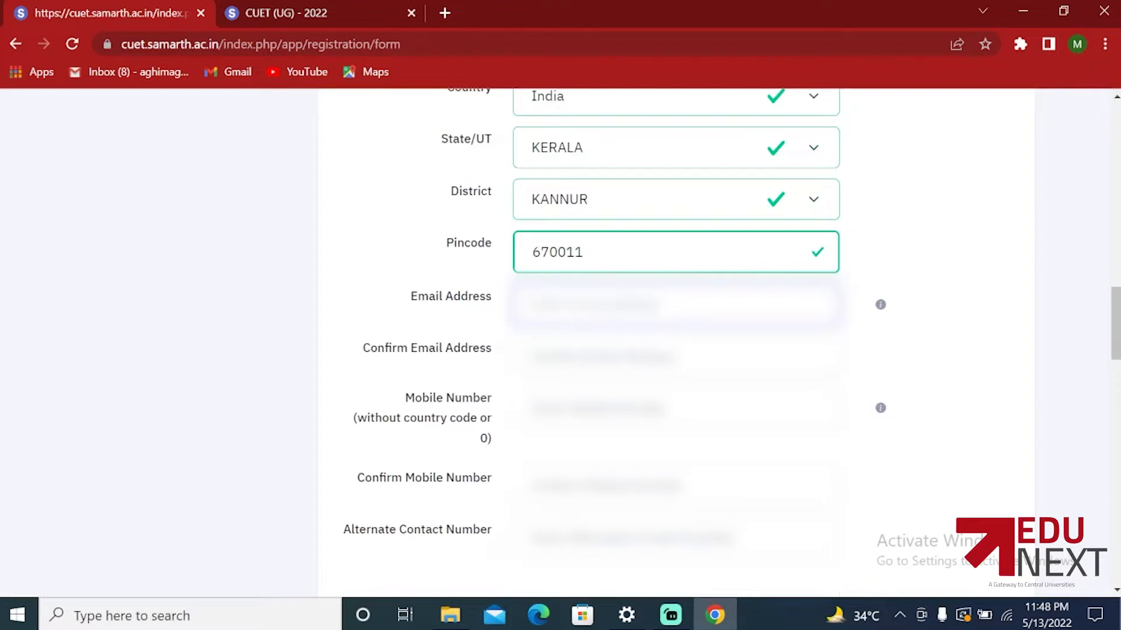
- Enter the applicant's e-mail address and its confirmation, correcting a typo
type("aghi")
key("BackSpace")
key("BackSpace")
key("BackSpace")
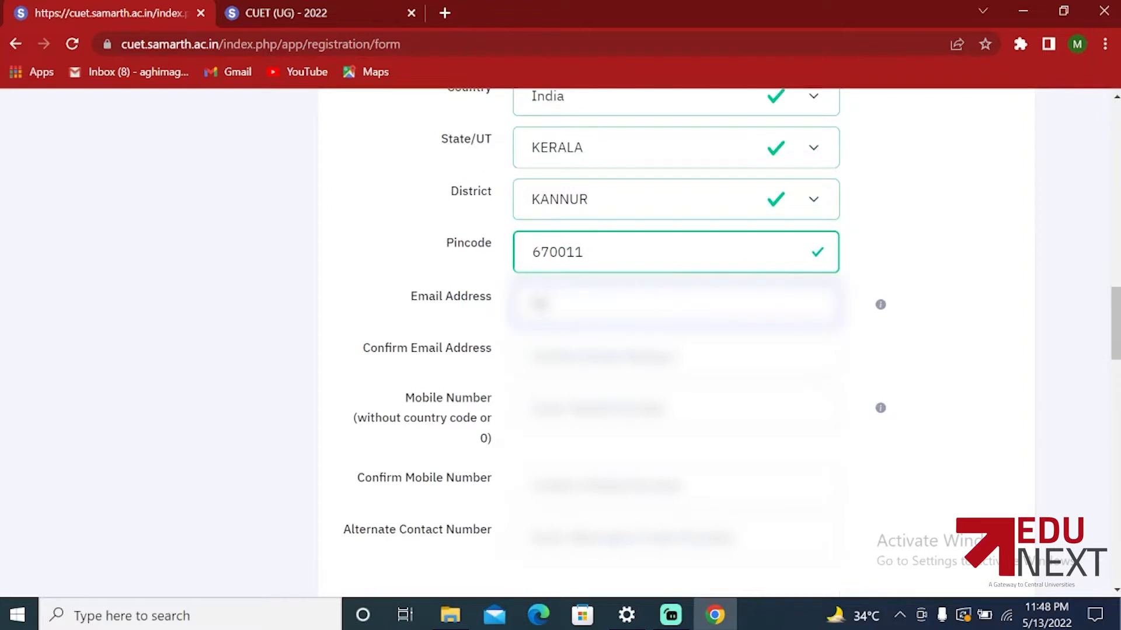
type("aghimagh")
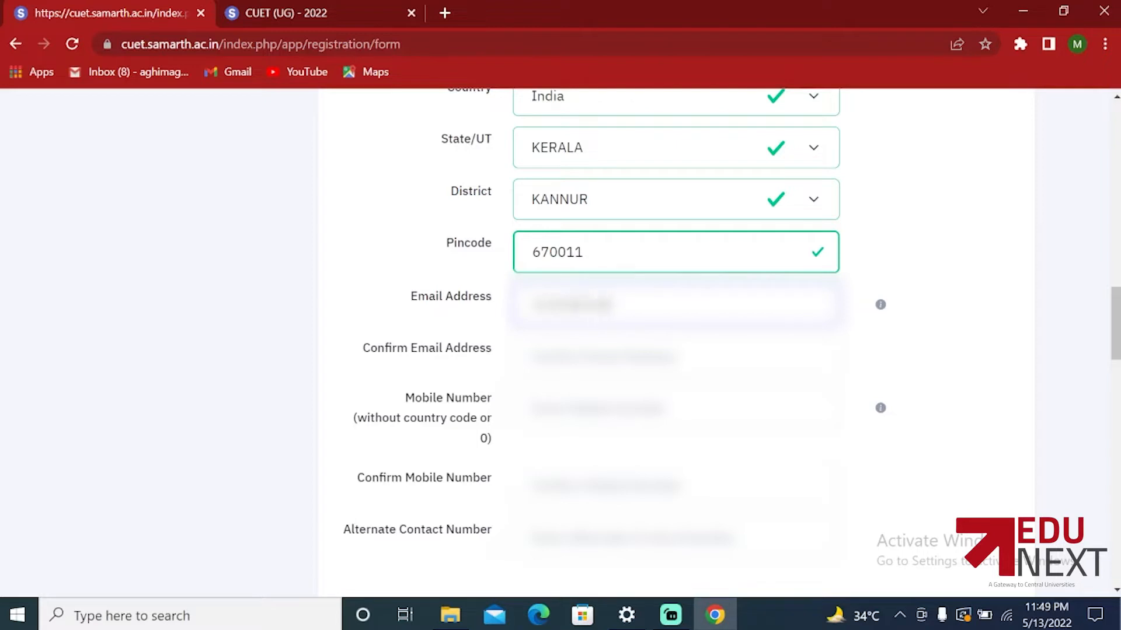
type("imamail")
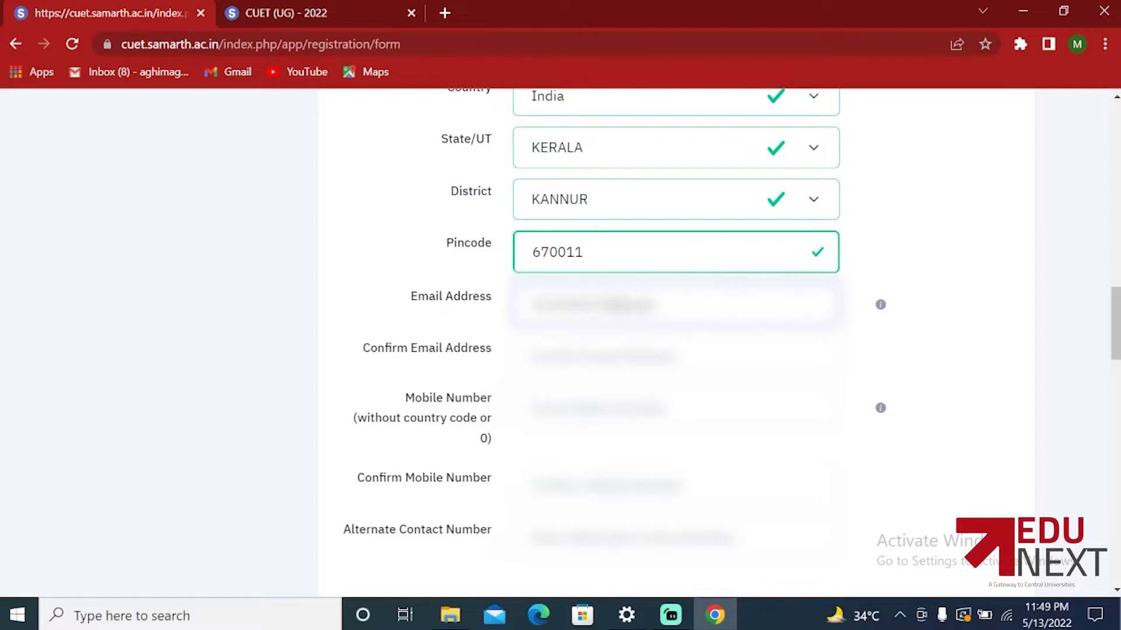
type(".com")
key("Tab")
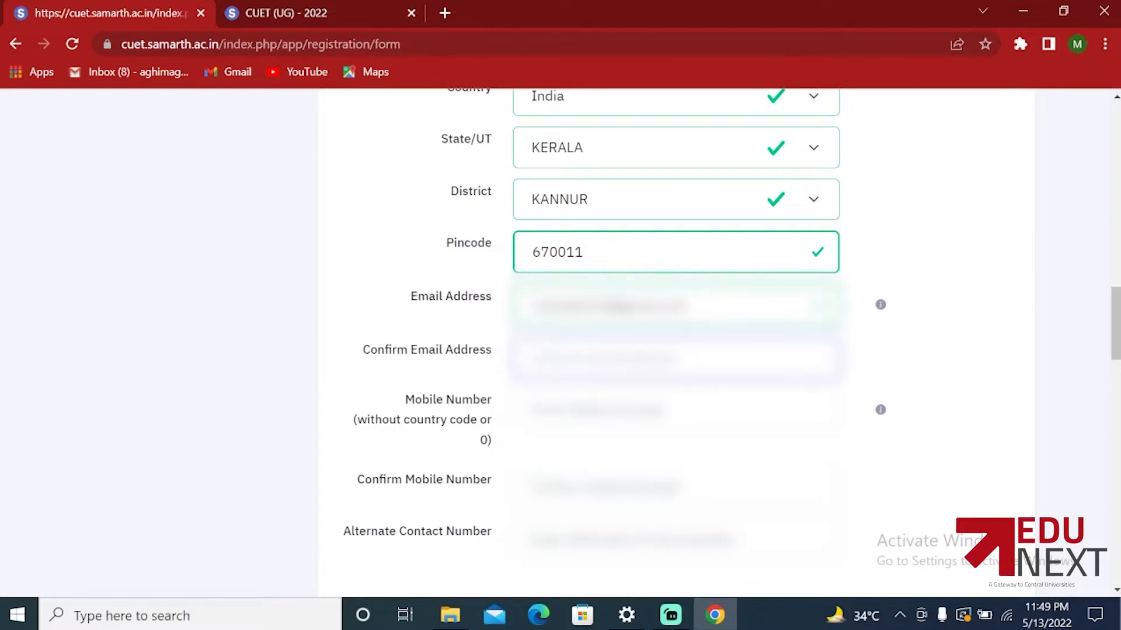
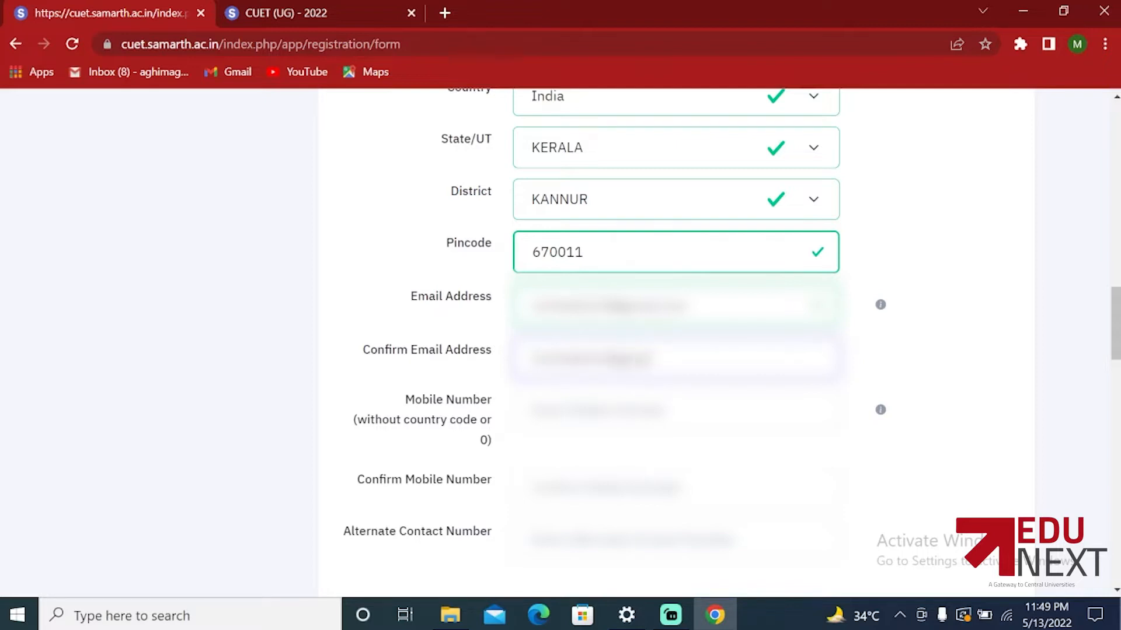
- Enter and confirm the applicant's mobile number, then add an alternate contact number
left_click(675, 412)
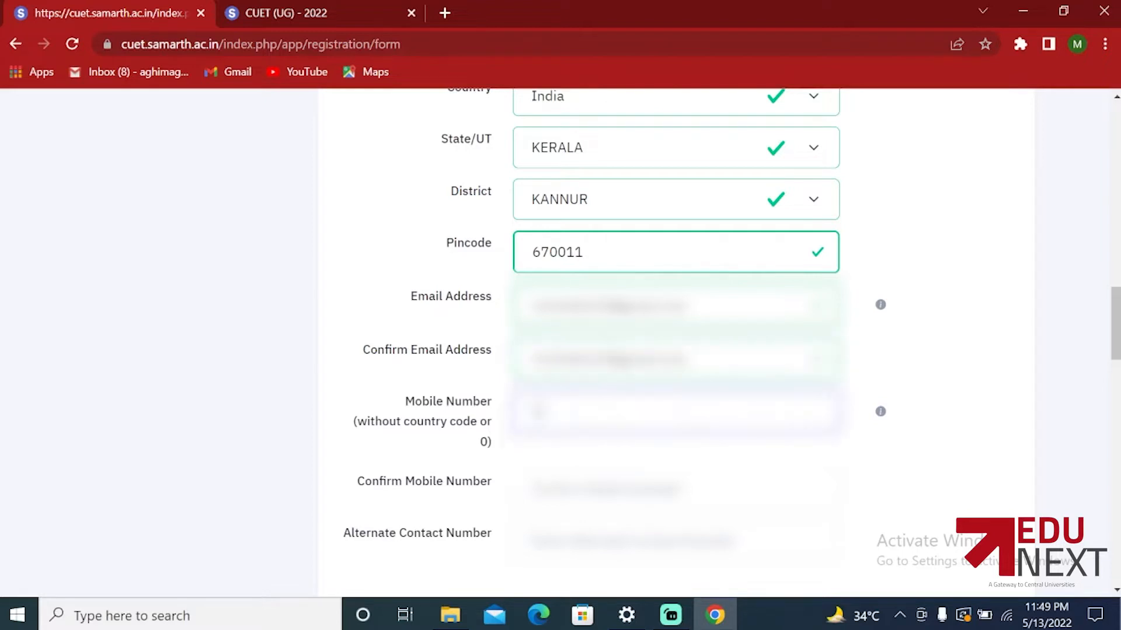
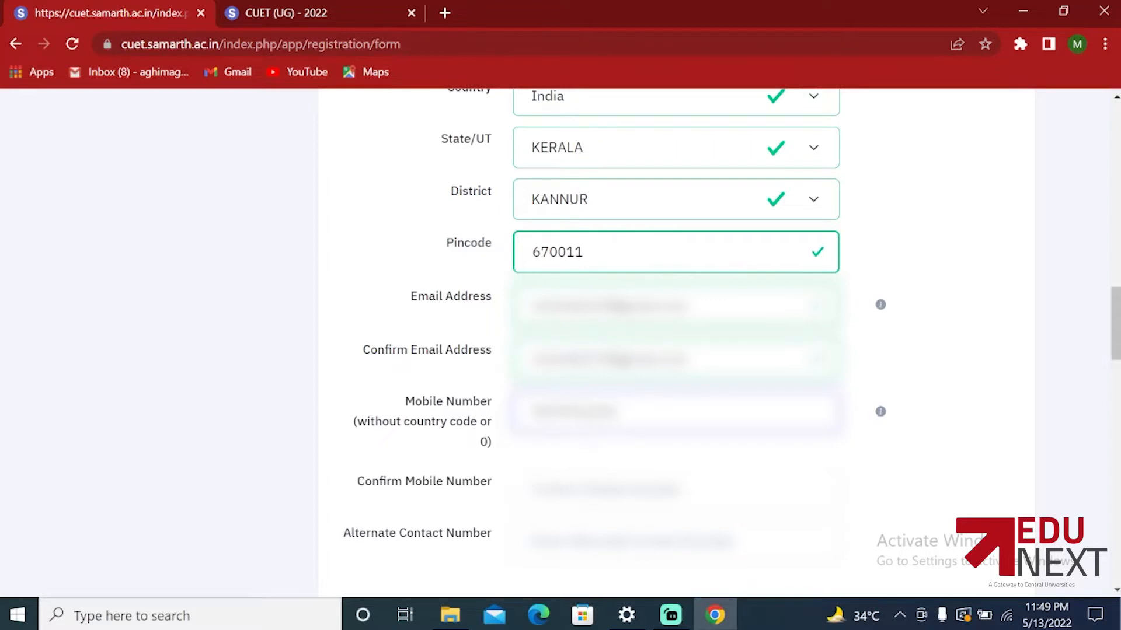
left_click(676, 490)
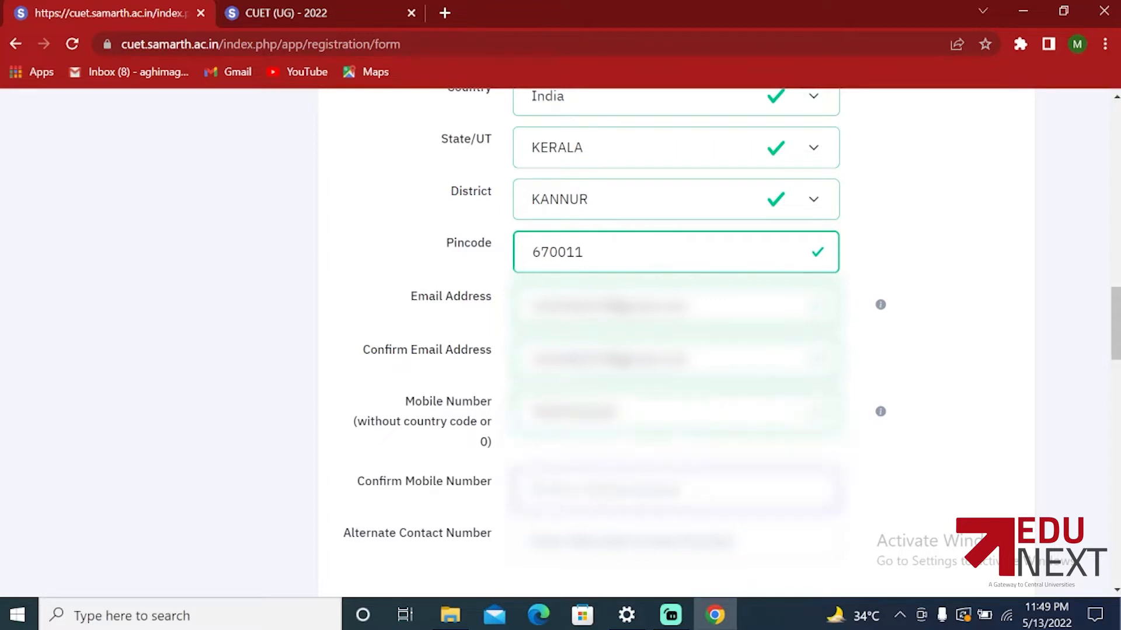
type("9876543210")
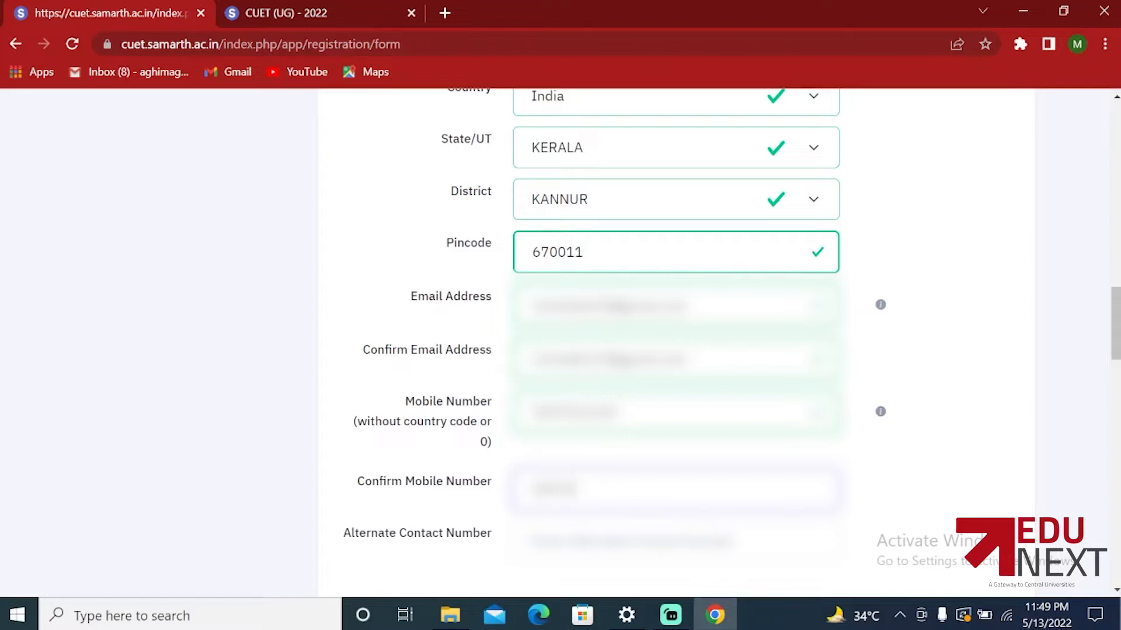
type("0")
key("BackSpace")
key("BackSpace")
type("10")
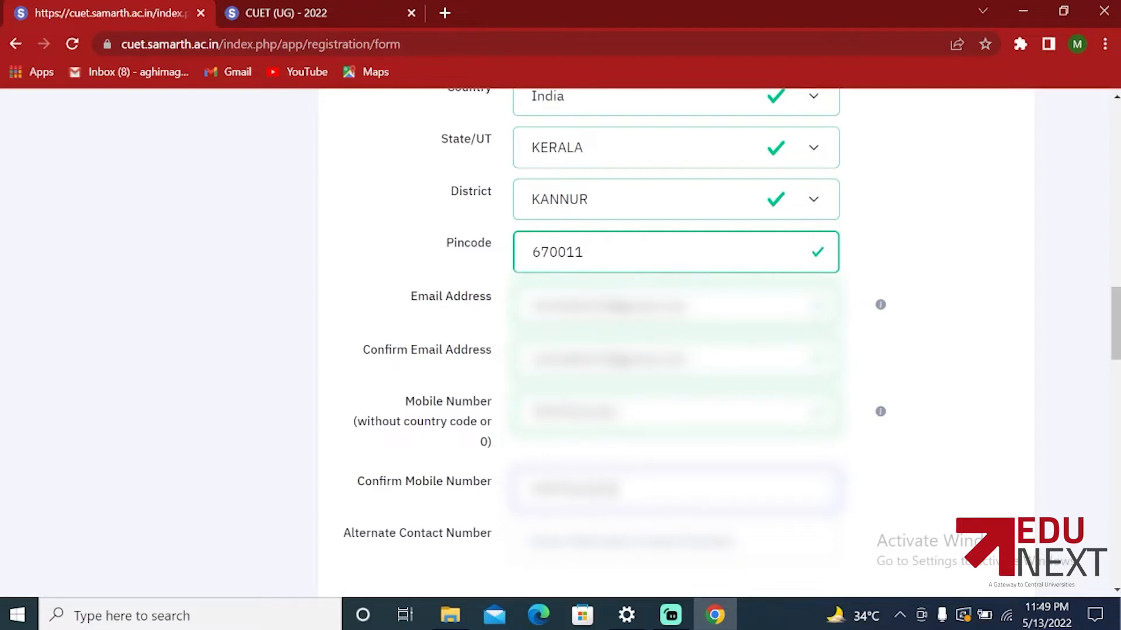
left_click(675, 542)
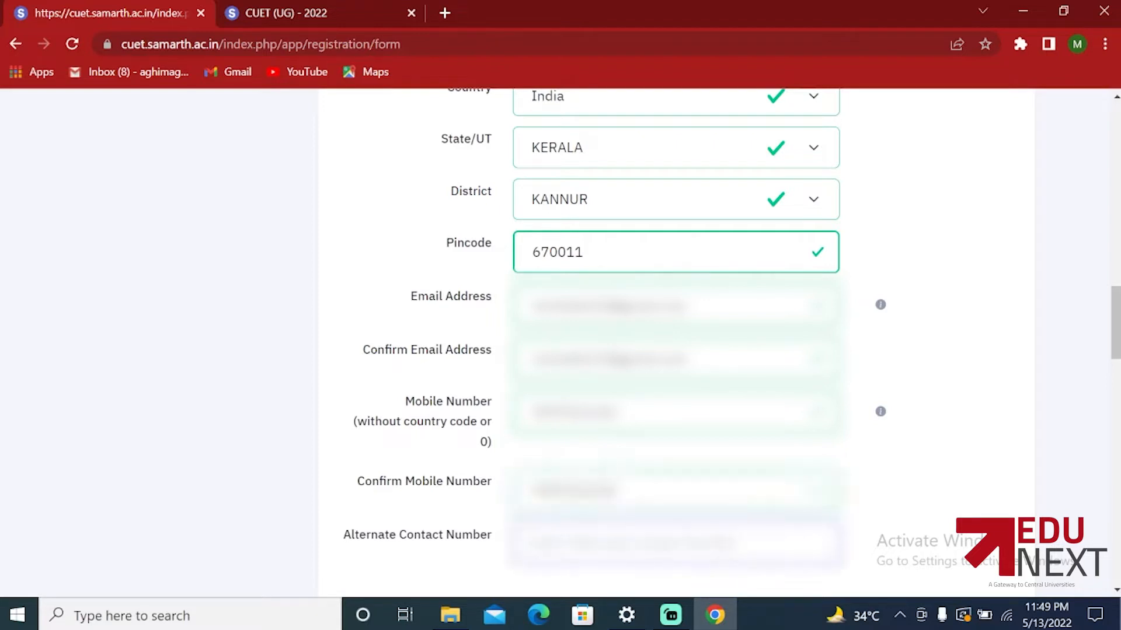
type("94470000")
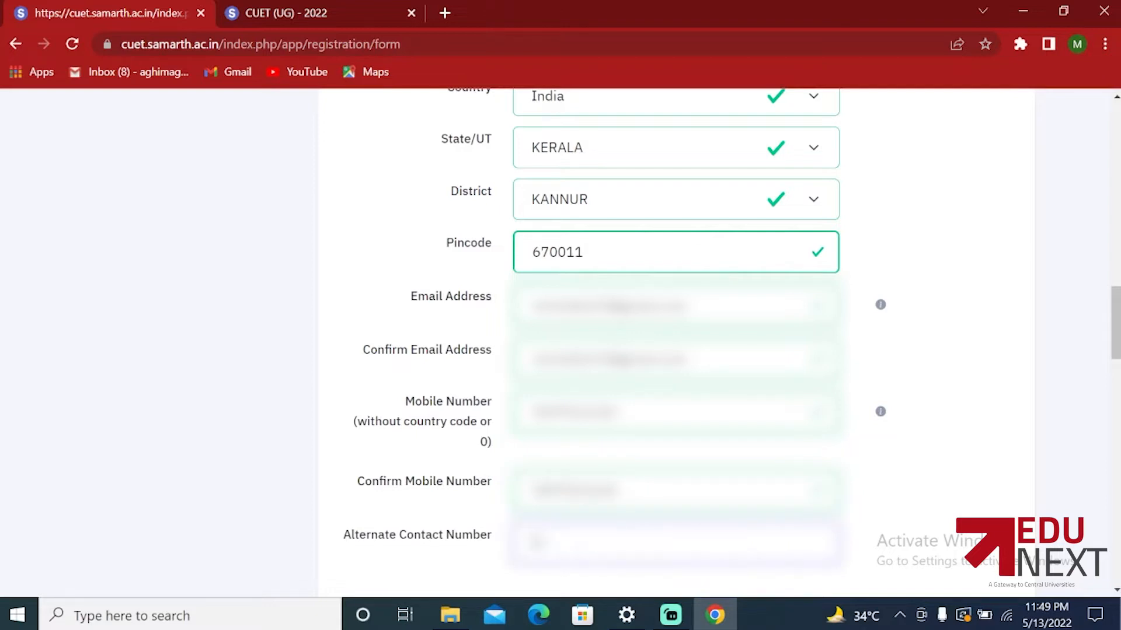
type("00")
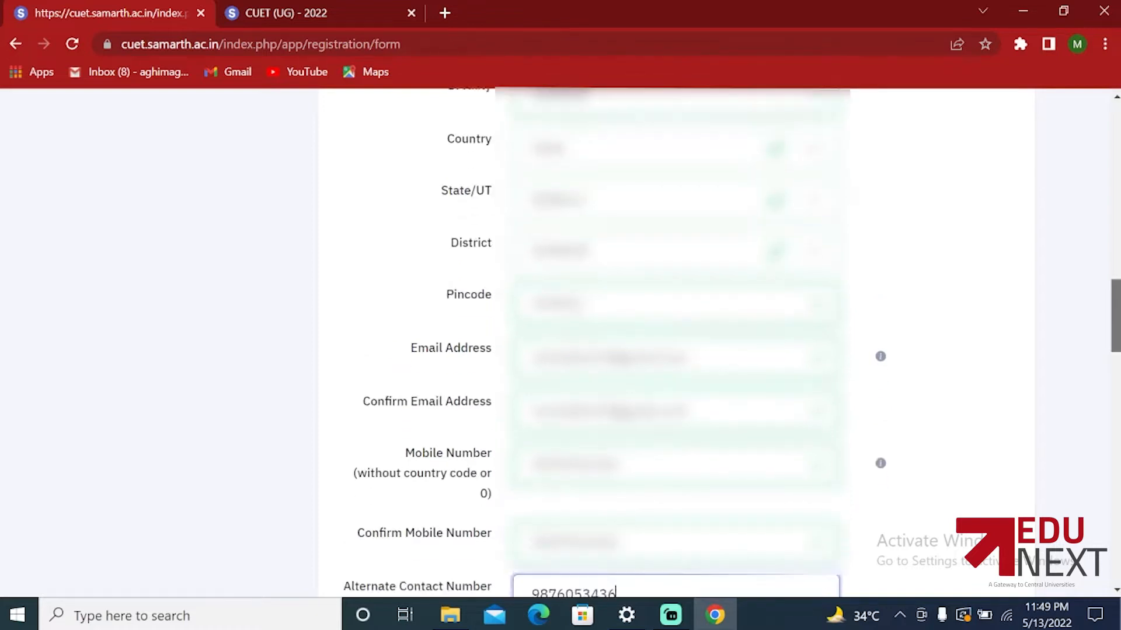
- Tick 'Click if Same As Present Address' for the permanent address and scroll to Choose Password
scroll(677, 341, "down", 6)
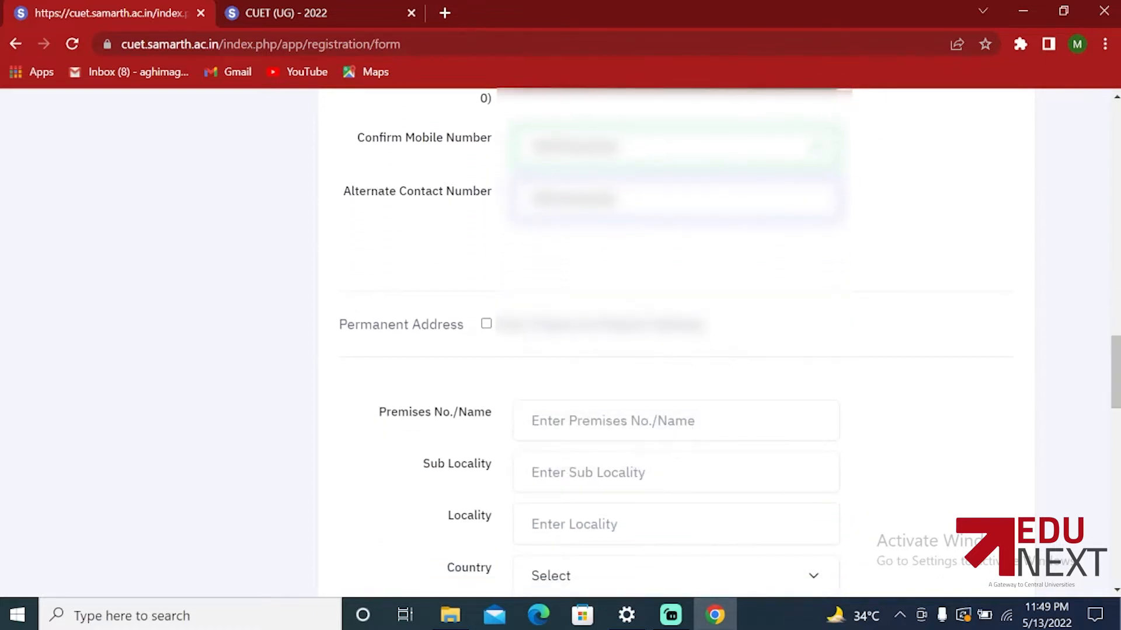
left_click(487, 326)
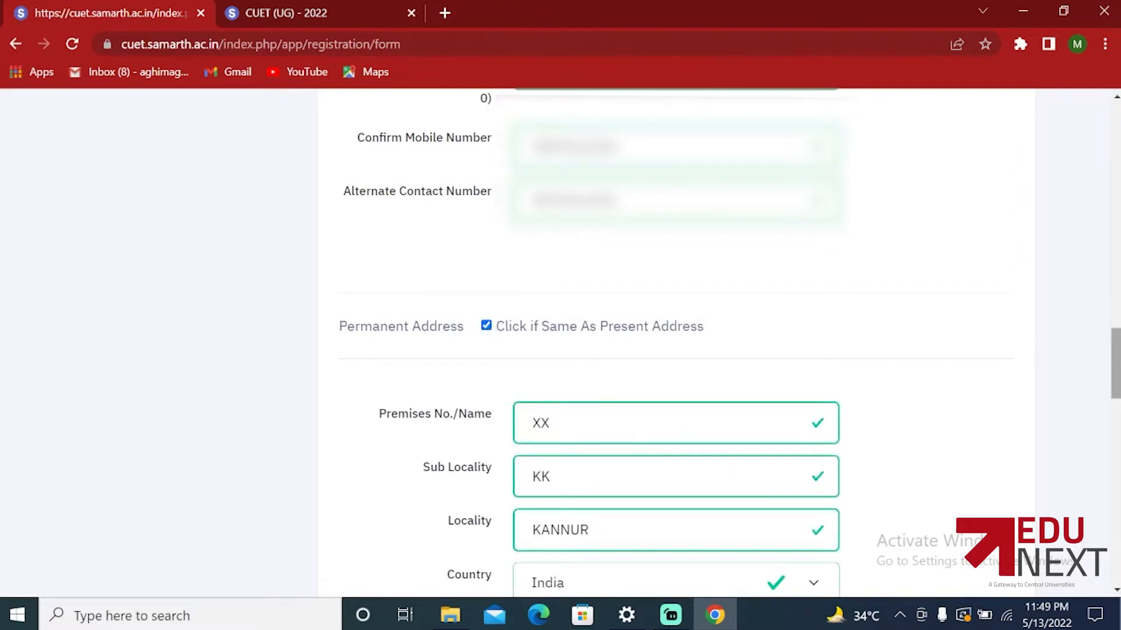
left_click_drag(1117, 353, 1118, 449)
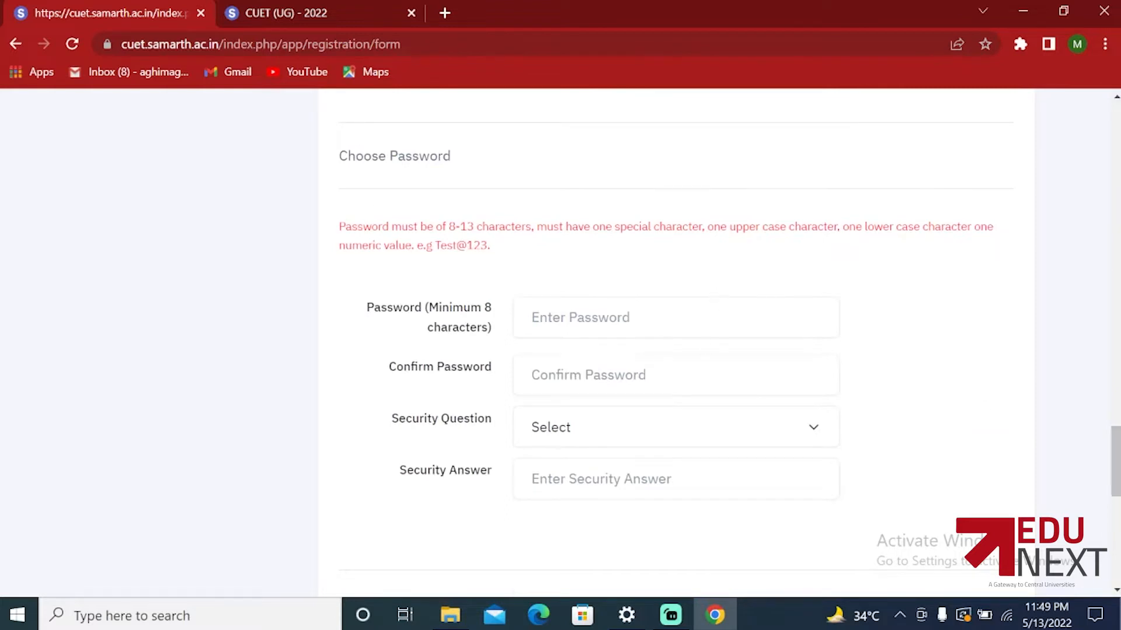
- Type the account password and re-enter it correctly in Confirm Password
left_click(584, 317)
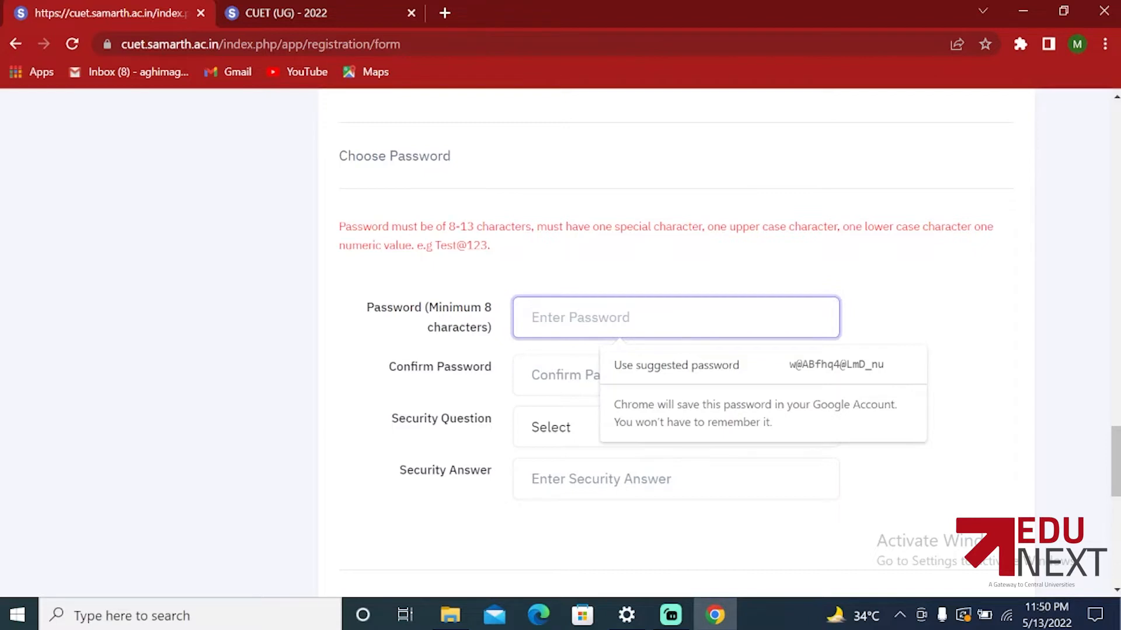
type("•")
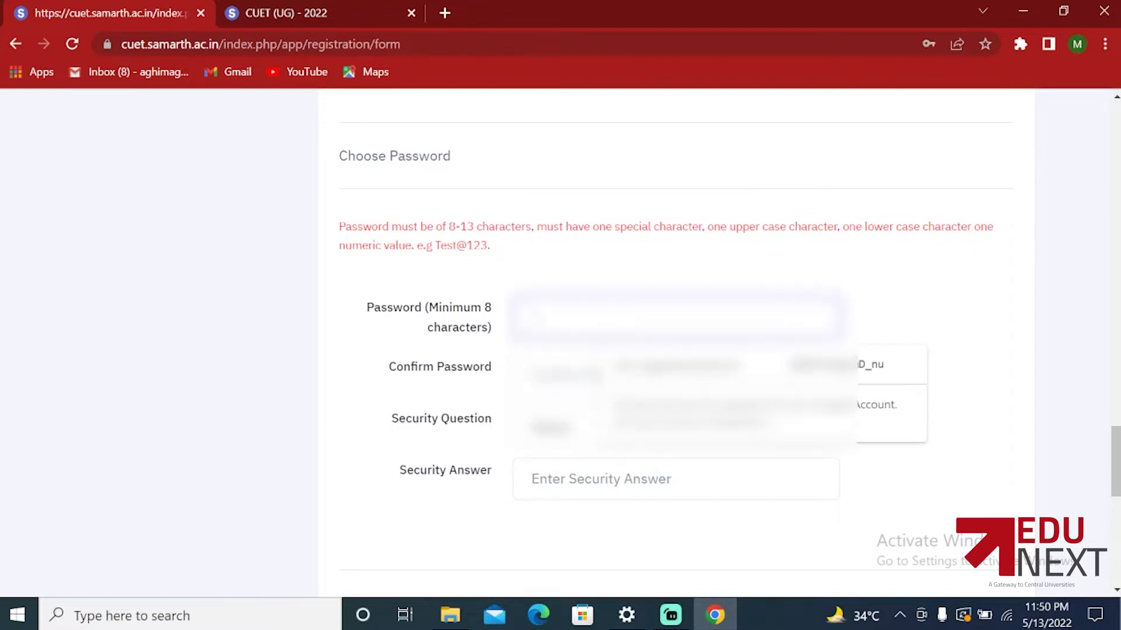
type("•••••")
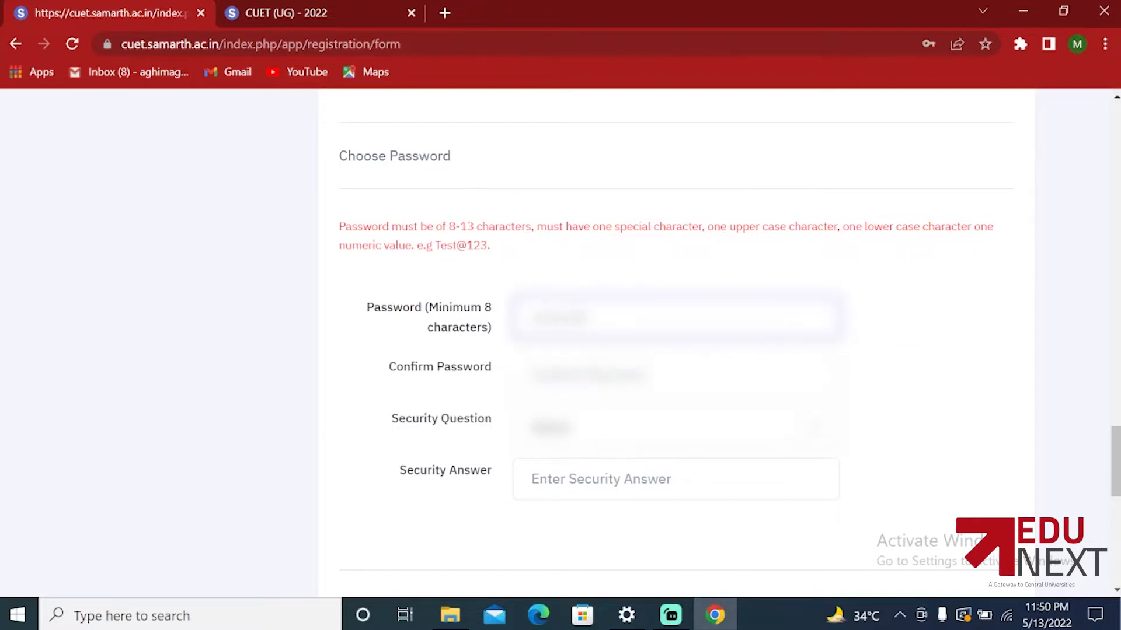
type("•")
left_click(704, 375)
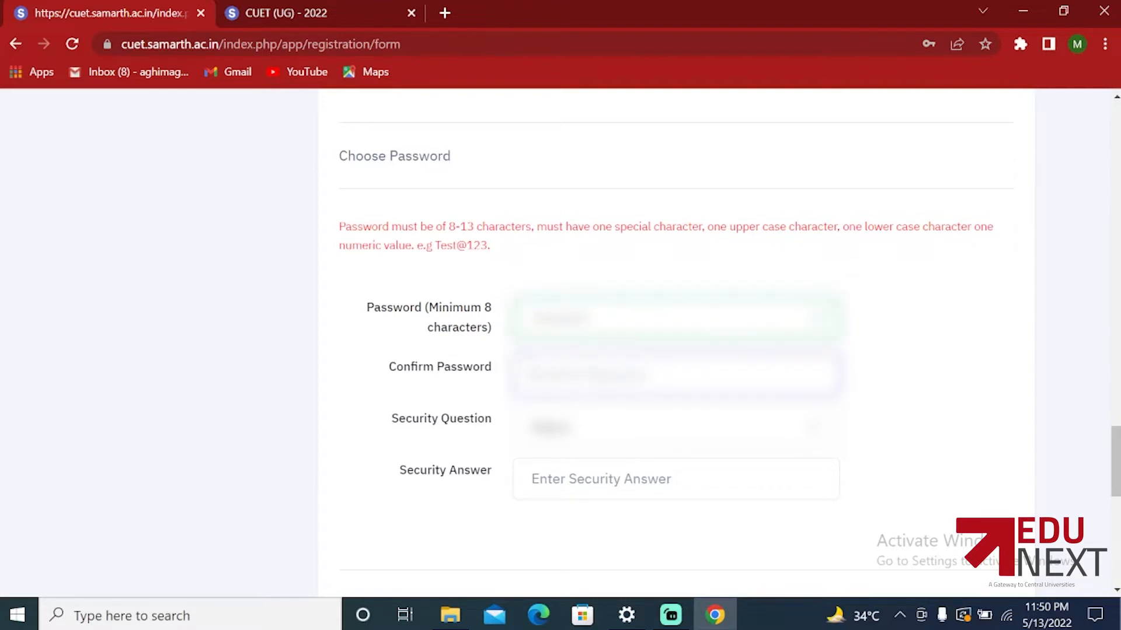
type("•••")
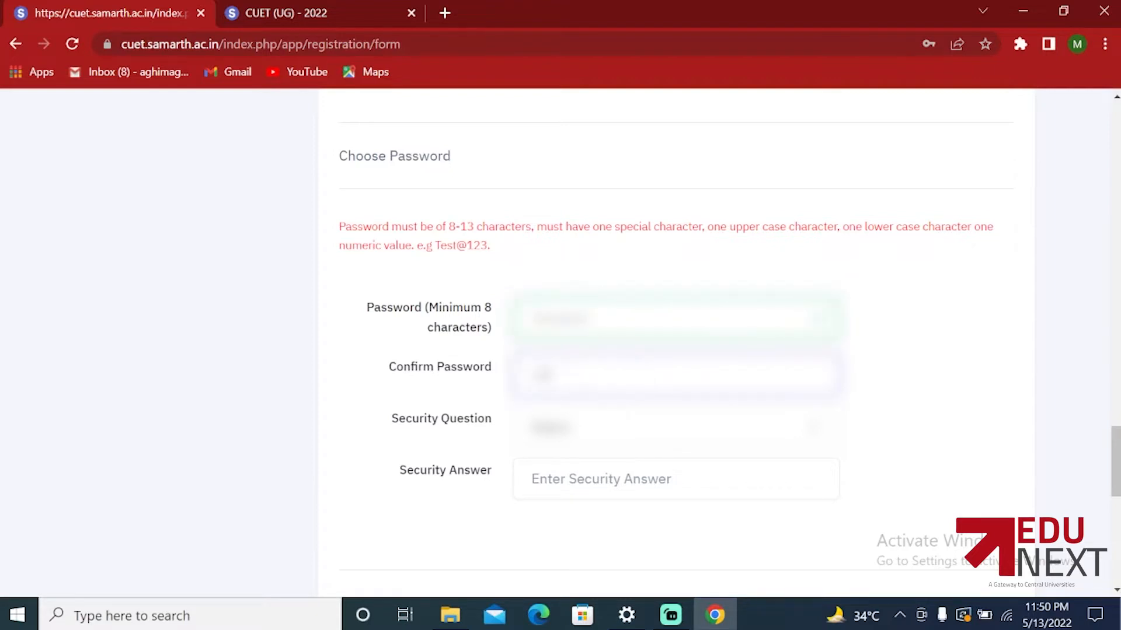
type("••")
left_click(777, 442)
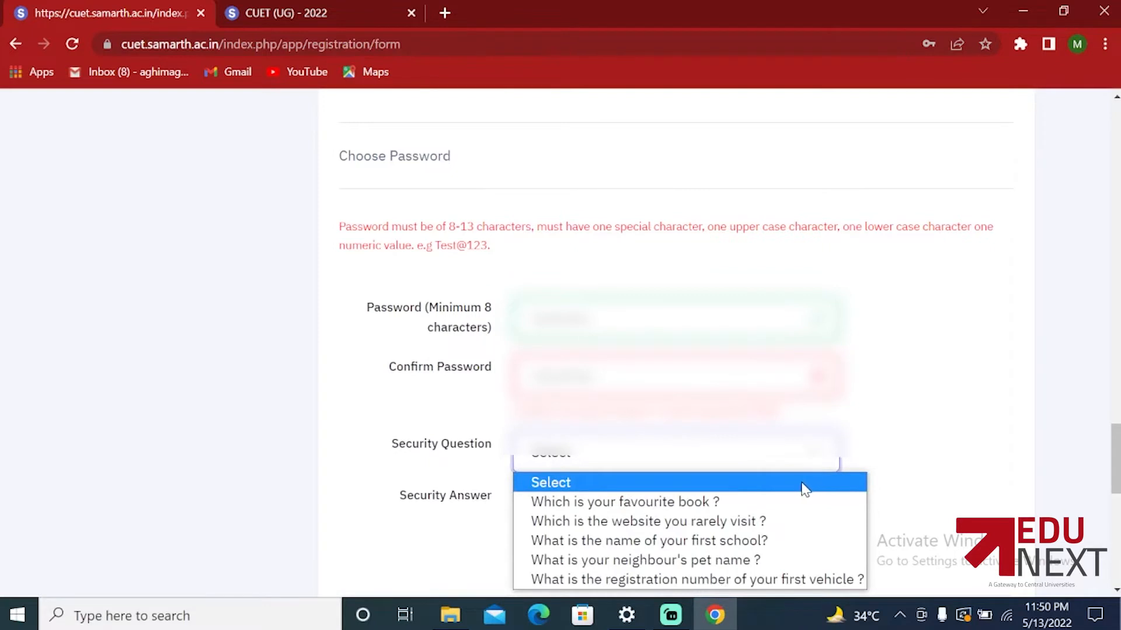
left_click(805, 488)
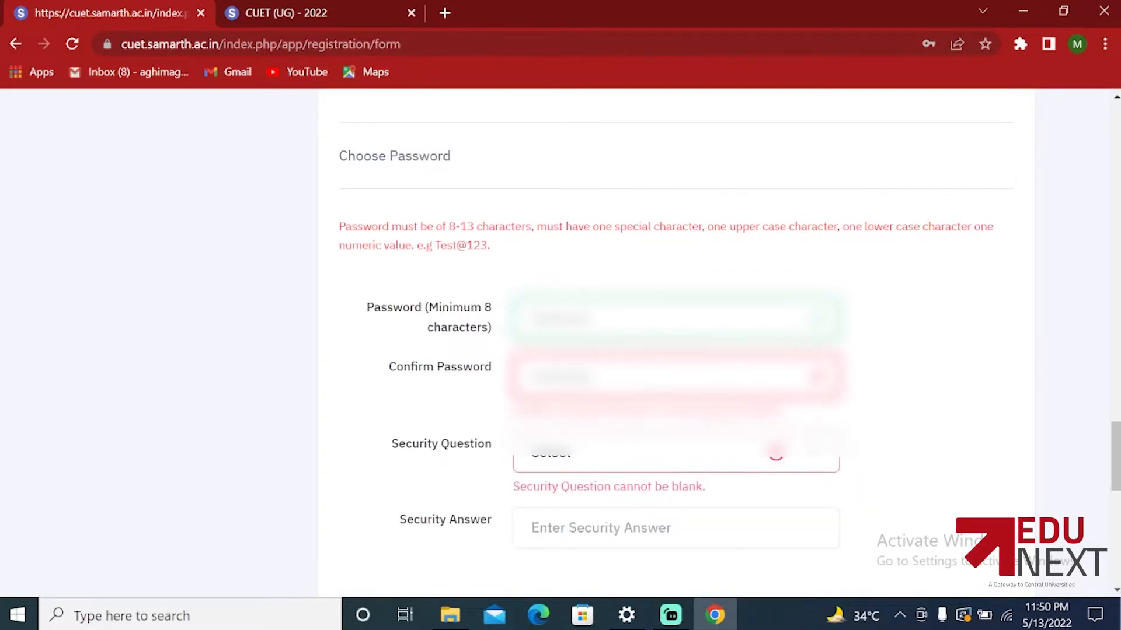
key("BackSpace")
key("BackSpace")
key("BackSpace")
key("BackSpace")
key("BackSpace")
key("BackSpace")
key("BackSpace")
key("BackSpace")
key("BackSpace")
type("••")
- Choose 'What is the name of your first school?' as security question and type its answer
left_click(720, 468)
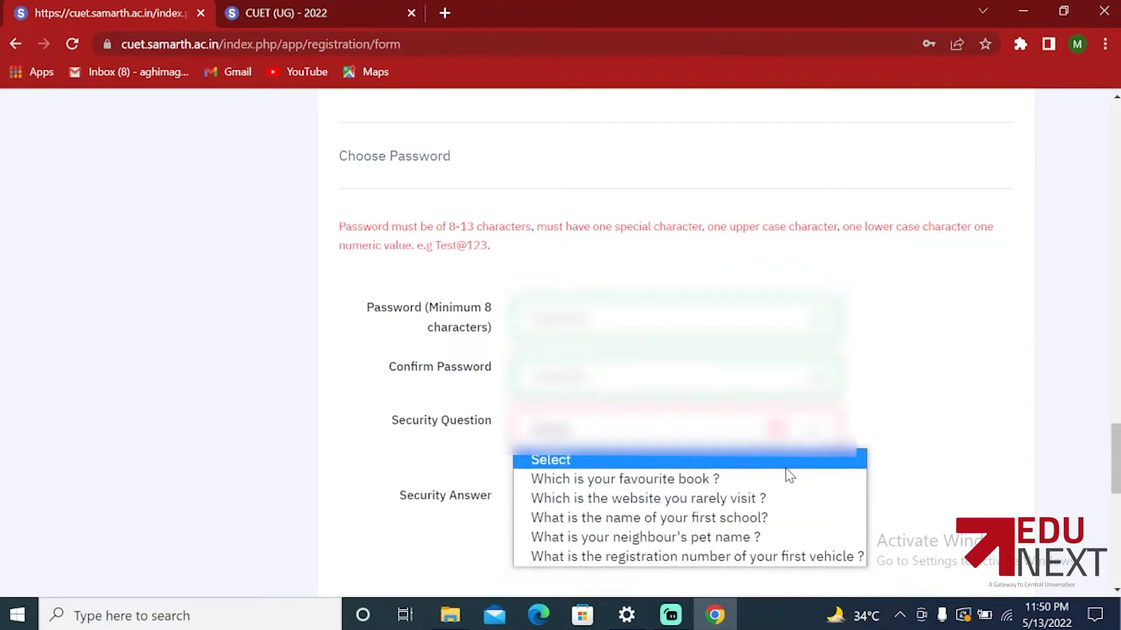
left_click(777, 517)
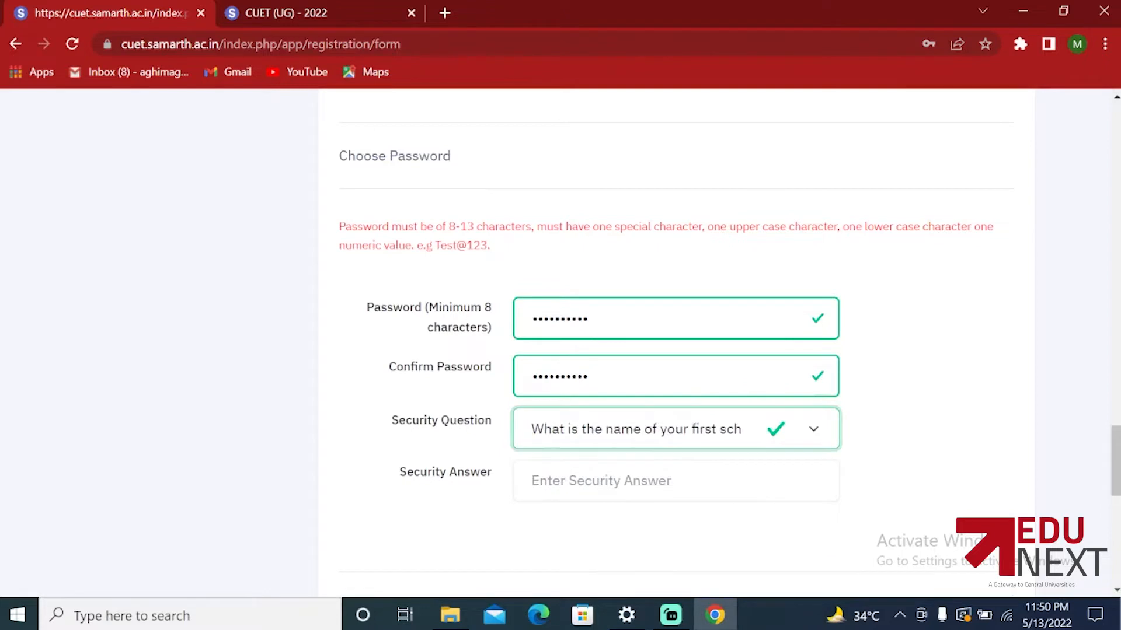
left_click(739, 493)
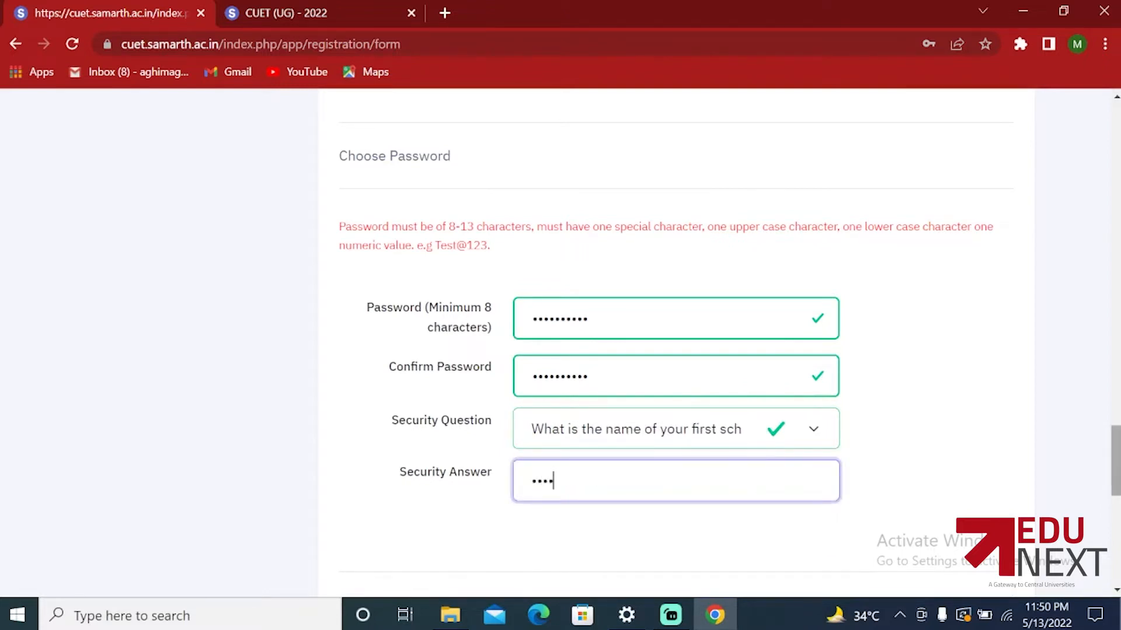
scroll(676, 345, "down", 4)
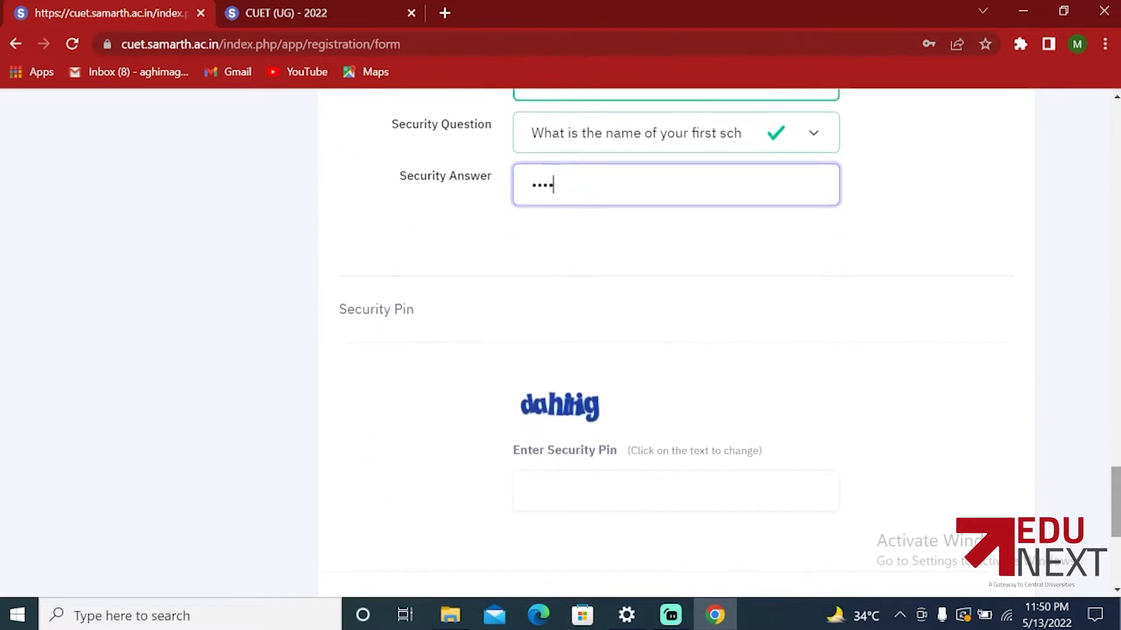
- Enter the captcha text as the security pin and submit the registration form
left_click(800, 496)
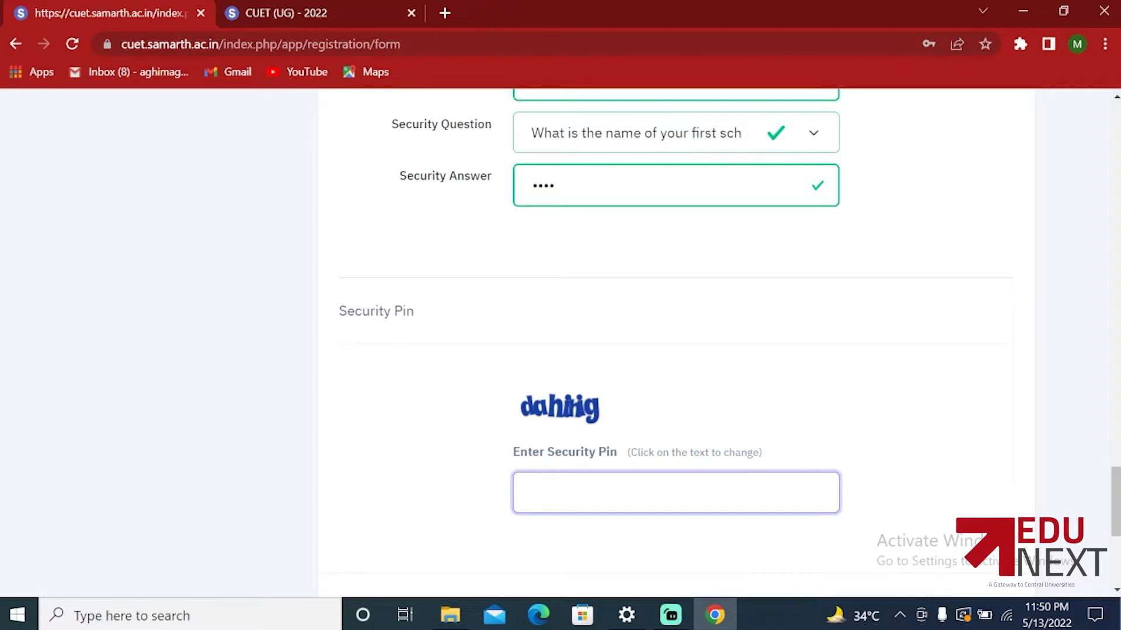
type("dahihig")
scroll(676, 350, "down", 3)
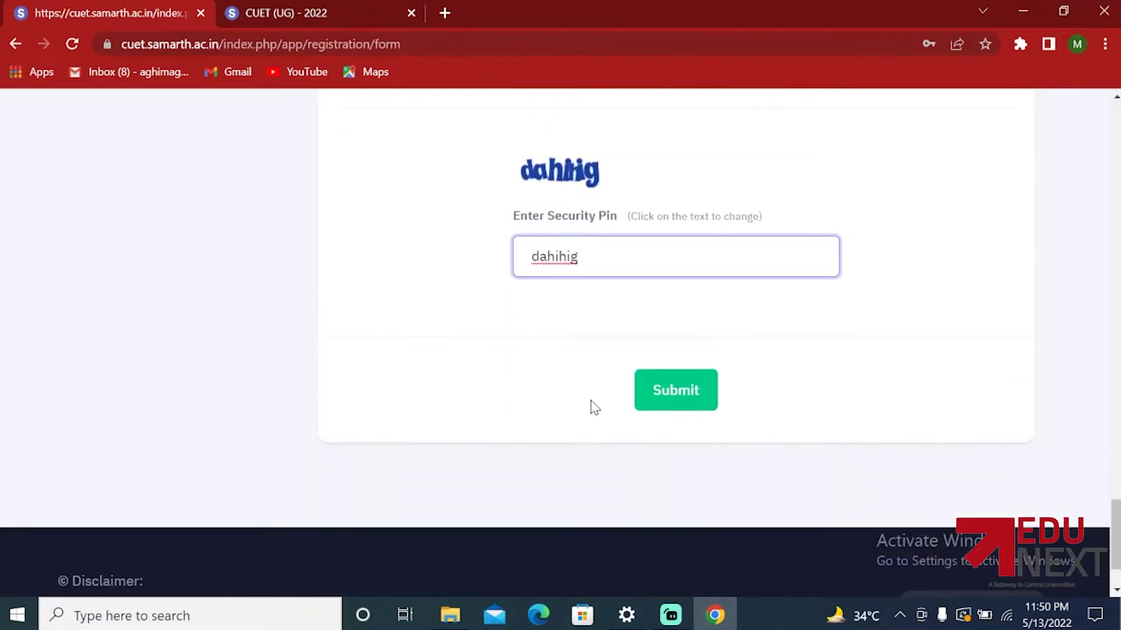
left_click(661, 398)
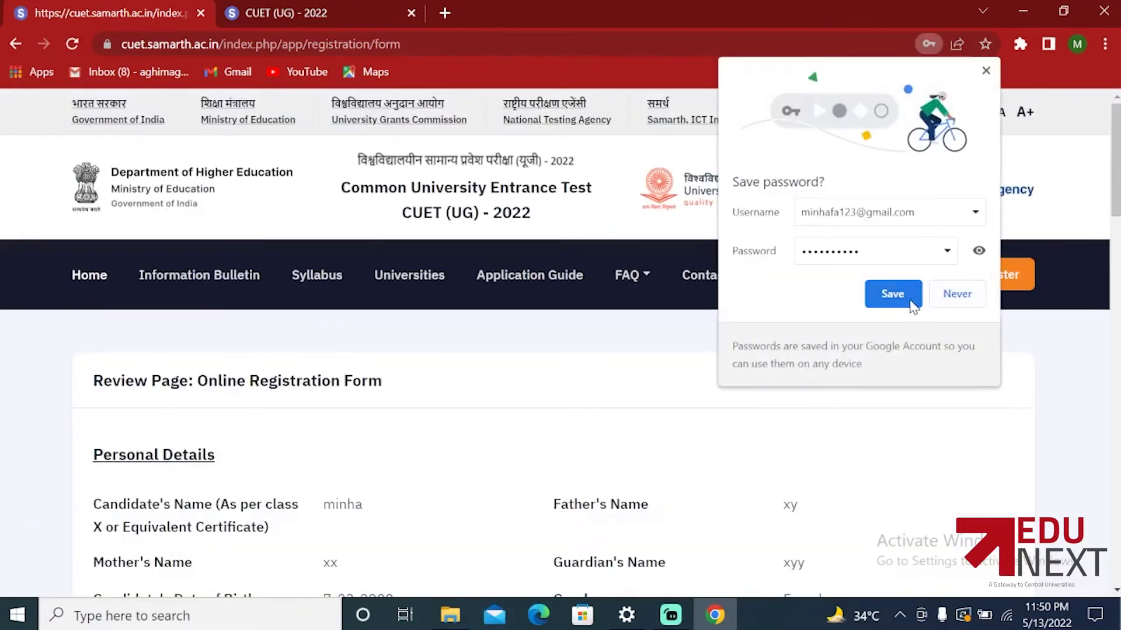
- Save the portal password in Chrome's popup and scroll down the review page
left_click(913, 298)
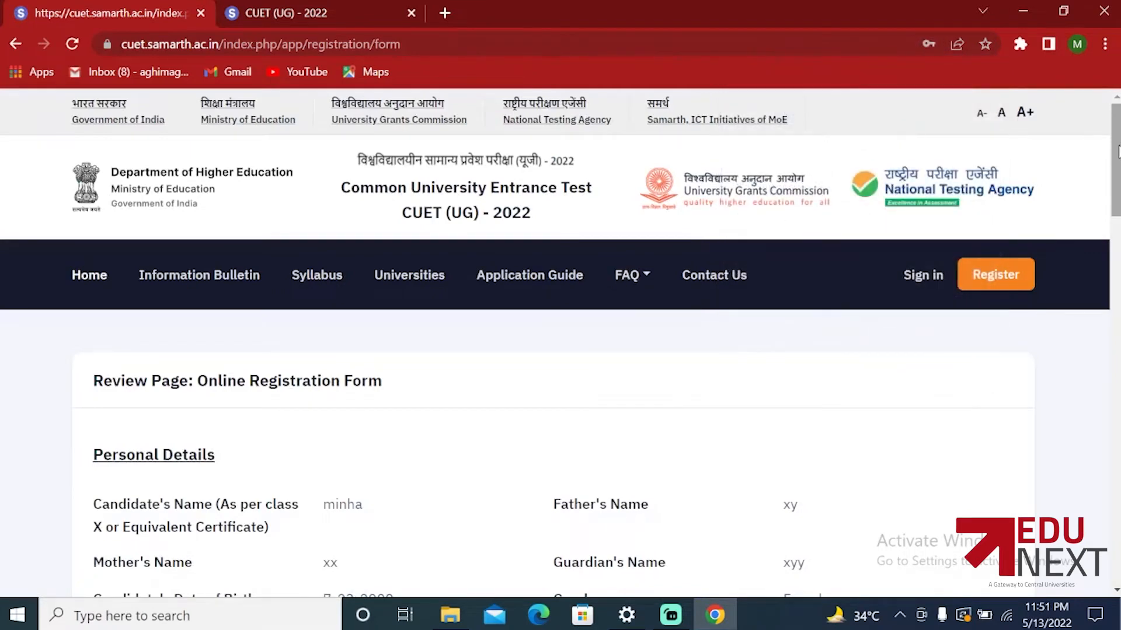
scroll(1116, 192, "down", 3)
left_click_drag(1116, 193, 1118, 457)
- Tick all eight particulars (name, parents, email, both addresses, date of birth, mobile) and the declaration
left_click(100, 273)
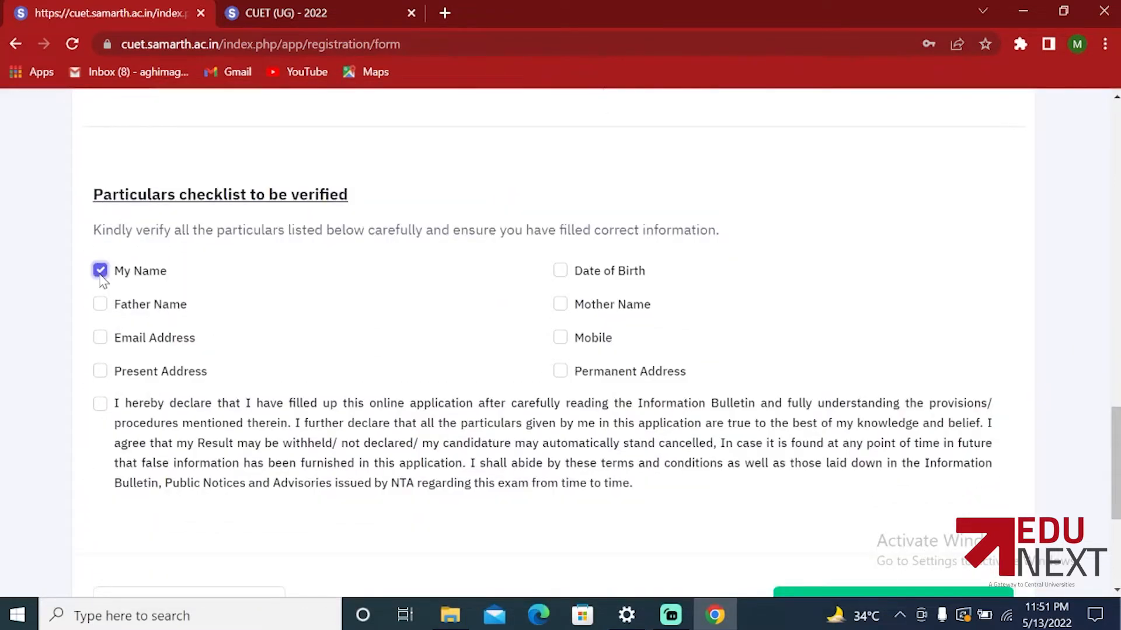
left_click(101, 305)
left_click(101, 339)
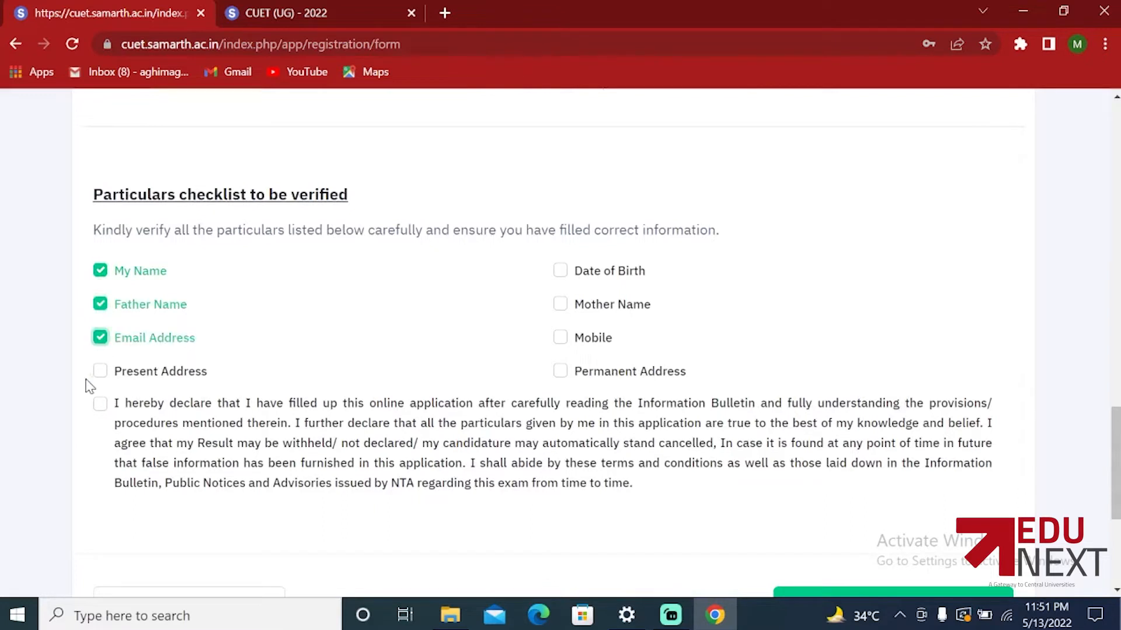
left_click(101, 372)
left_click(100, 403)
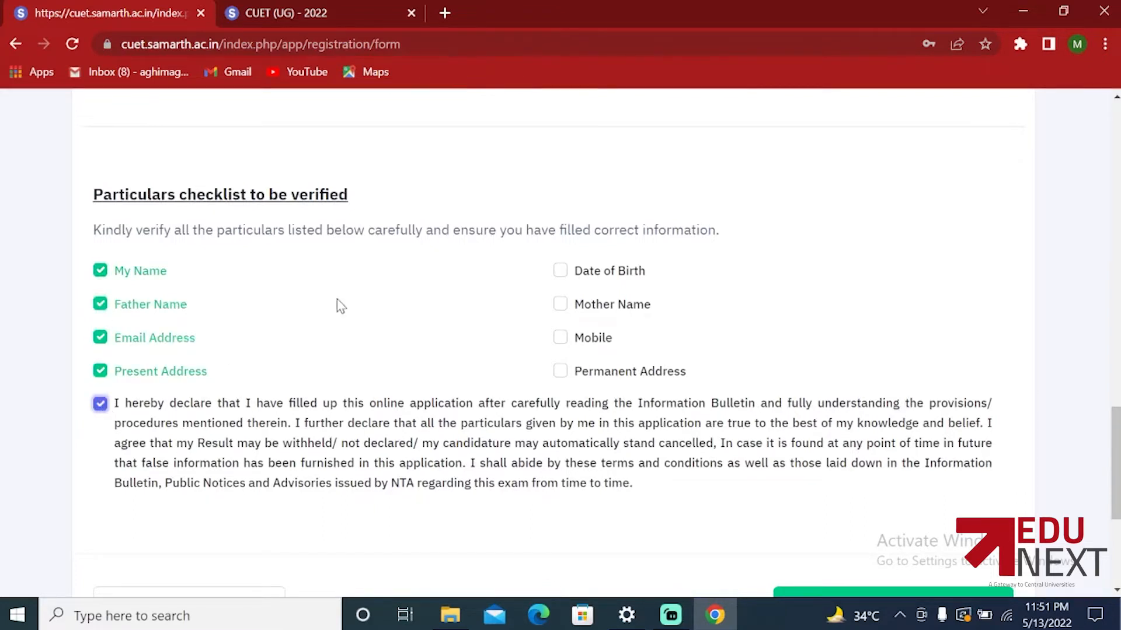
left_click(560, 271)
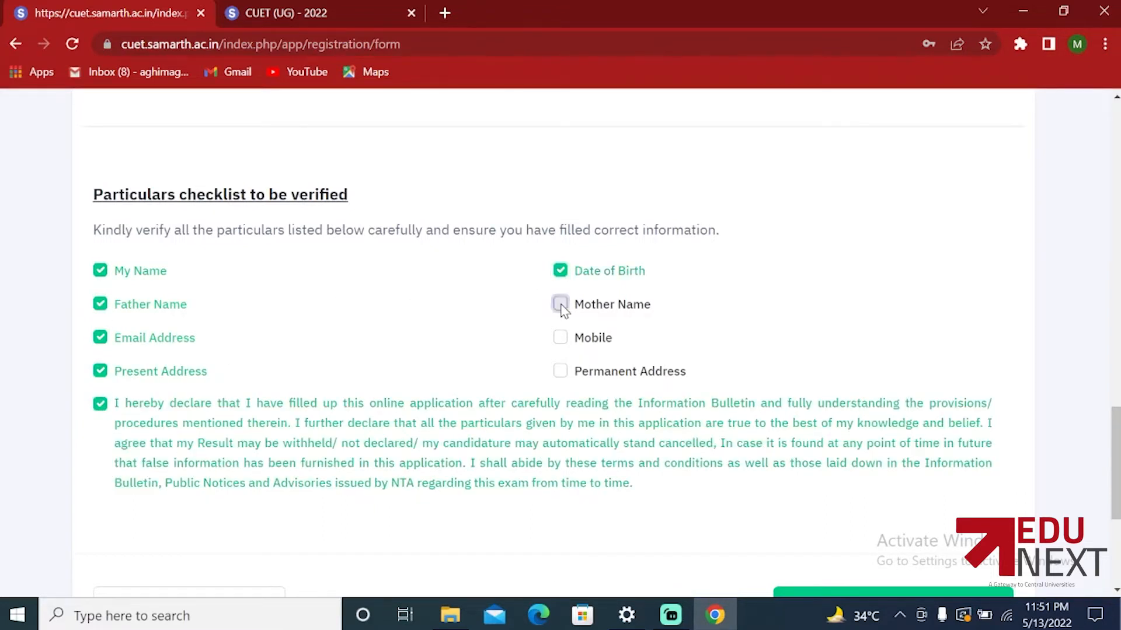
left_click(561, 304)
left_click(565, 338)
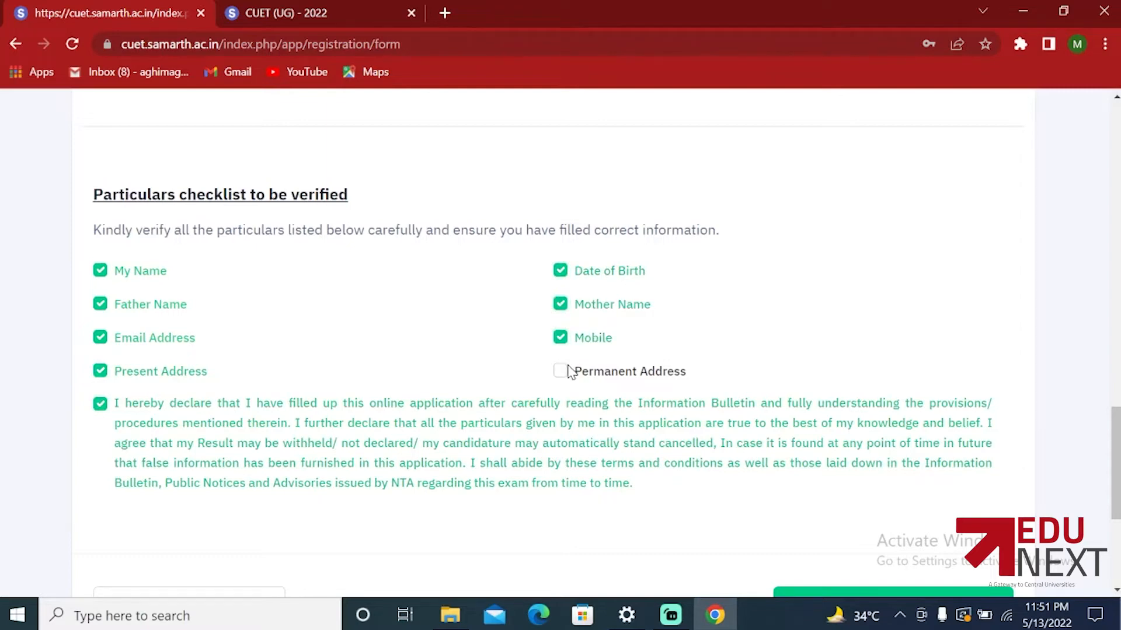
left_click(577, 376)
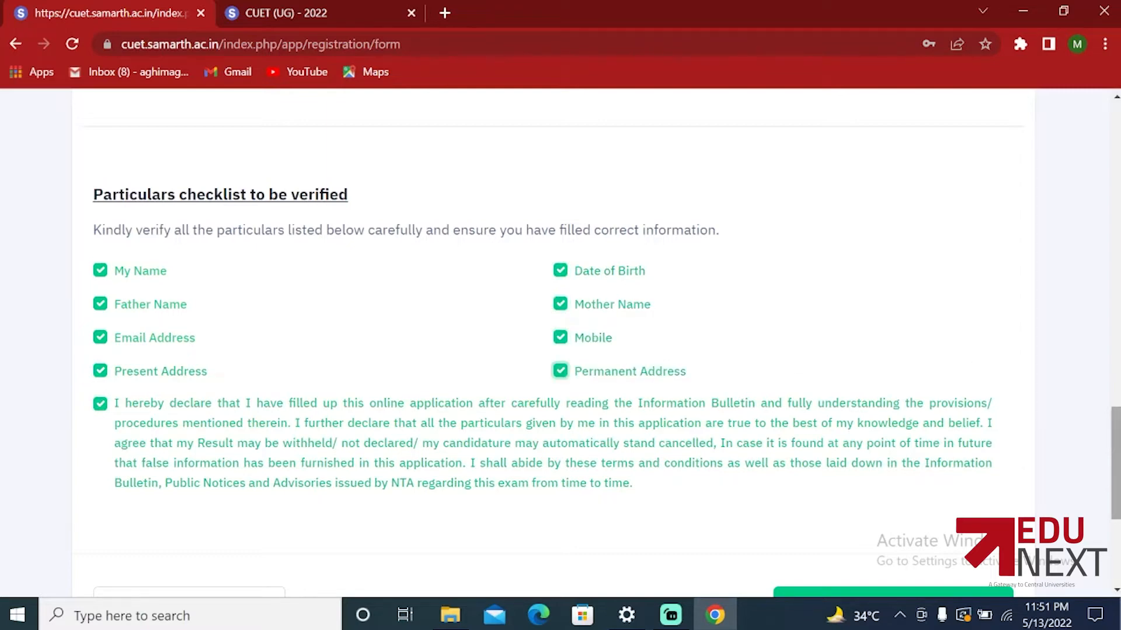
left_click_drag(1115, 461, 1115, 503)
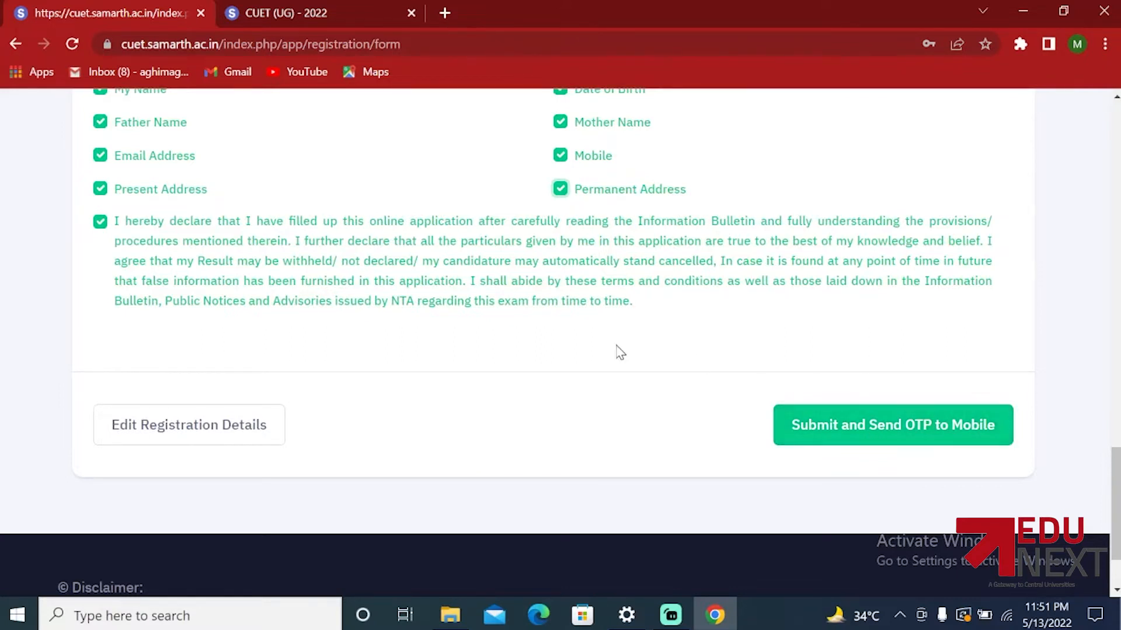
- Request the mobile OTP, confirm, then enter the OTP and security pin and submit
left_click(921, 443)
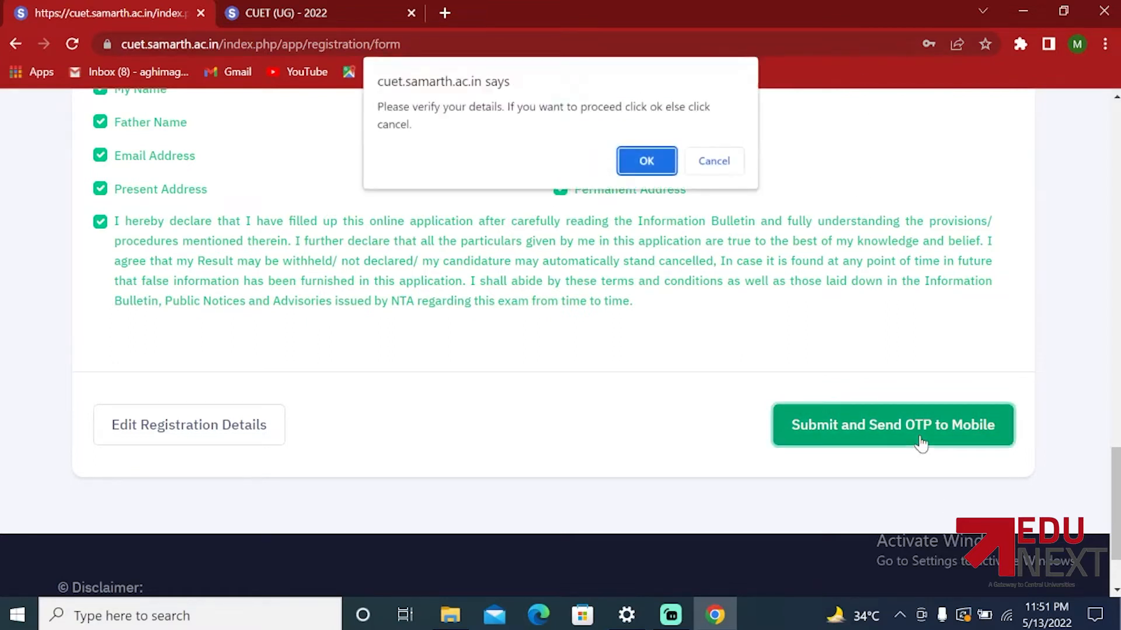
left_click(646, 159)
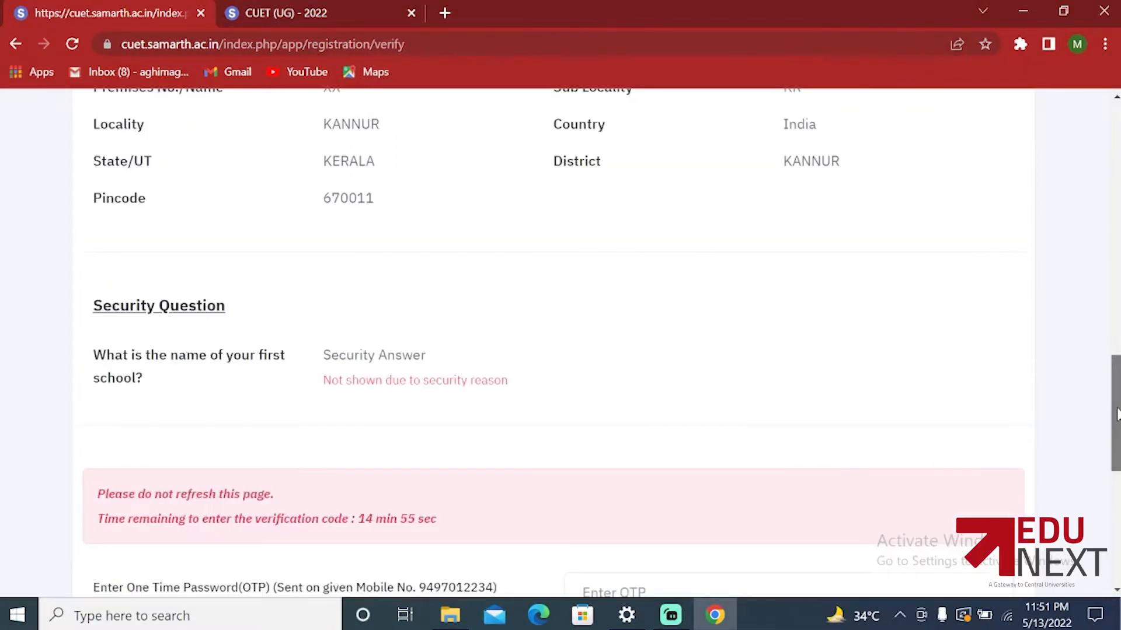
left_click_drag(1116, 415, 1116, 460)
left_click(846, 396)
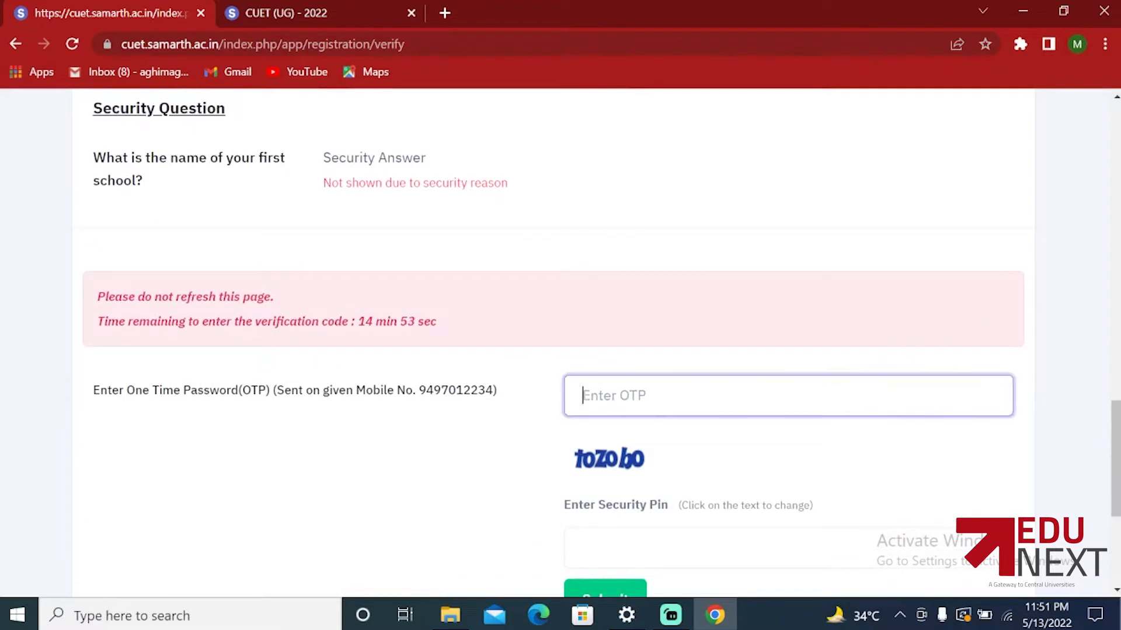
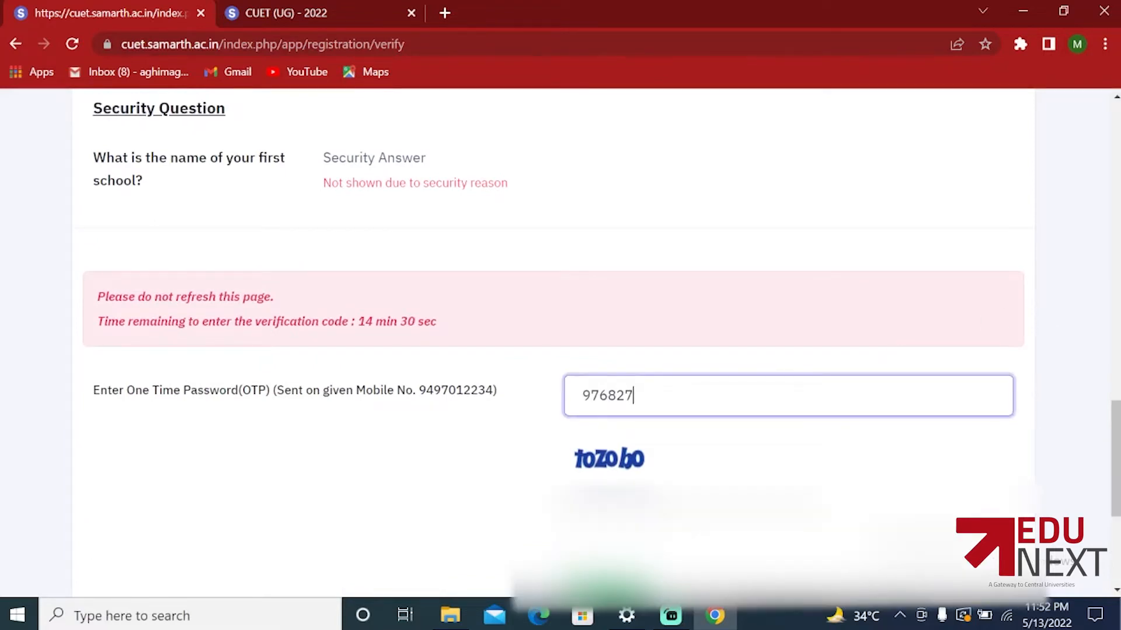
left_click(788, 509)
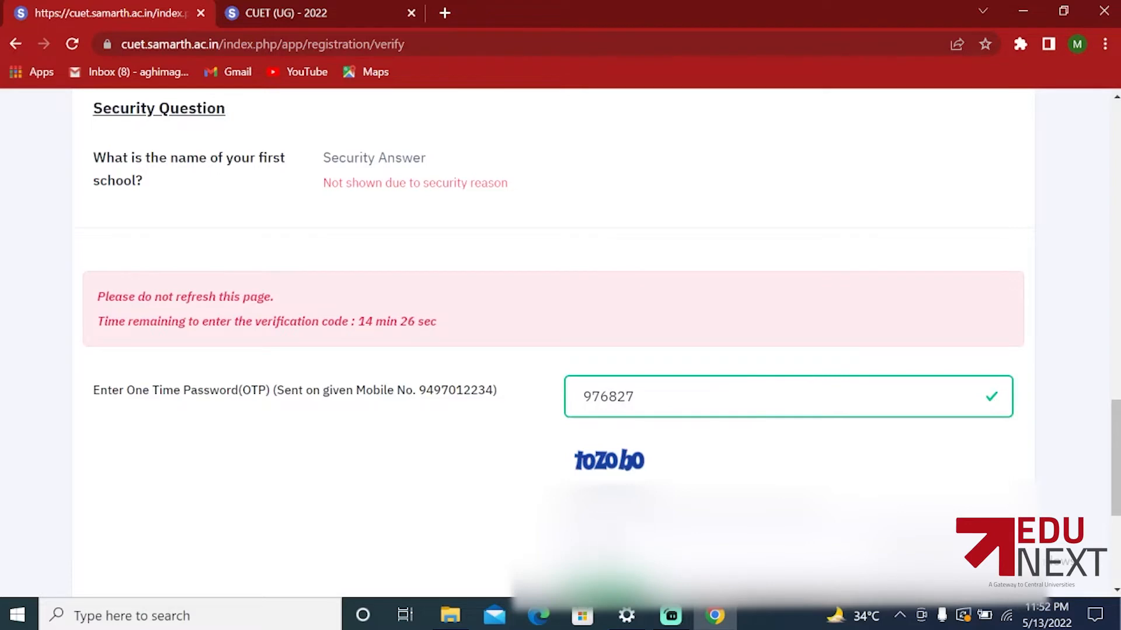
left_click(607, 588)
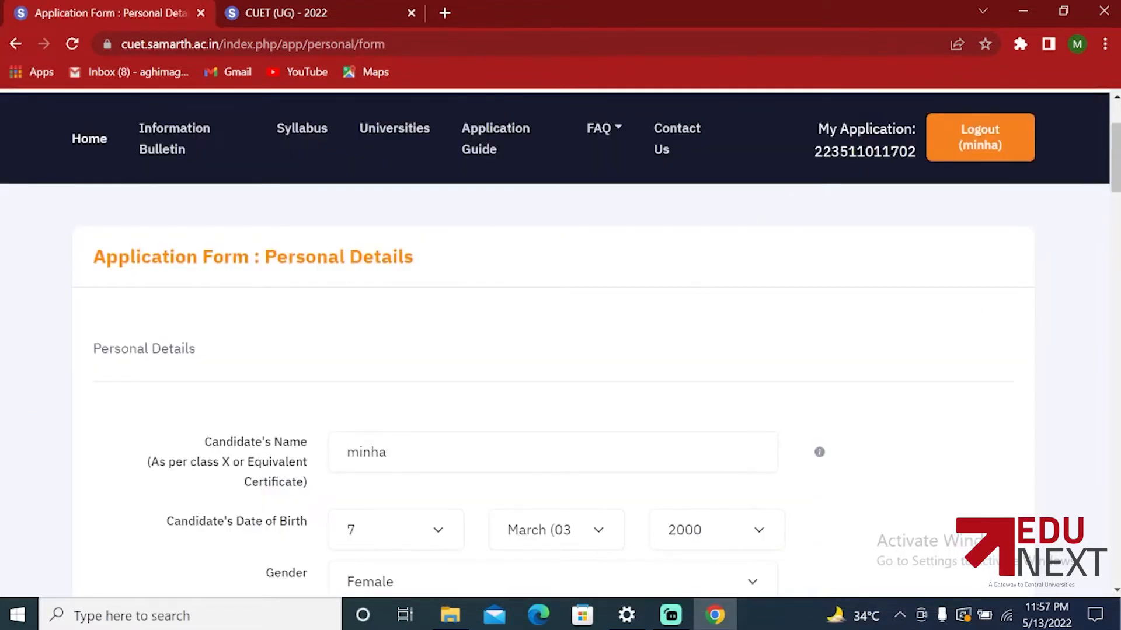
- Keep the category as OBC-NCL and answer No to the PwBD question
left_click_drag(1117, 174, 1117, 227)
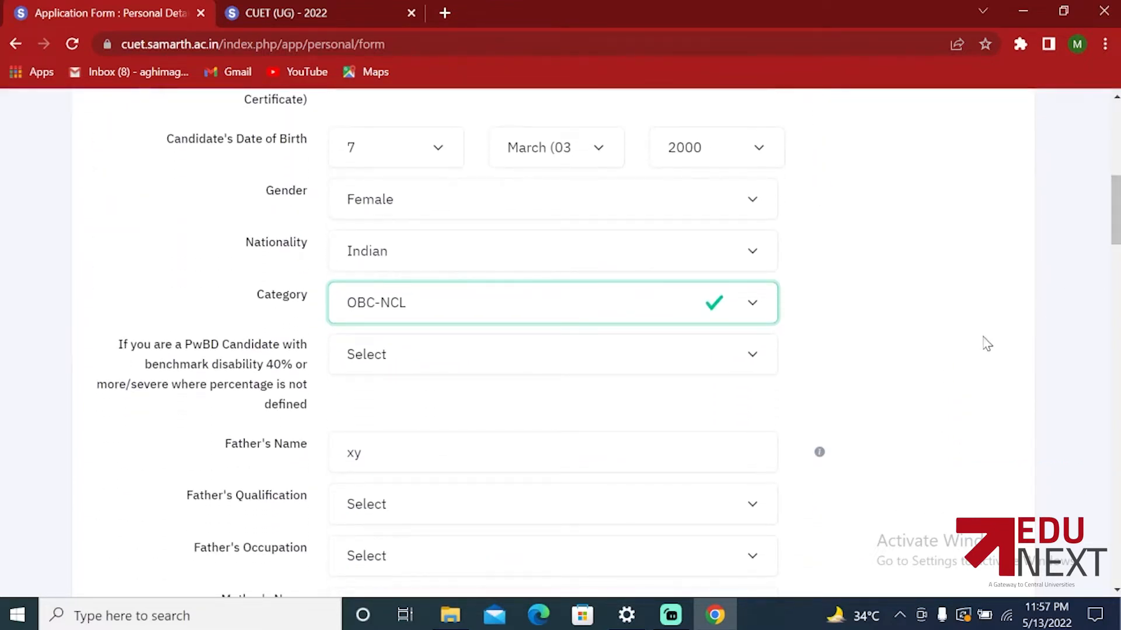
left_click(762, 307)
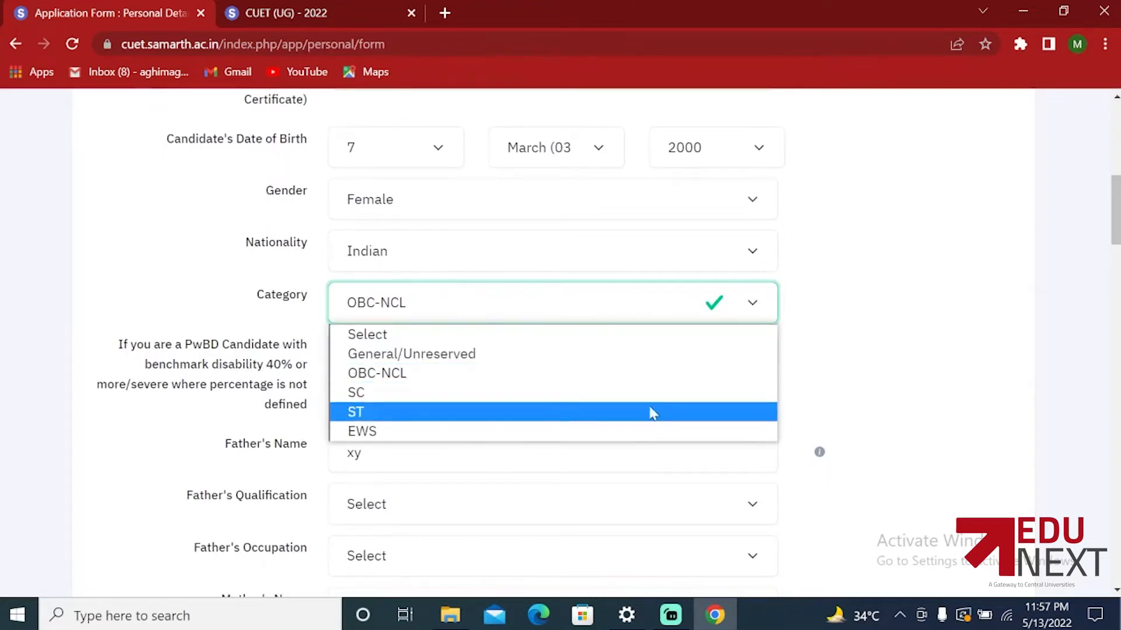
left_click(881, 388)
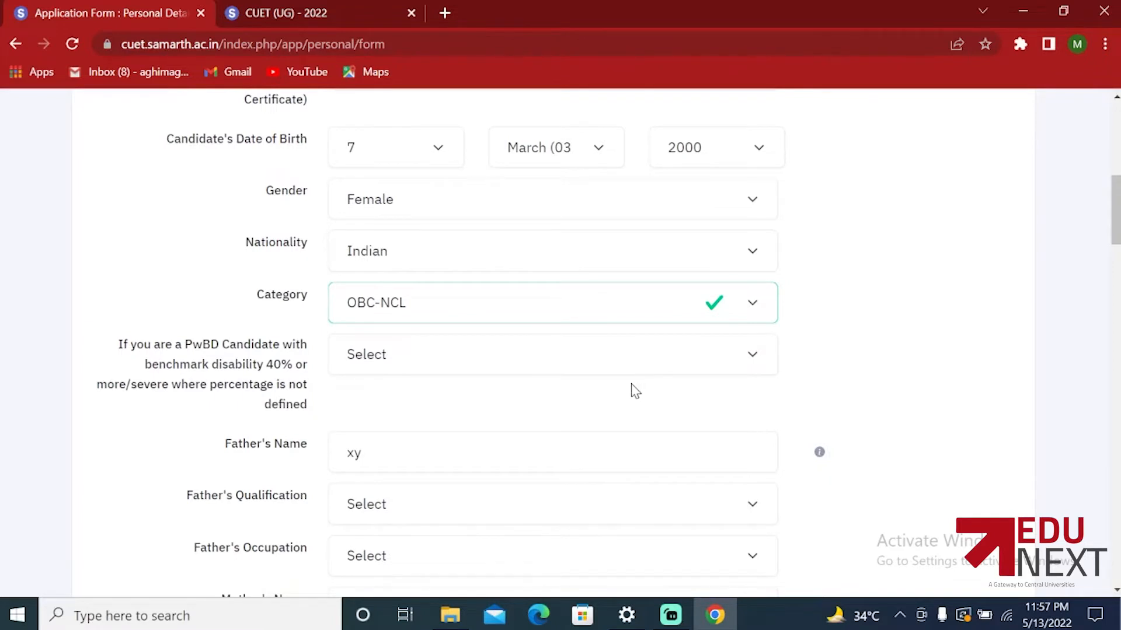
left_click(645, 360)
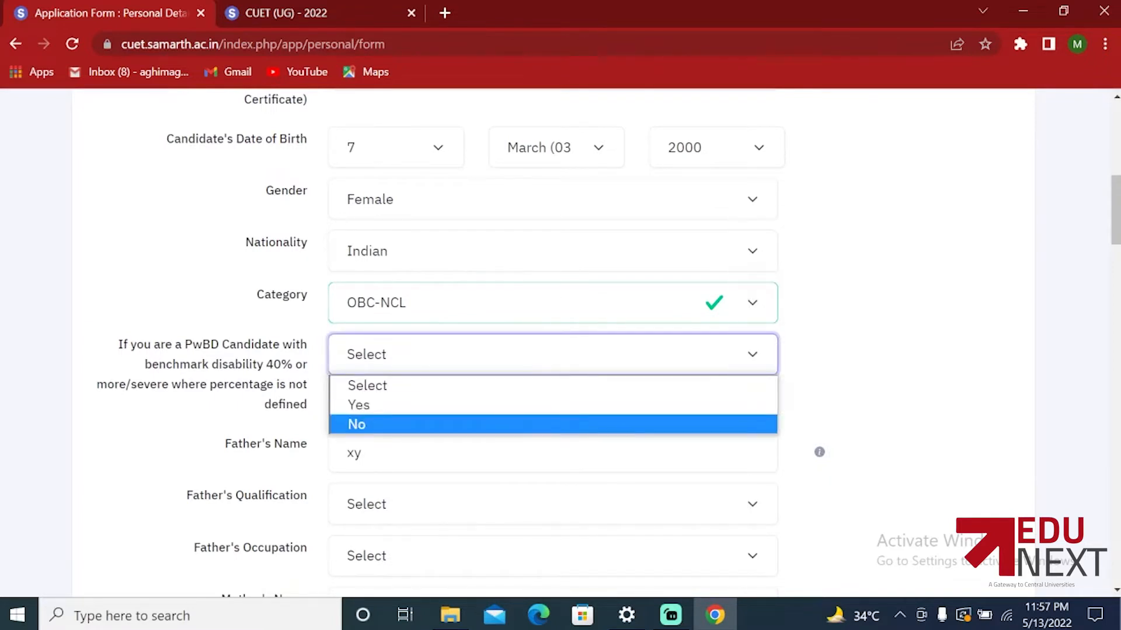
key("Tab")
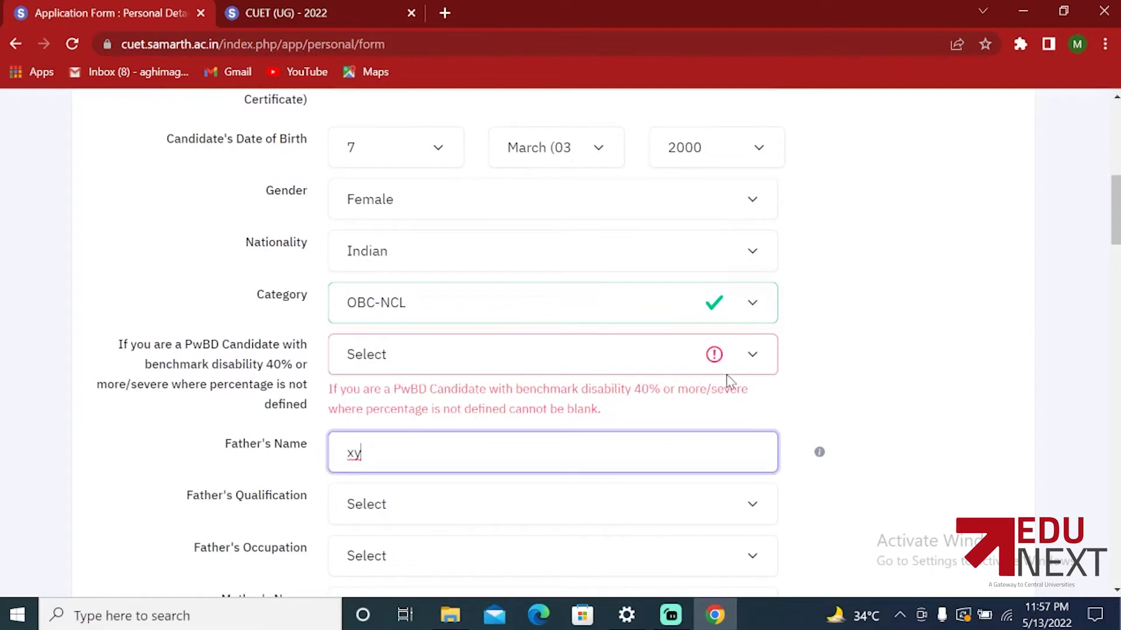
left_click(708, 363)
left_click(671, 425)
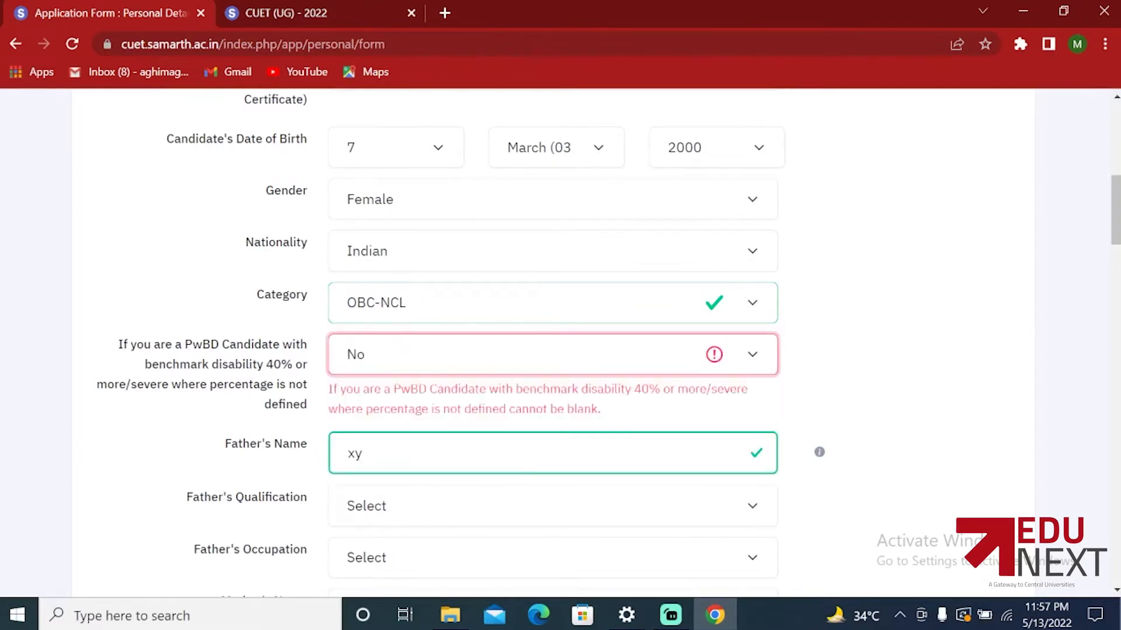
- Set father's qualification and occupation both to Not Applicable
left_click(626, 510)
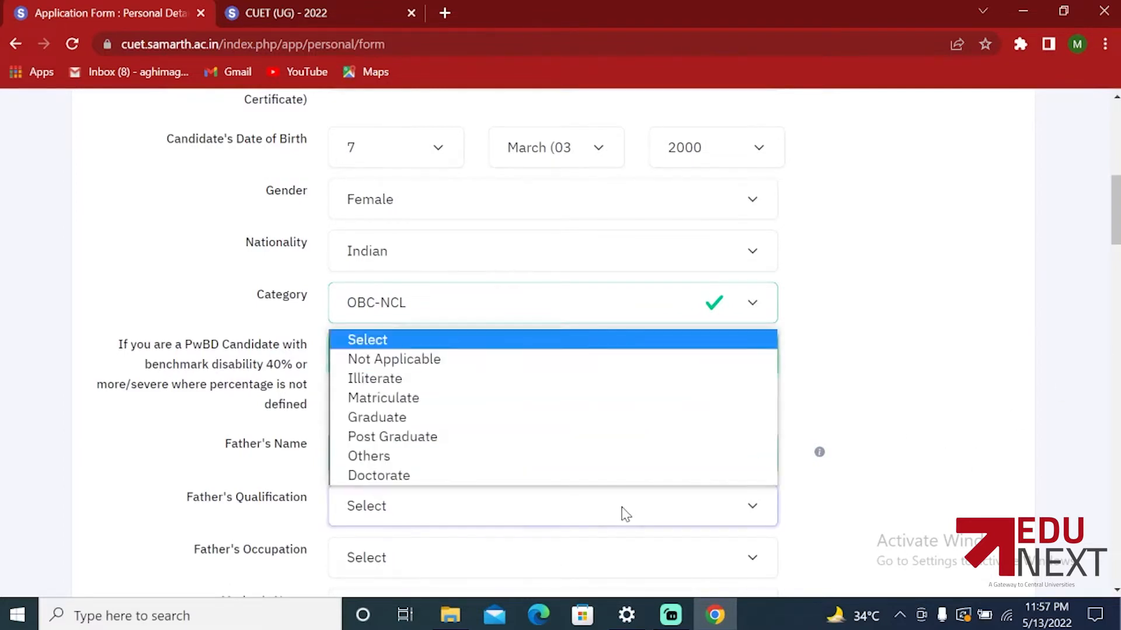
left_click(609, 371)
scroll(609, 371, "down", 4)
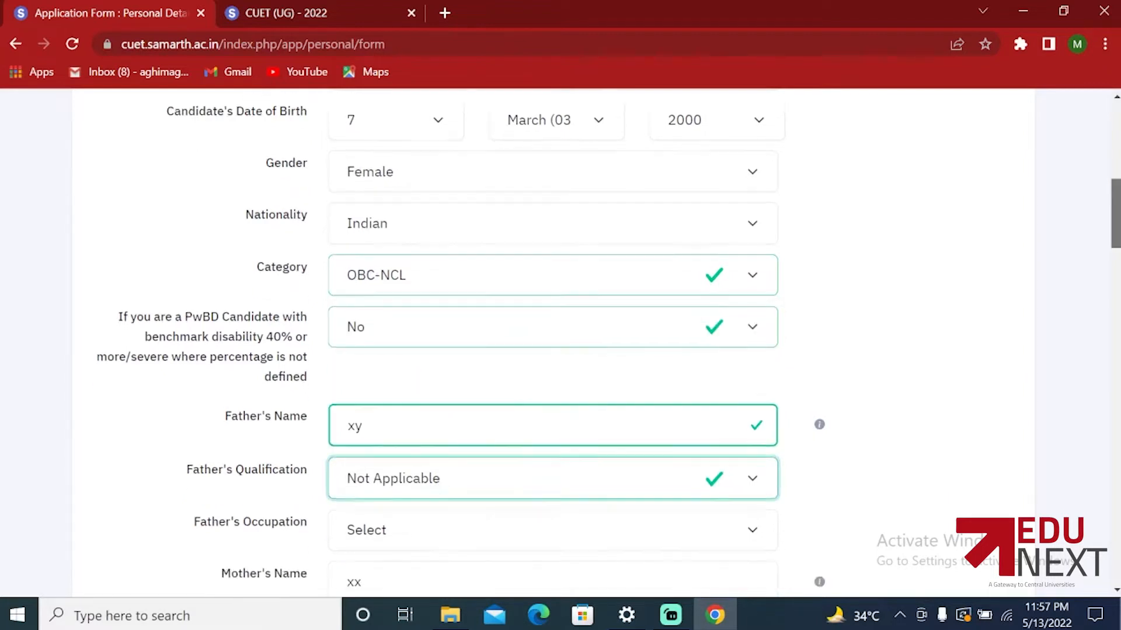
left_click(753, 334)
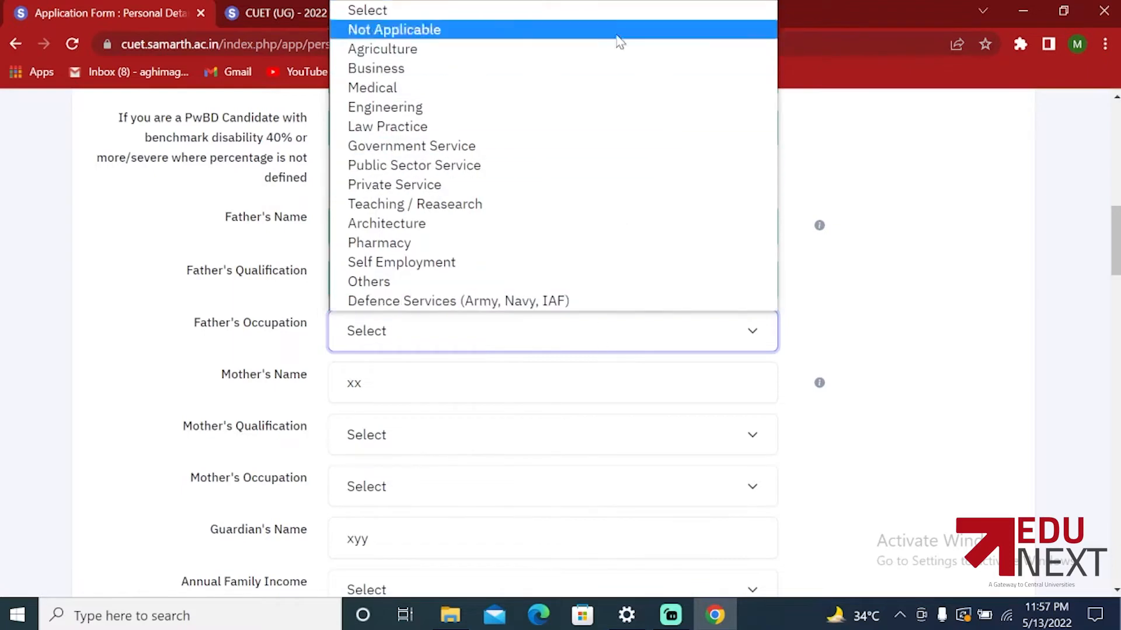
left_click(620, 32)
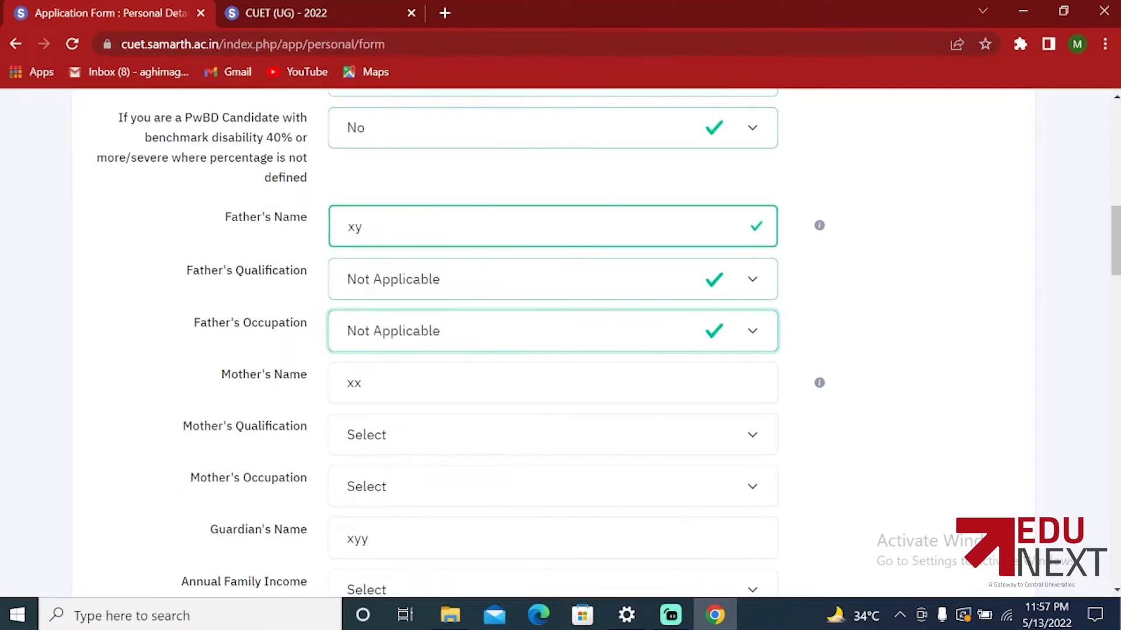
- Set mother's qualification to Not Applicable and her occupation to Agriculture
left_click(558, 444)
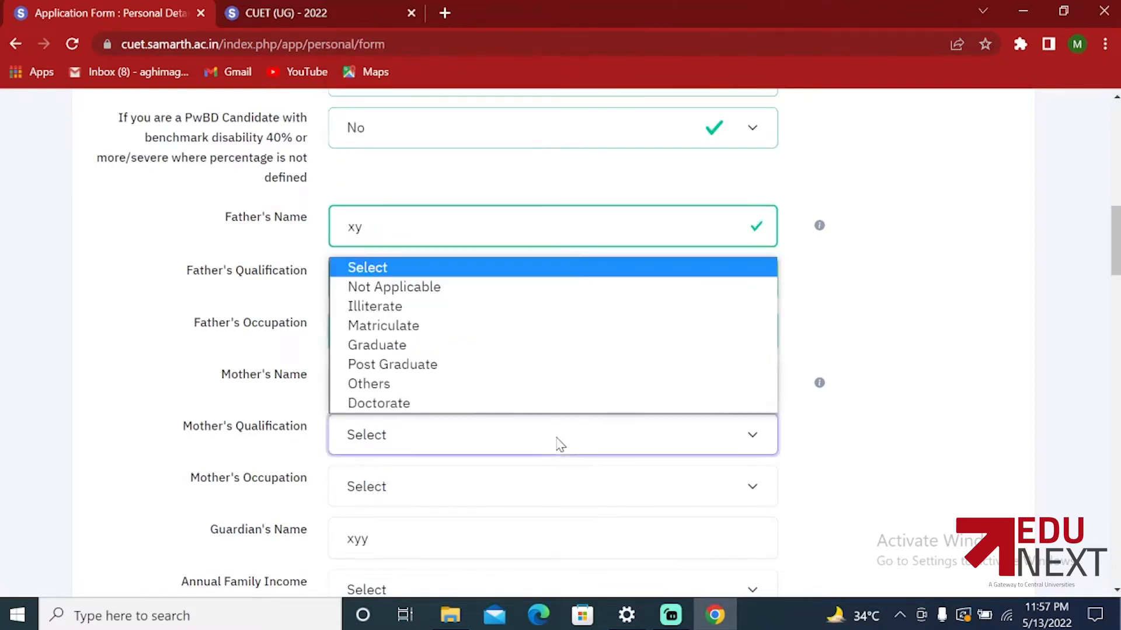
left_click(578, 288)
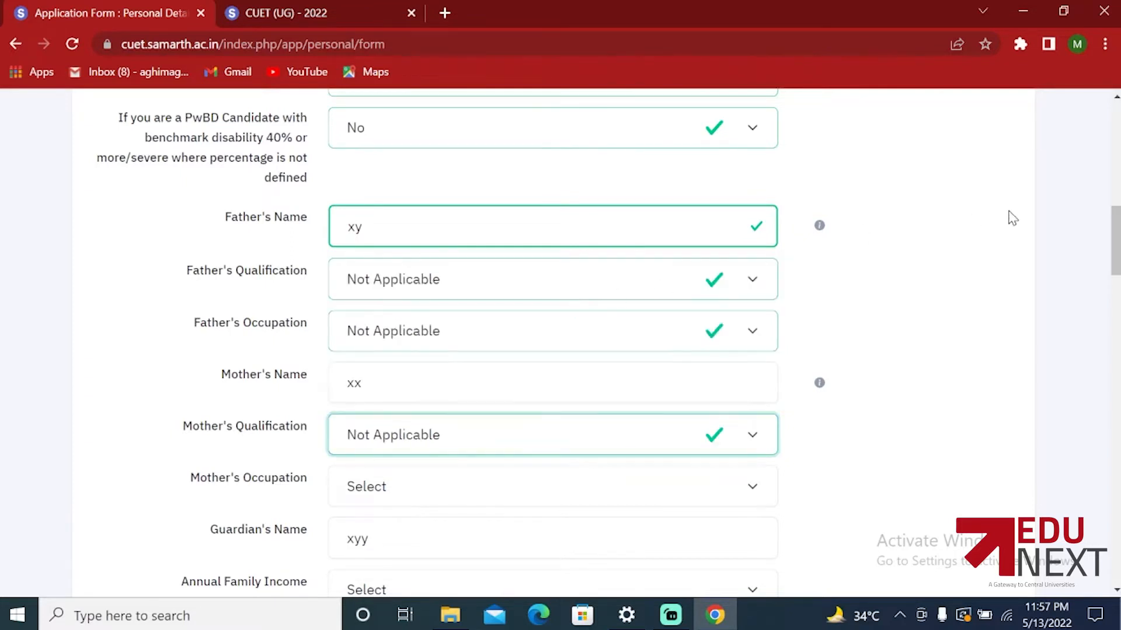
left_click(654, 486)
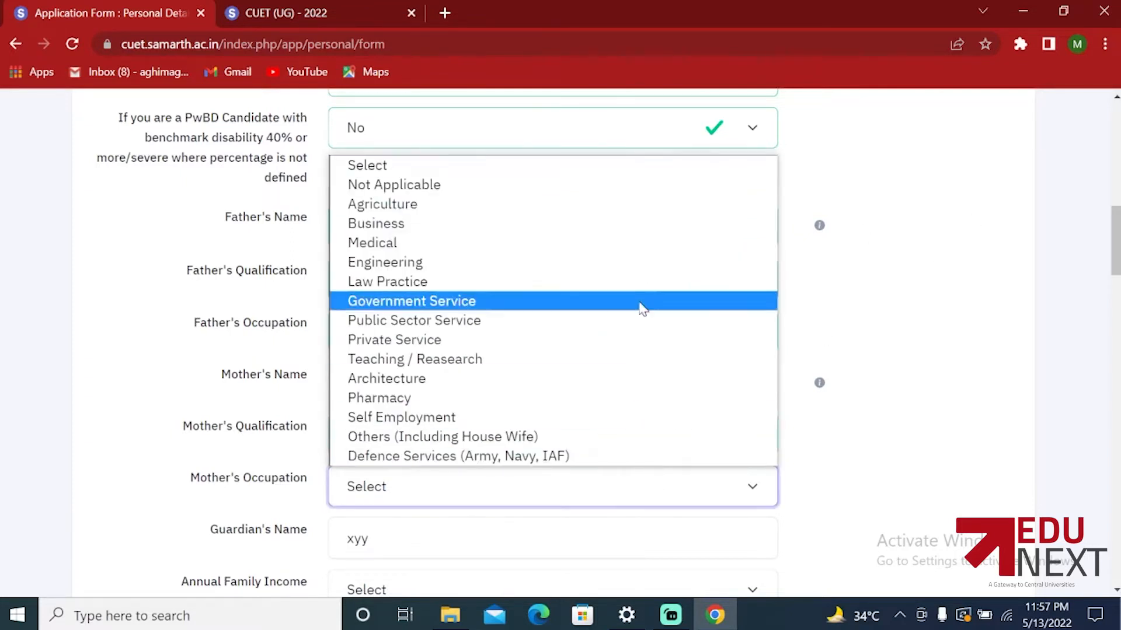
left_click(646, 207)
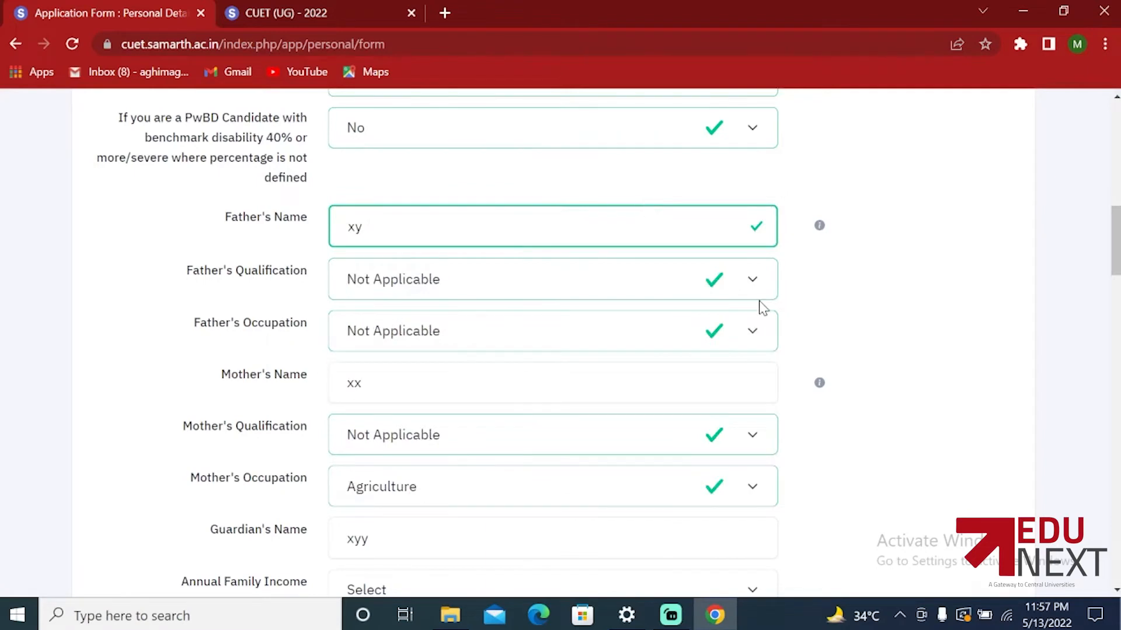
- Change mother's occupation to Not Applicable and set family income to RS. 100001 - 200000
scroll(560, 344, "down", 8)
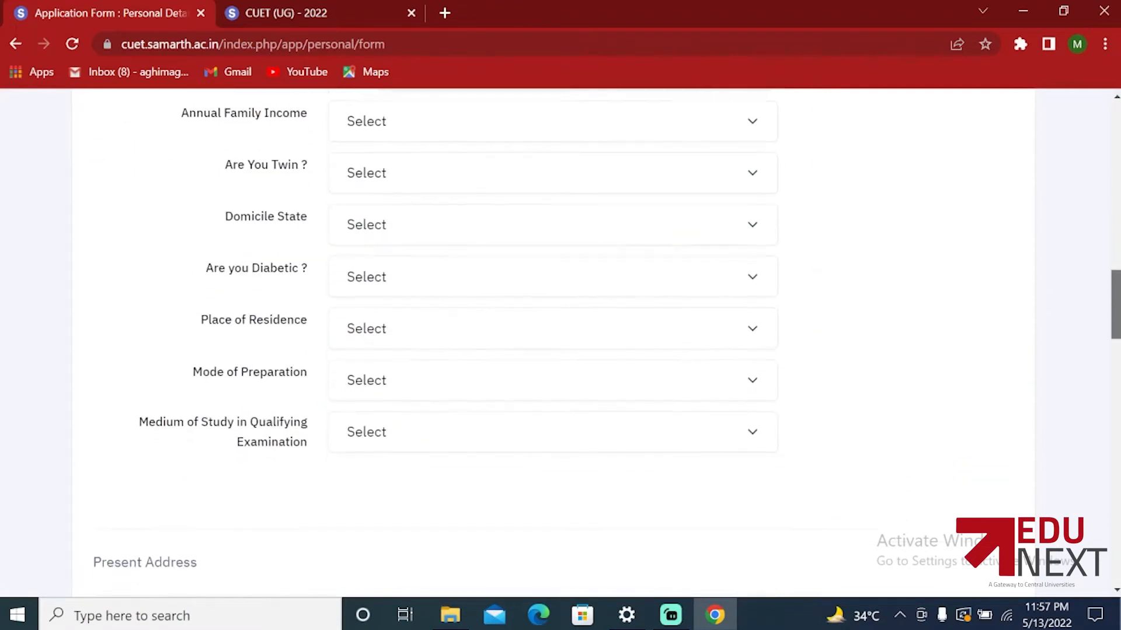
scroll(560, 344, "up", 3)
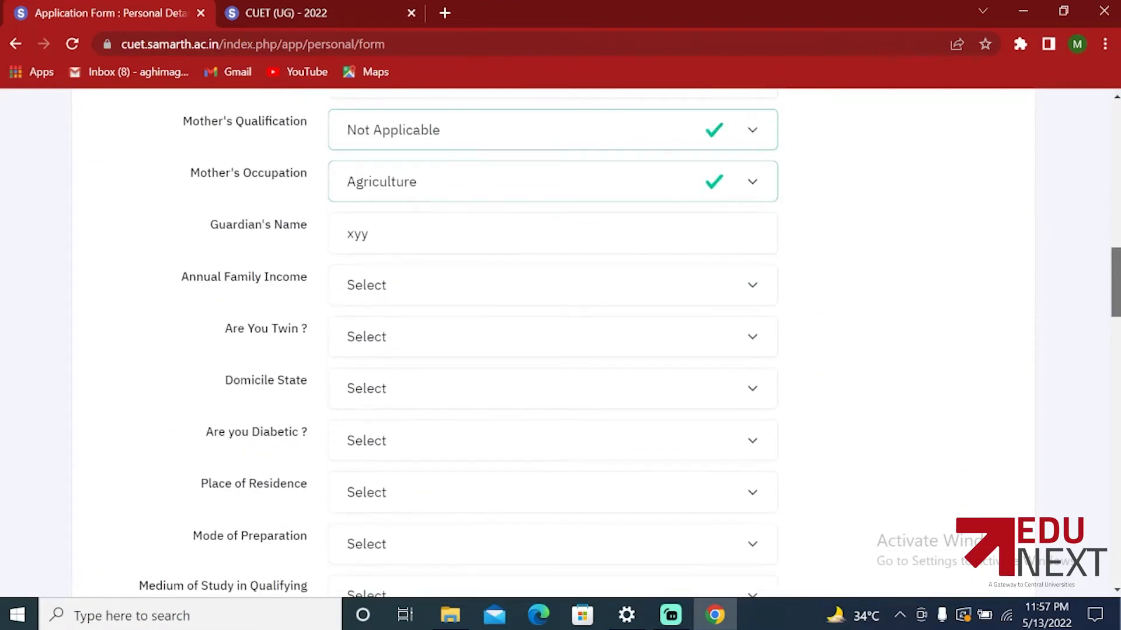
left_click(652, 181)
left_click(636, 232)
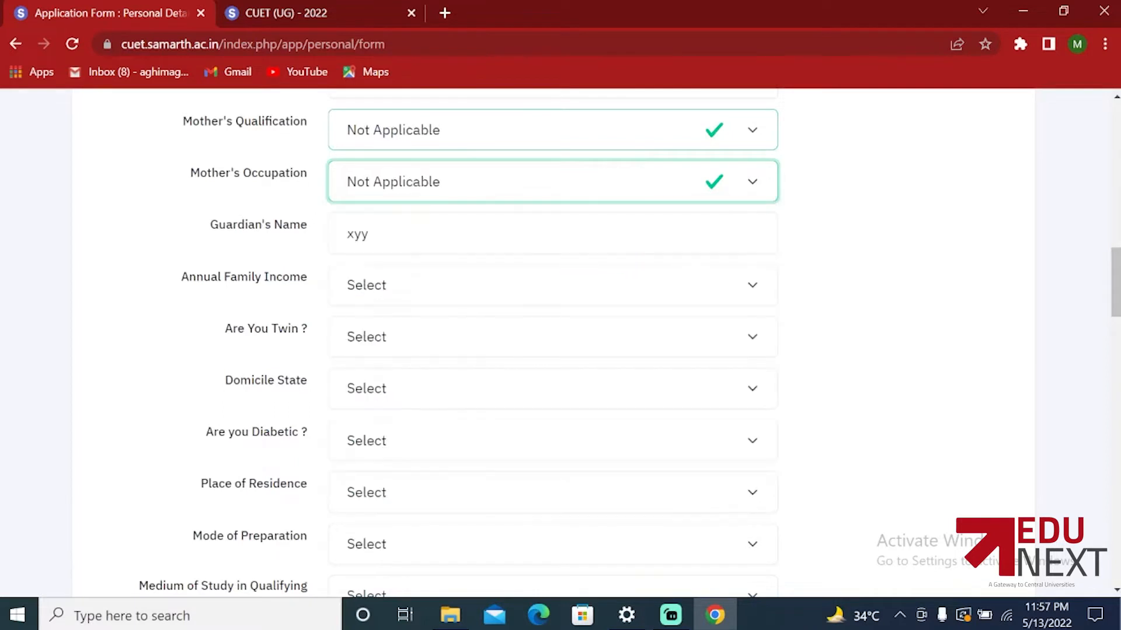
left_click(624, 234)
left_click(594, 299)
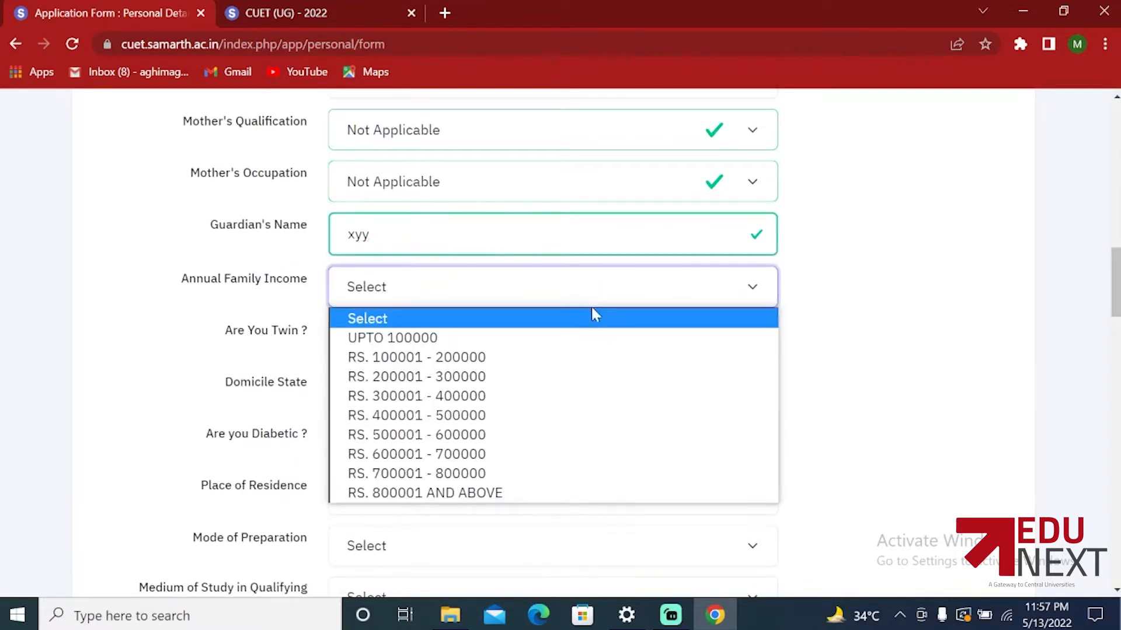
left_click(576, 362)
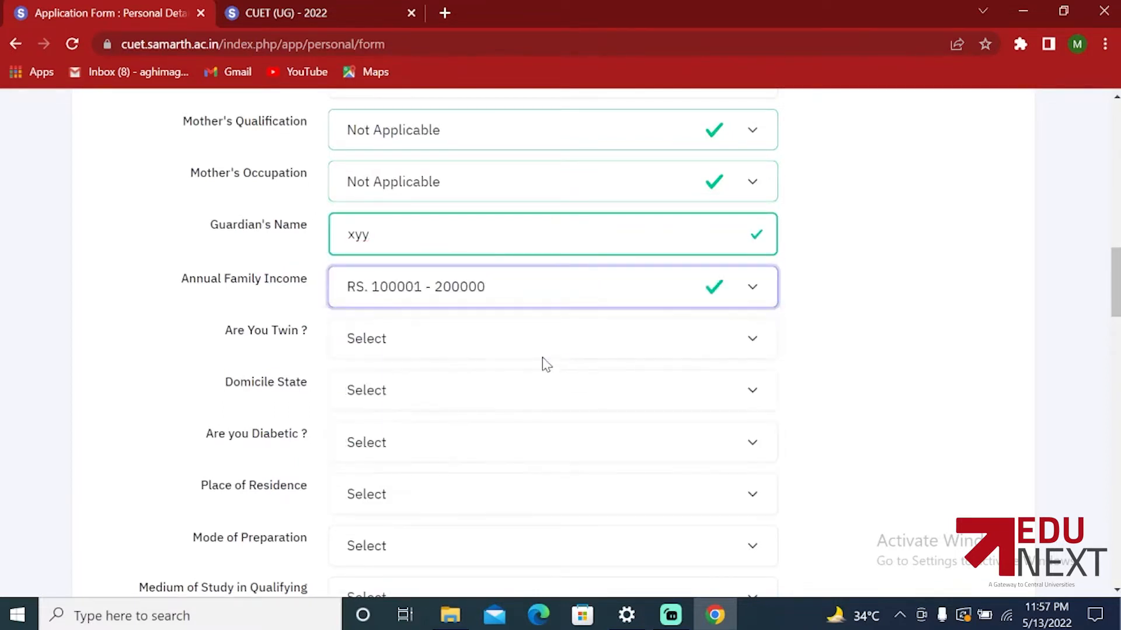
- Answer Twin No, Domicile State KERALA, Diabetic No and Place of Residence Rural
left_click(497, 354)
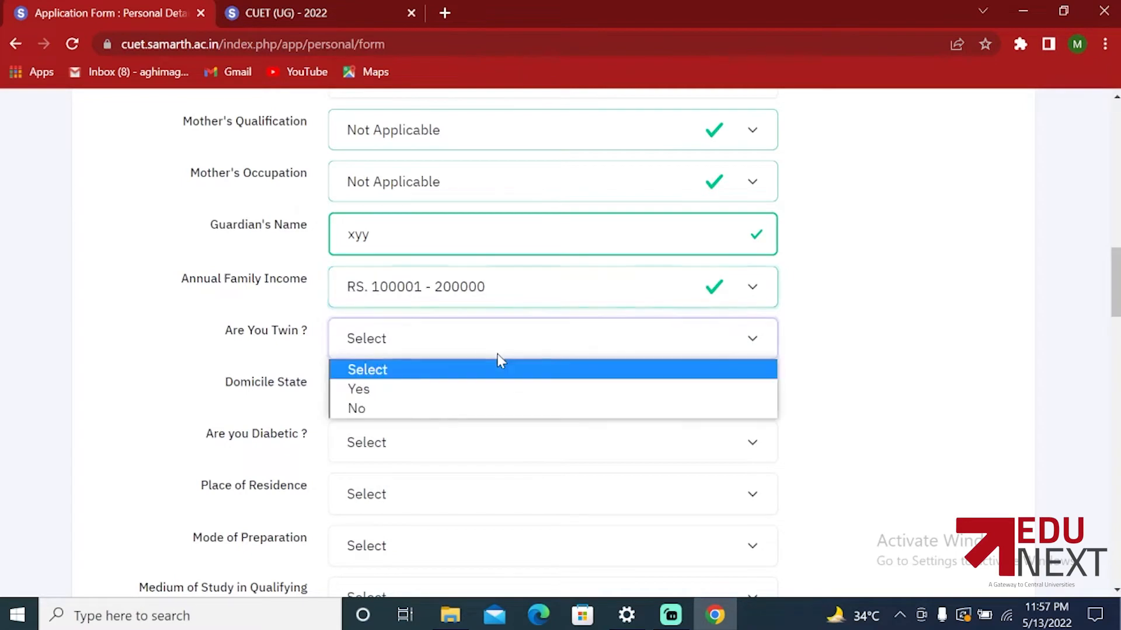
left_click(489, 409)
left_click(490, 395)
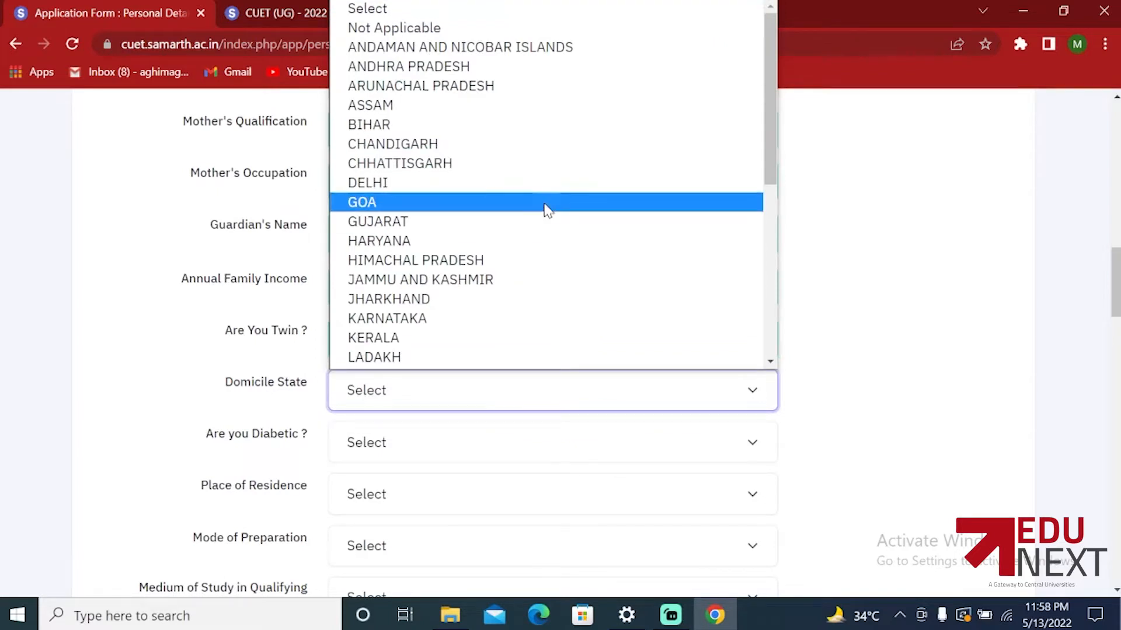
left_click(529, 338)
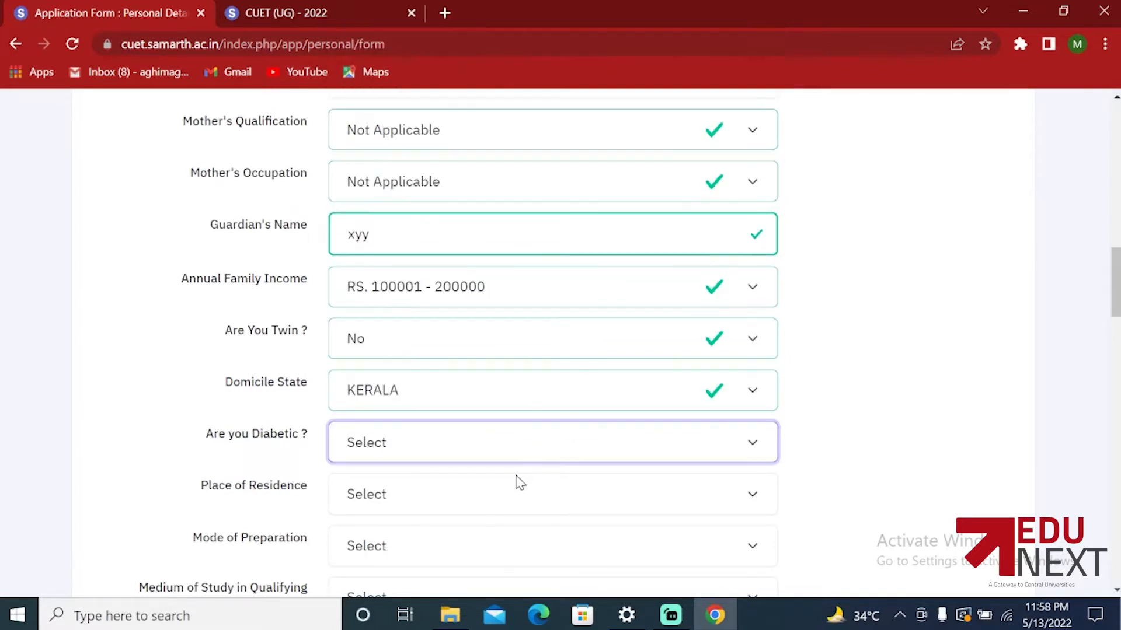
left_click(518, 457)
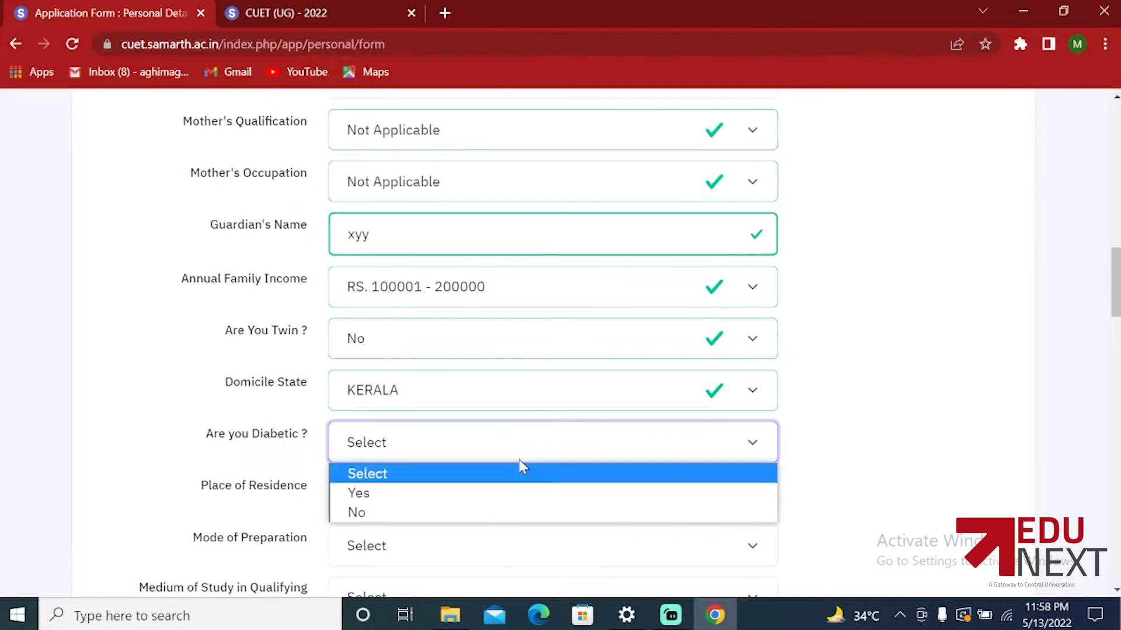
left_click(492, 515)
left_click(491, 497)
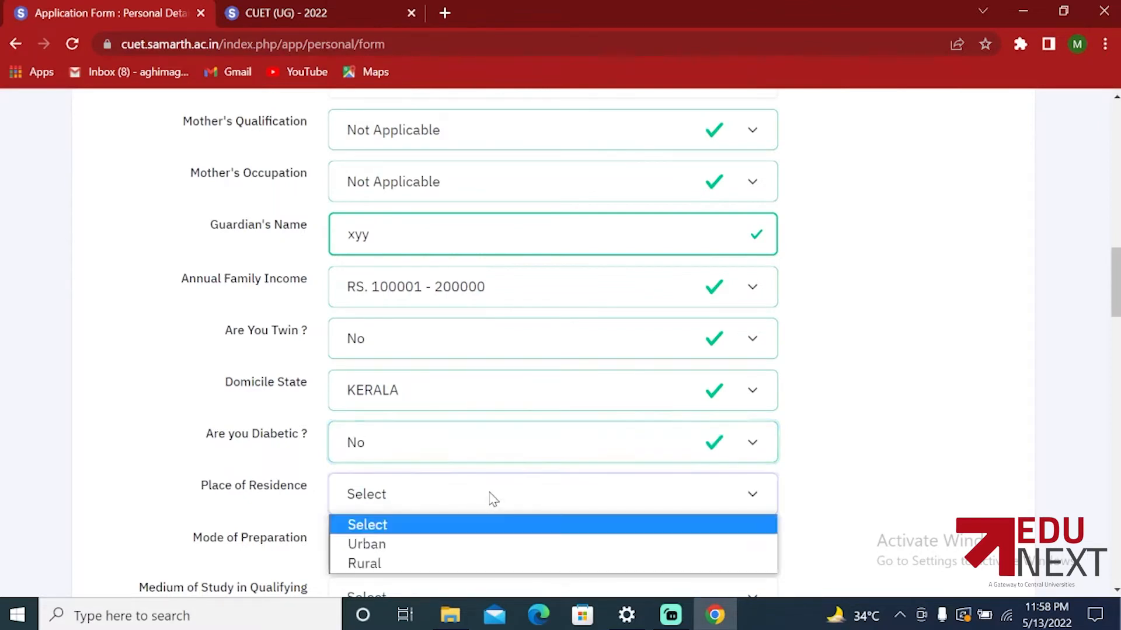
left_click(465, 564)
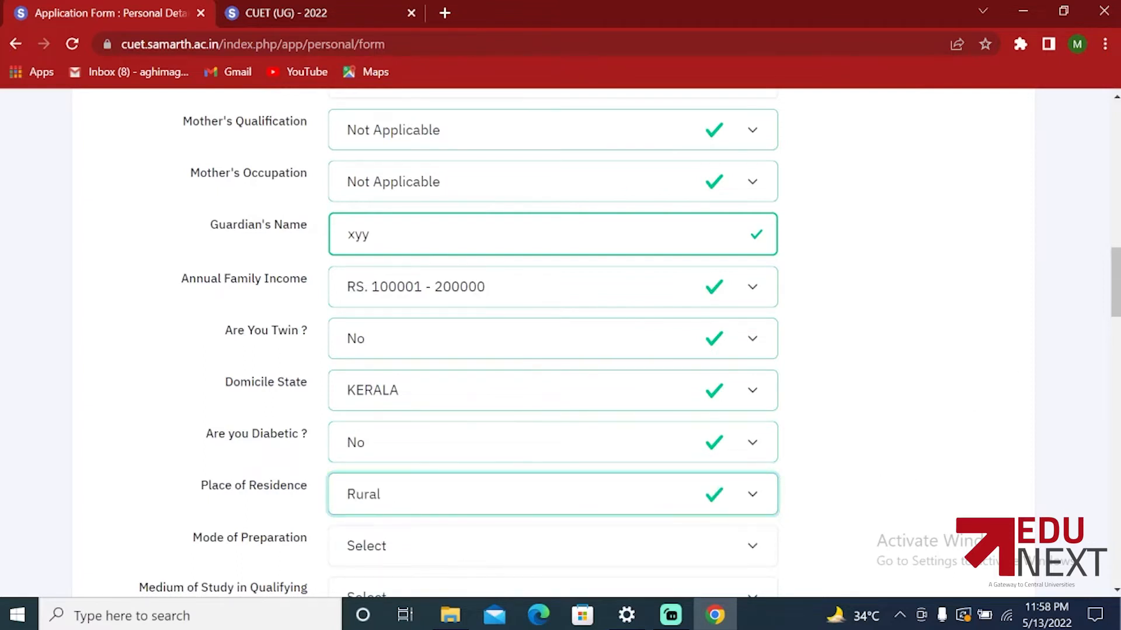
scroll(1115, 292, "down", 3)
scroll(552, 344, "down", 1)
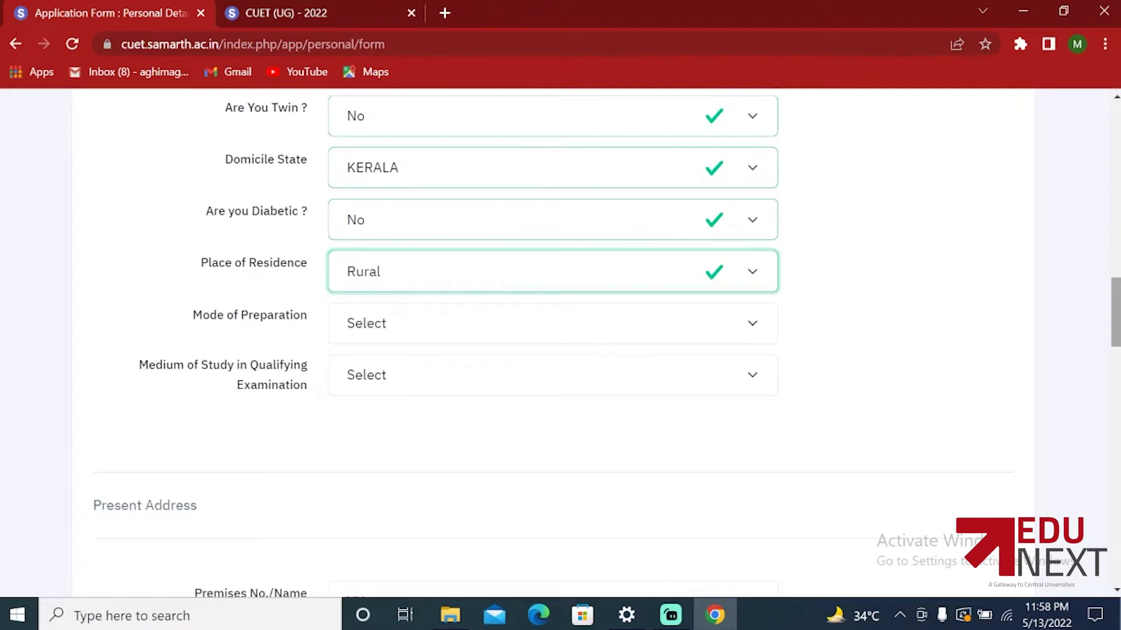
- Choose Self as the mode of preparation and English as the medium of study
left_click(651, 341)
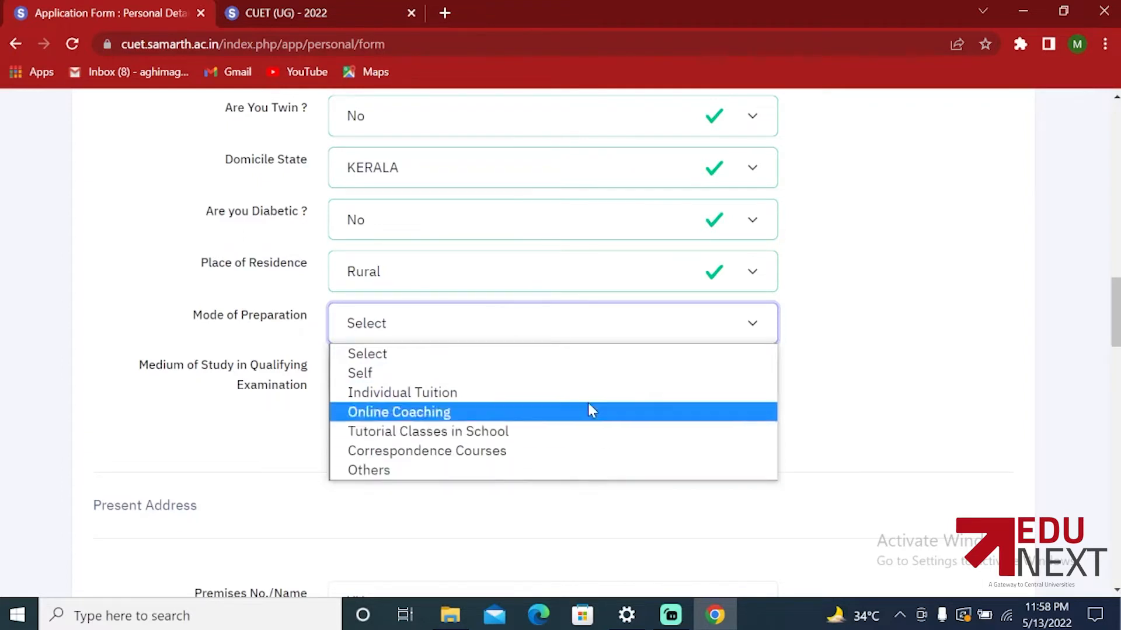
left_click(578, 375)
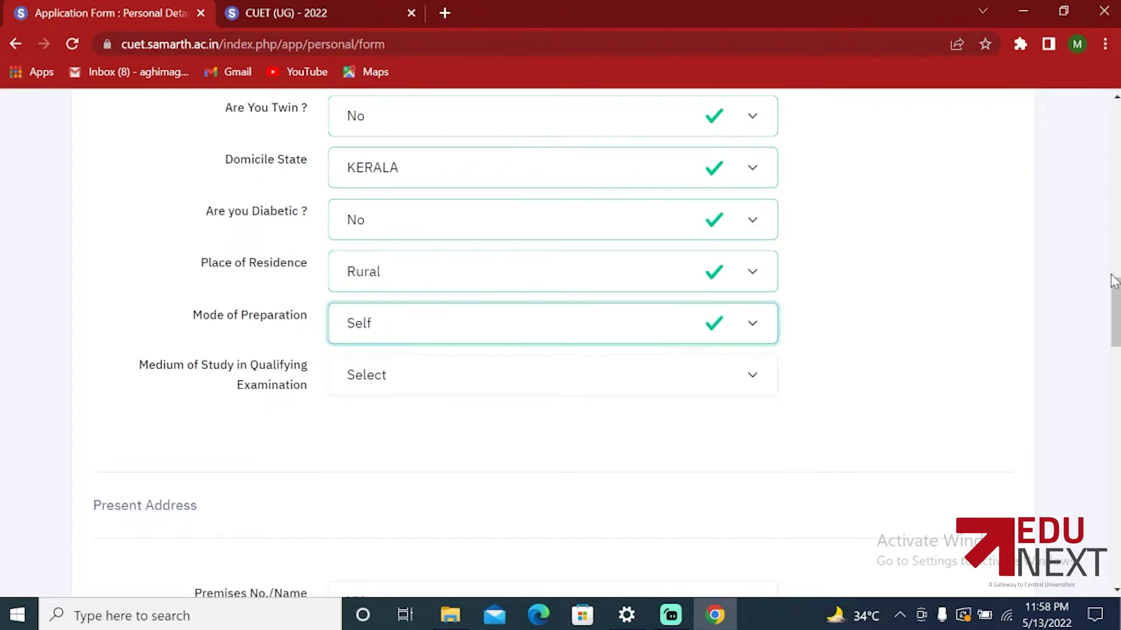
left_click(550, 376)
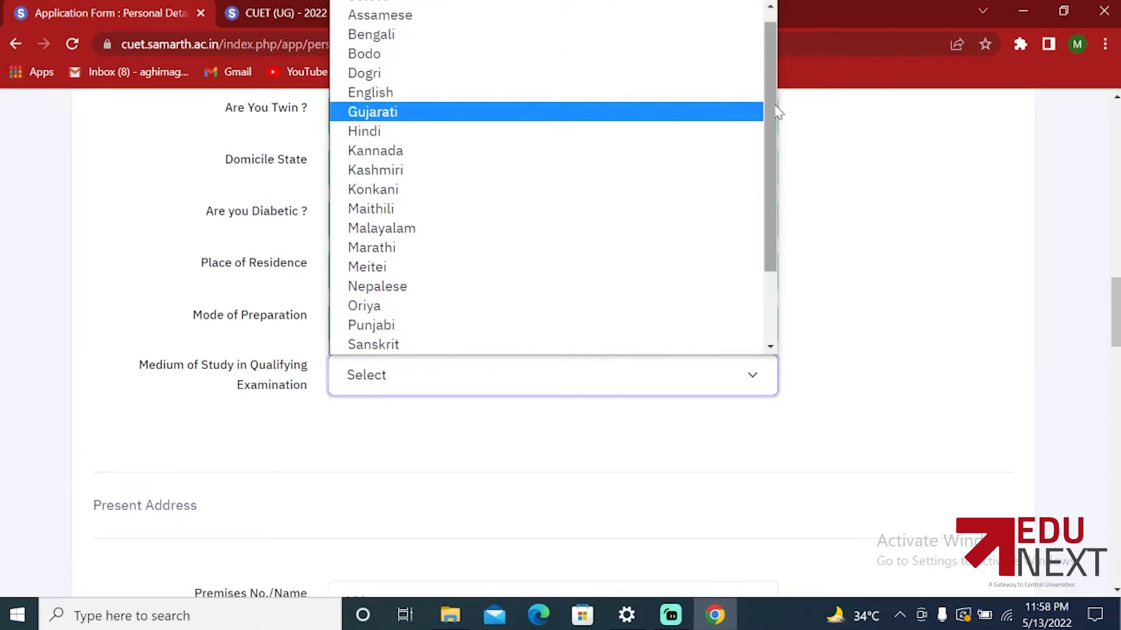
scroll(769, 102, "up", 1)
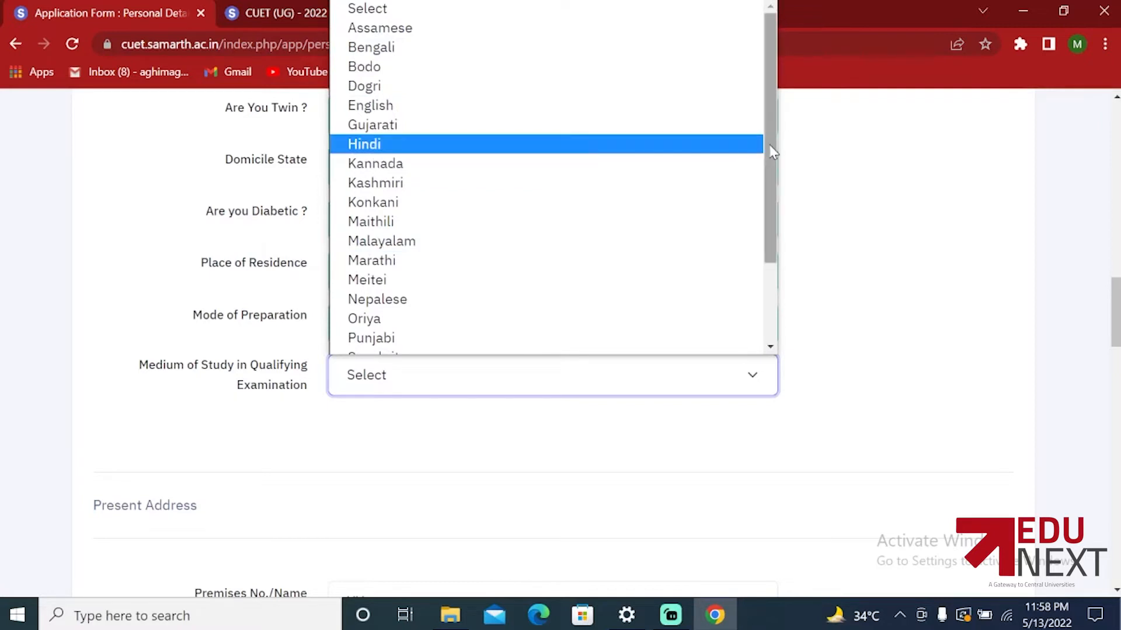
left_click_drag(768, 150, 743, 87)
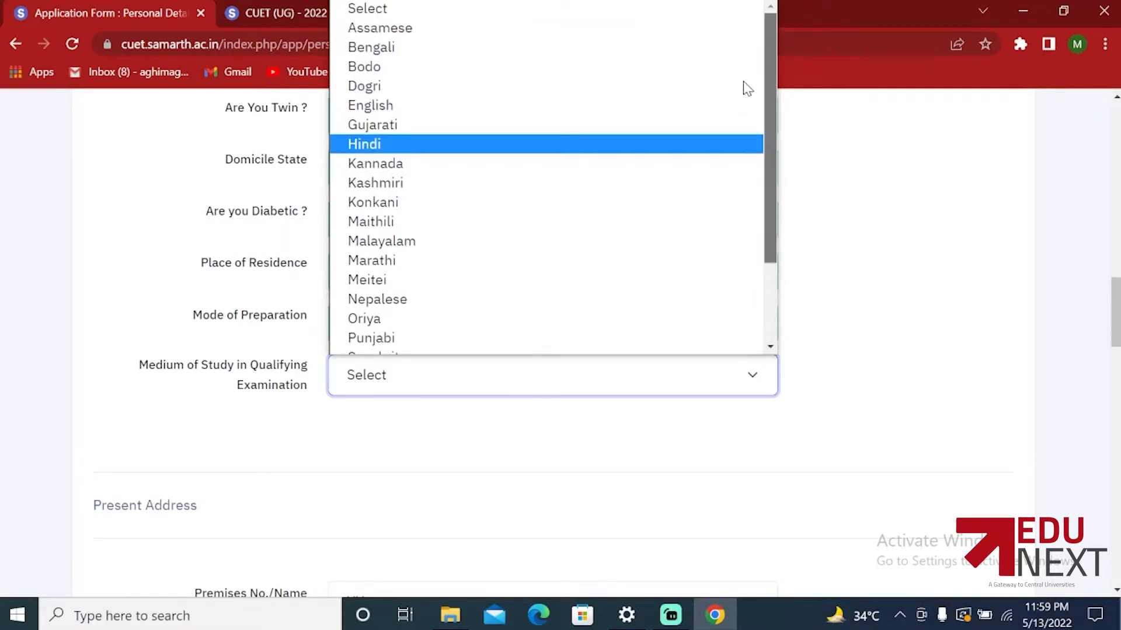
left_click(678, 115)
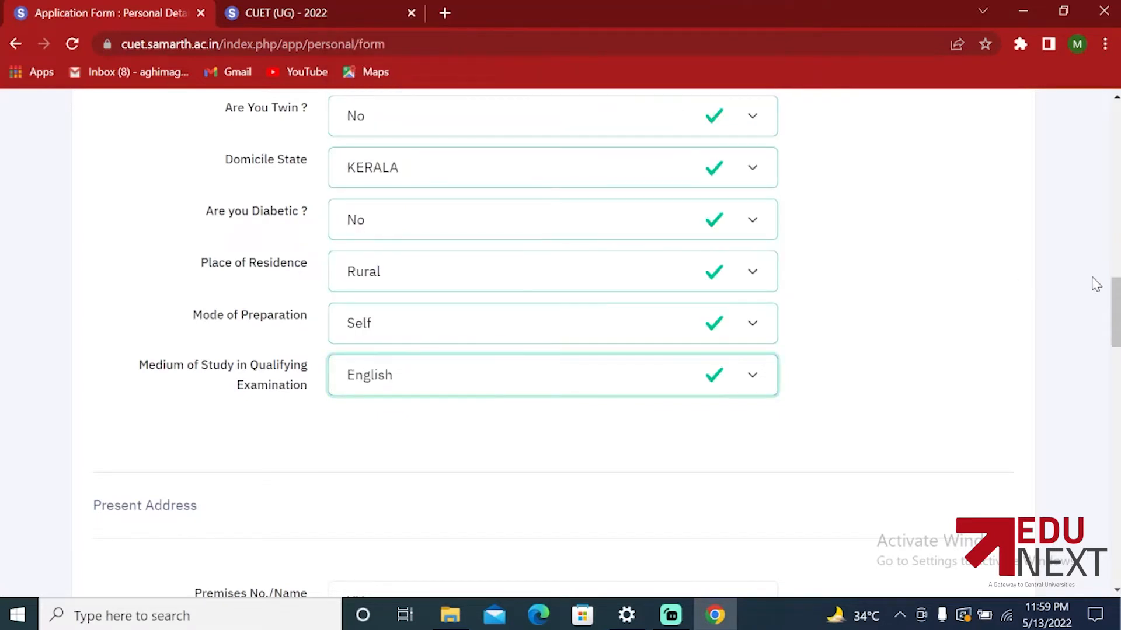
key("Down")
key("Down")
key("Down")
key("Down")
key("Down")
left_click_drag(1114, 293, 1118, 337)
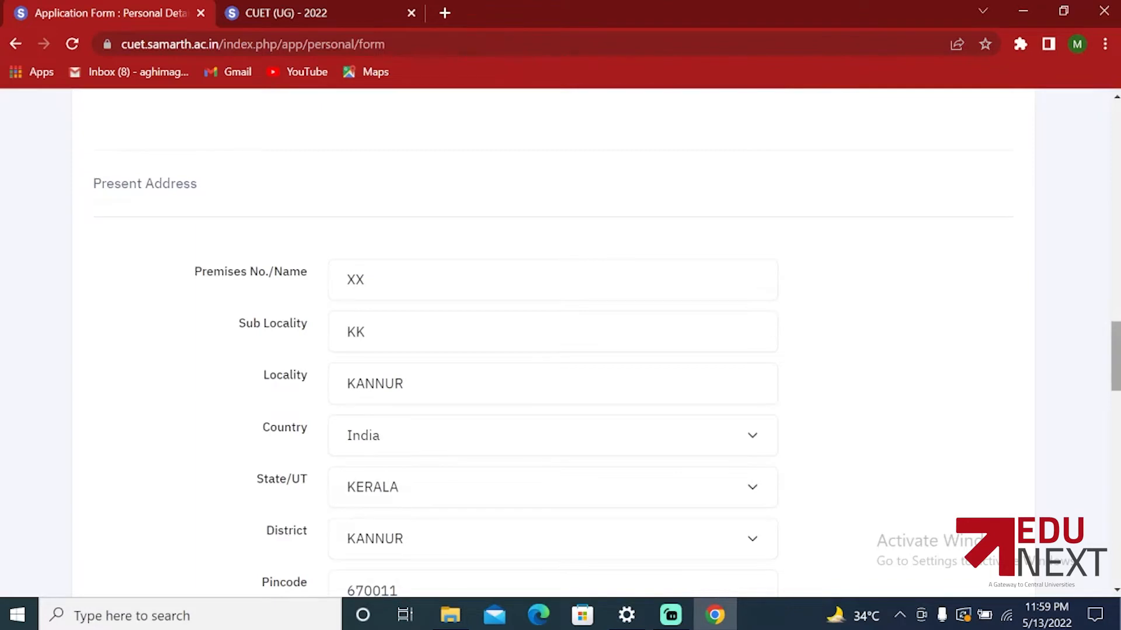
- Answer Yes to below poverty line, and No to Kashmiri migrant and defence personnel ward
scroll(553, 344, "down", 15)
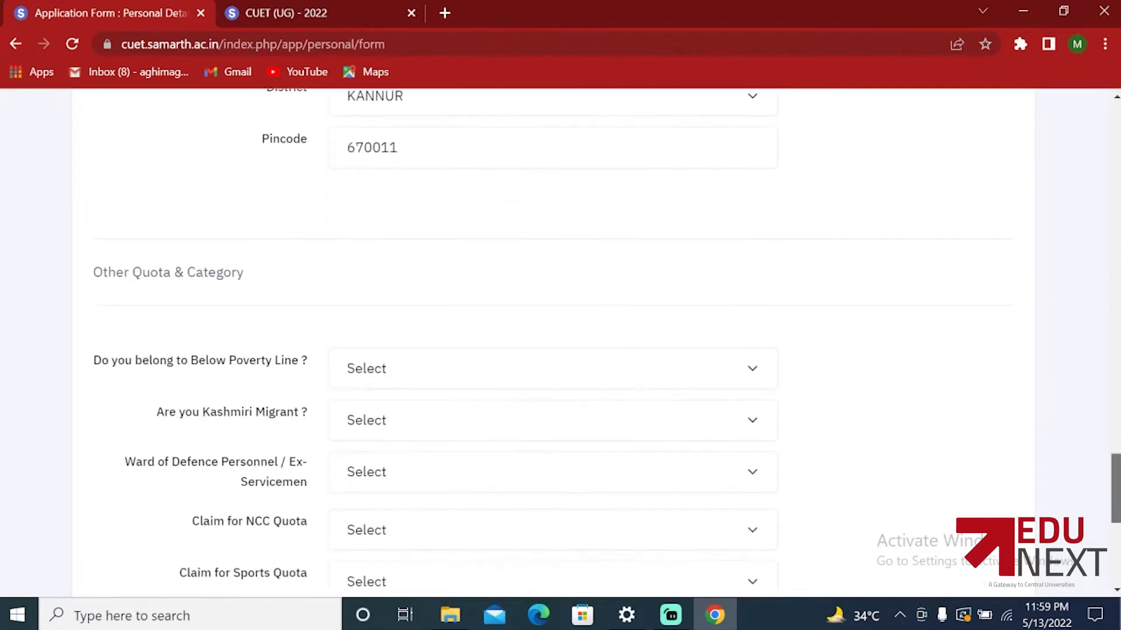
scroll(646, 284, "down", 3)
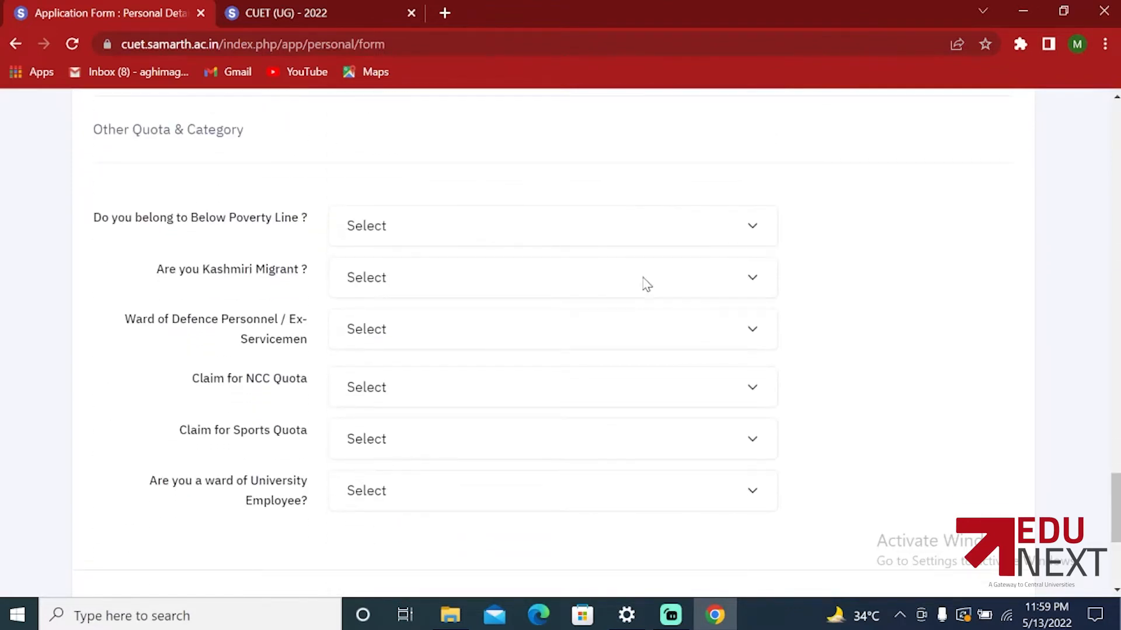
left_click(719, 228)
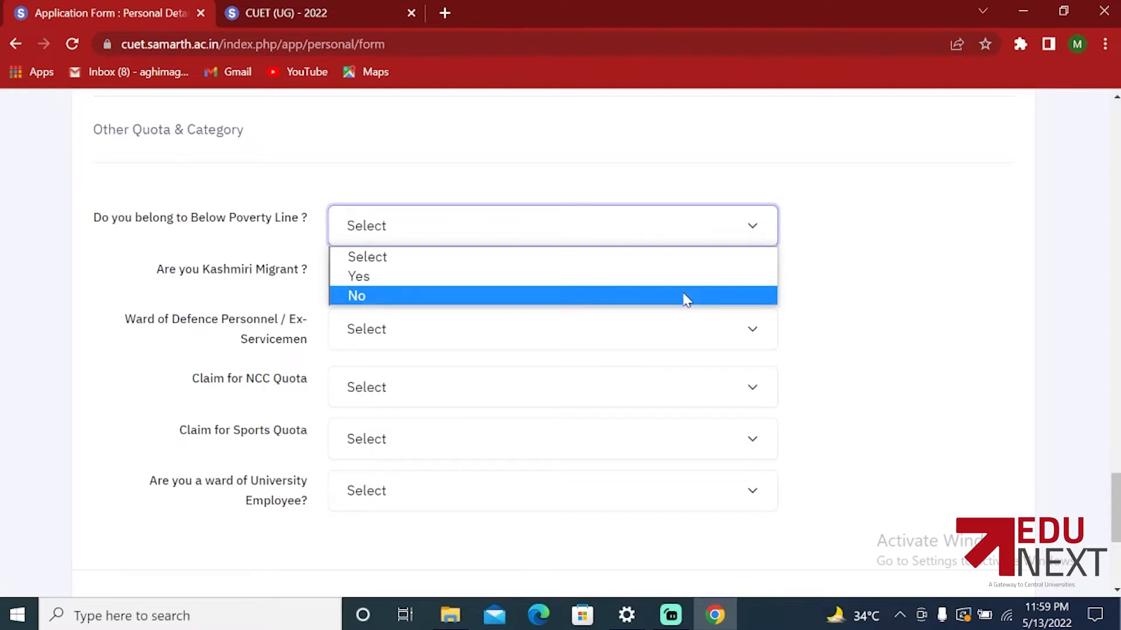
left_click(749, 280)
left_click(729, 280)
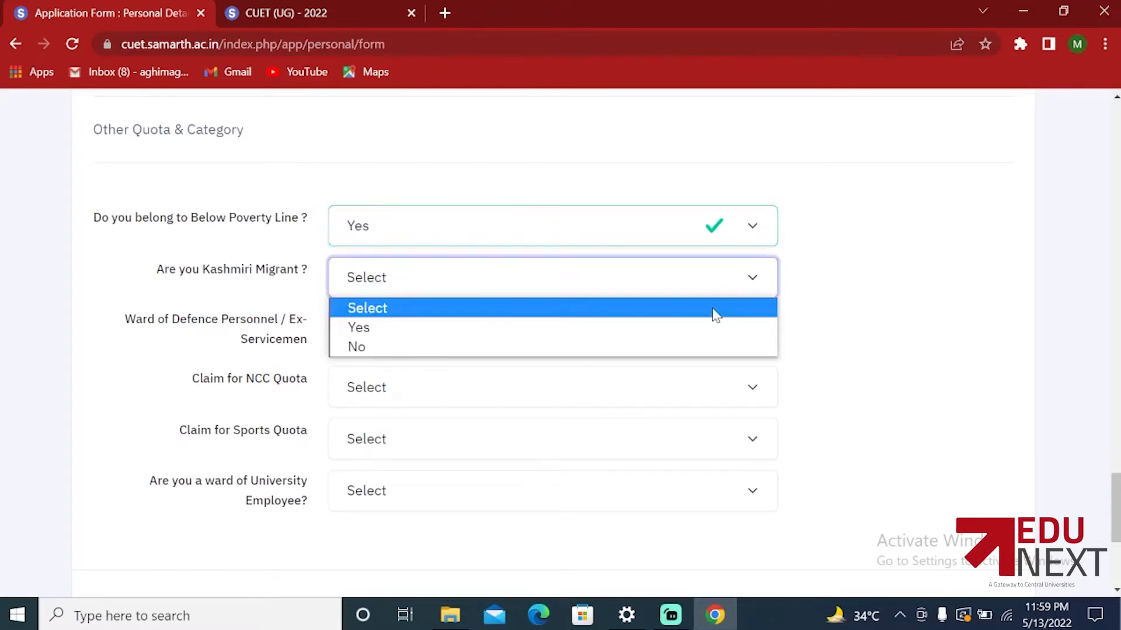
left_click(672, 353)
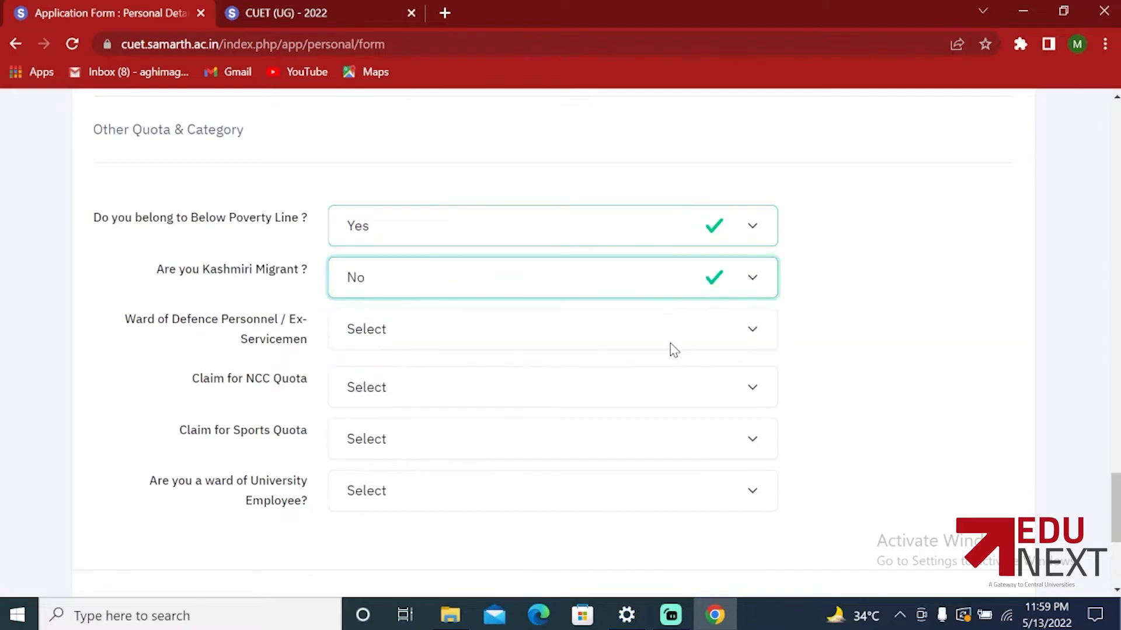
left_click(667, 345)
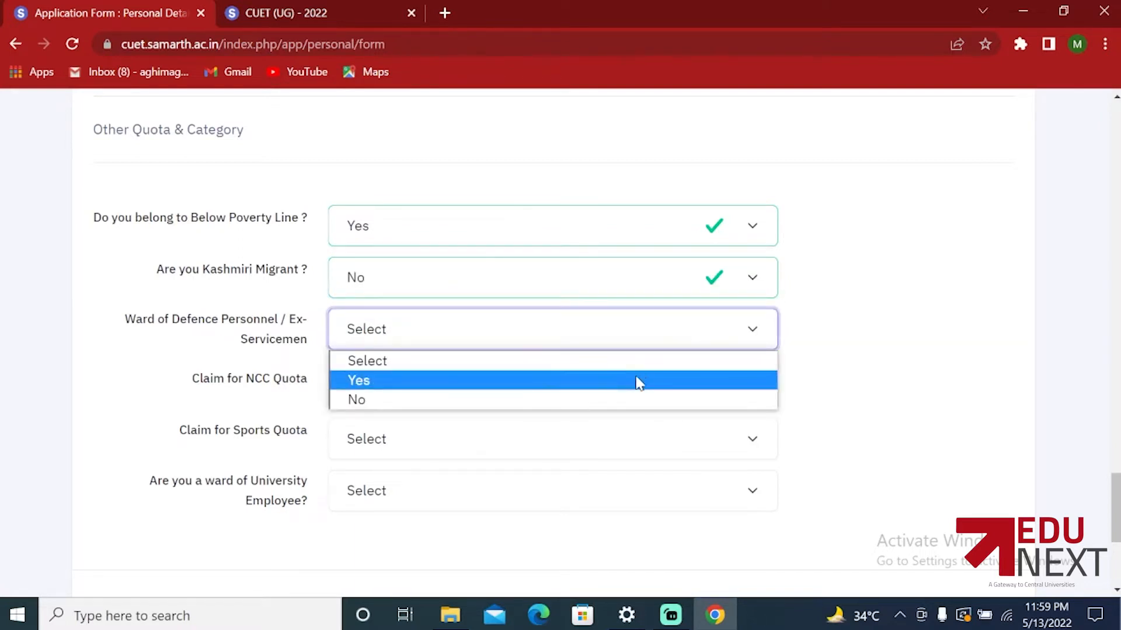
left_click(608, 397)
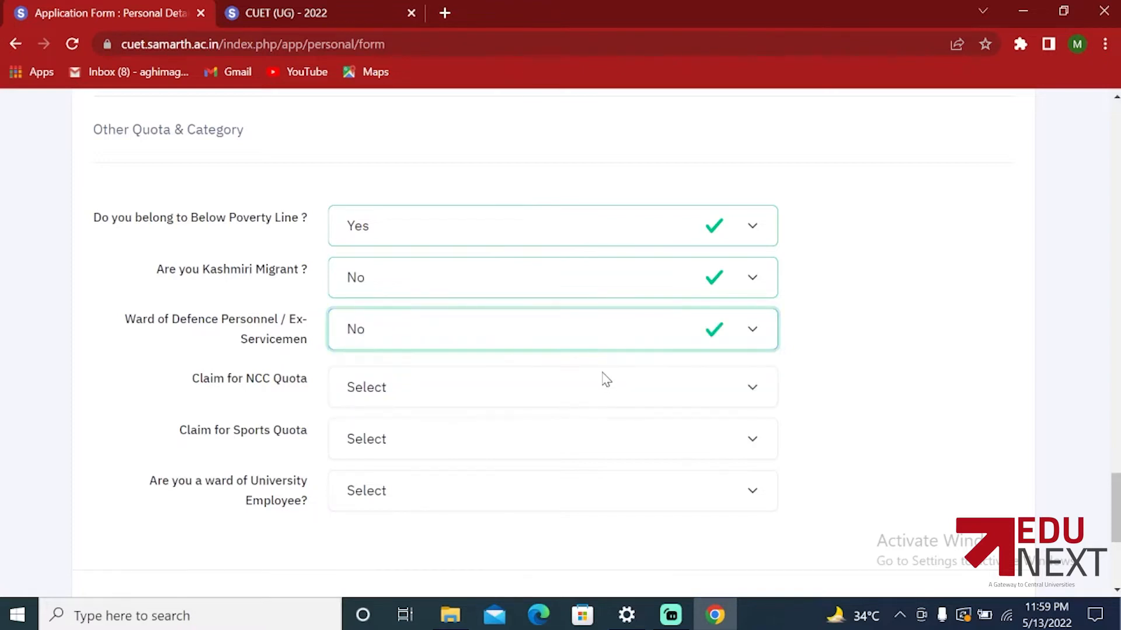
- Answer No for NCC quota, sports quota and university employee ward
left_click(604, 386)
left_click(593, 476)
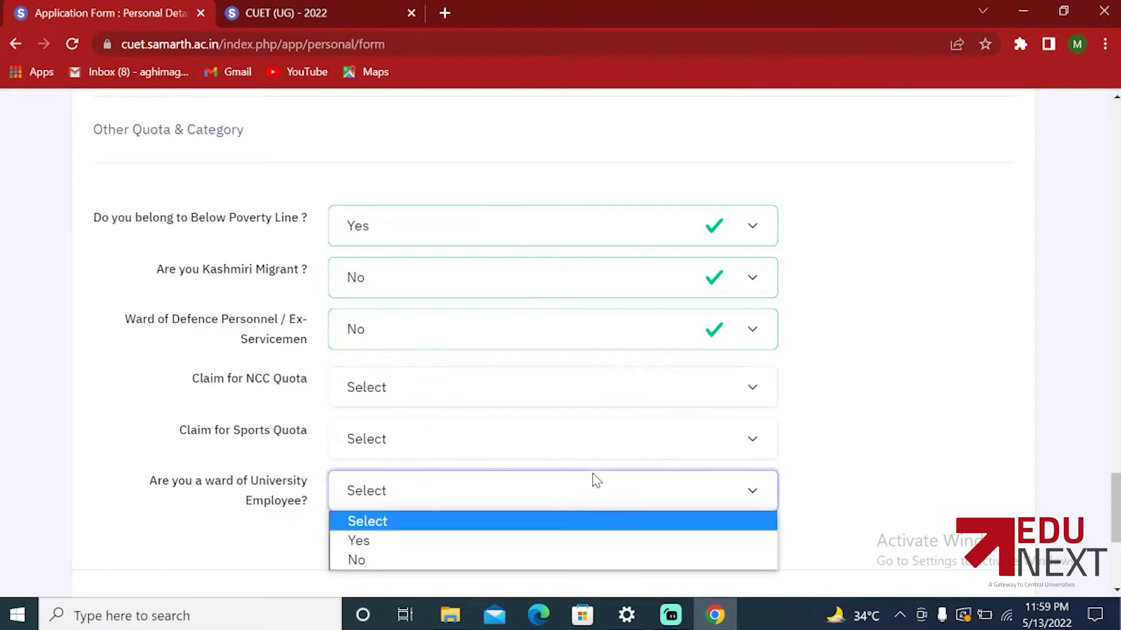
left_click(585, 465)
left_click(590, 425)
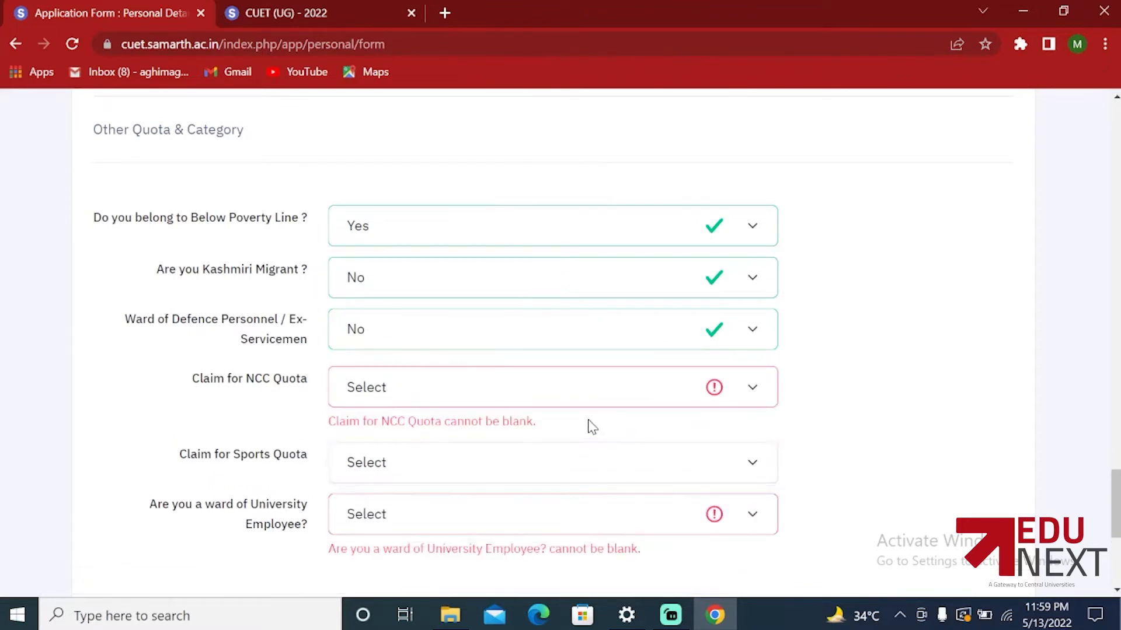
left_click(591, 390)
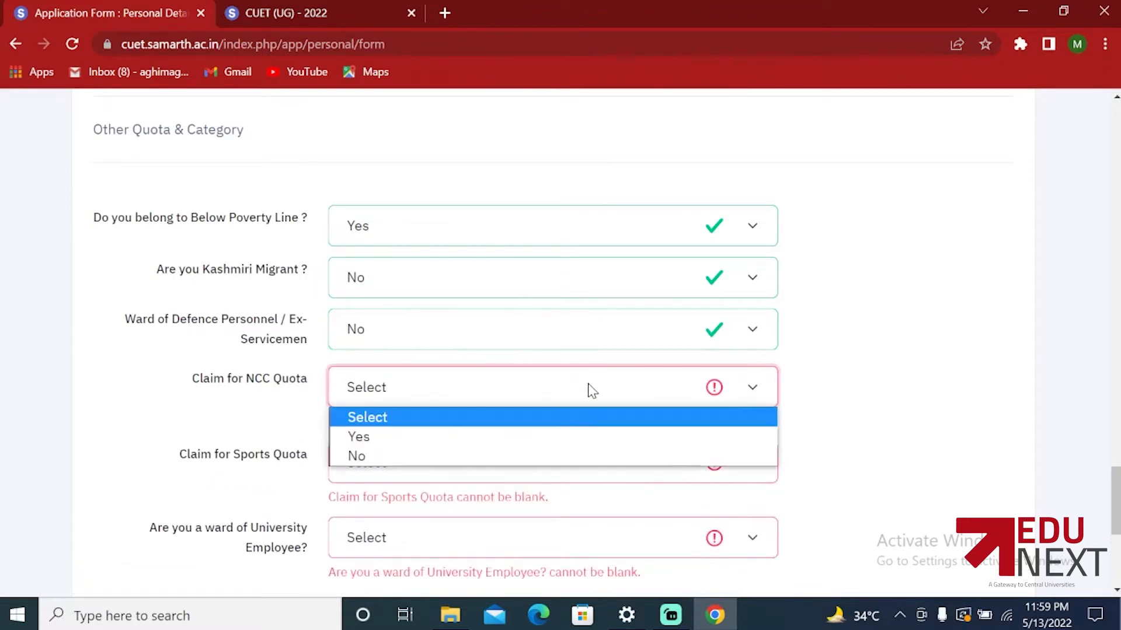
left_click(538, 461)
left_click(555, 455)
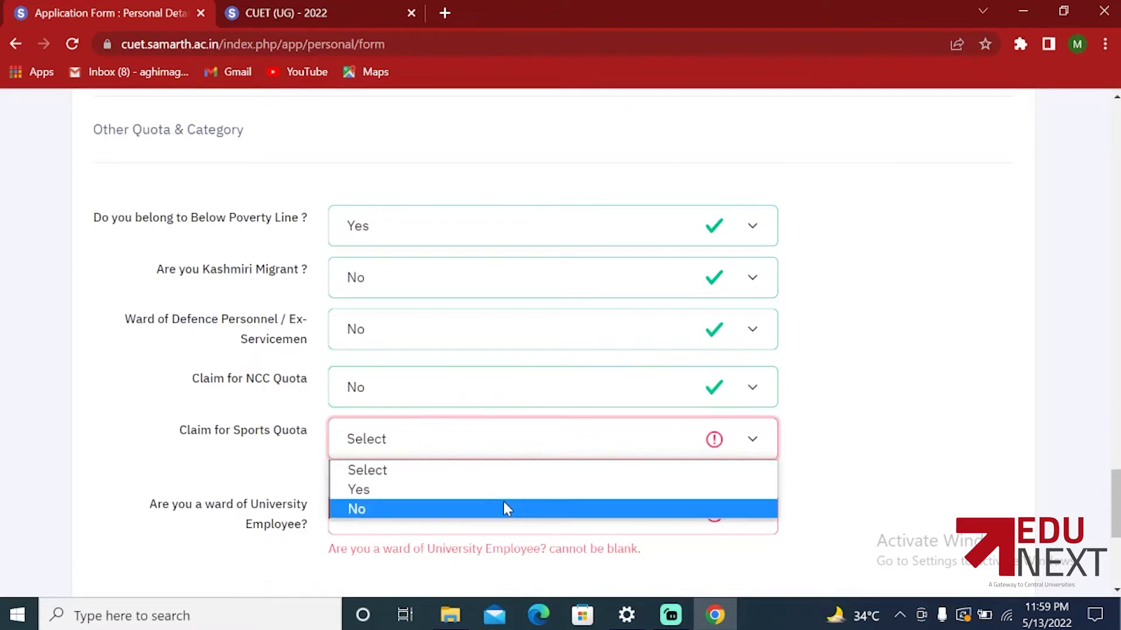
left_click(503, 504)
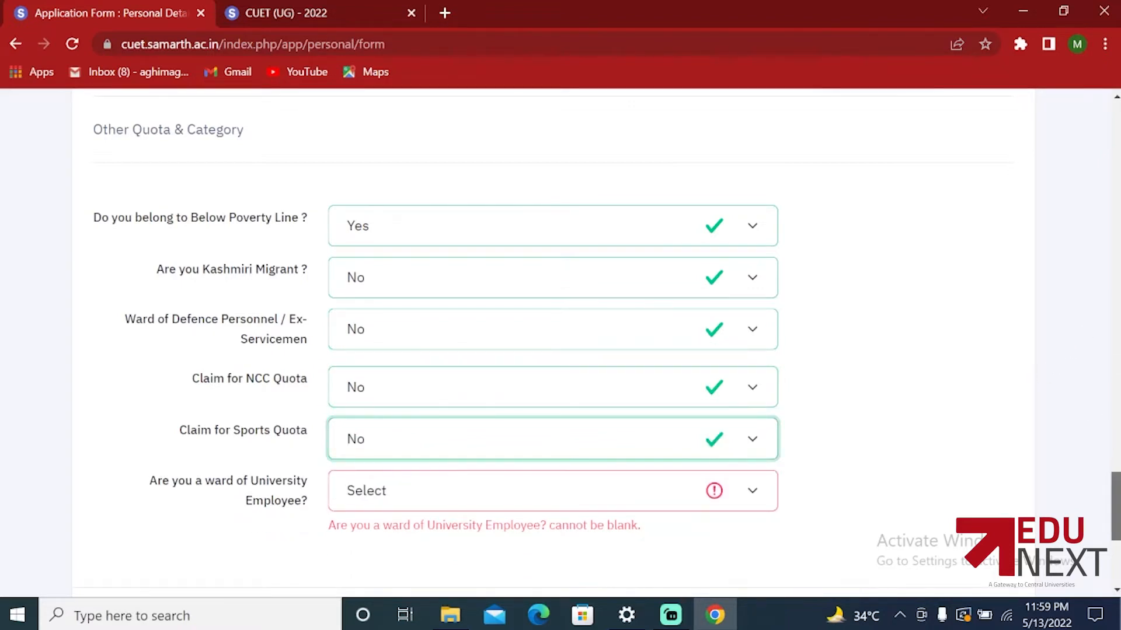
scroll(1115, 506, "down", 3)
left_click(696, 314)
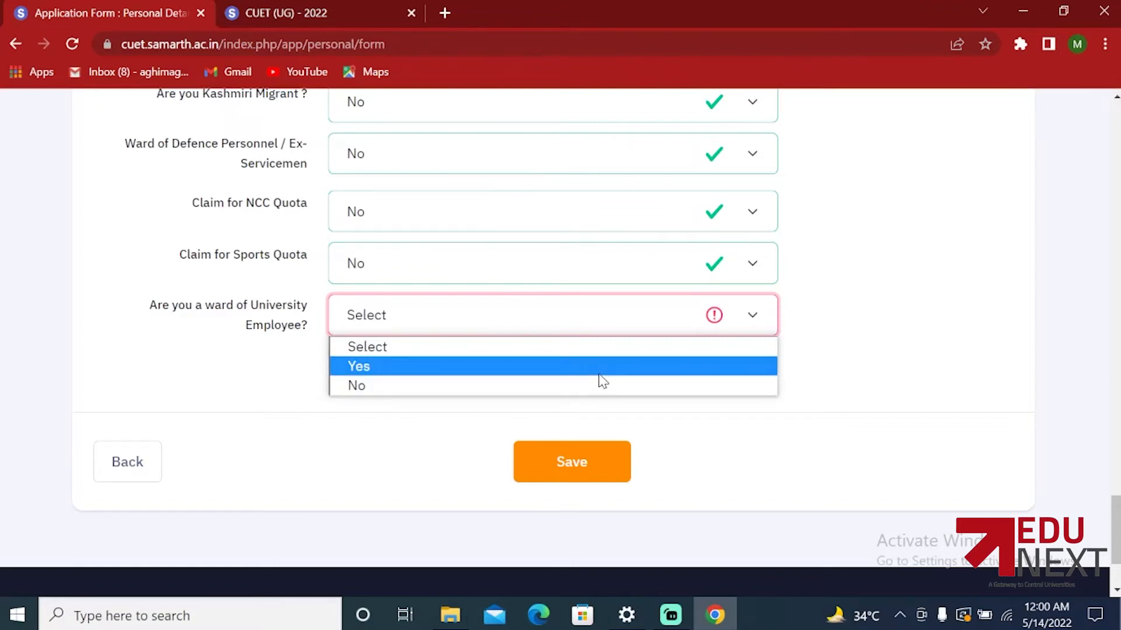
left_click(593, 384)
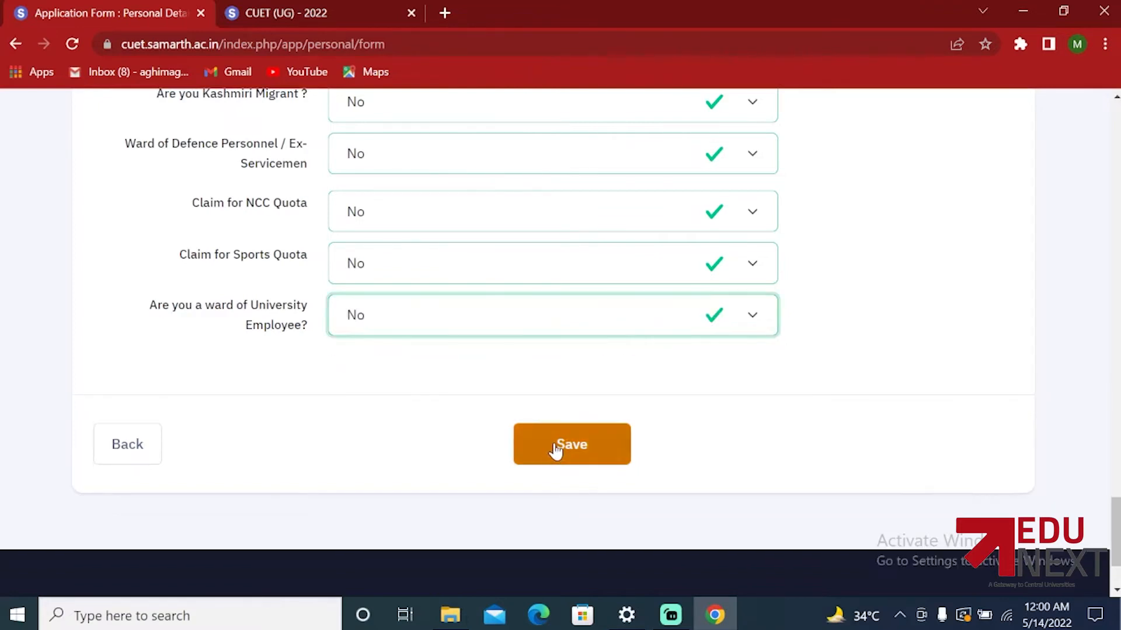
- Save the personal details, review the page, and proceed to Educational Details
left_click(554, 446)
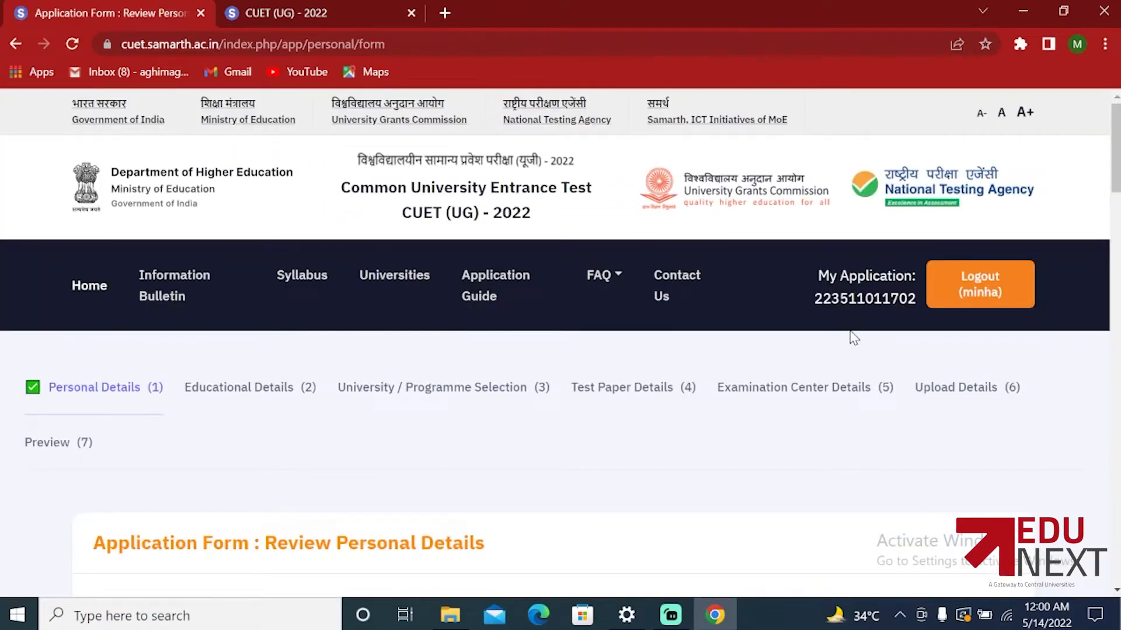
left_click_drag(1115, 149, 1116, 546)
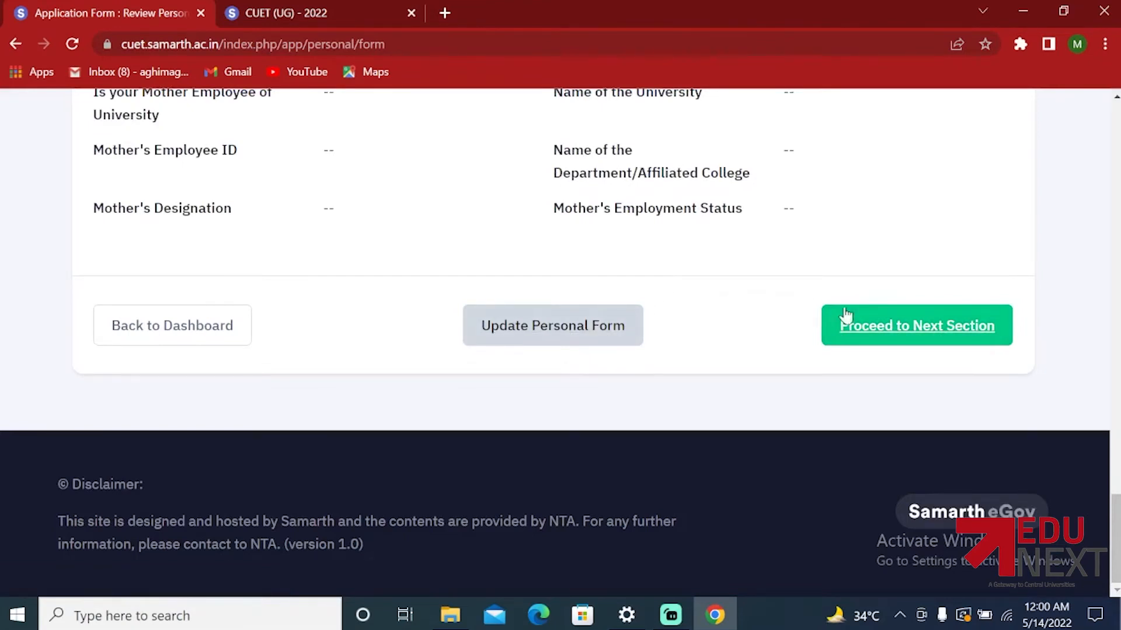
left_click(889, 337)
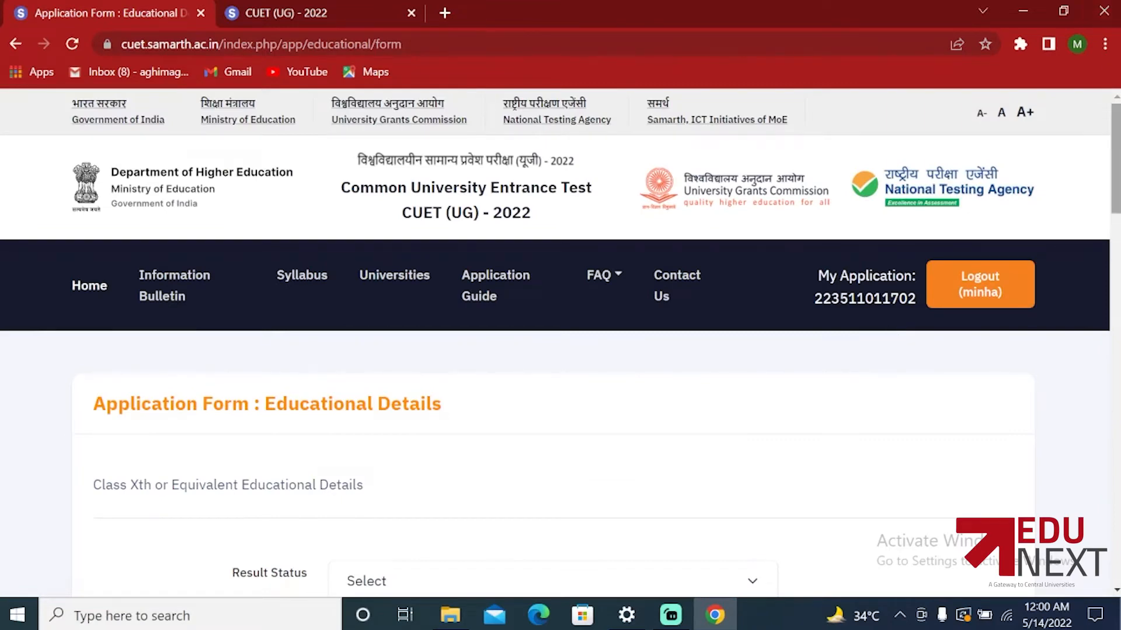
- Set Class X result to Passed, passing year 2016, qualifying exam 10th or Equivalent
scroll(560, 343, "down", 2)
scroll(560, 350, "down", 2)
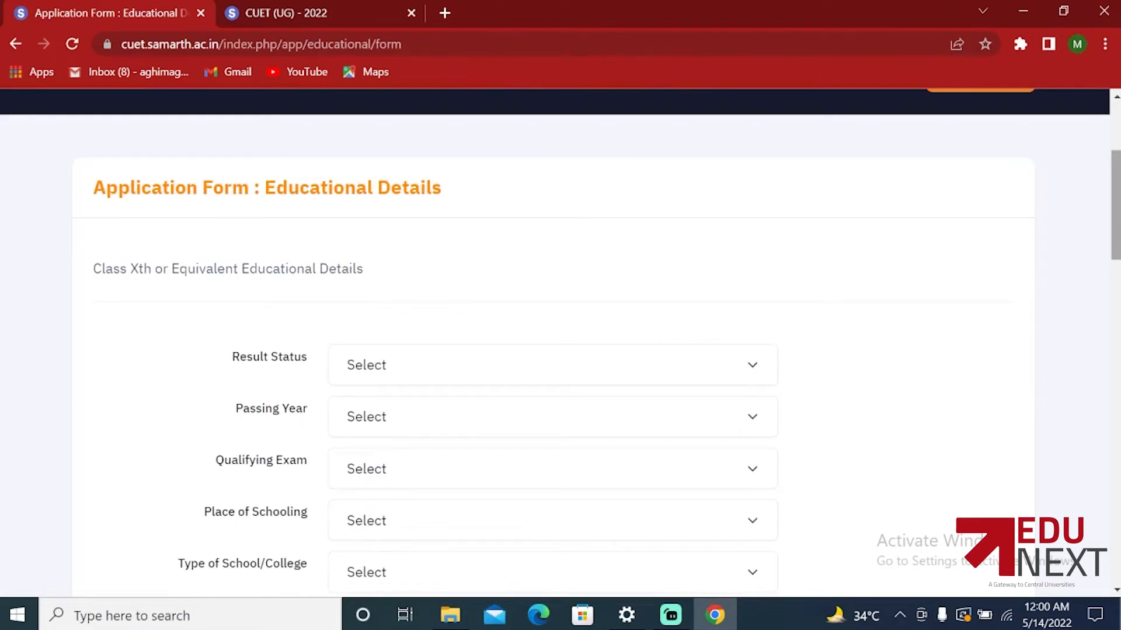
left_click(747, 360)
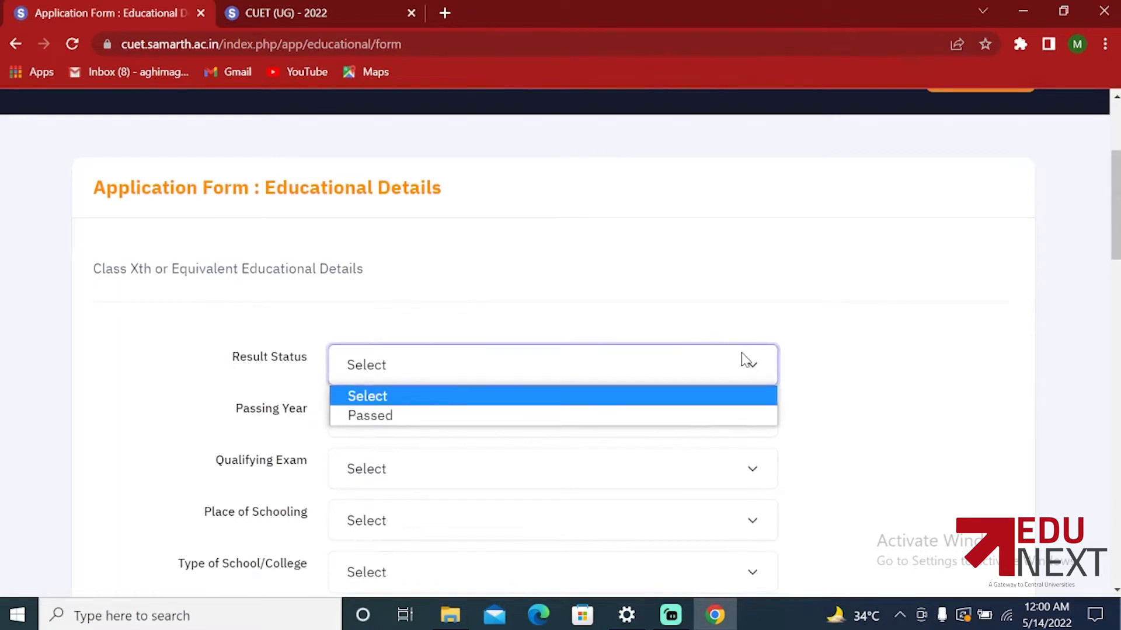
left_click(724, 415)
left_click(671, 427)
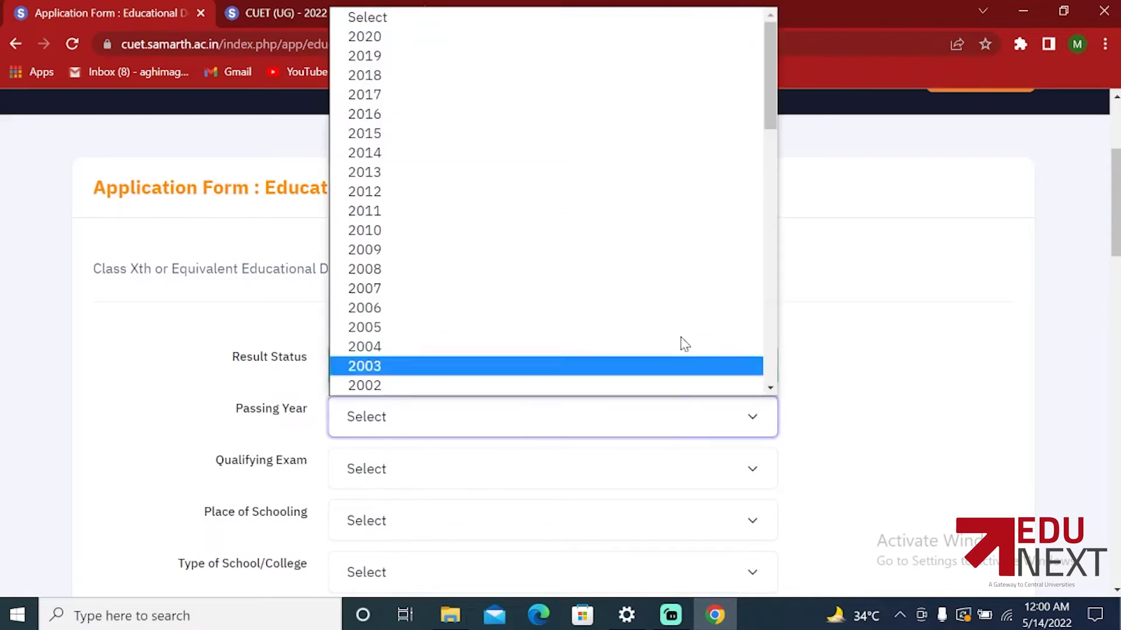
left_click(691, 289)
left_click(633, 473)
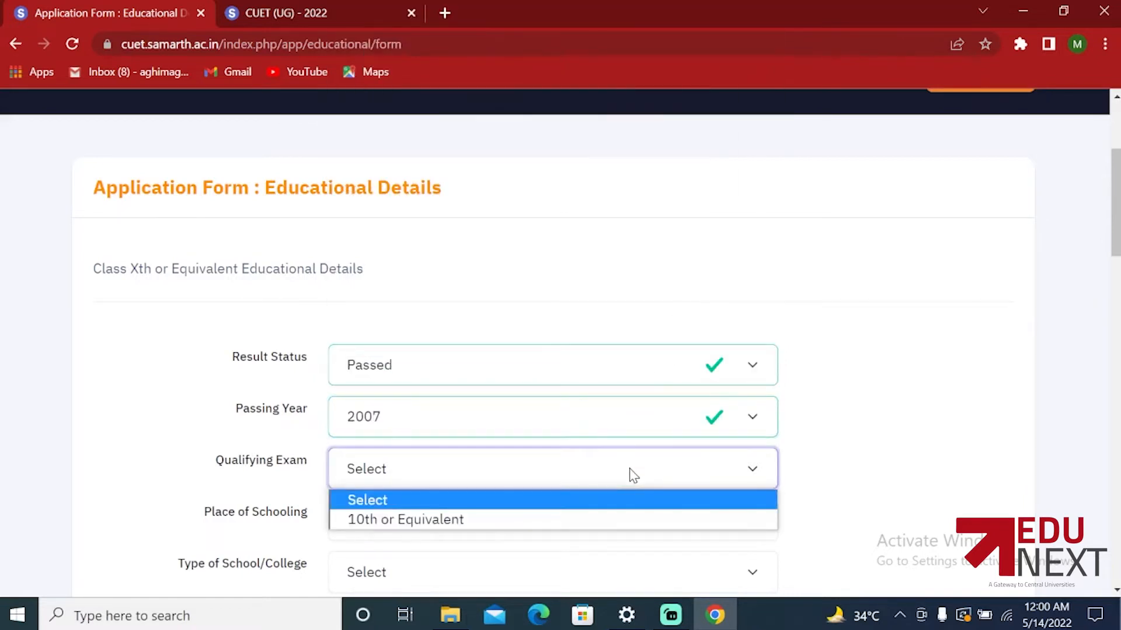
left_click(613, 521)
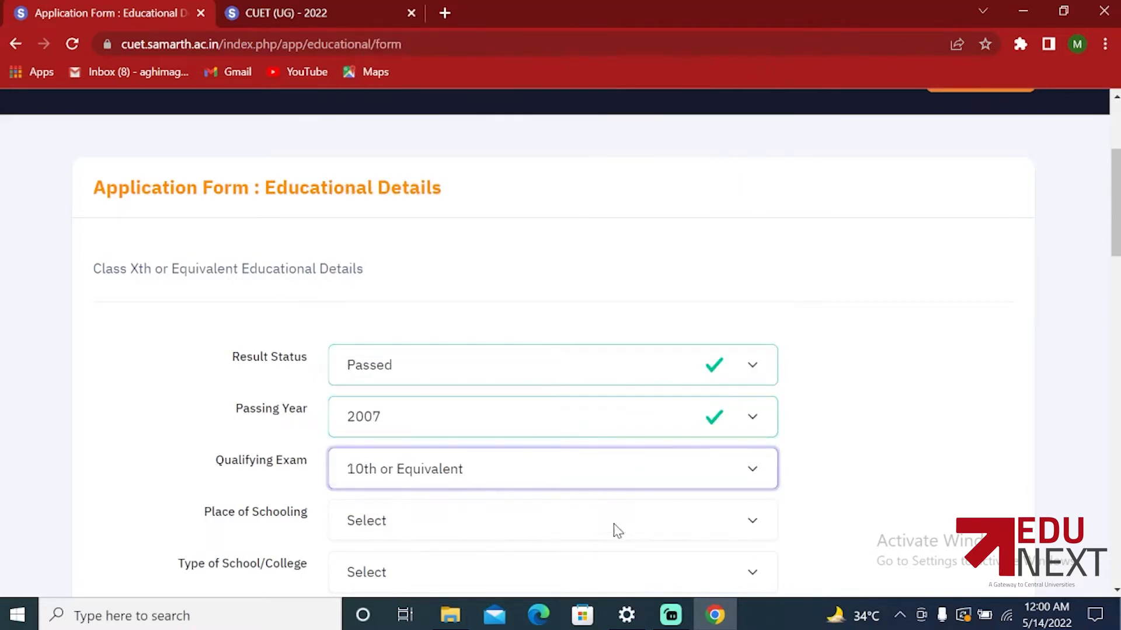
scroll(685, 277, "down", 3)
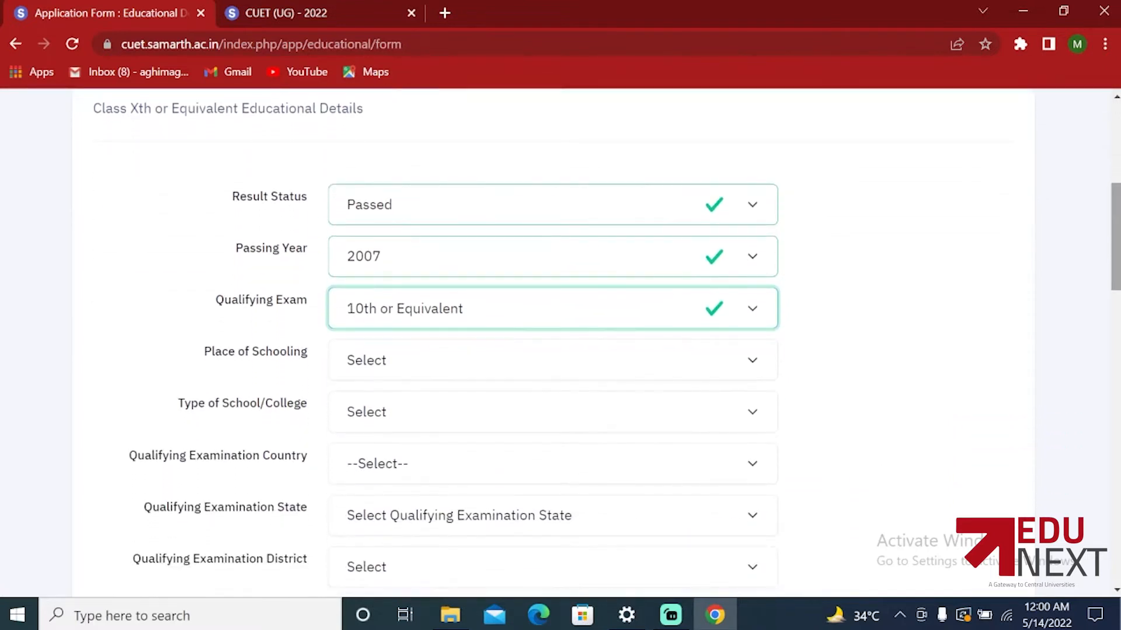
left_click(588, 211)
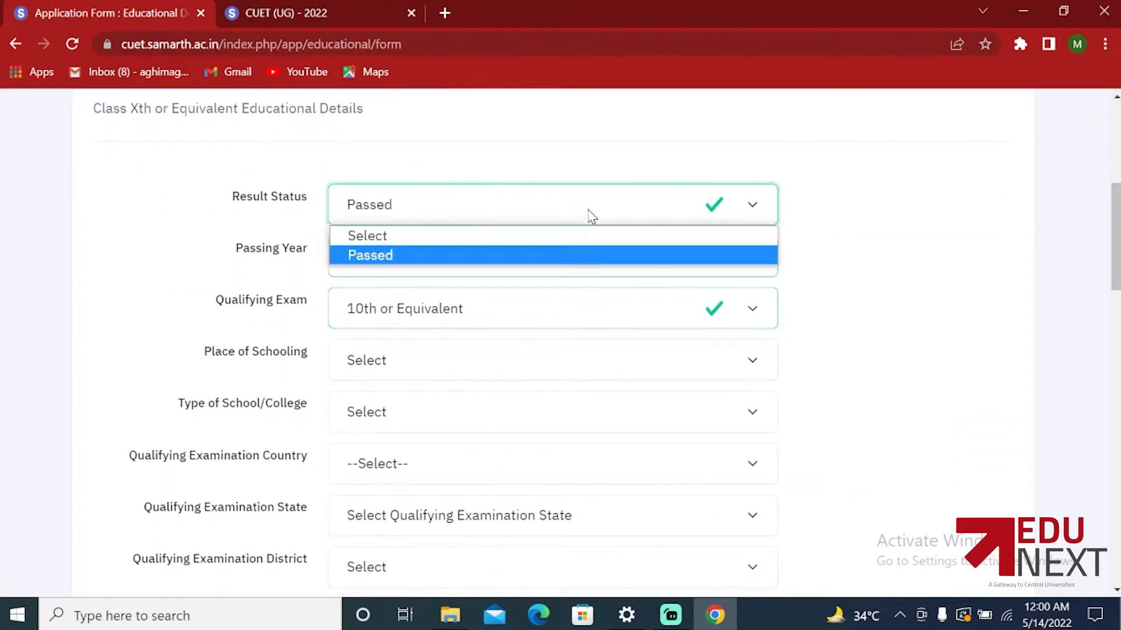
left_click(540, 295)
left_click(559, 253)
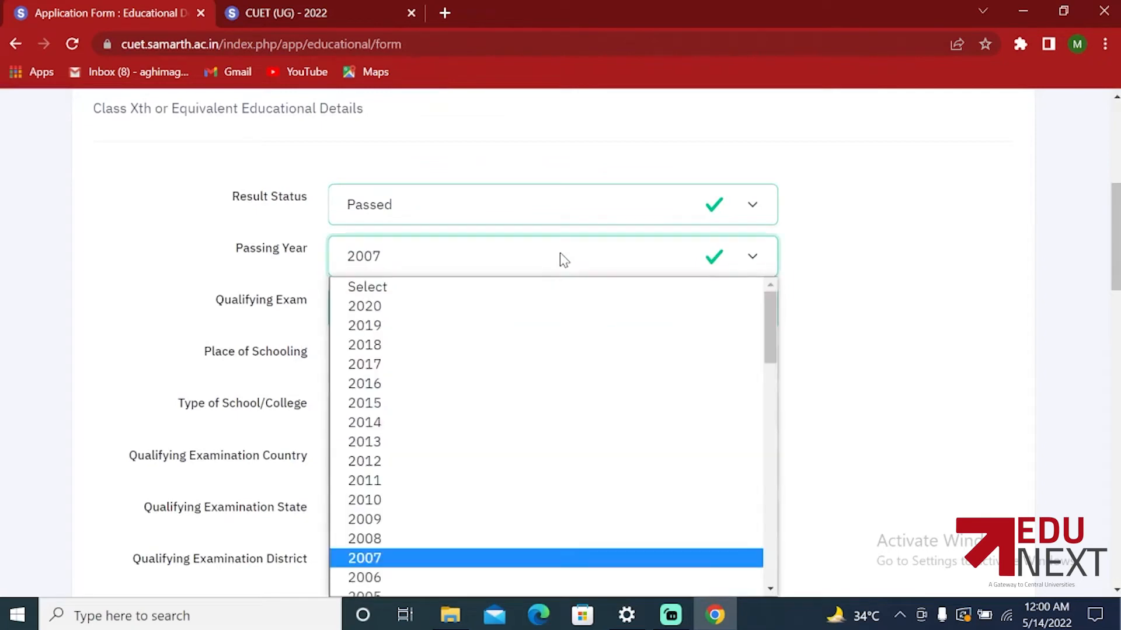
left_click(538, 384)
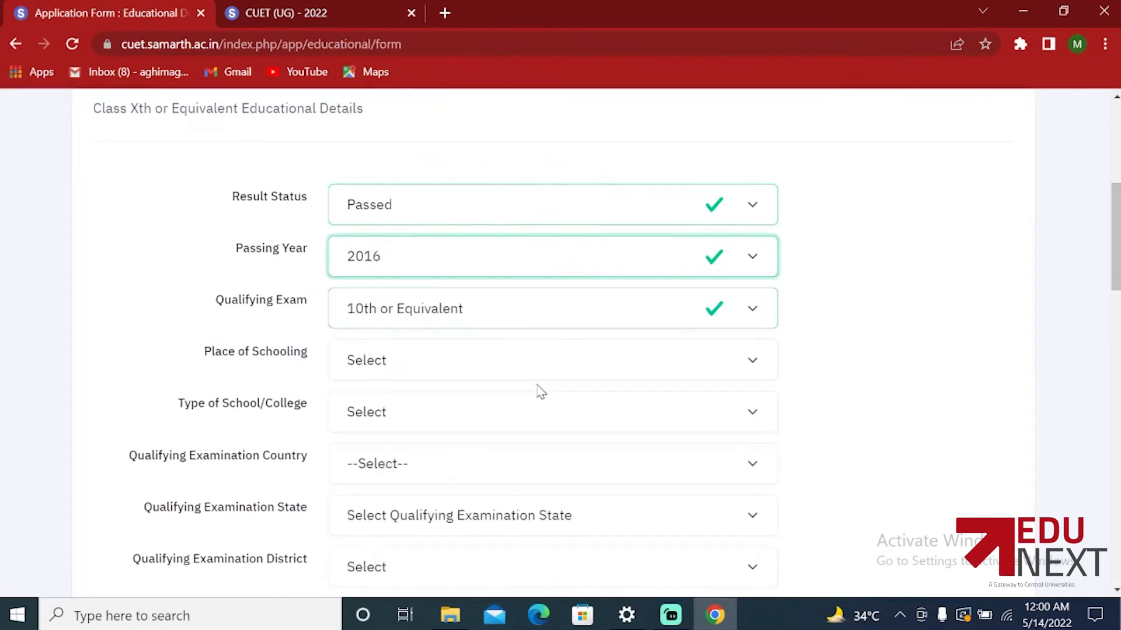
- Set schooling place Urban, school type Central Board of Secondary Education School, country India
left_click(549, 357)
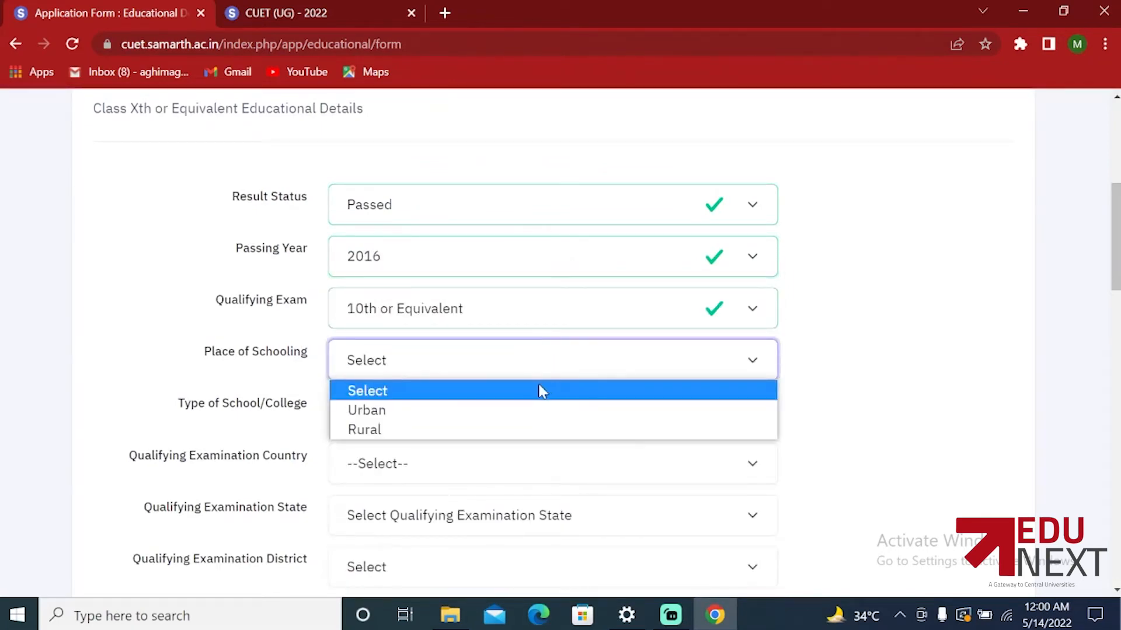
left_click(533, 408)
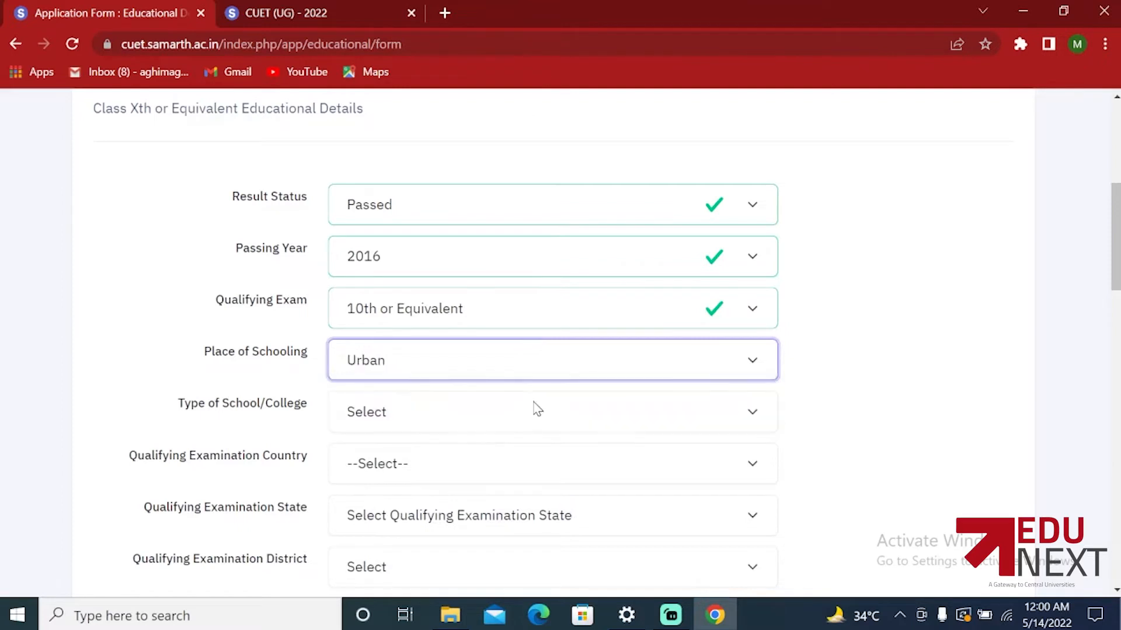
left_click(540, 403)
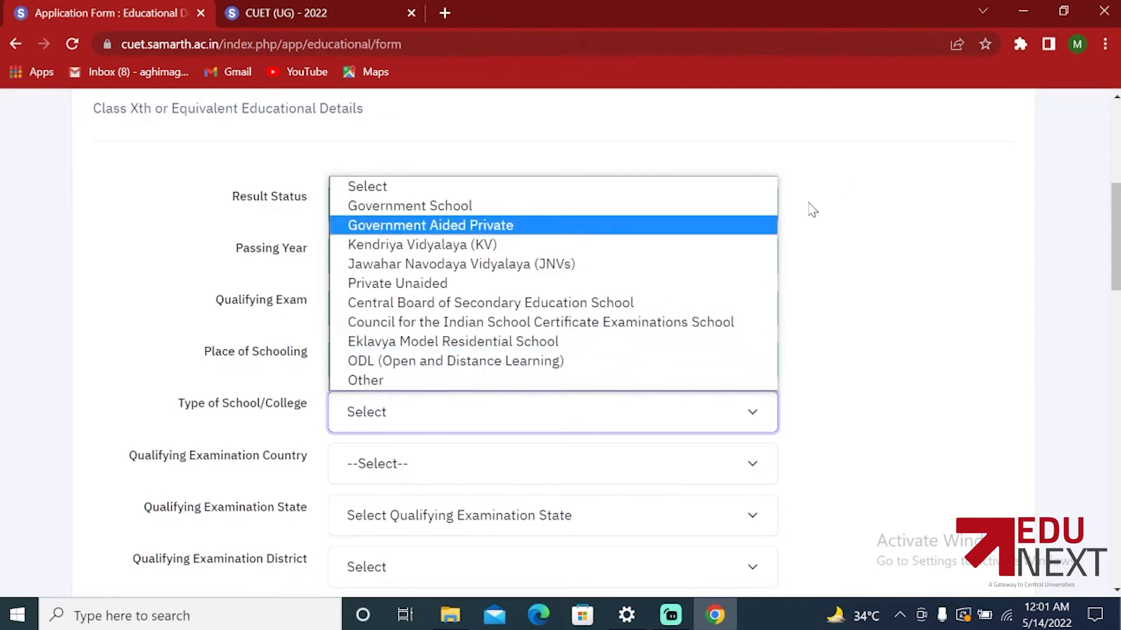
left_click(563, 286)
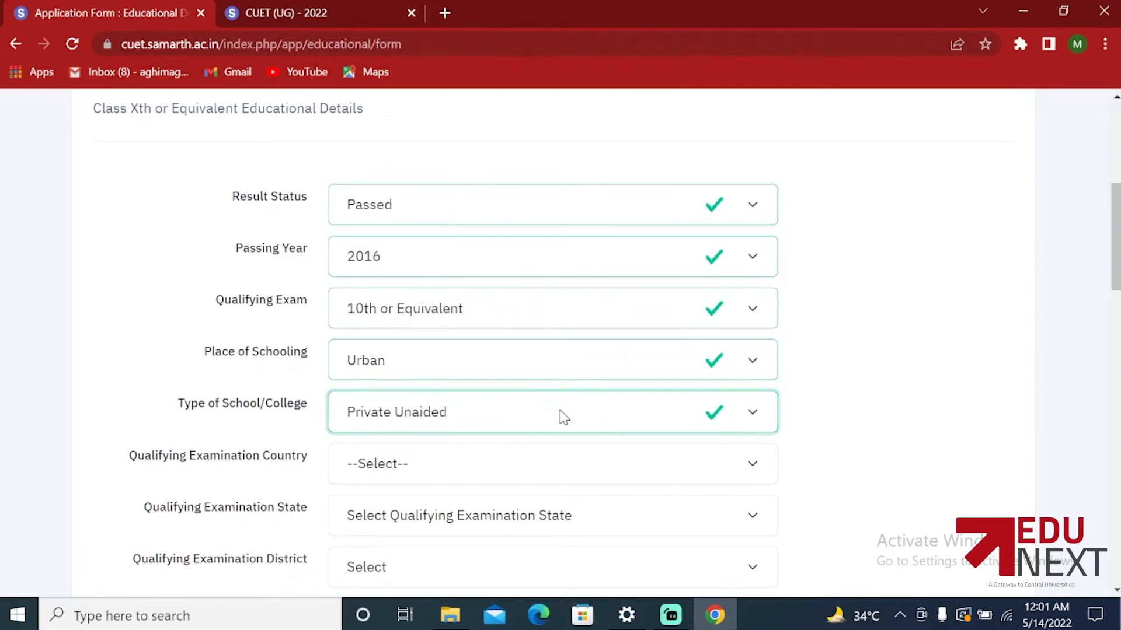
left_click(559, 410)
left_click(548, 309)
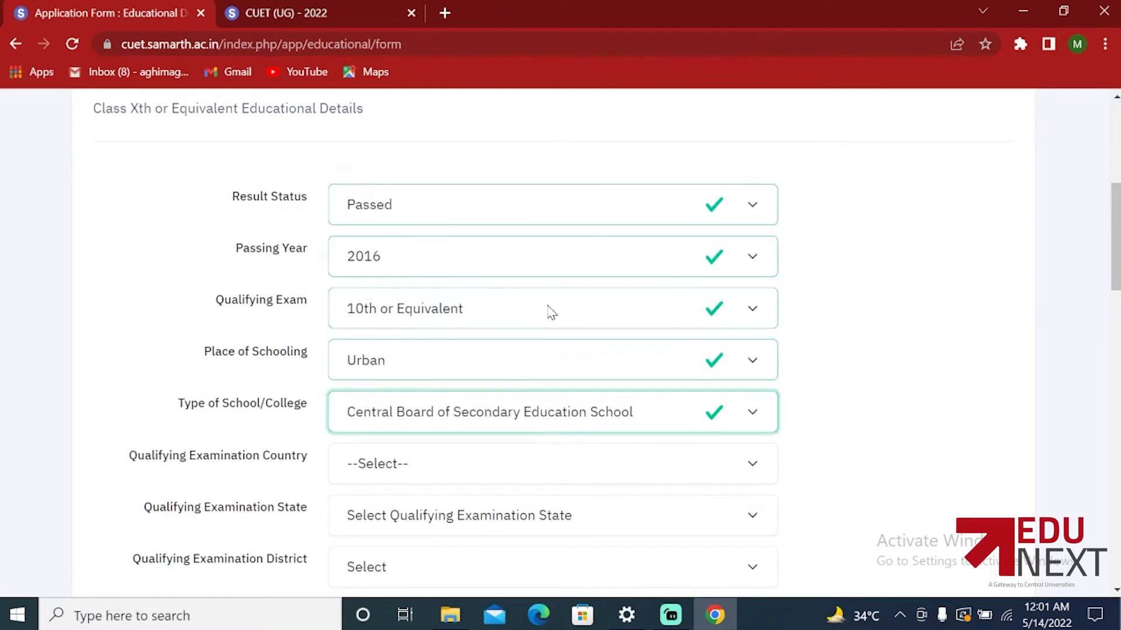
left_click(505, 458)
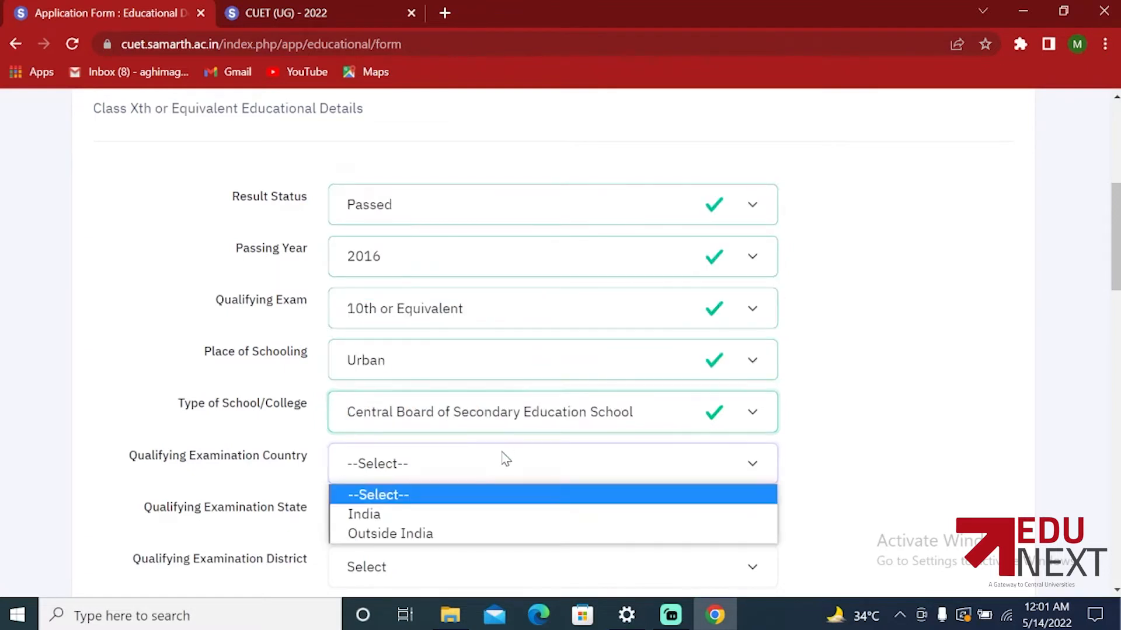
left_click(501, 514)
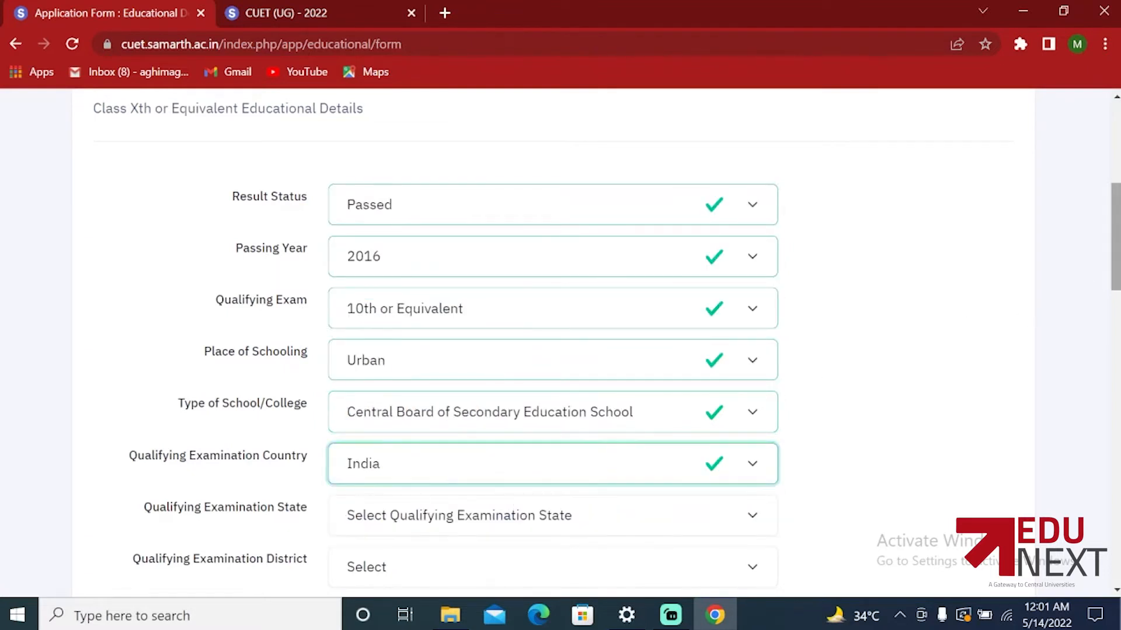
- Set the Class X examination state to KERALA and district to KANNUR
scroll(731, 264, "down", 2)
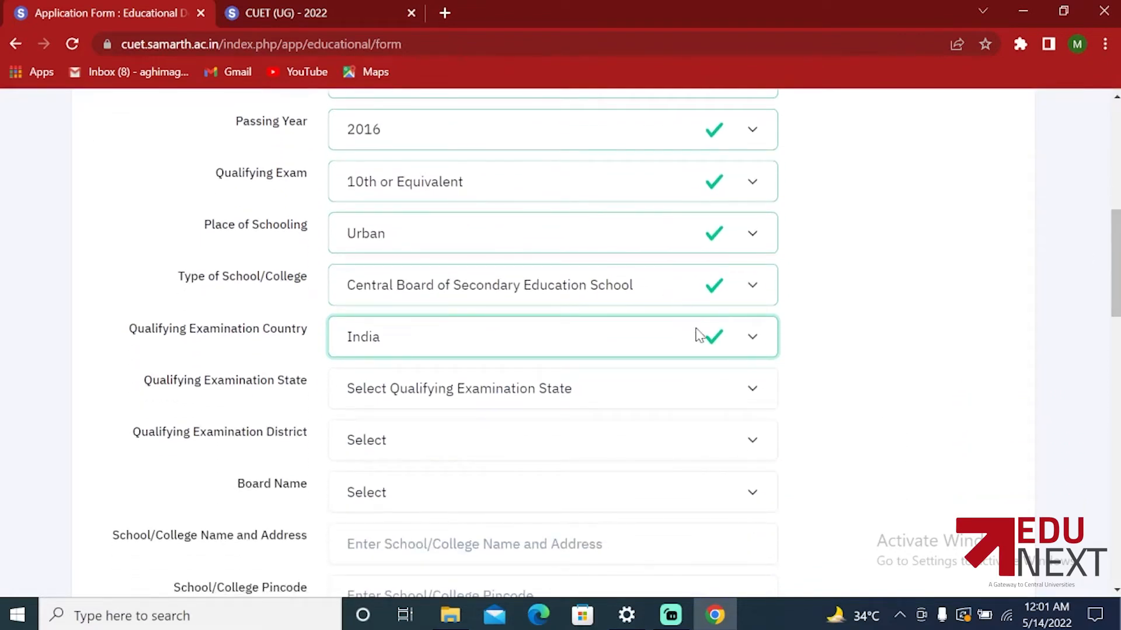
left_click(743, 370)
left_click(746, 387)
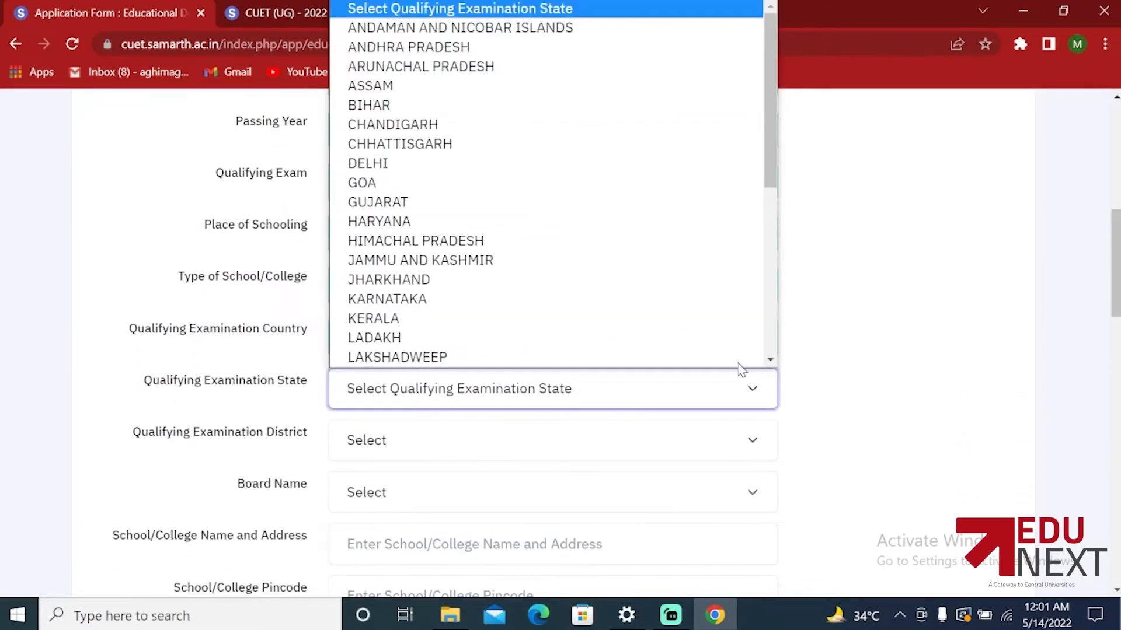
left_click(708, 319)
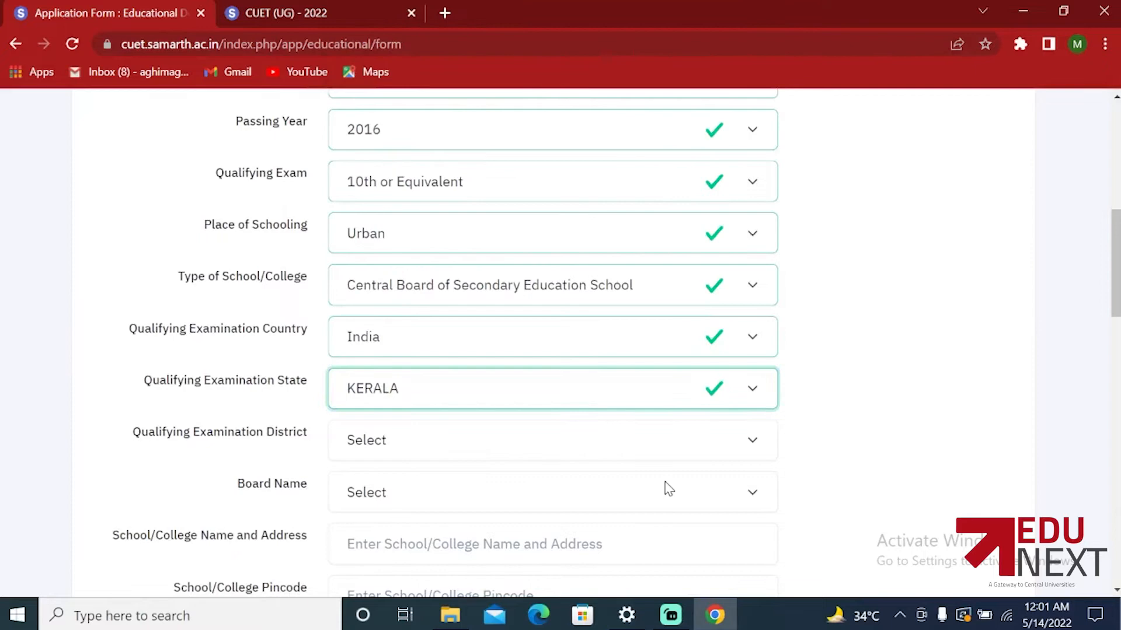
left_click(671, 450)
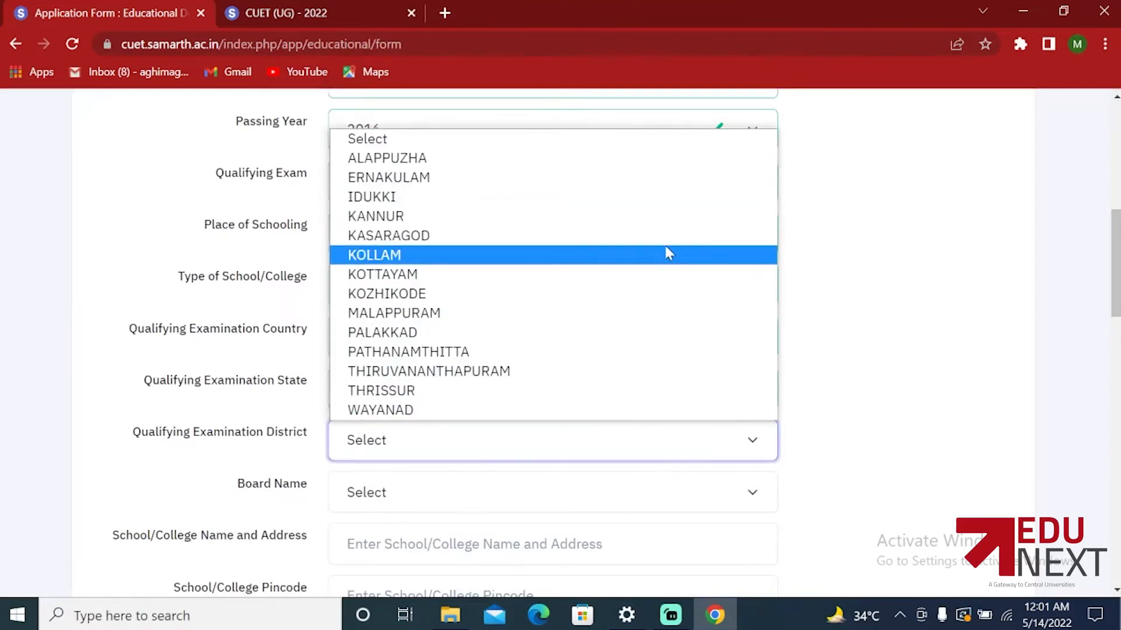
left_click(669, 217)
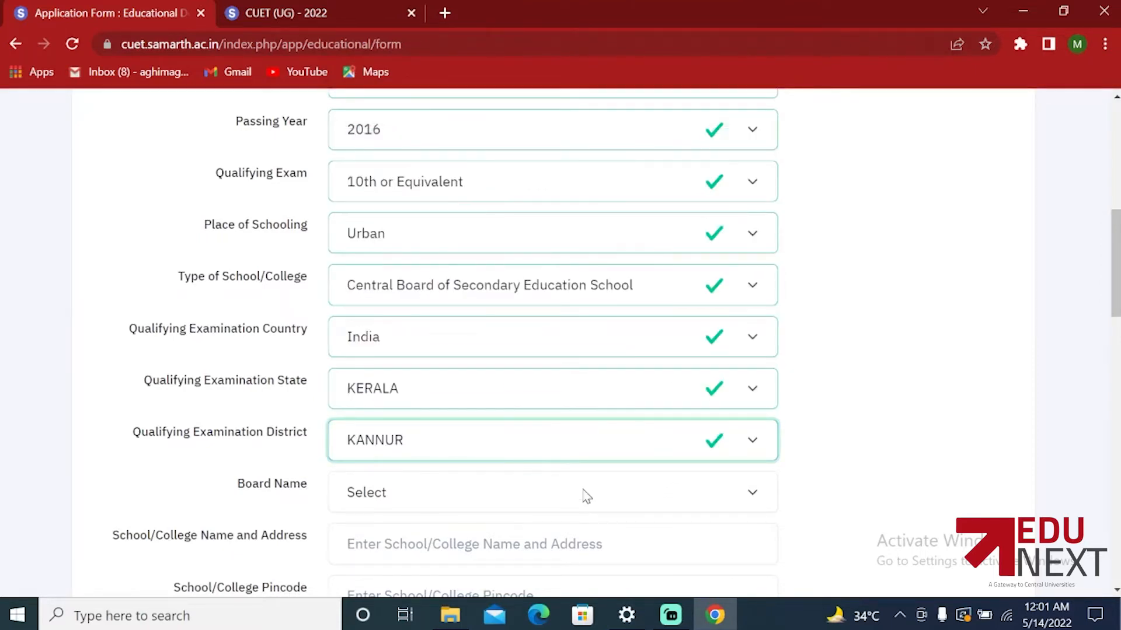
- Choose the Bhutan Higher Secondary Education Certificate board as the Class X board
left_click(587, 496)
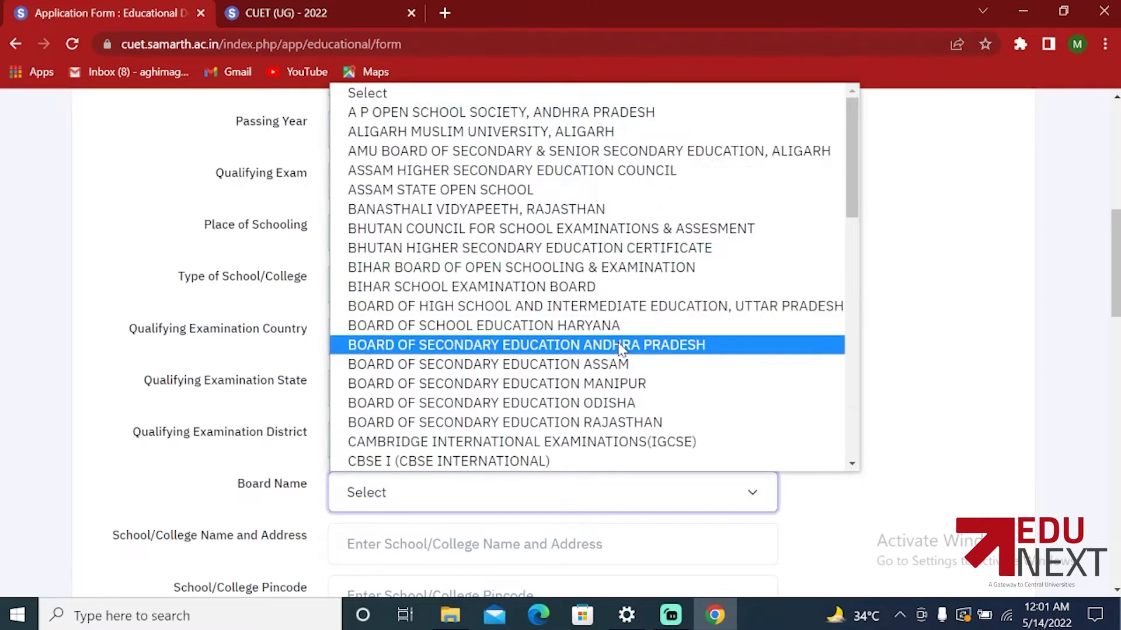
left_click(642, 403)
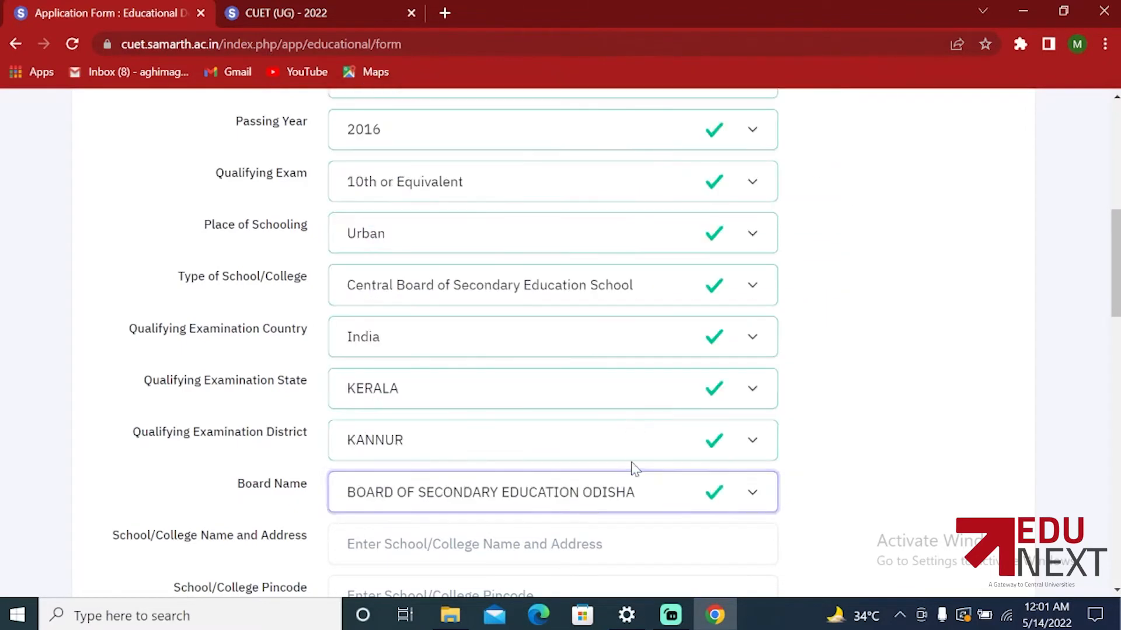
key("c")
key("b")
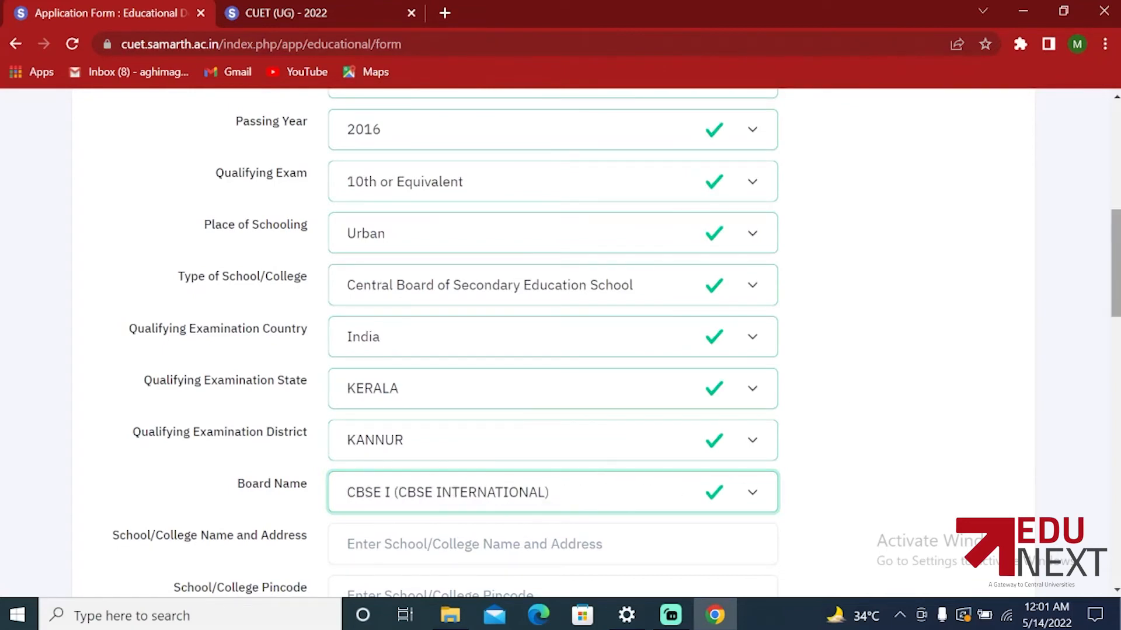
scroll(843, 397, "down", 3)
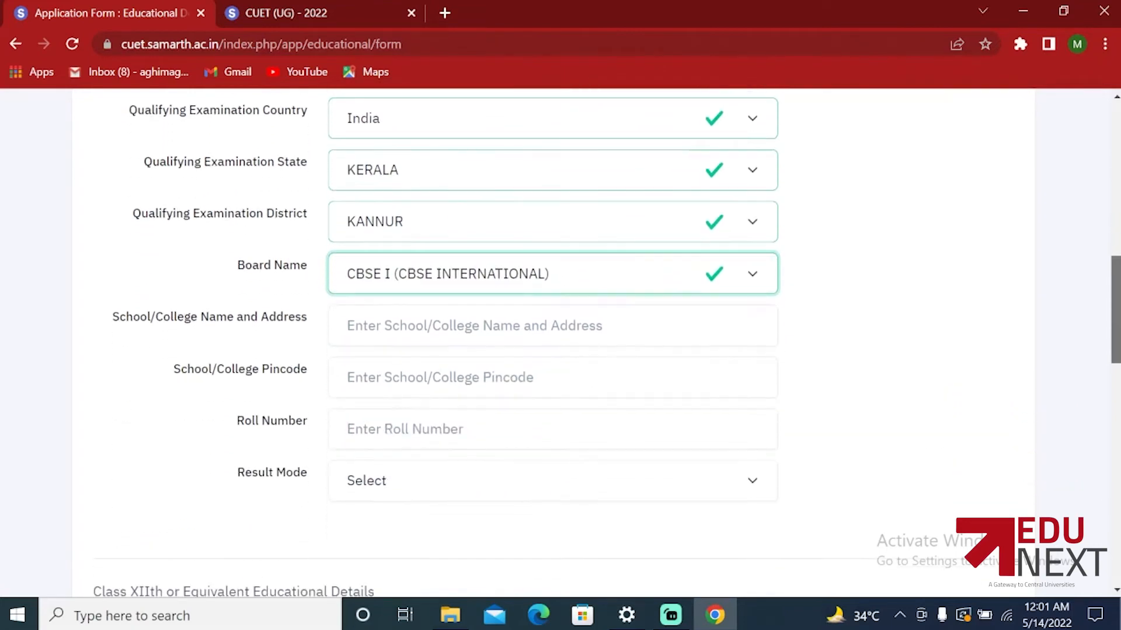
left_click(731, 281)
left_click(729, 380)
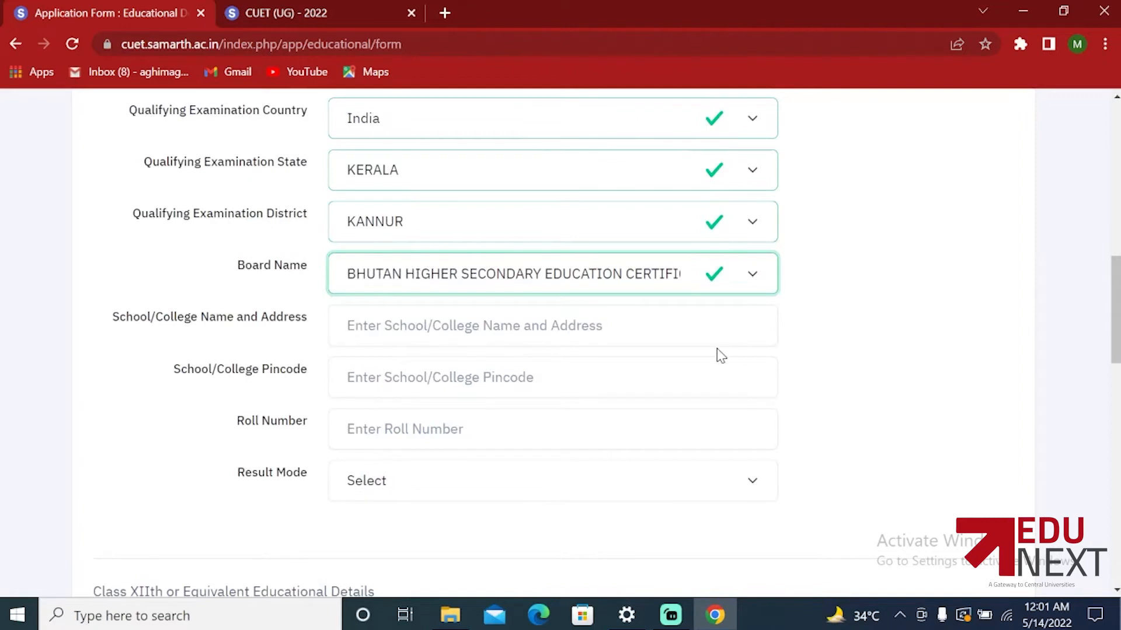
- Enter the school name and address, its pincode and the roll number
left_click(351, 326)
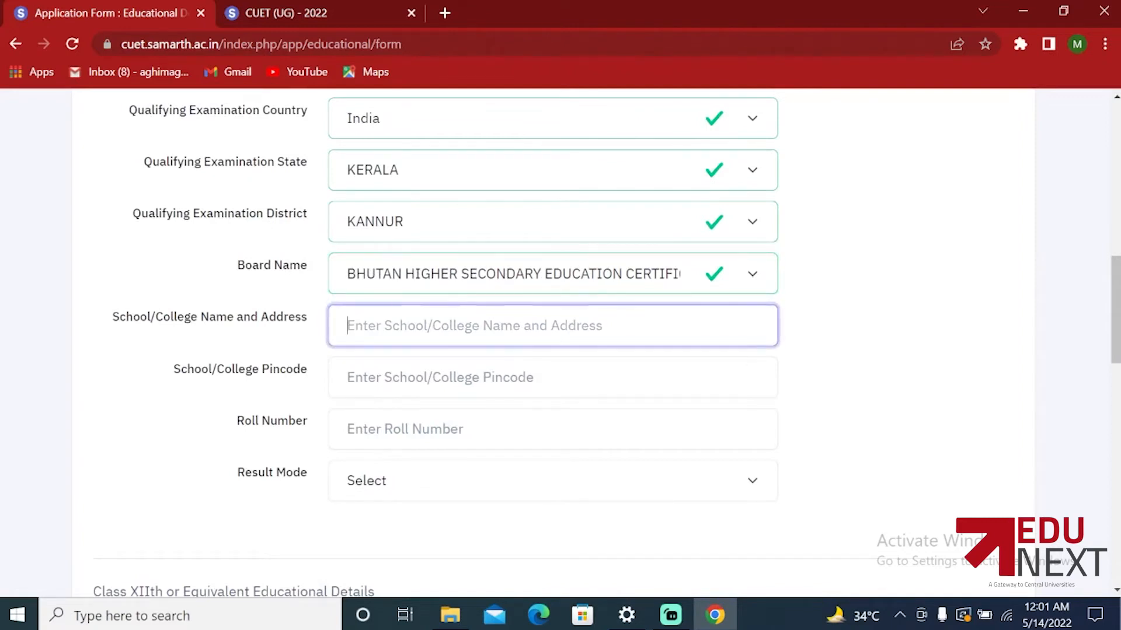
type("c")
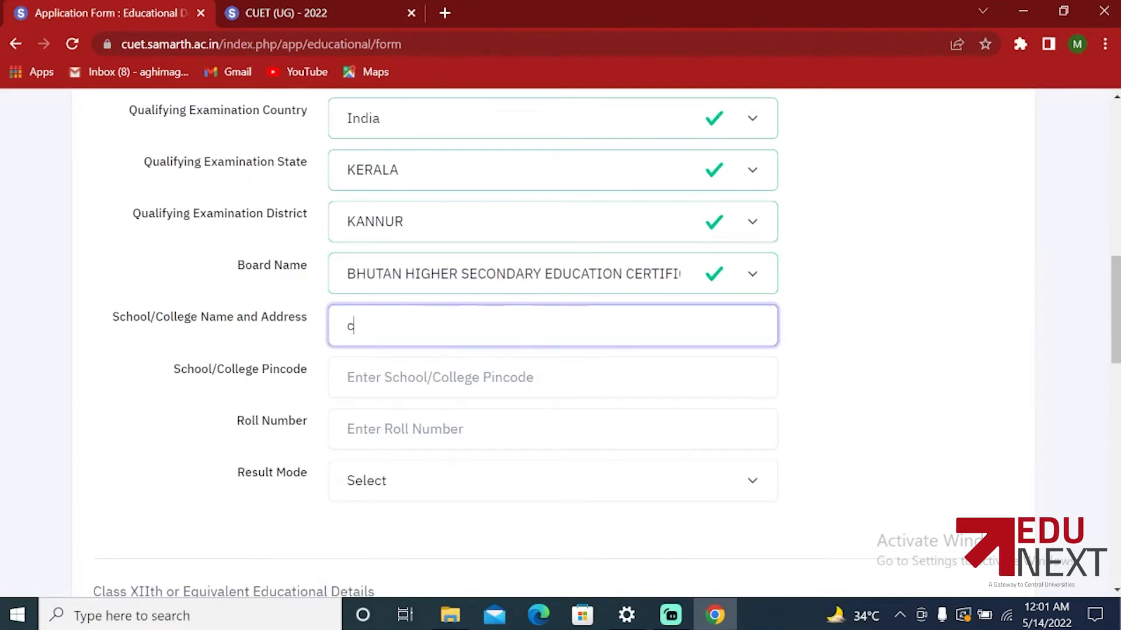
type("ych")
key("Tab")
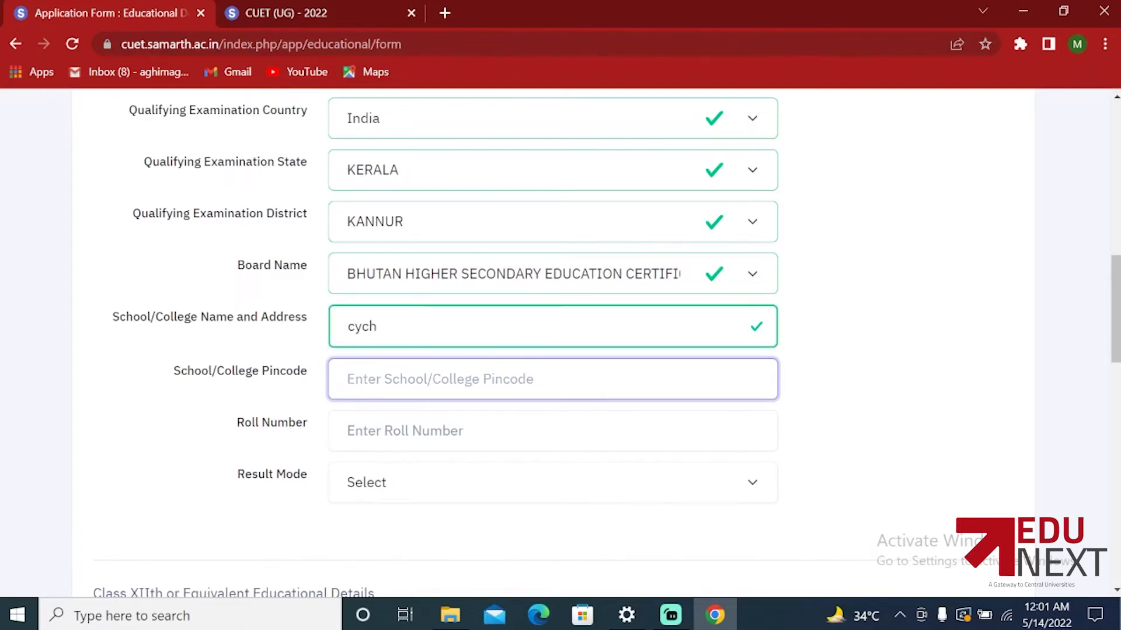
type("9978")
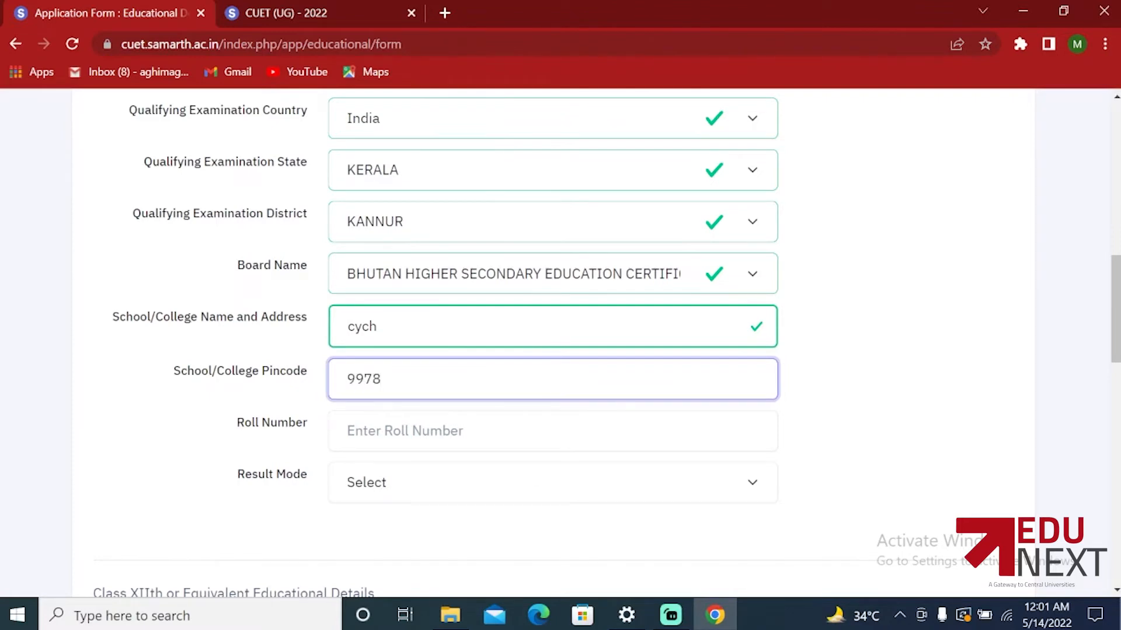
key("Tab")
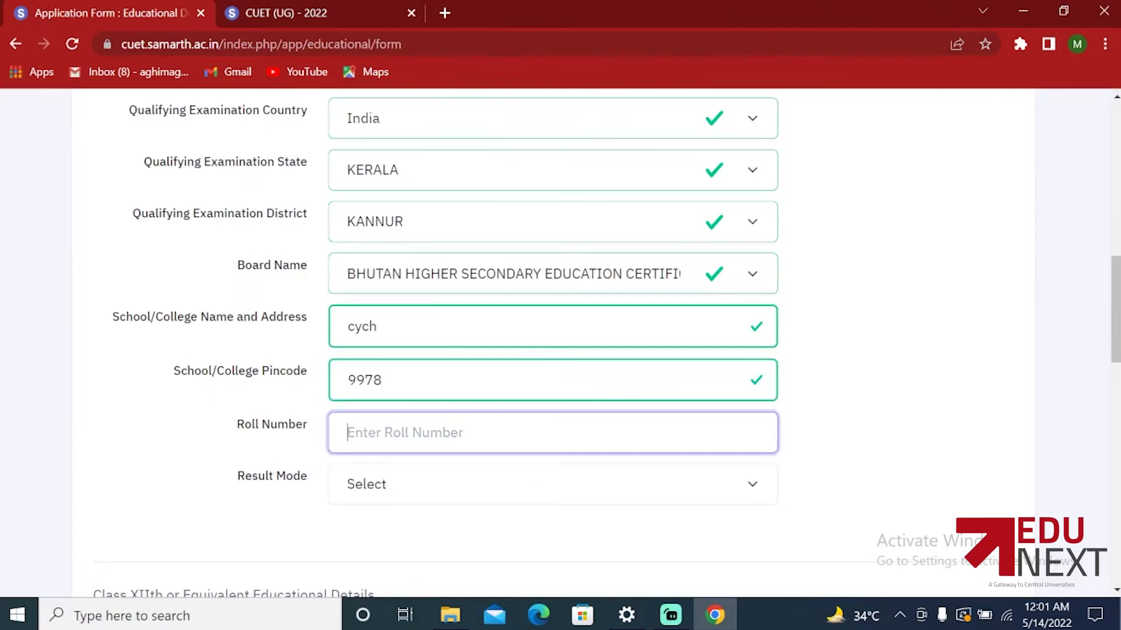
type("8865")
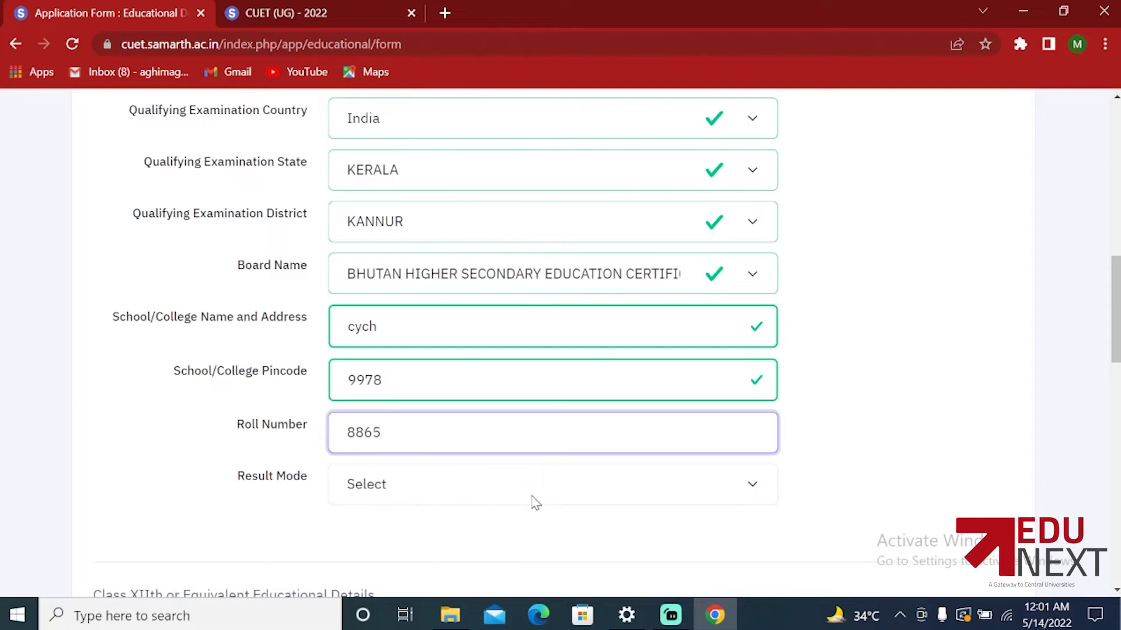
- Choose Grade mode, maximum grade point 10.00, CGPA 10 and equivalent percentage 95
left_click(535, 499)
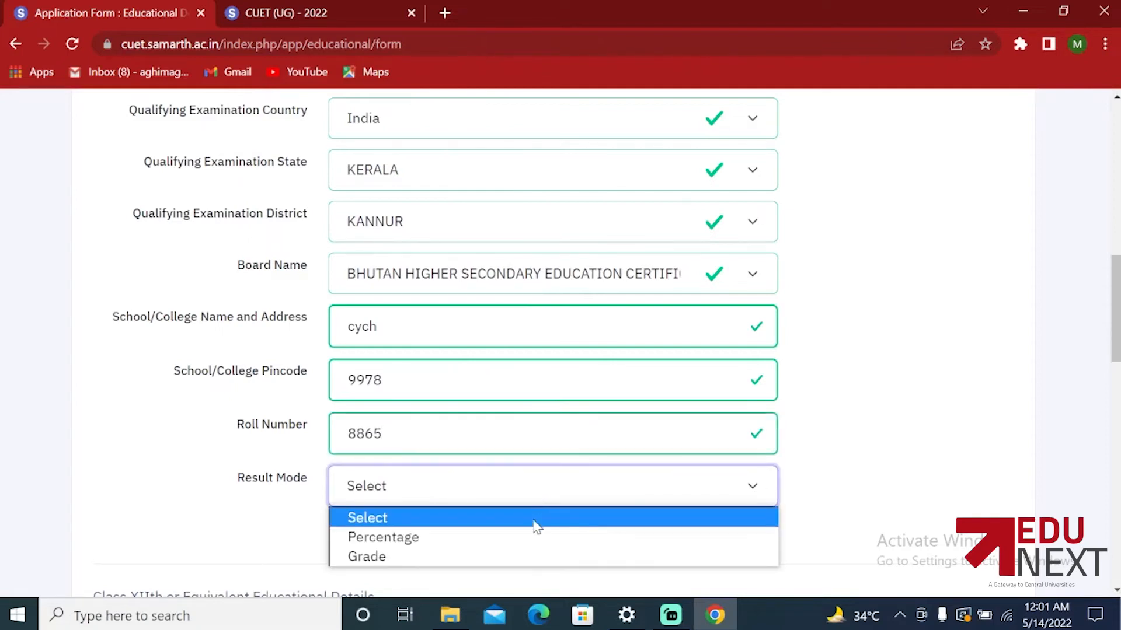
left_click(533, 557)
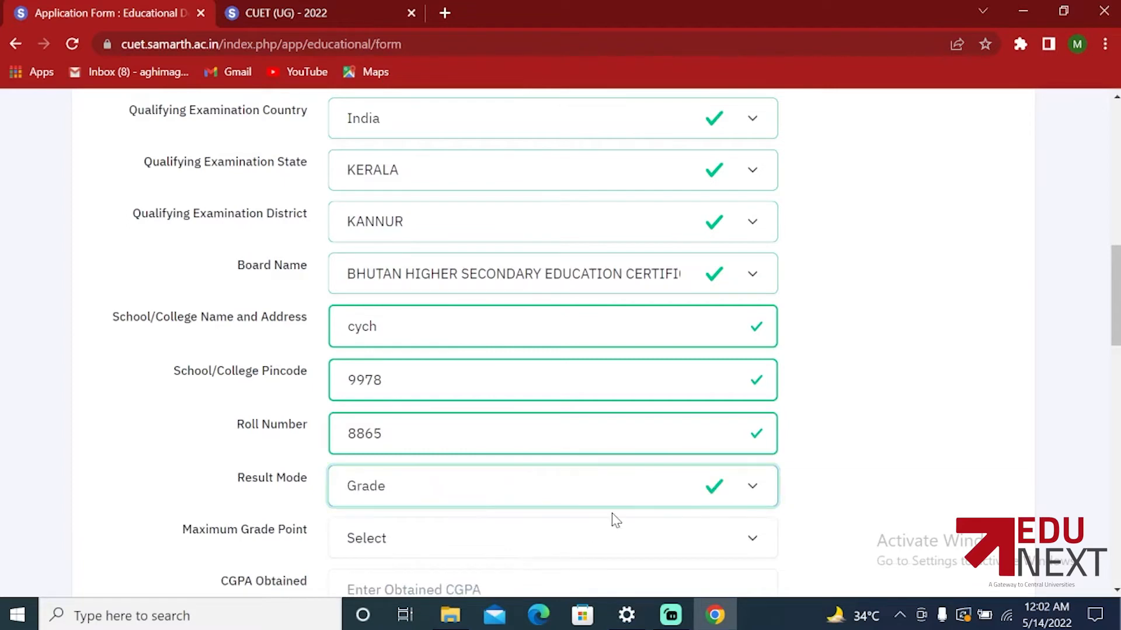
left_click(601, 531)
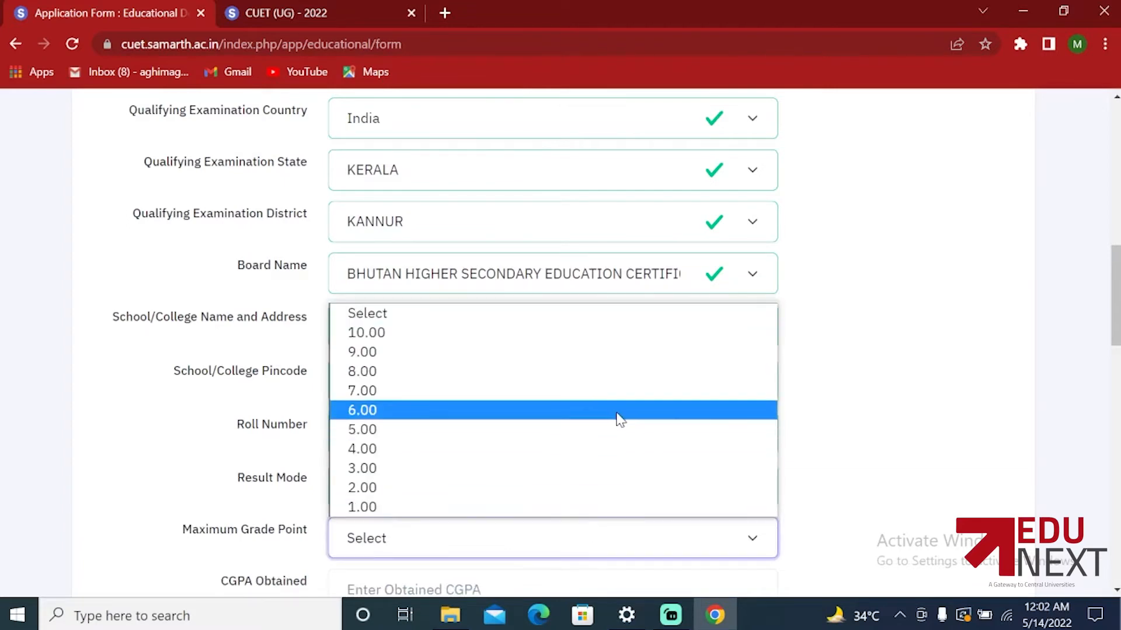
left_click(649, 470)
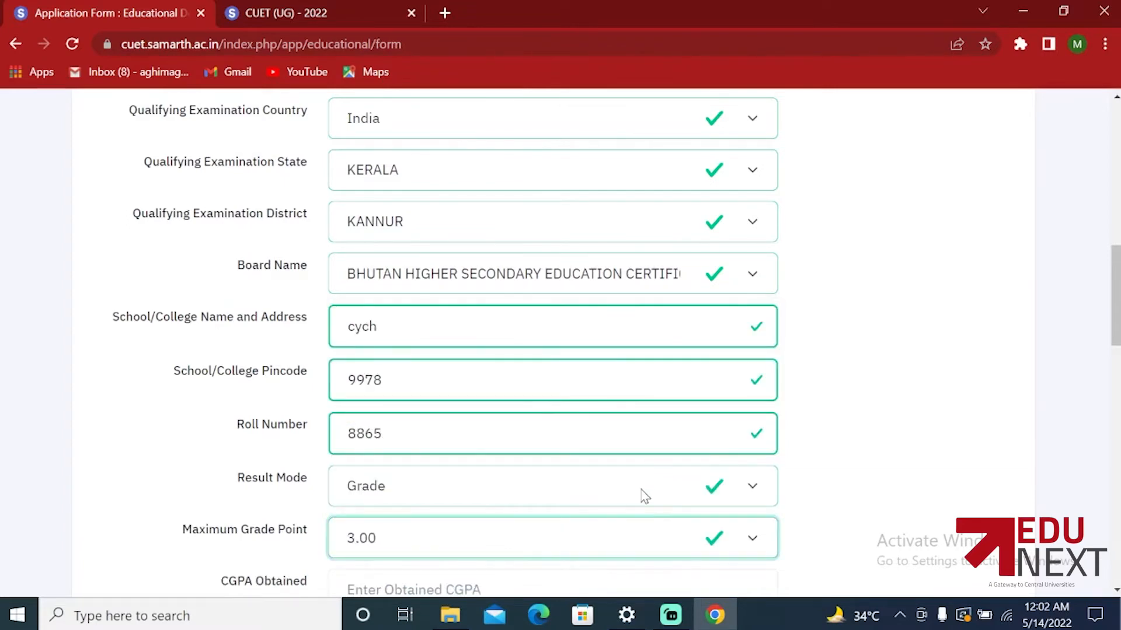
left_click(635, 534)
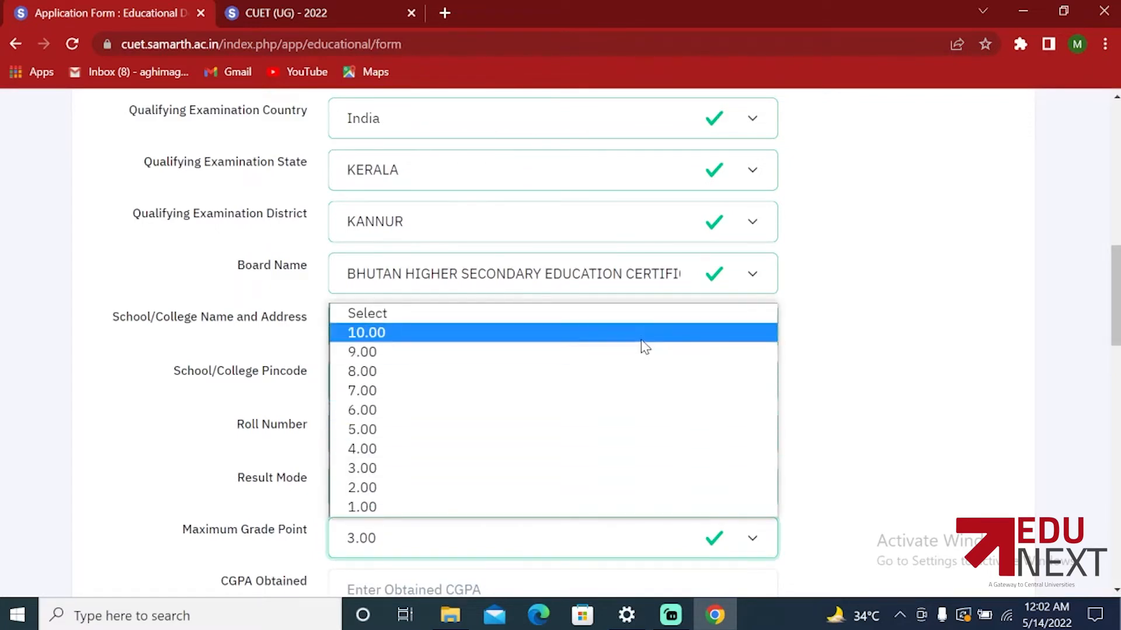
left_click(639, 334)
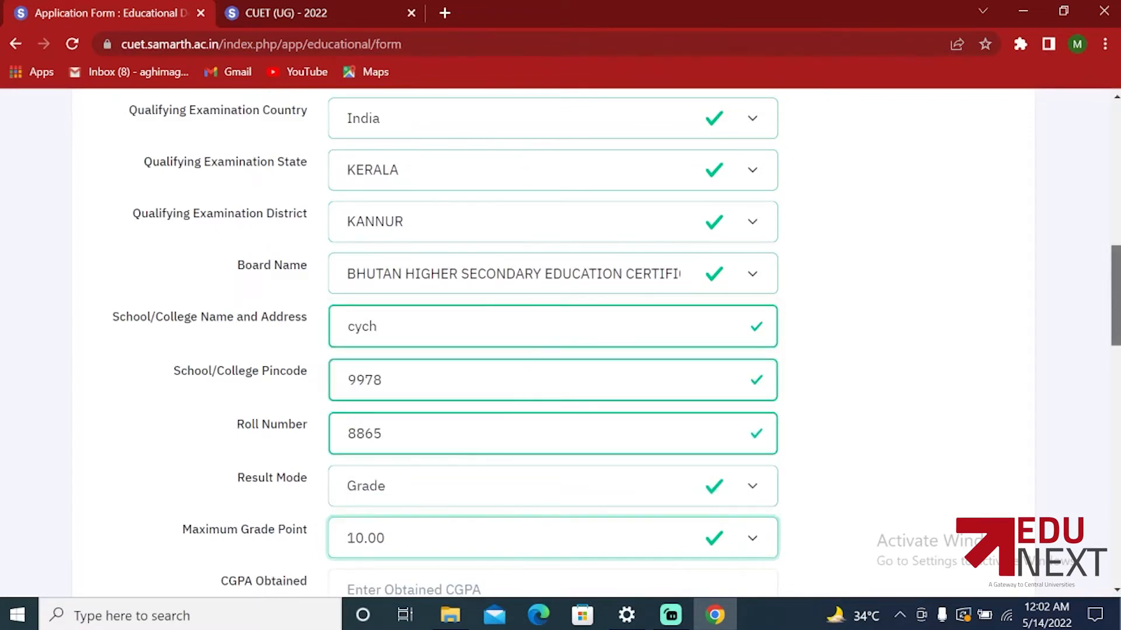
scroll(1019, 371, "down", 5)
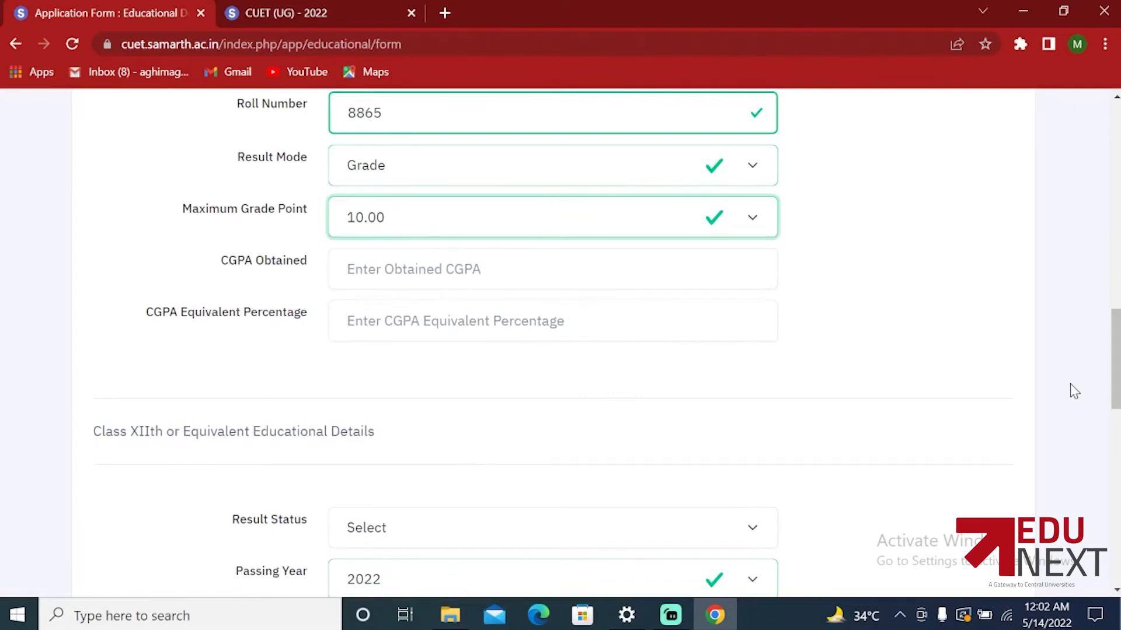
left_click(553, 269)
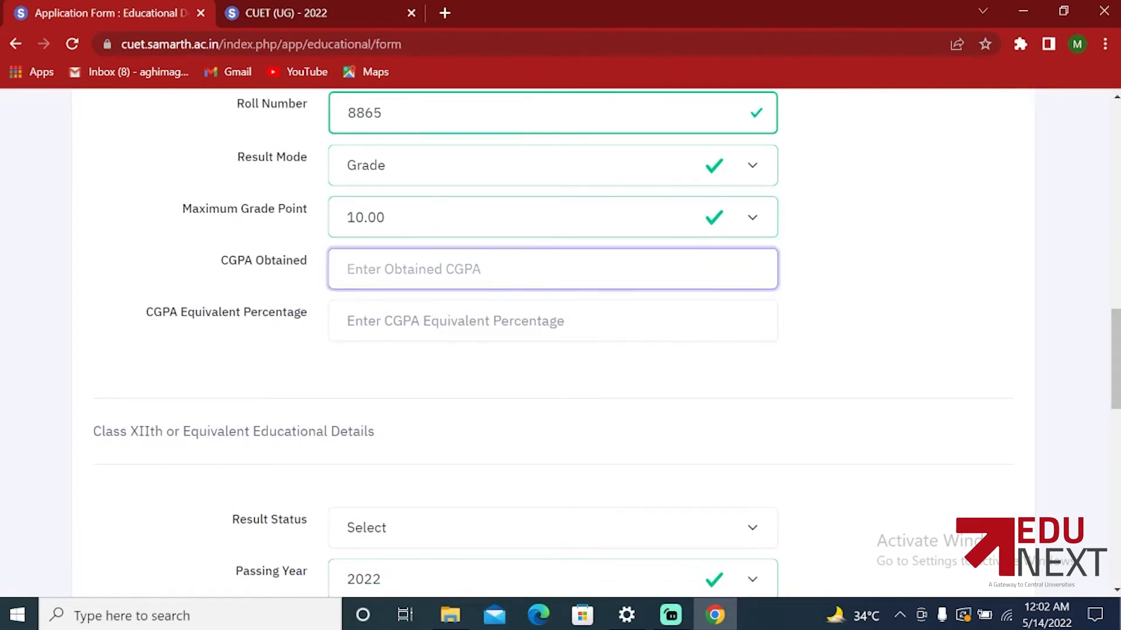
type("10")
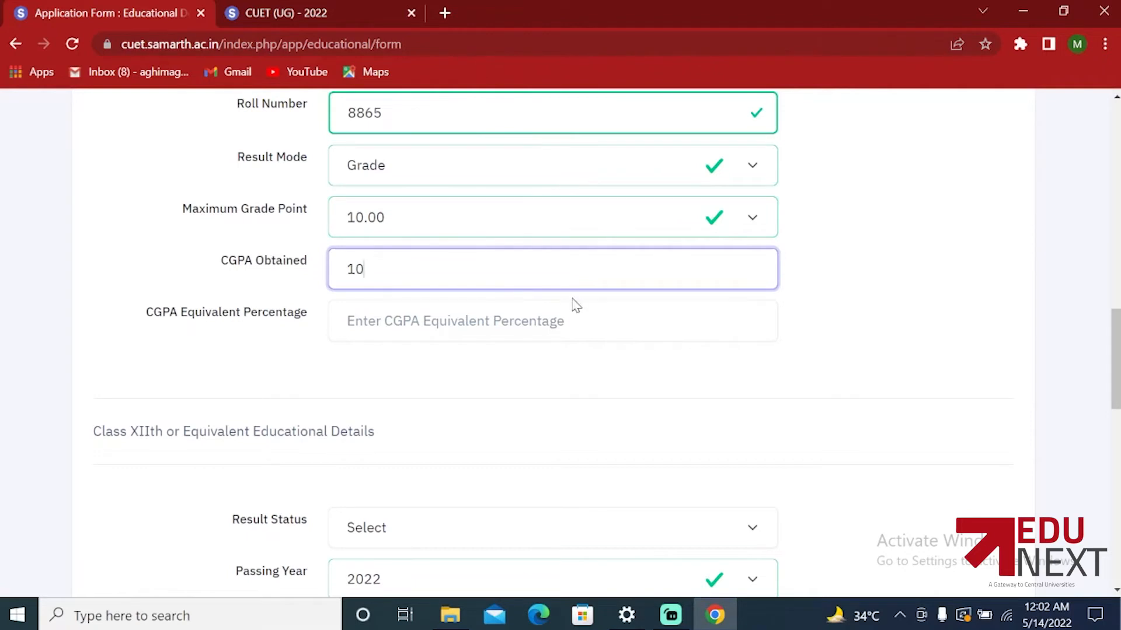
left_click(553, 321)
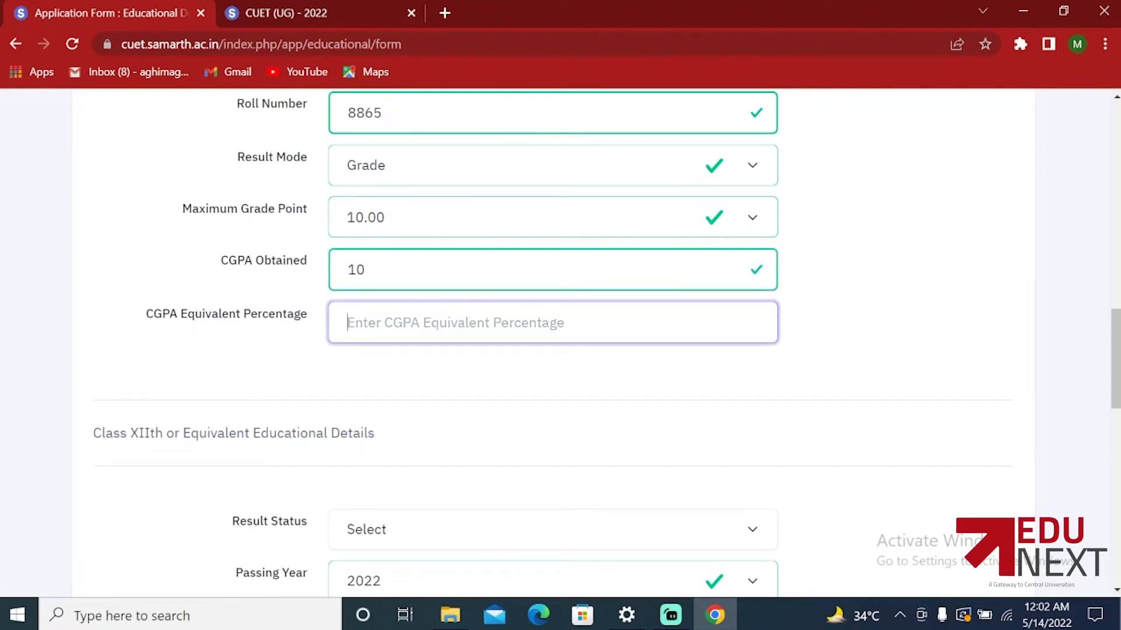
type("95")
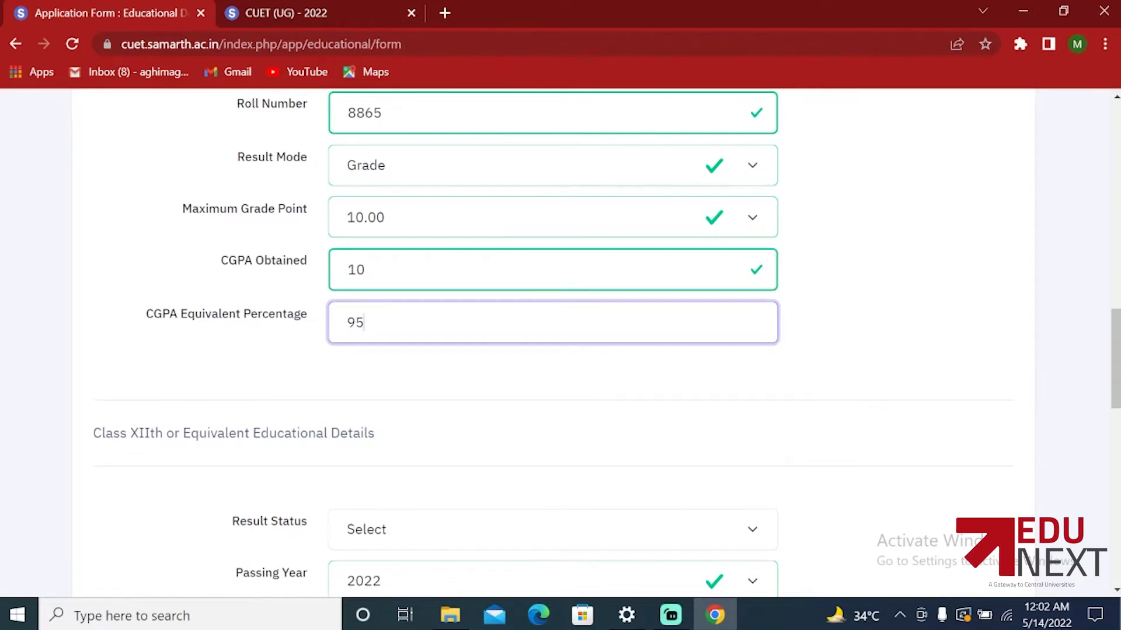
- Set Class XII passing year 2020, result Passed, and qualifying exam 12th or Equivalent
scroll(756, 464, "down", 3)
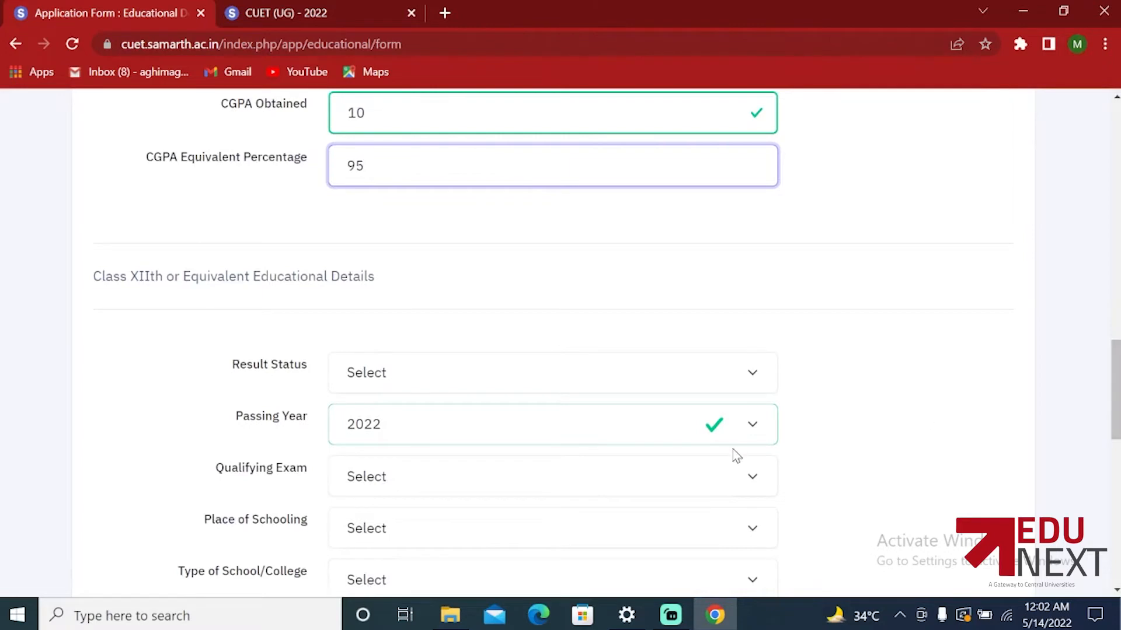
left_click(756, 441)
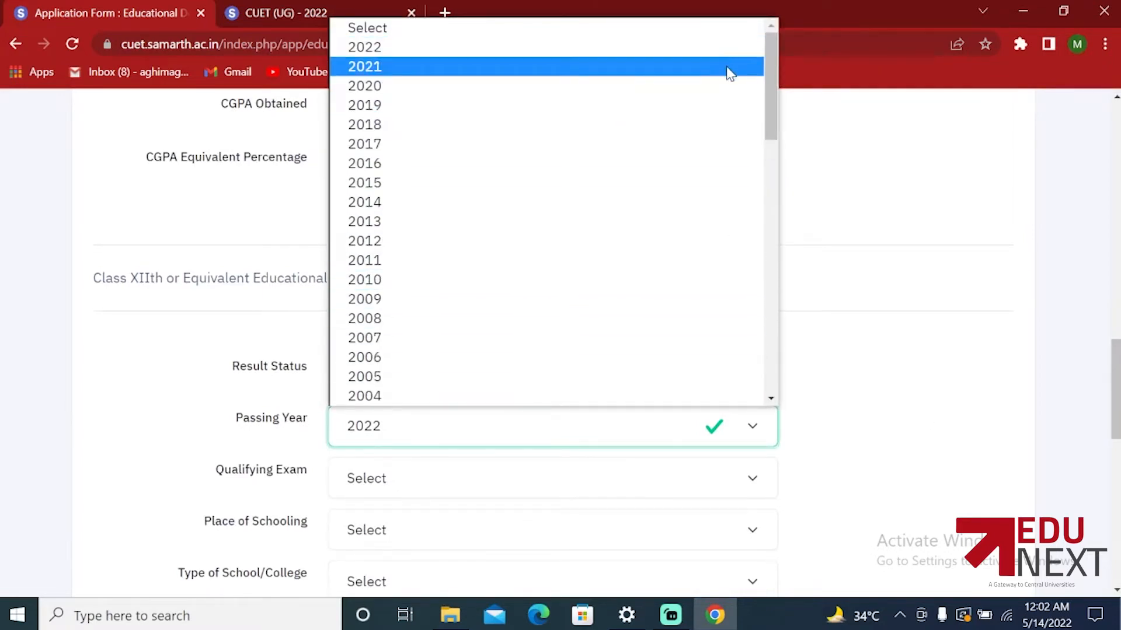
left_click(724, 82)
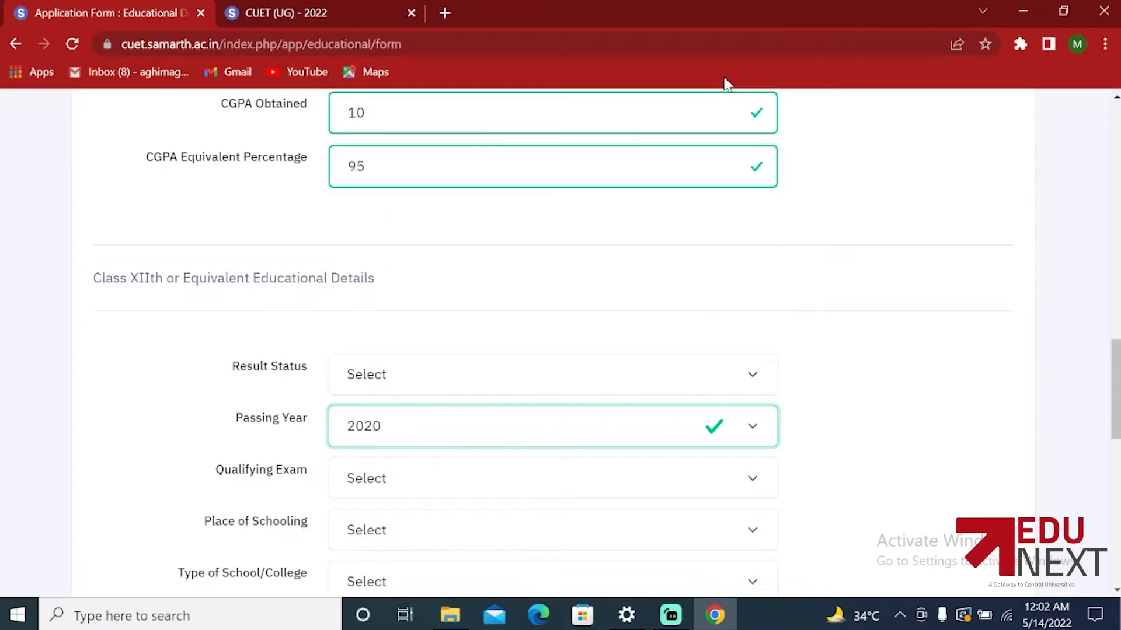
left_click(617, 370)
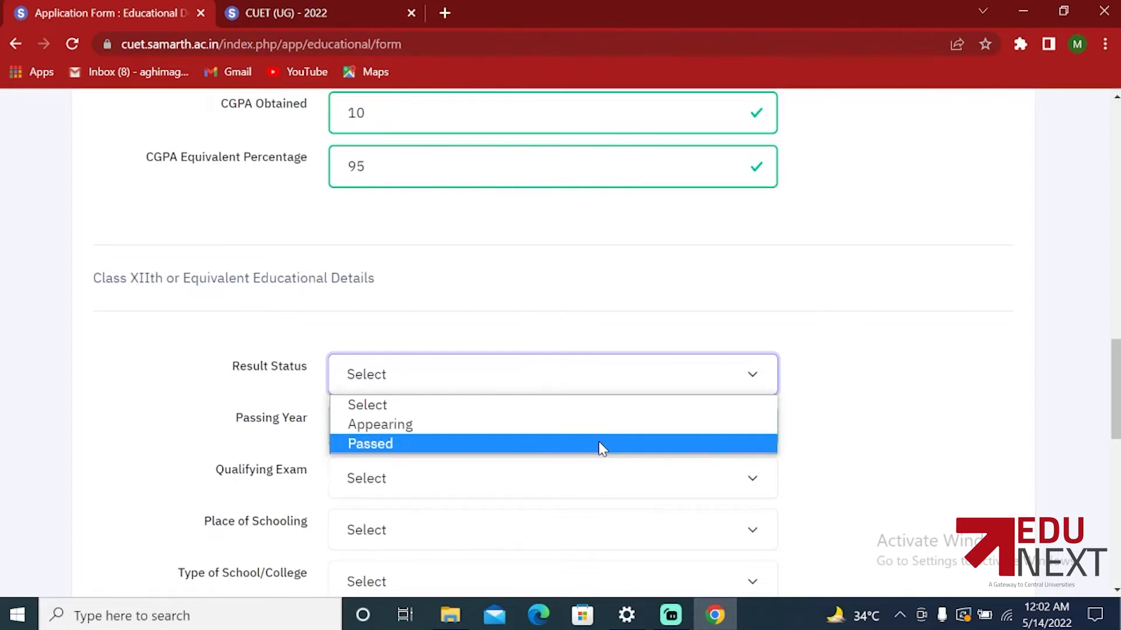
left_click(600, 443)
left_click(608, 476)
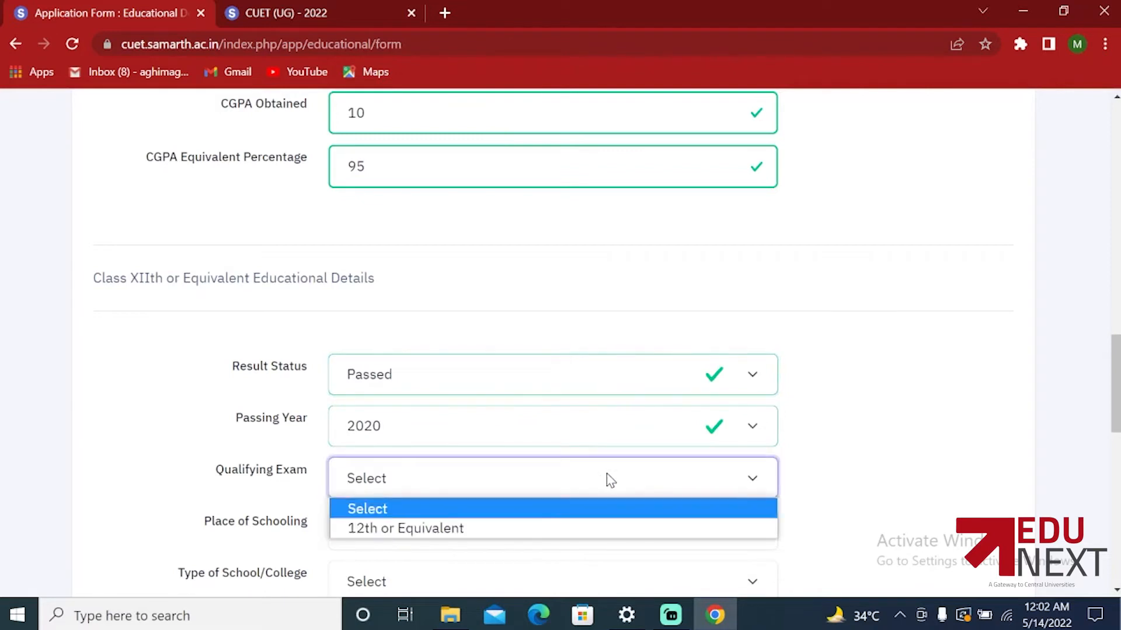
left_click(619, 529)
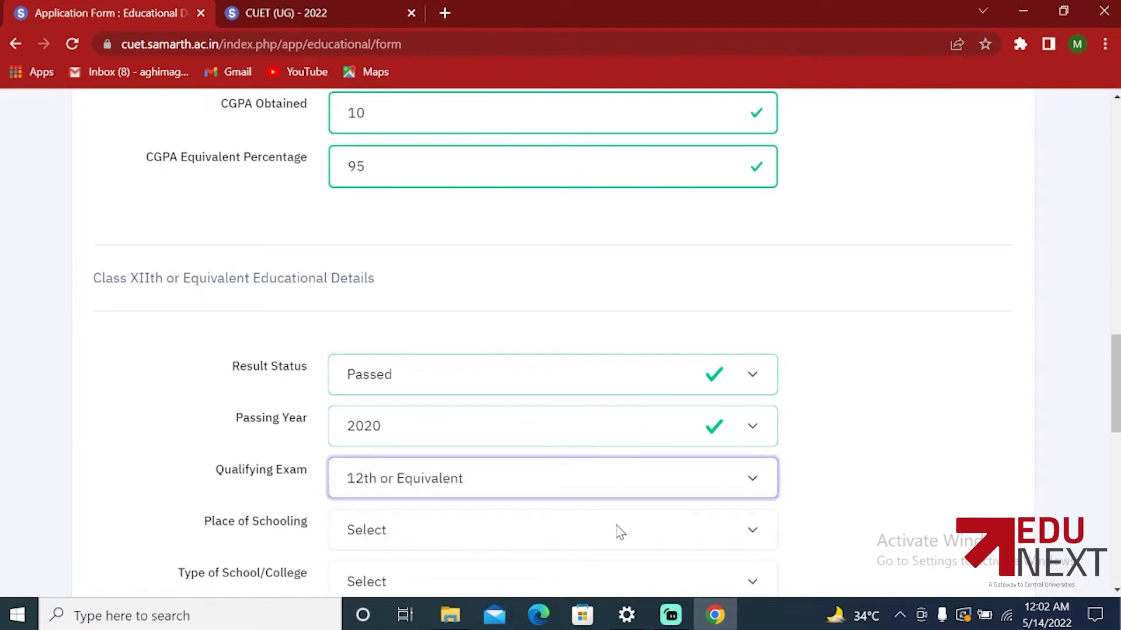
- Choose Urban schooling, the CISCE council school type, country India and state GUJARAT
scroll(1115, 409, "down", 2)
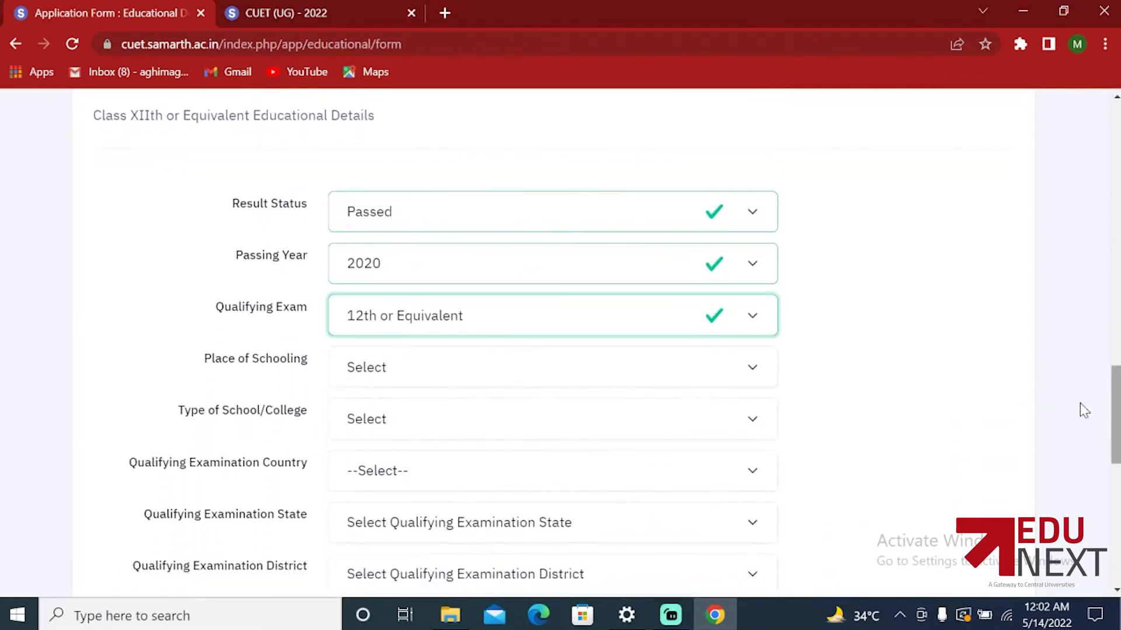
left_click(739, 376)
left_click(694, 425)
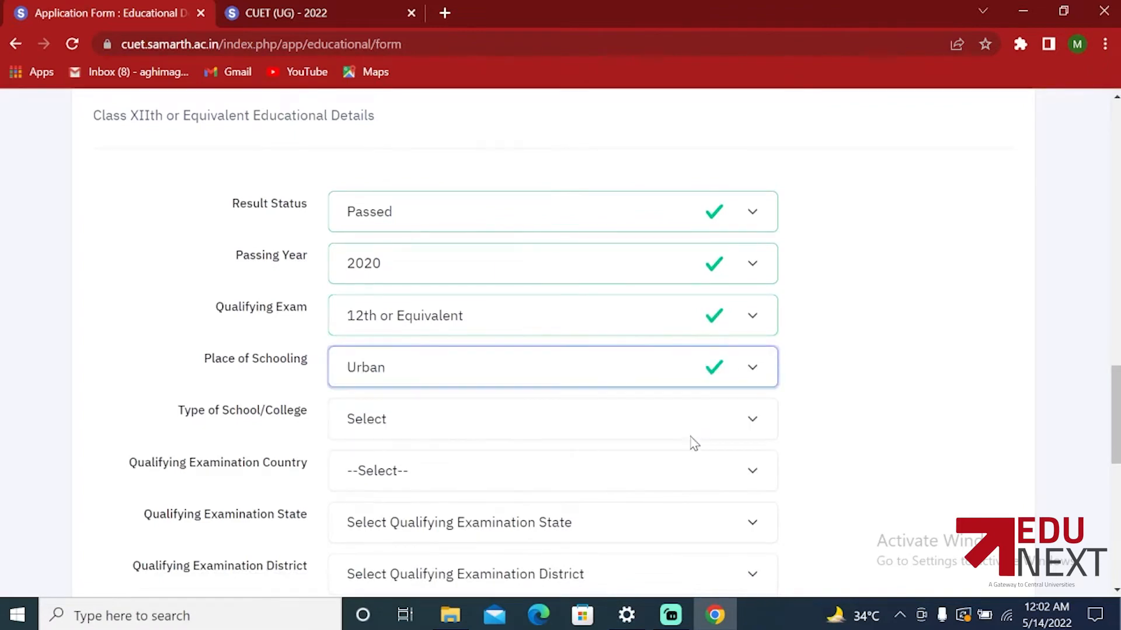
left_click(692, 434)
left_click(690, 327)
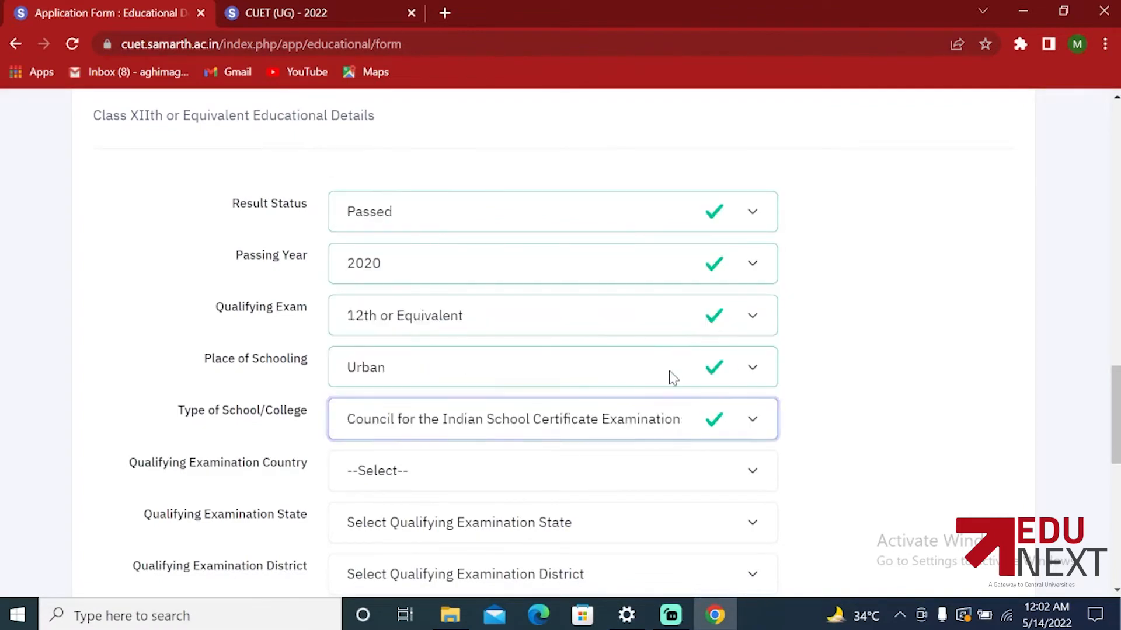
left_click(638, 471)
left_click(639, 521)
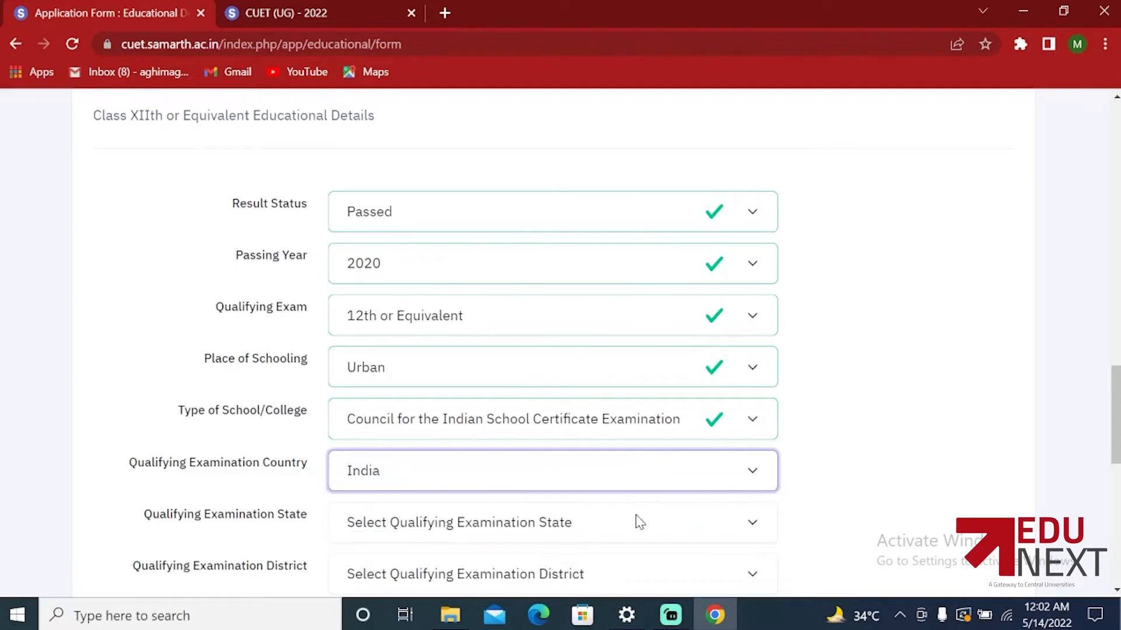
left_click(645, 521)
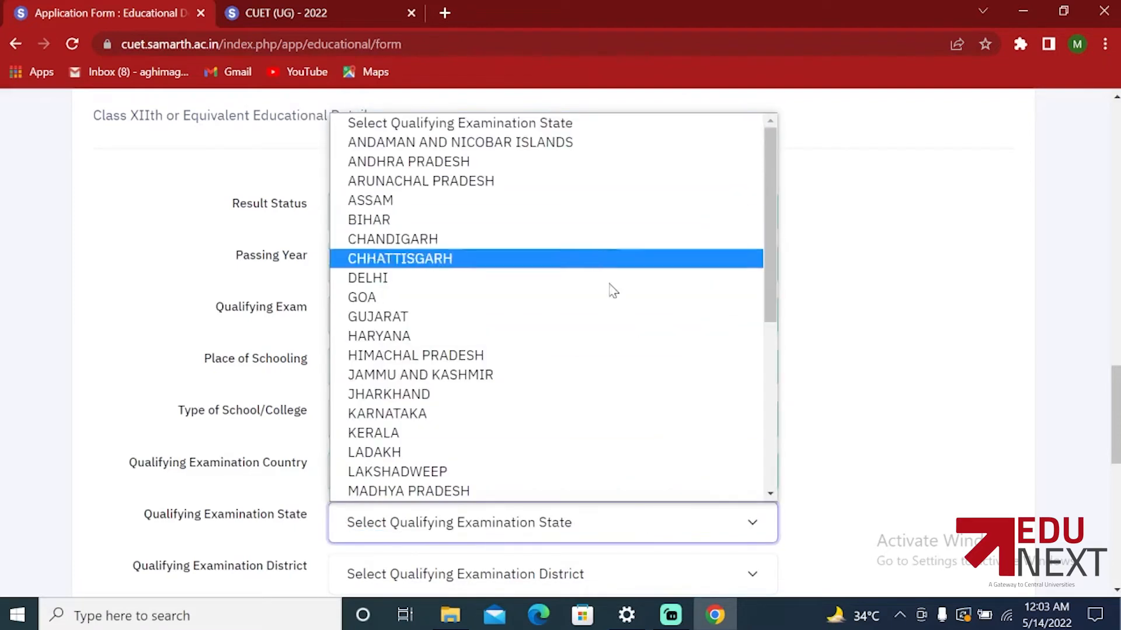
left_click(607, 316)
scroll(683, 344, "down", 4)
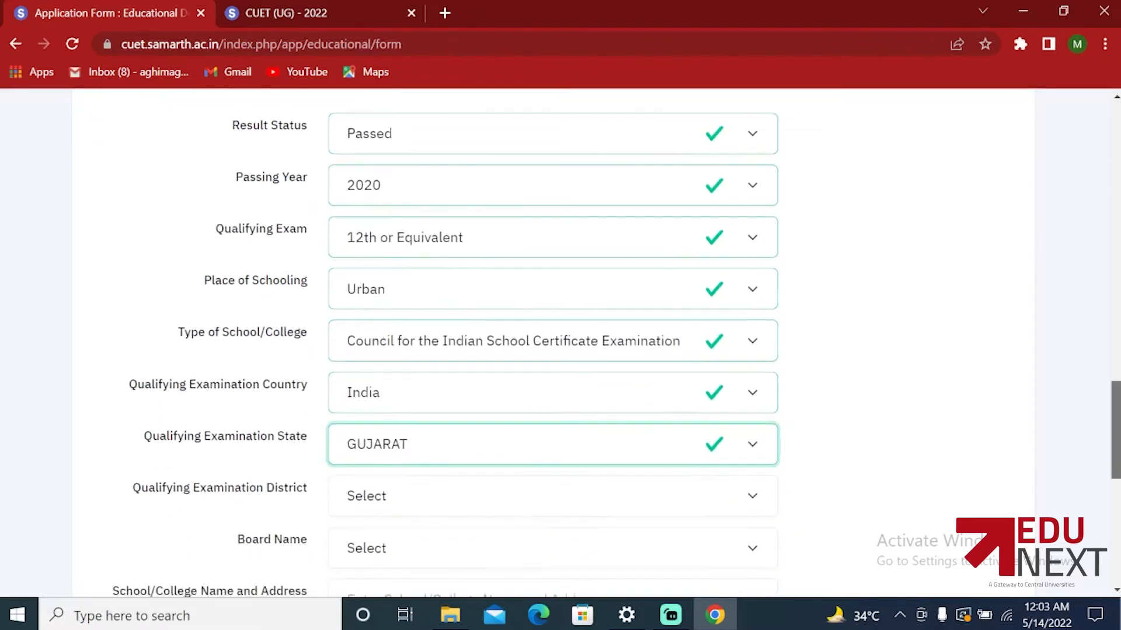
- Pick BOTAD as the district and Bihar open schooling as the board
left_click(682, 345)
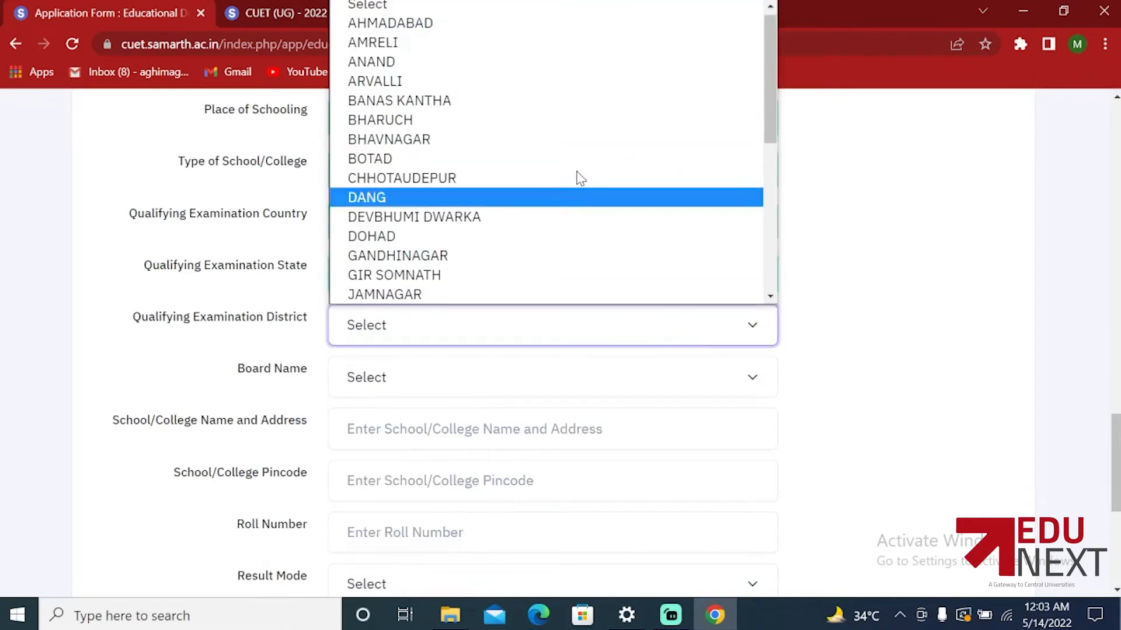
left_click(572, 157)
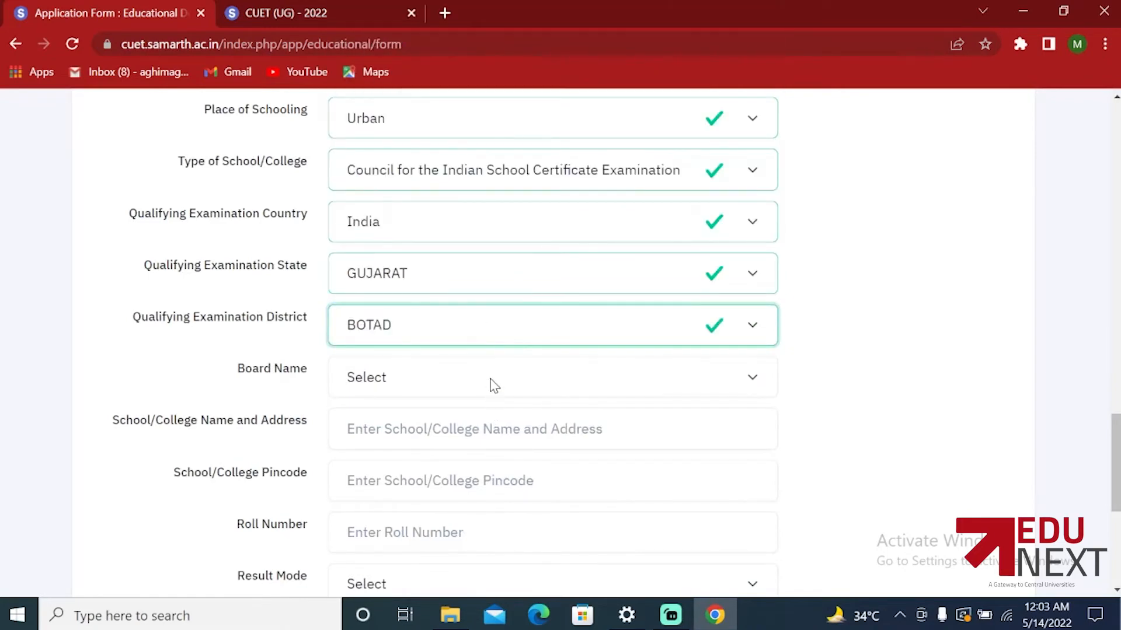
left_click(490, 383)
left_click(515, 275)
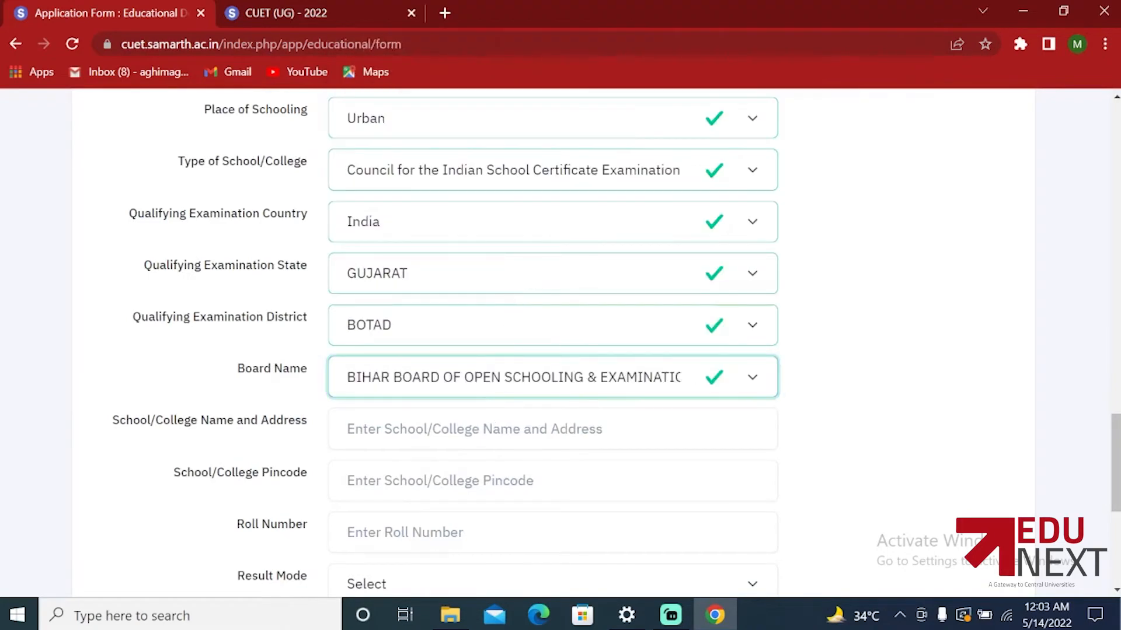
- Enter school name 'pok', then fill in the school pincode and the roll number
left_click(502, 429)
type("po")
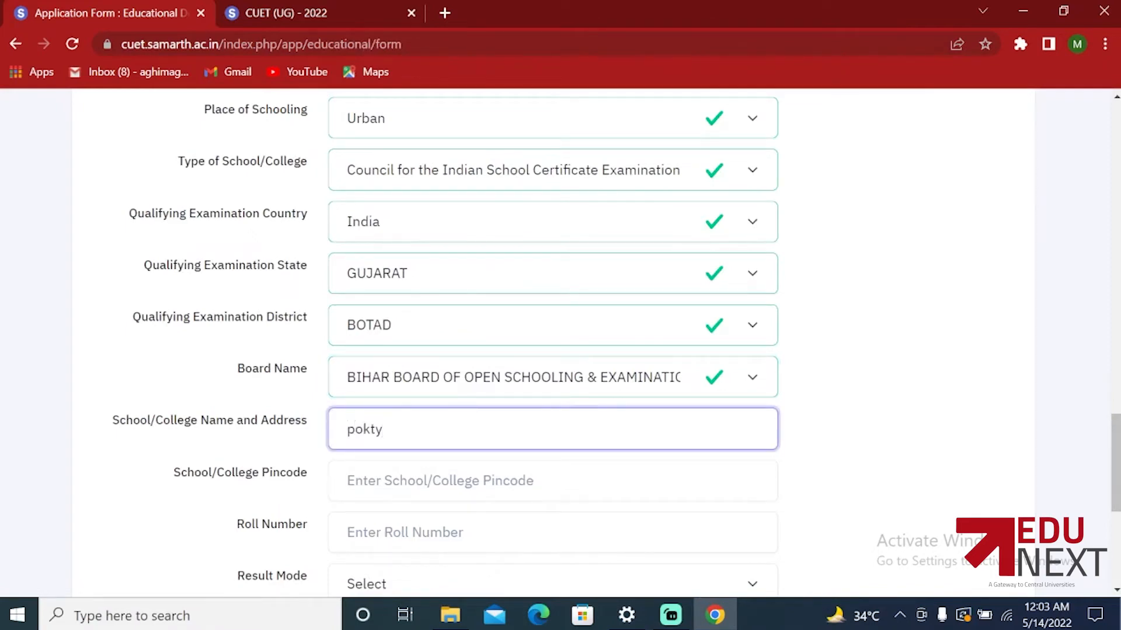
type("kty")
key("BackSpace")
key("BackSpace")
left_click(444, 482)
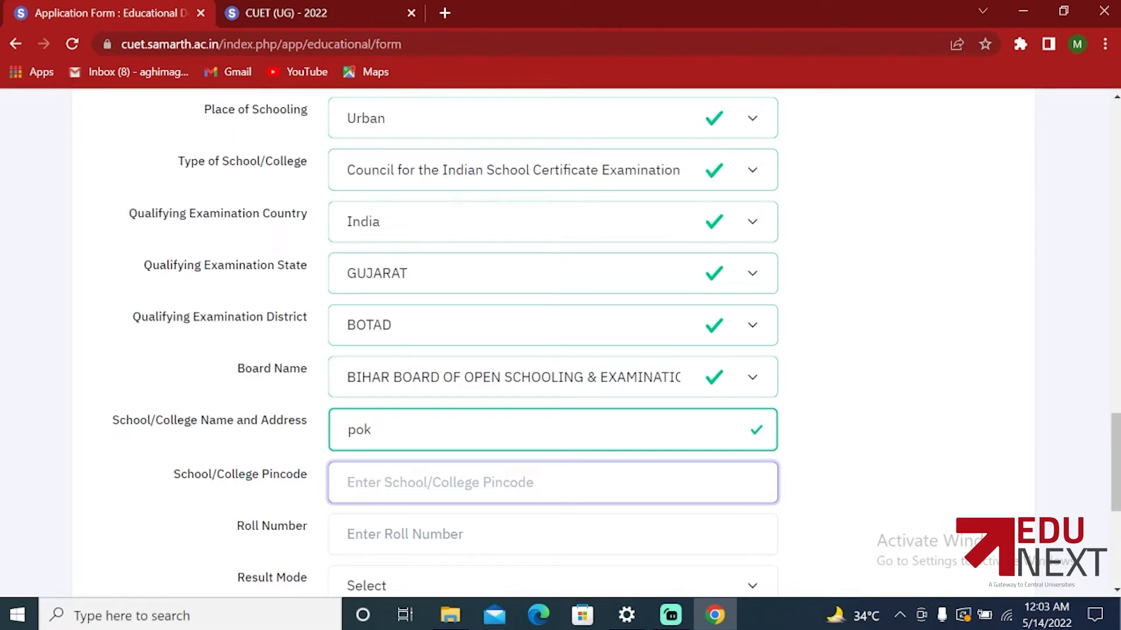
type("9876")
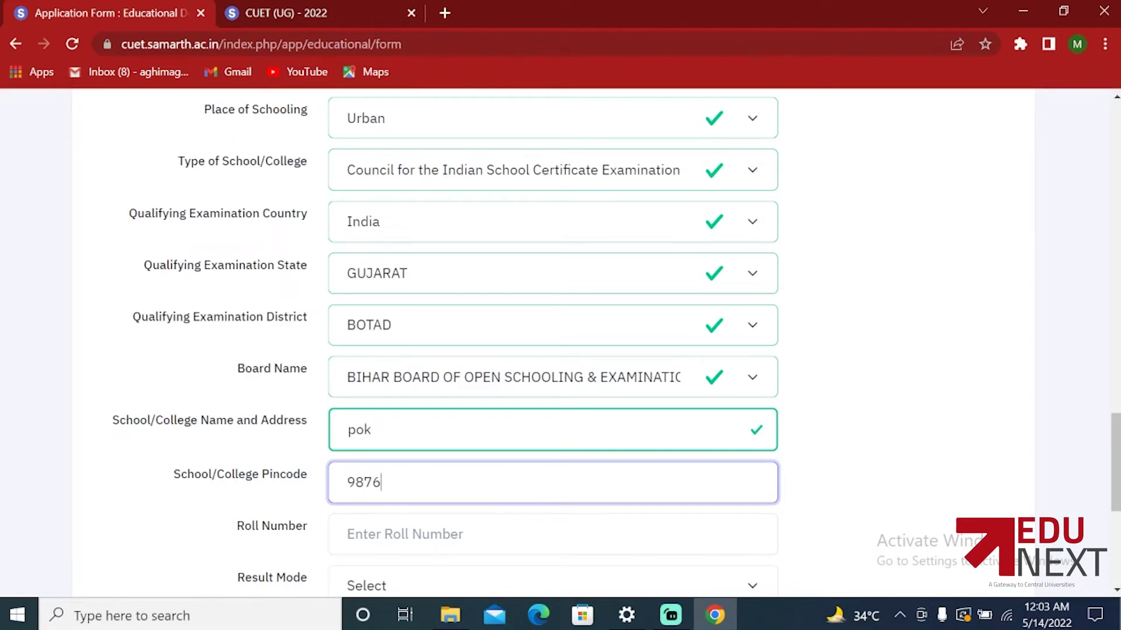
key("Tab")
type("0")
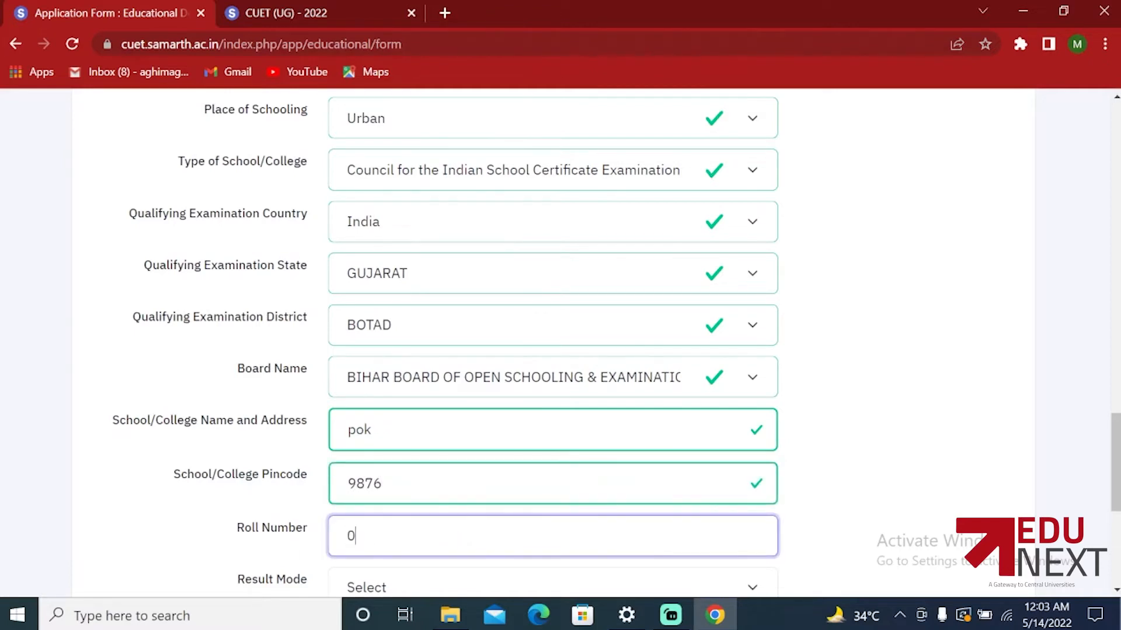
type("998766")
scroll(720, 351, "down", 4)
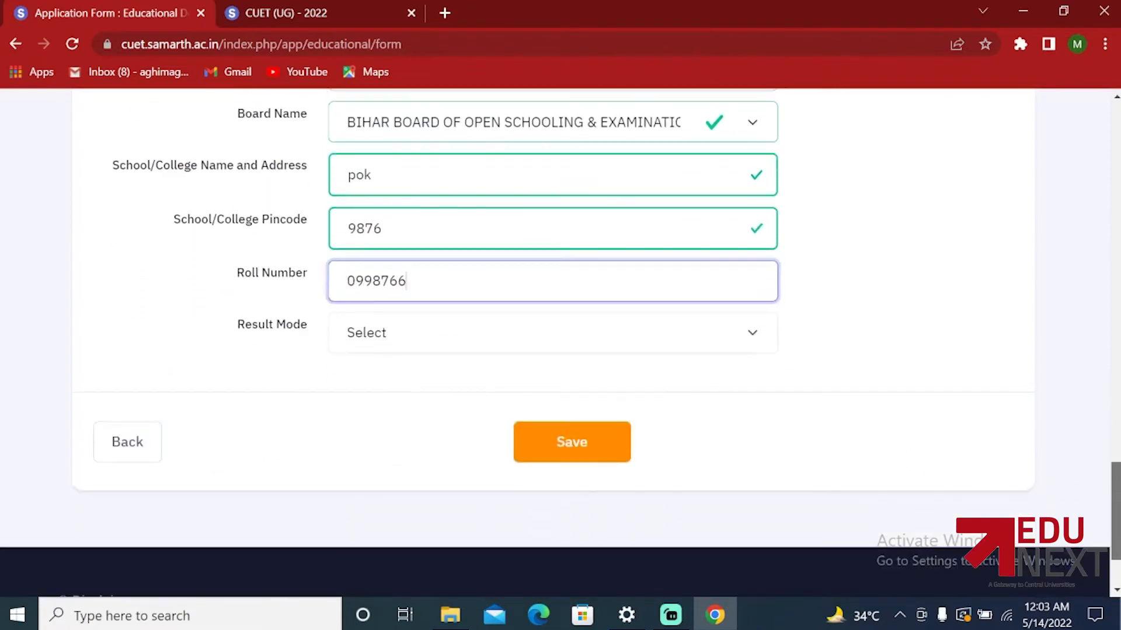
- Set result mode to Percentage with 1045 of 1200 marks (87.08%) and save the details
left_click(721, 336)
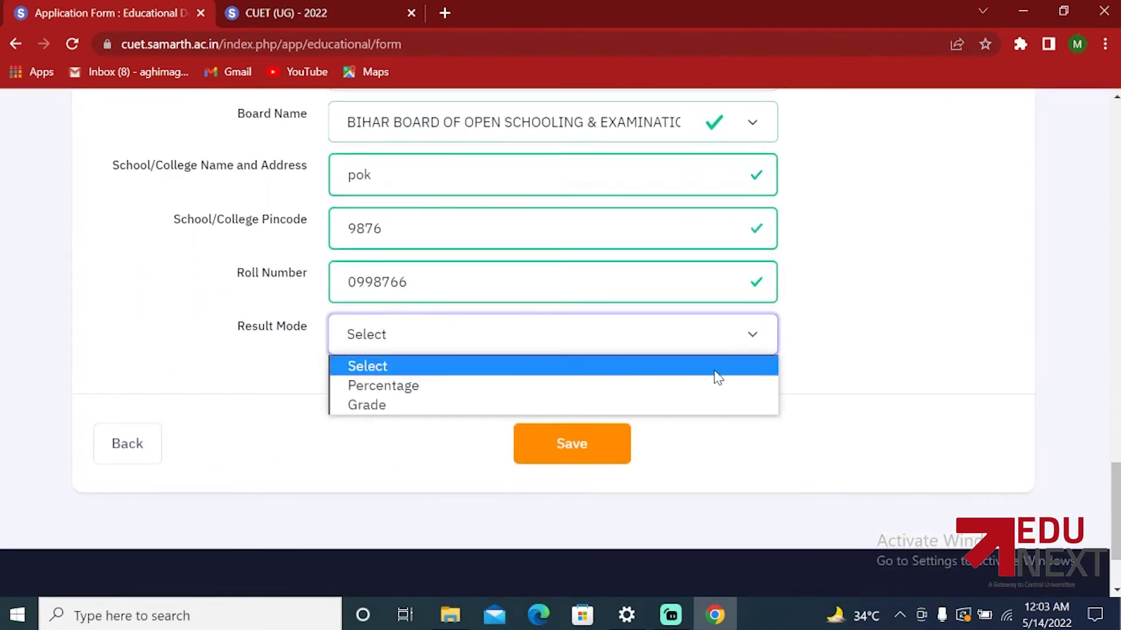
left_click(716, 387)
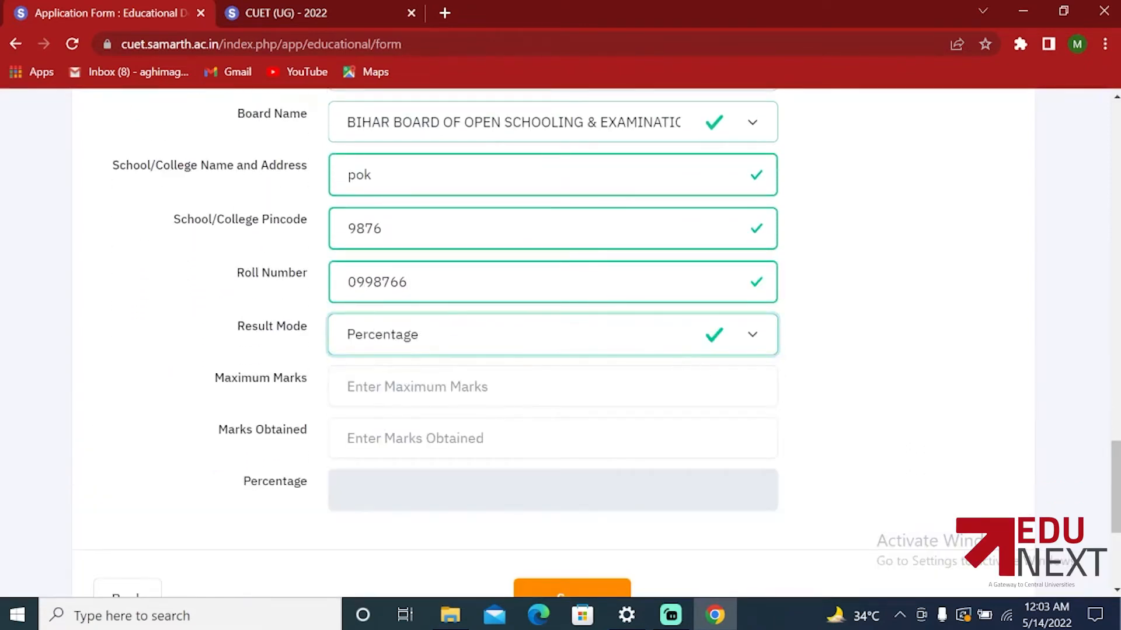
left_click(713, 386)
type("12000")
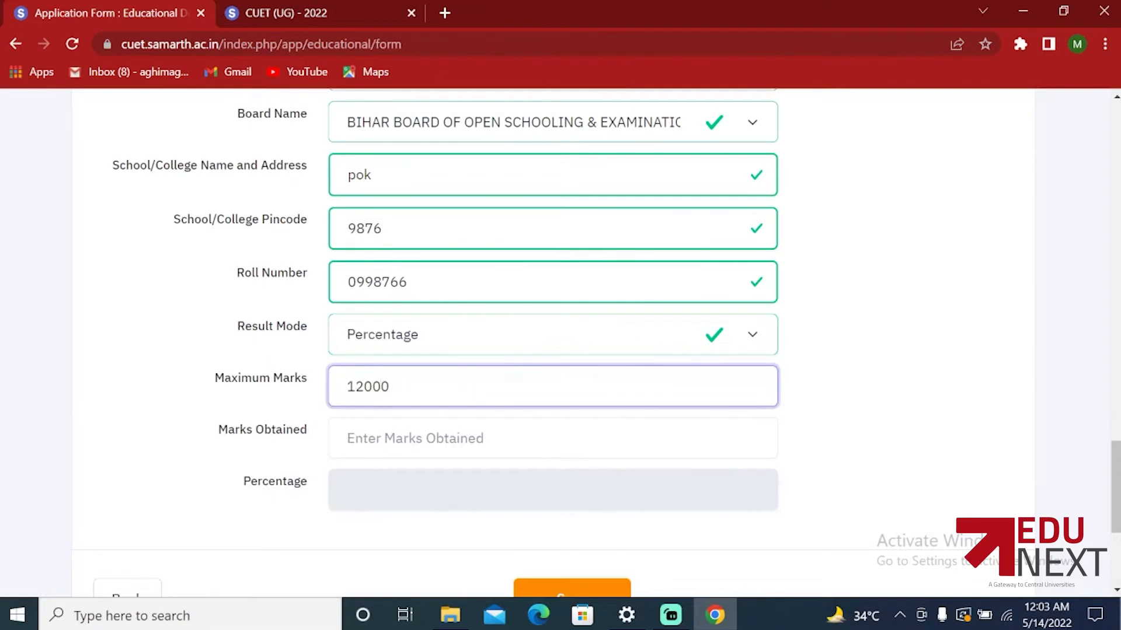
key("BackSpace")
left_click(552, 439)
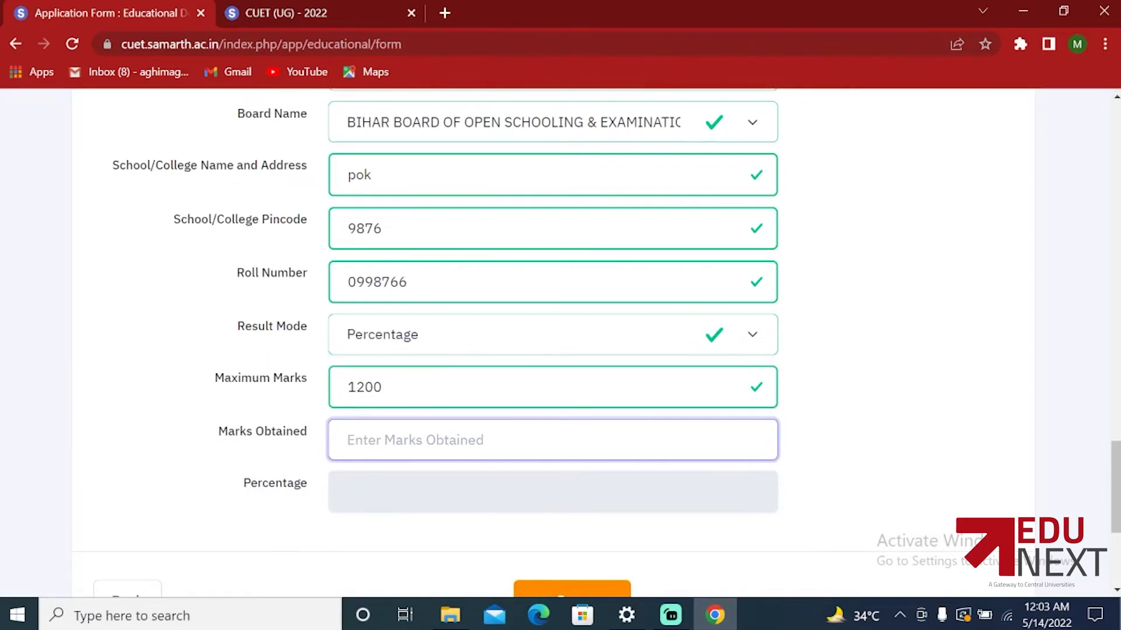
type("1045")
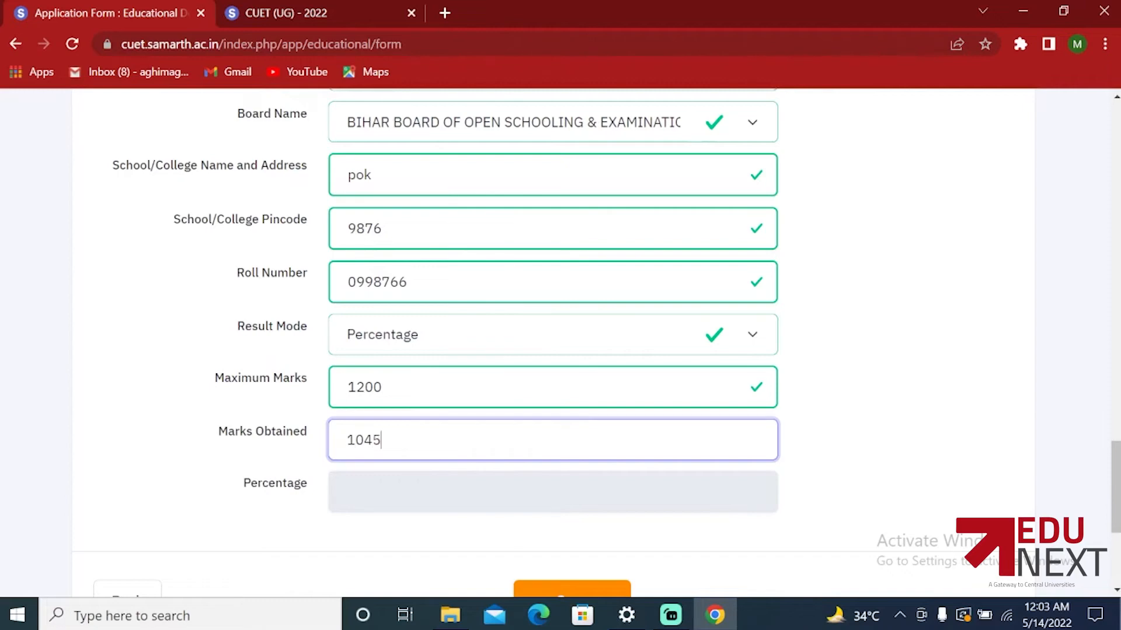
key("Tab")
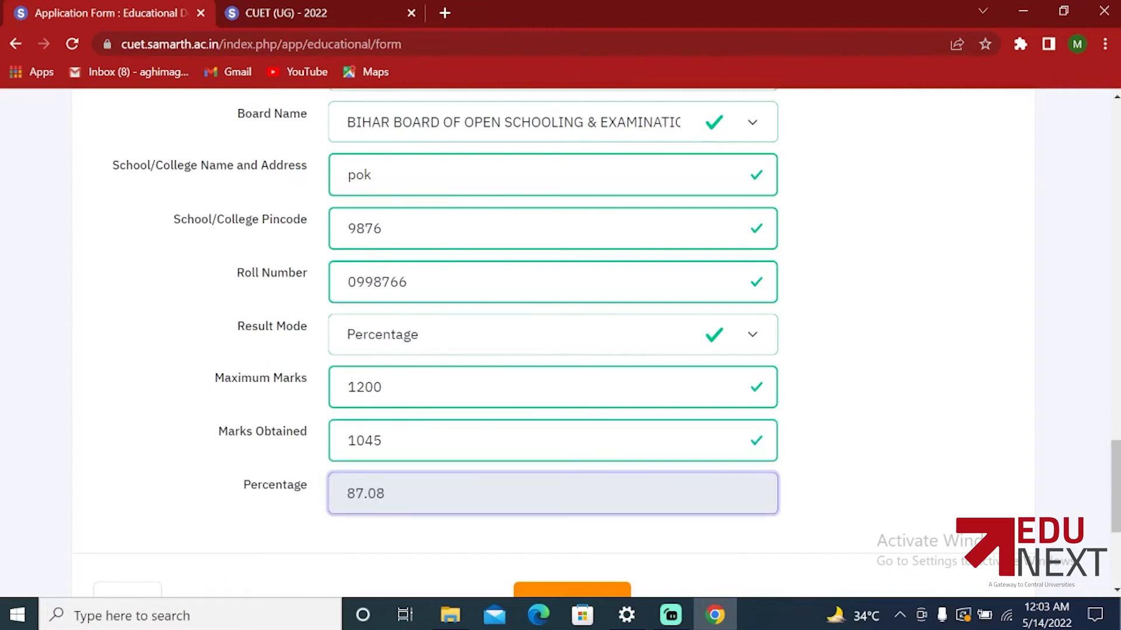
scroll(584, 518, "down", 2)
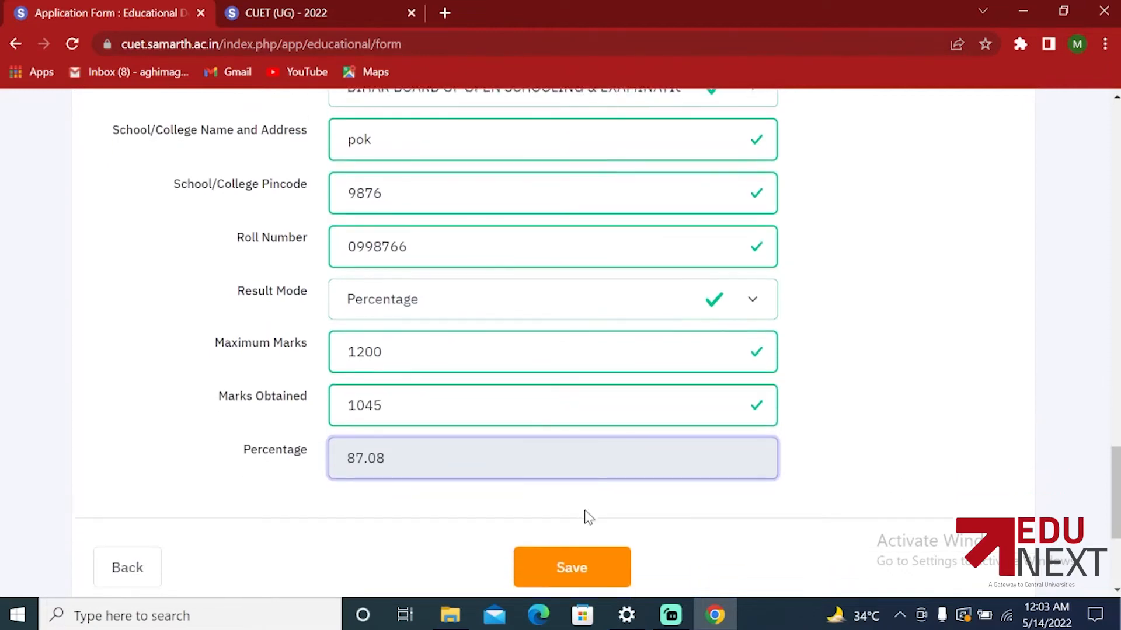
left_click(570, 498)
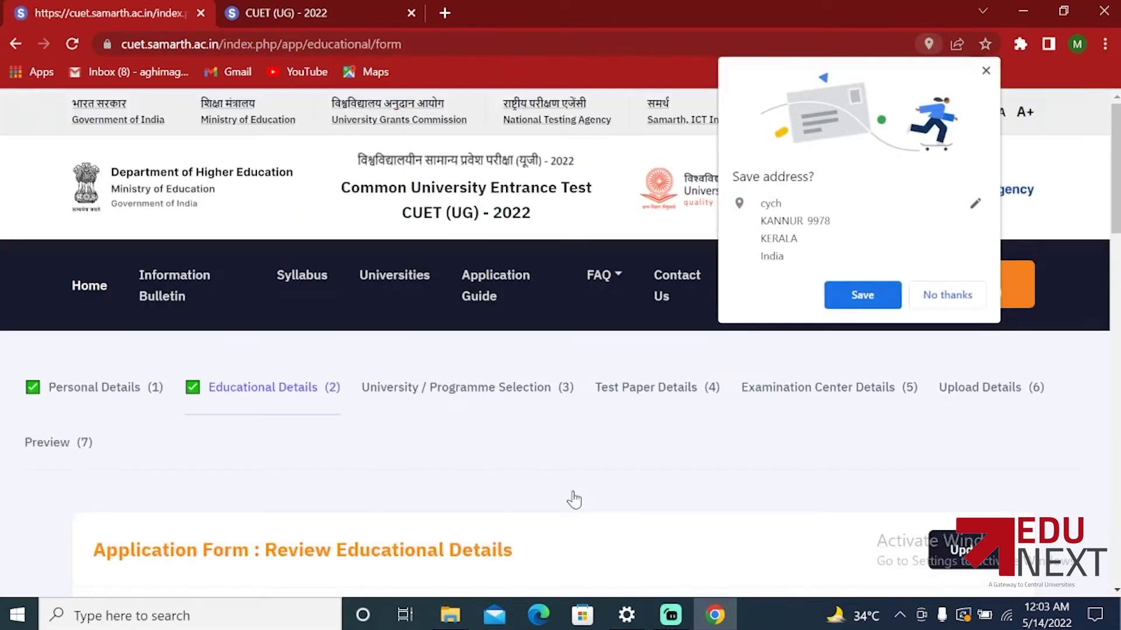
- Decline Chrome's save-address prompt, review the educational details, and proceed to University / Programme Selection
left_click(955, 295)
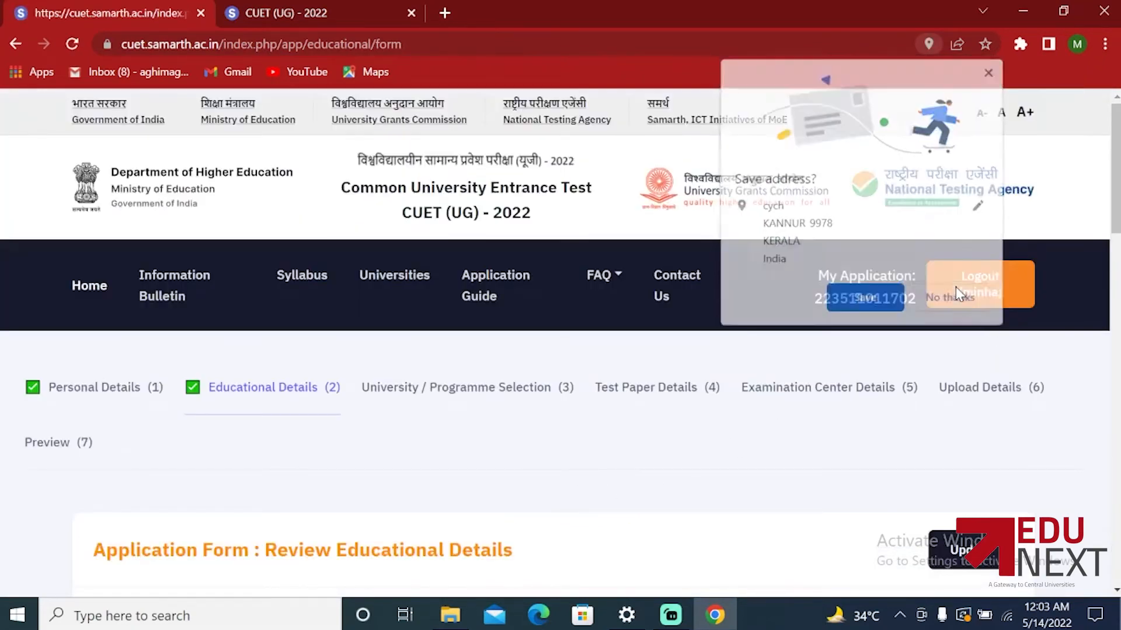
scroll(1115, 227, "down", 3)
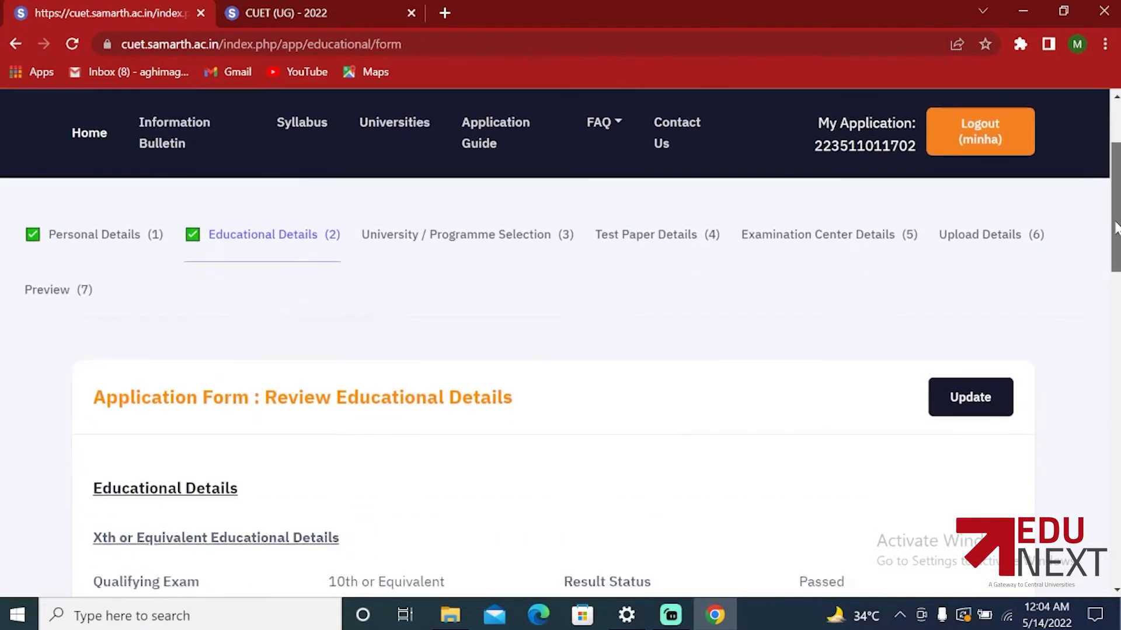
left_click_drag(1115, 227, 1114, 526)
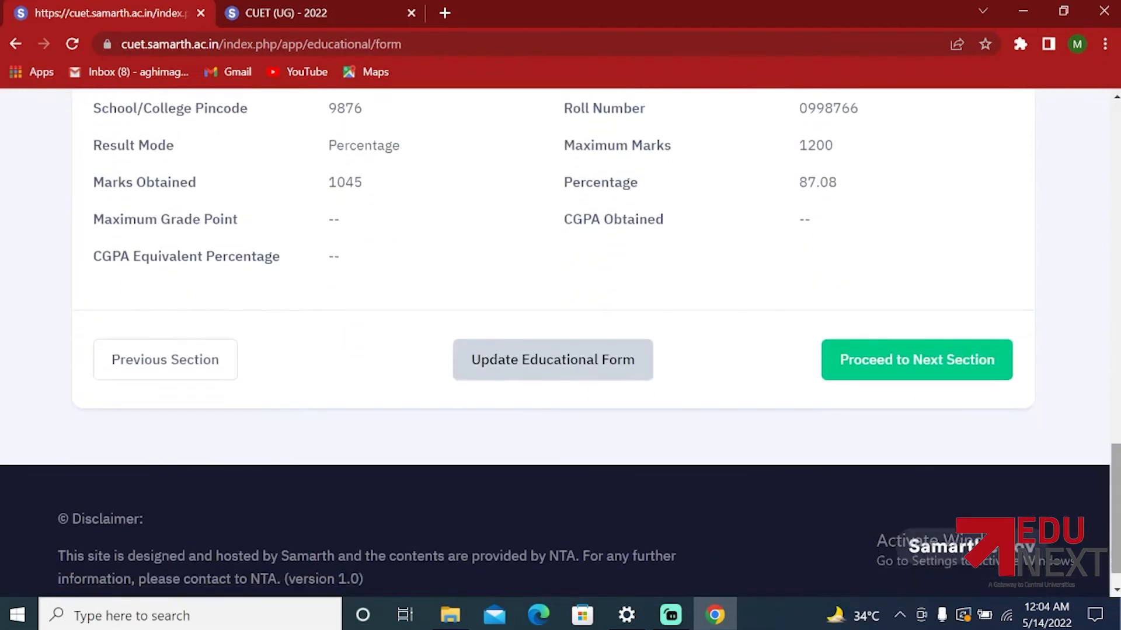
left_click(937, 378)
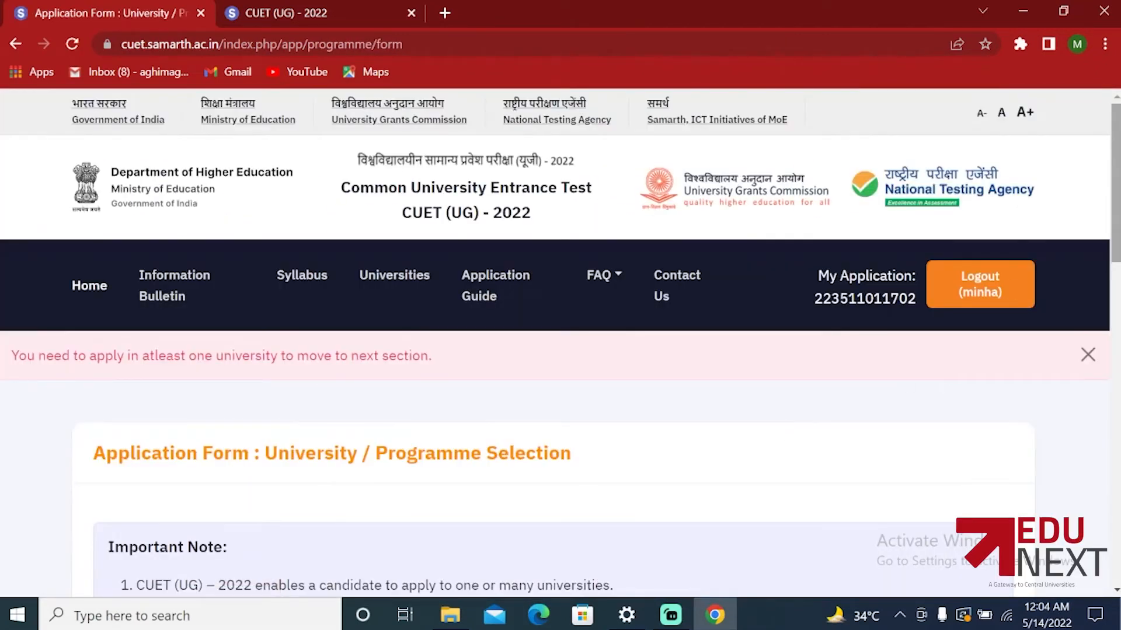
- Add ALIGARH MUSLIM UNIVERSITY with B.Voc. (Production Technology) to the selection table
scroll(560, 345, "down", 6)
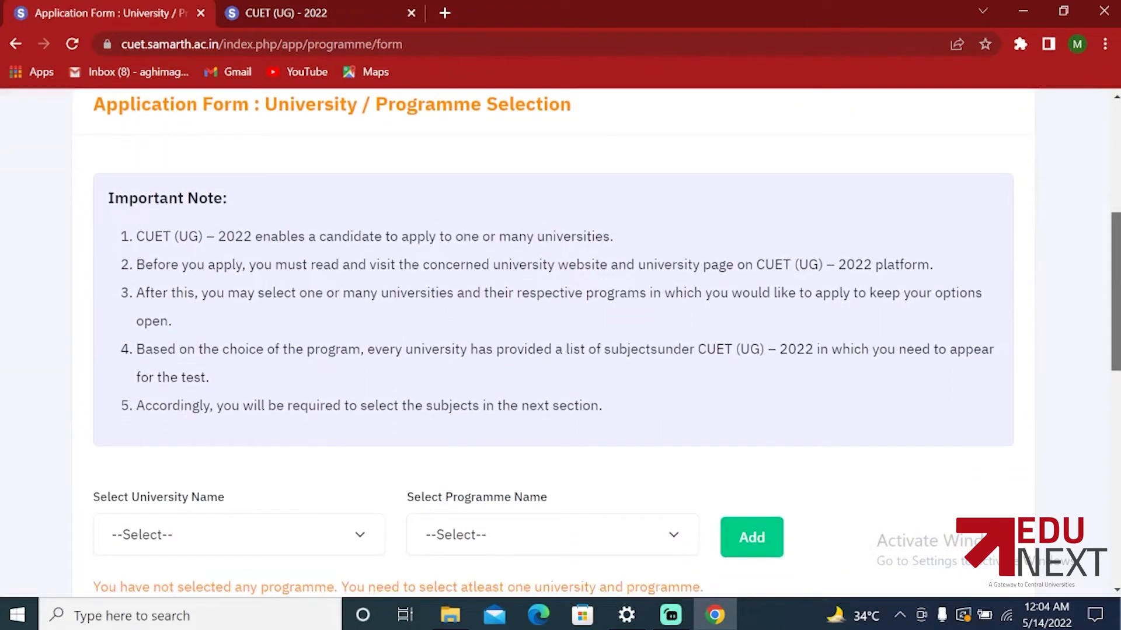
scroll(560, 344, "down", 1)
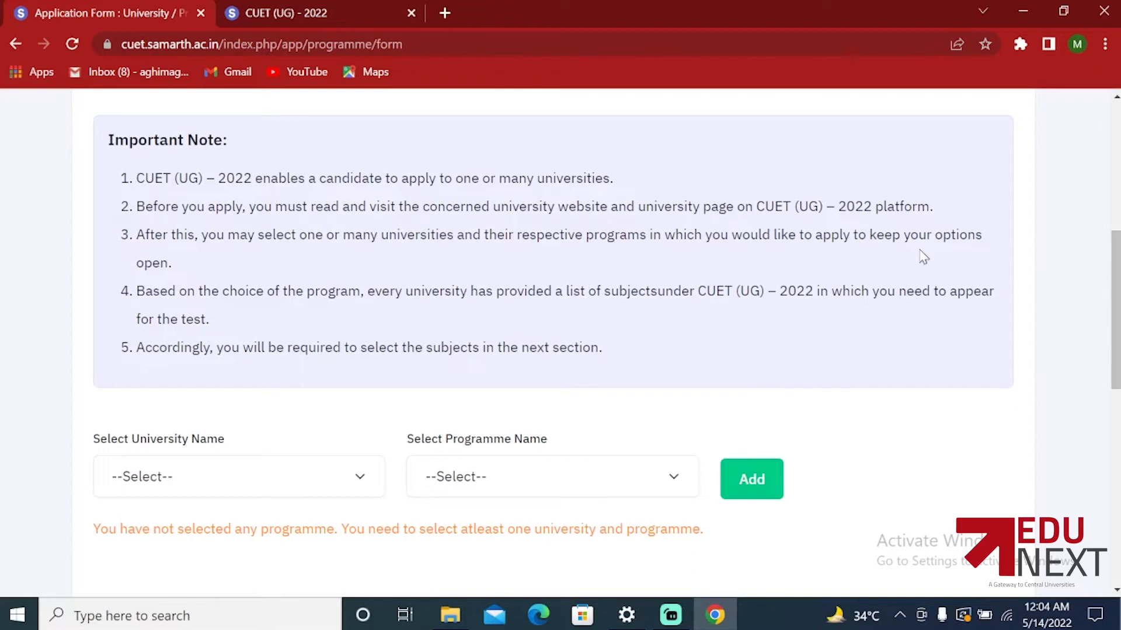
left_click(374, 475)
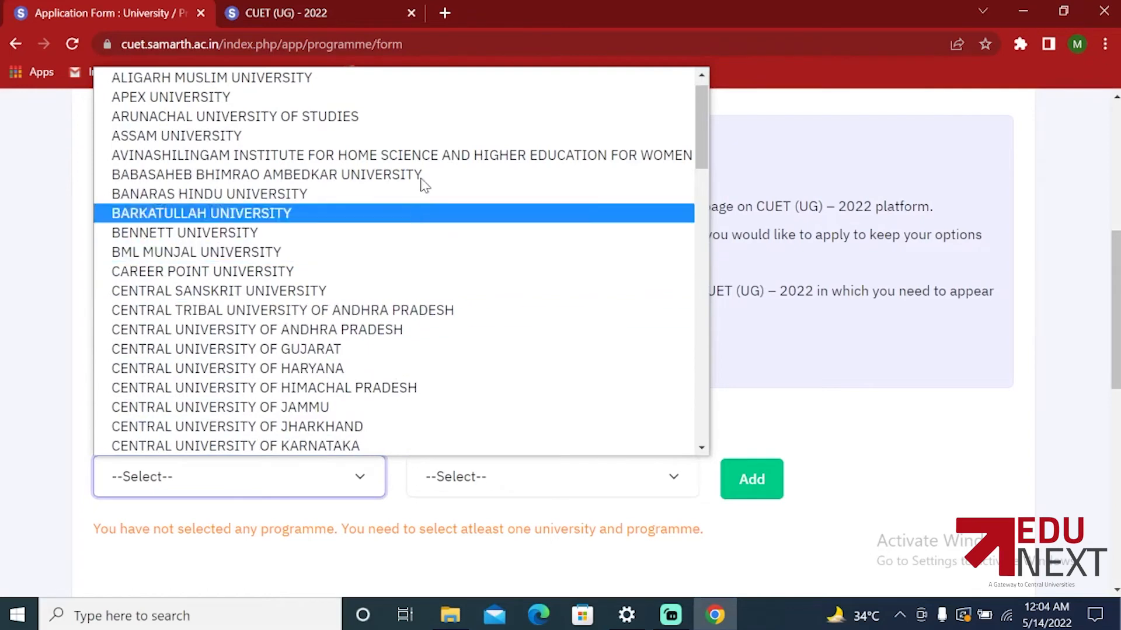
left_click(440, 78)
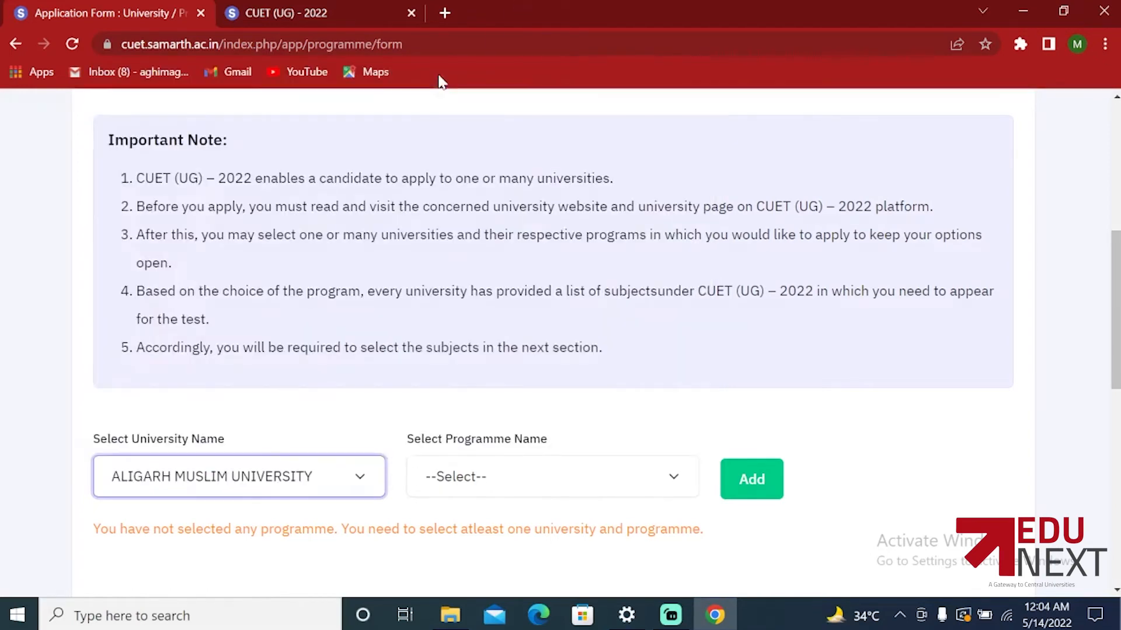
left_click(530, 472)
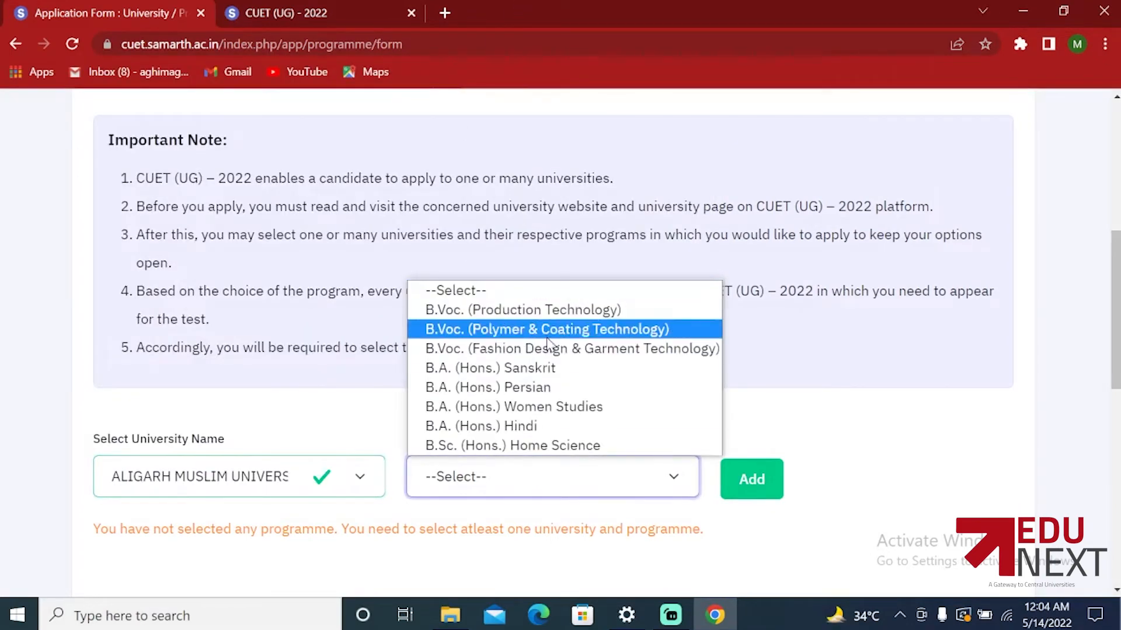
left_click(550, 311)
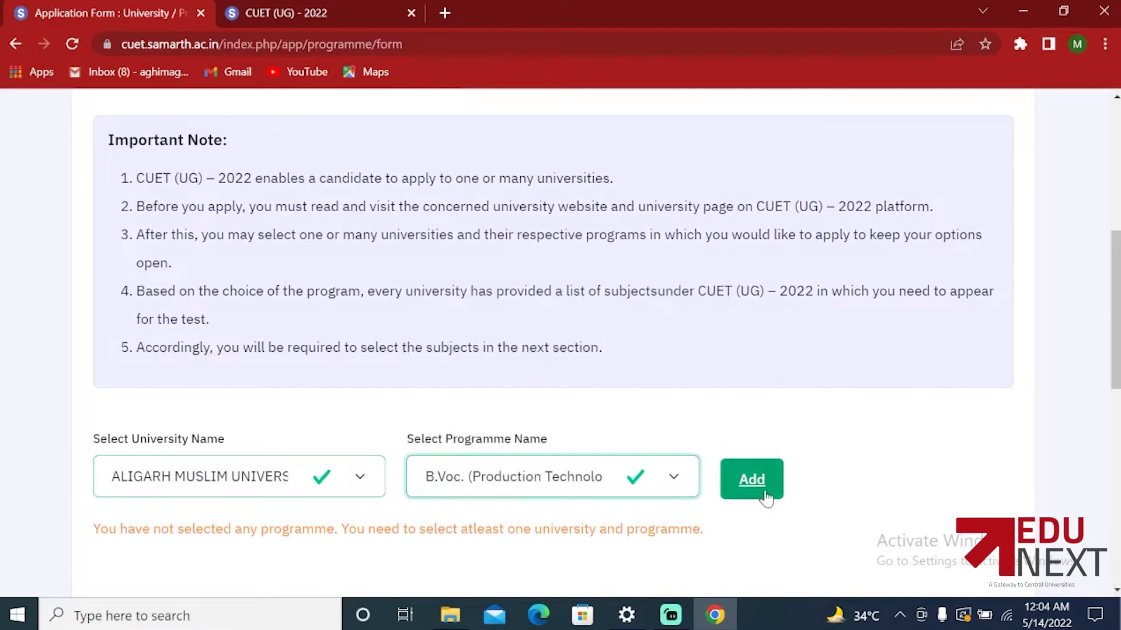
left_click(753, 480)
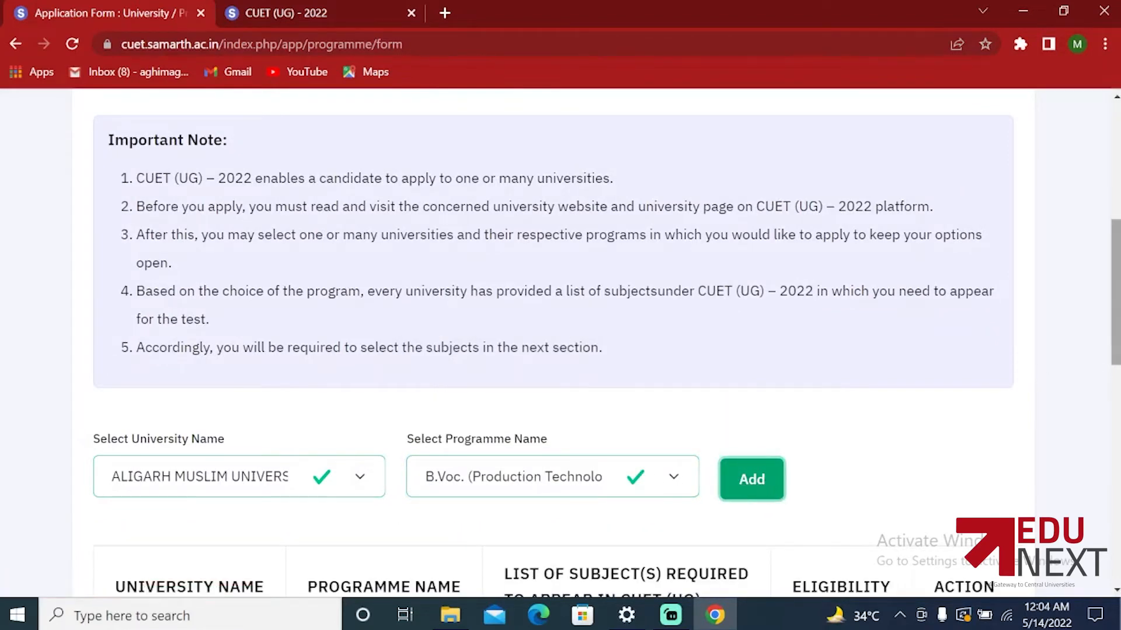
- Retry adding the Aligarh B.Voc. choice, dismiss the already-selected error, then open the university list
scroll(796, 462, "down", 5)
scroll(601, 347, "up", 1)
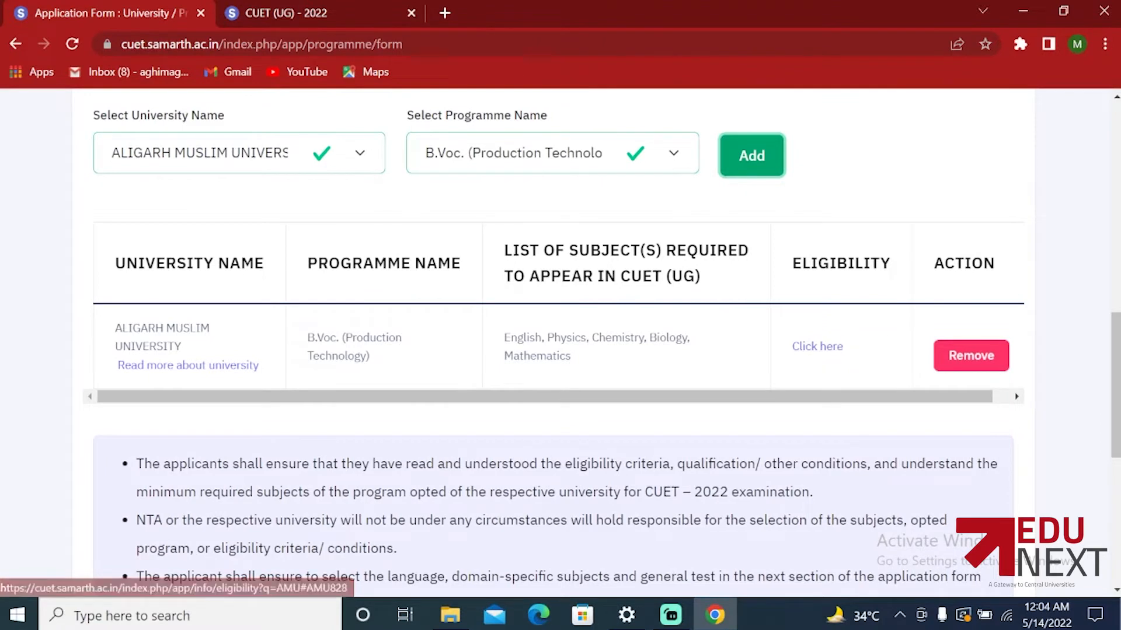
scroll(1109, 351, "down", 1)
scroll(560, 344, "down", 3)
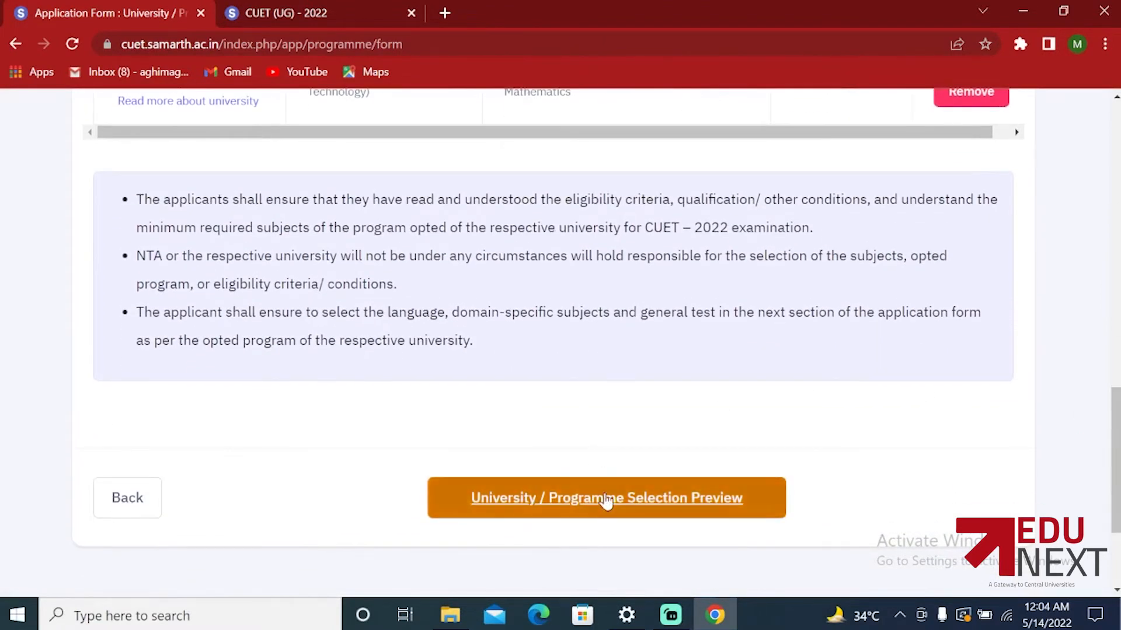
scroll(1101, 361, "up", 7)
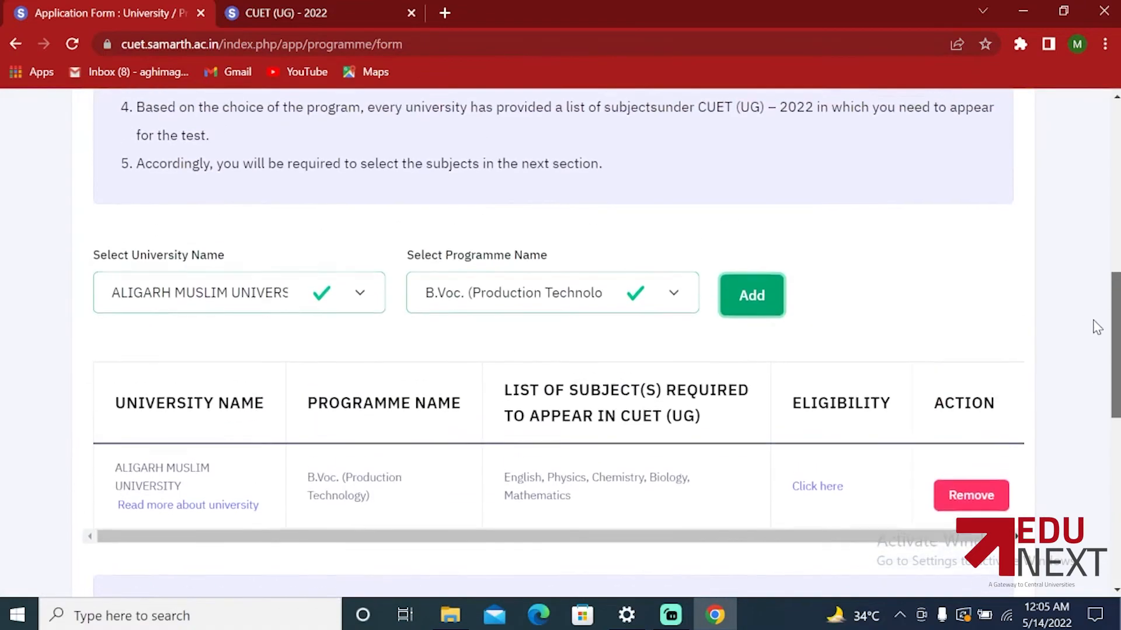
left_click(752, 324)
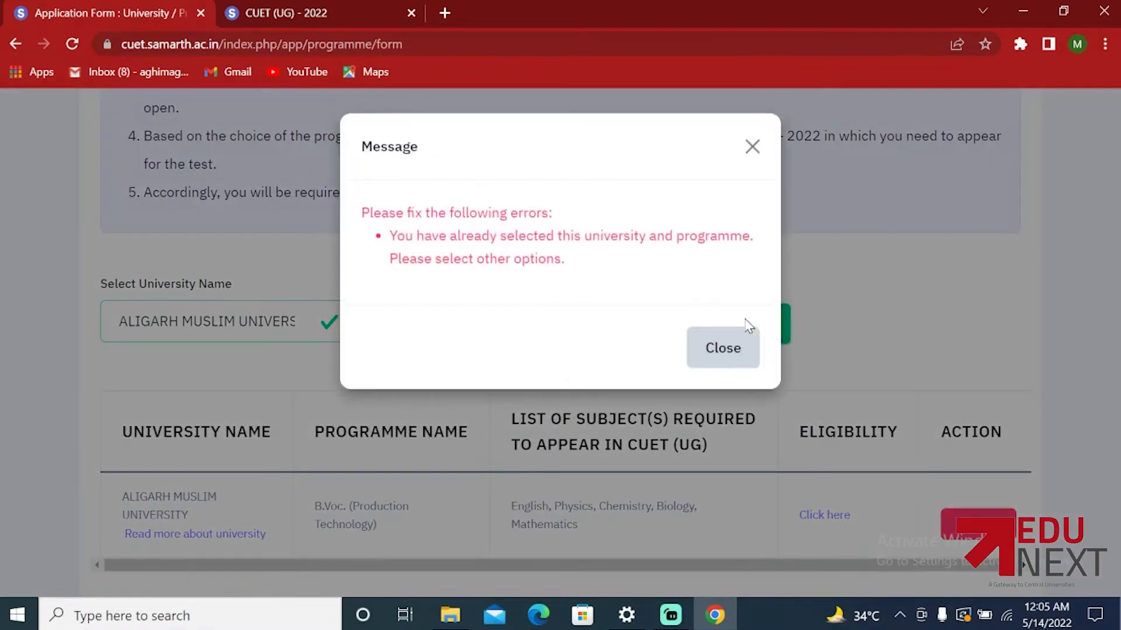
left_click(724, 349)
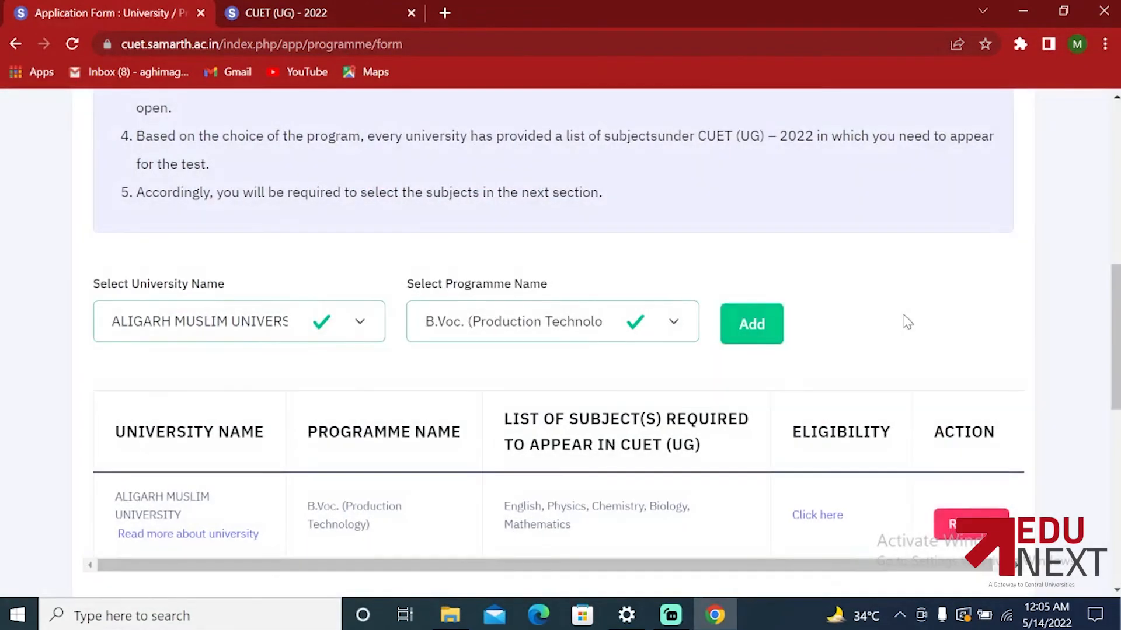
scroll(1116, 302, "up", 2)
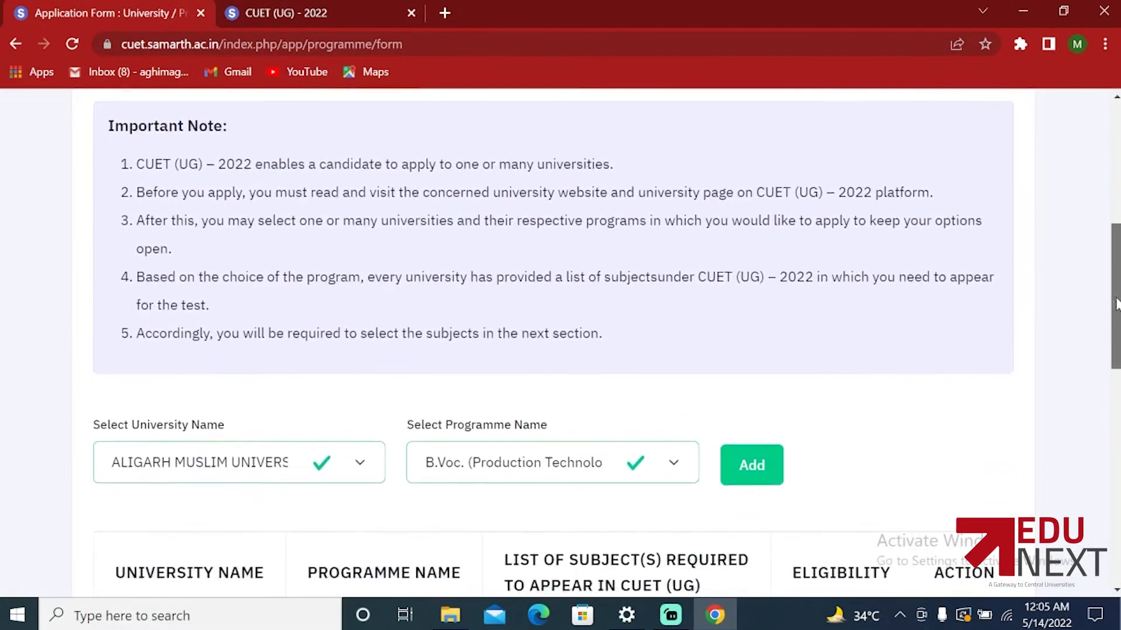
scroll(1116, 301, "down", 2)
left_click(375, 335)
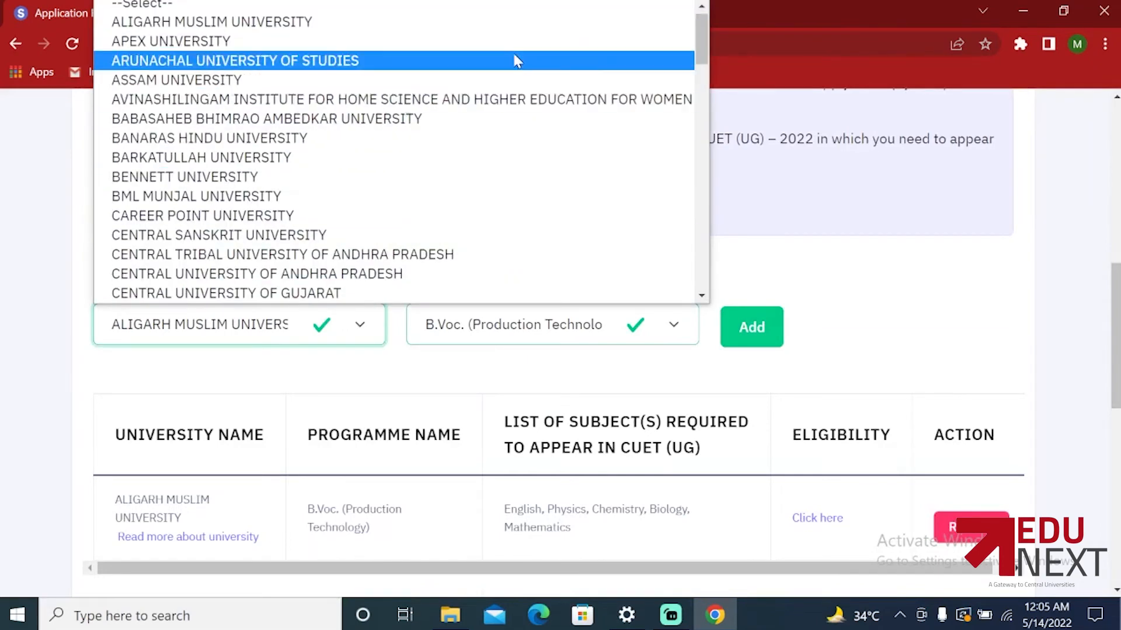
- Add BABASAHEB BHIMRAO AMBEDKAR UNIVERSITY with B.Sc. Life Sciences as the second choice
left_click(604, 118)
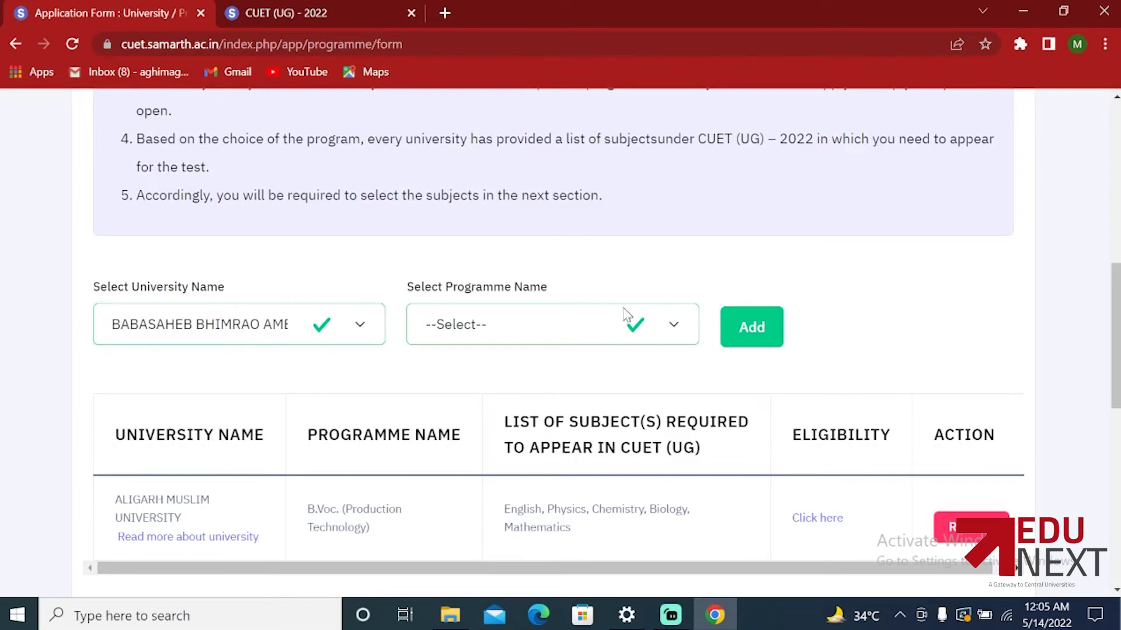
left_click(660, 326)
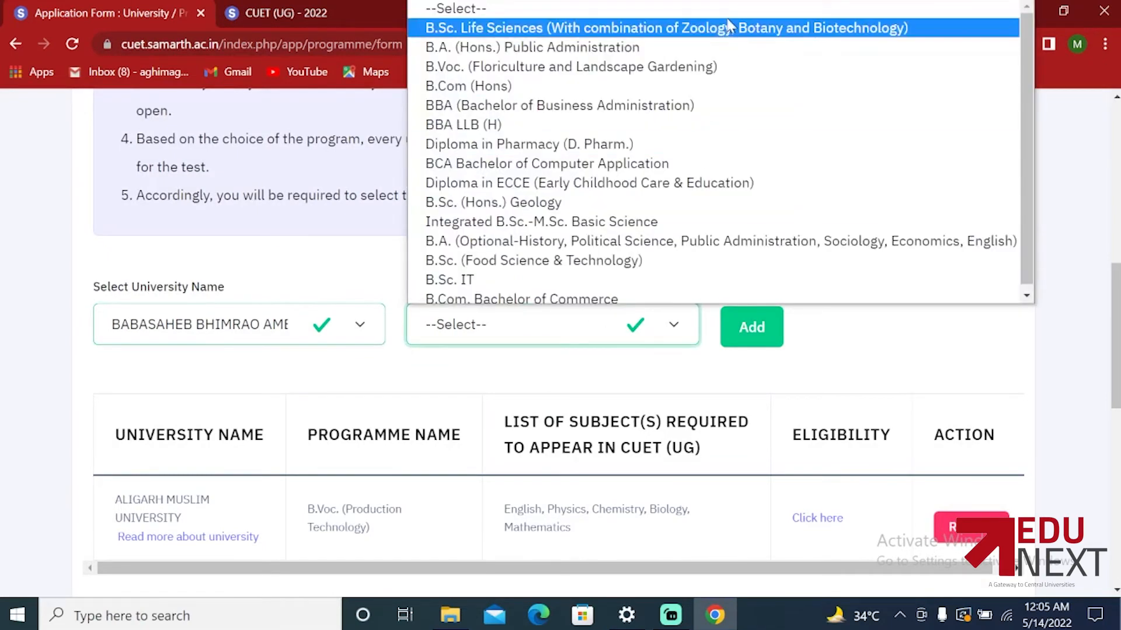
left_click(727, 28)
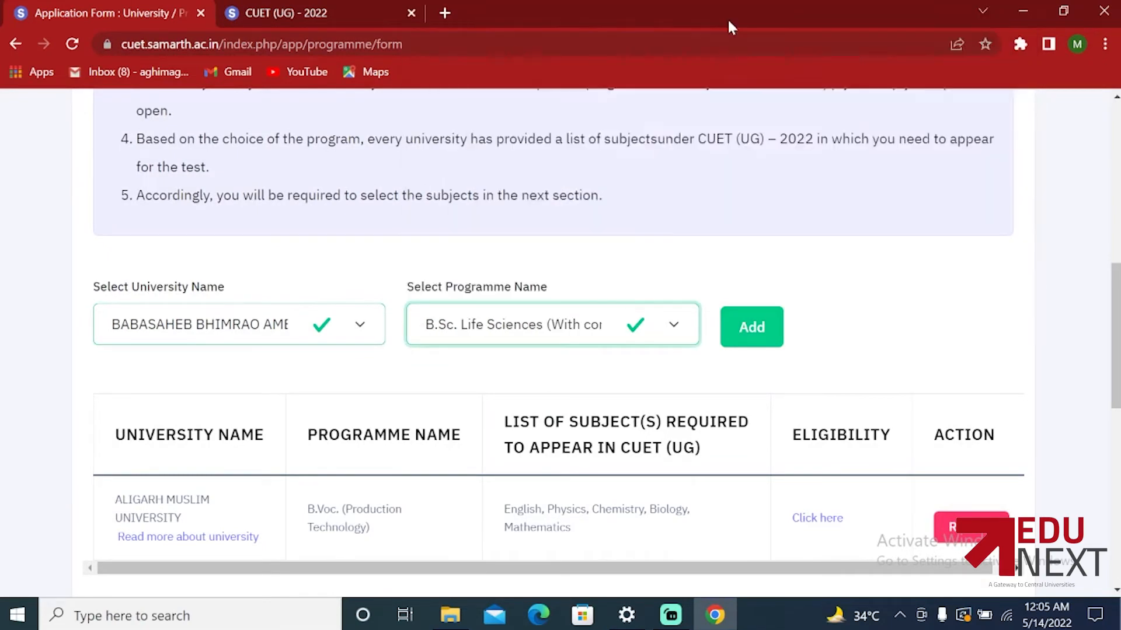
left_click(751, 327)
left_click_drag(1112, 325, 1114, 470)
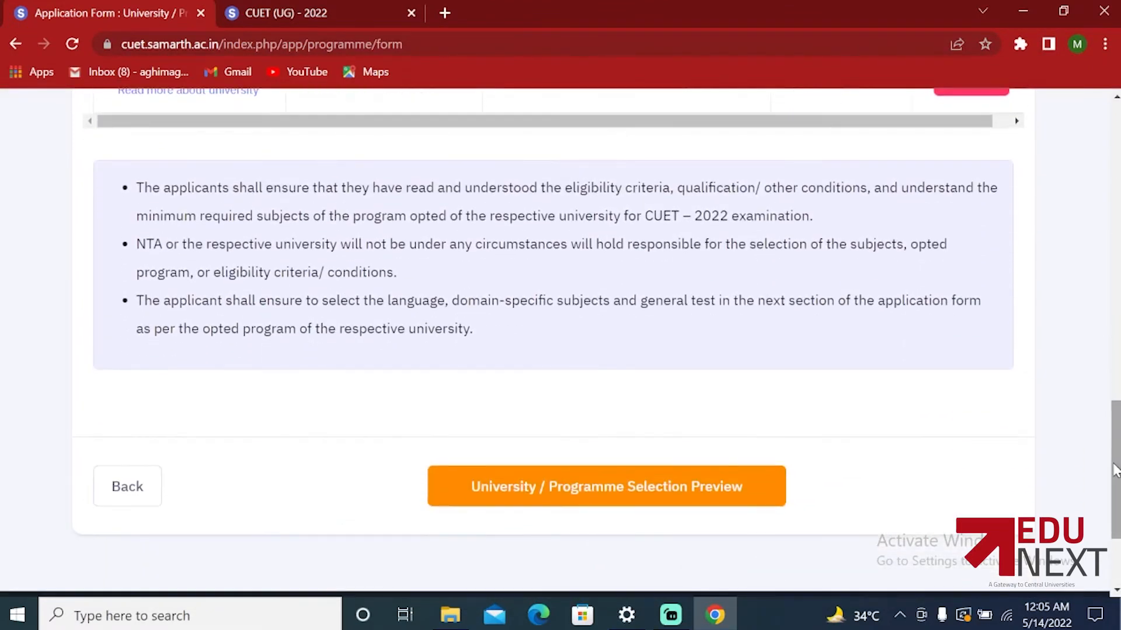
- Preview both chosen programmes and open the first row's eligibility details in a new tab
left_click(550, 501)
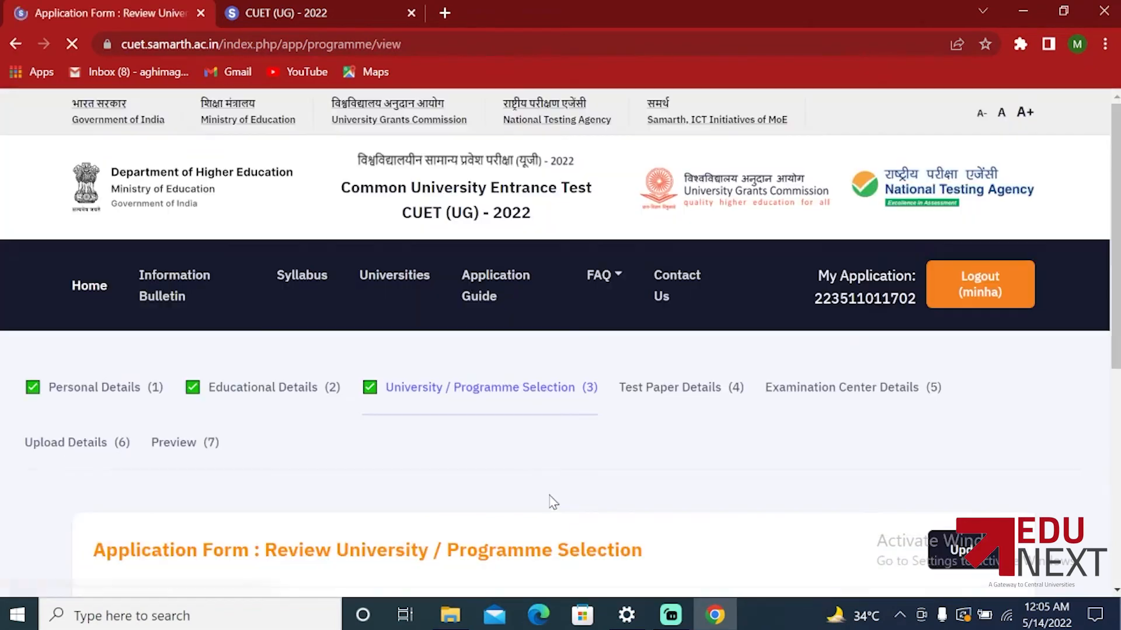
scroll(560, 344, "down", 10)
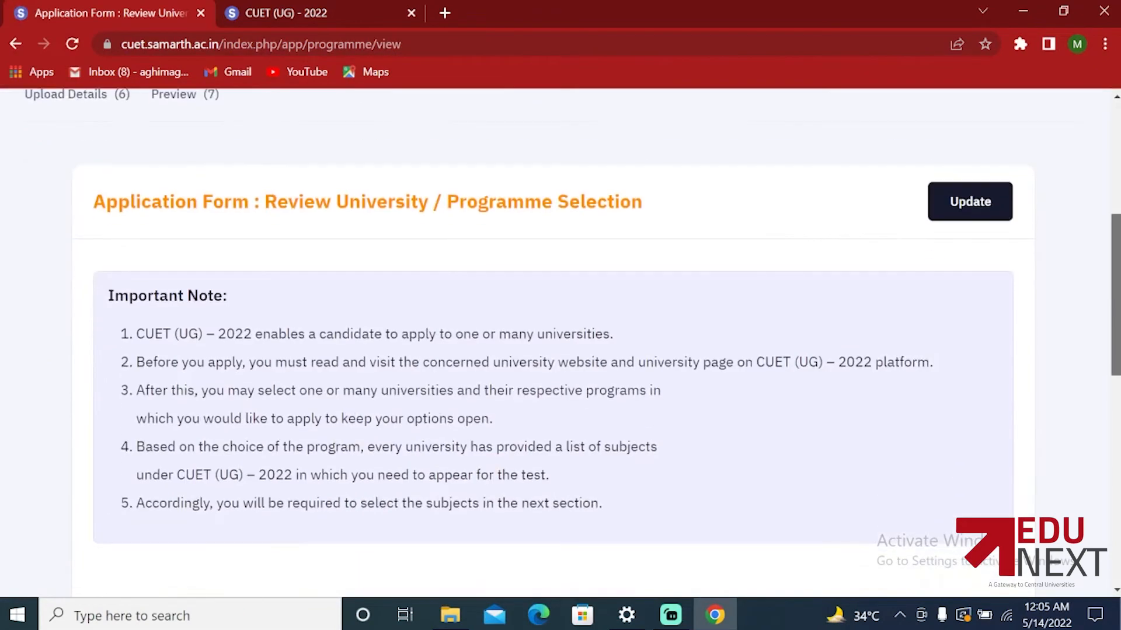
scroll(560, 344, "down", 5)
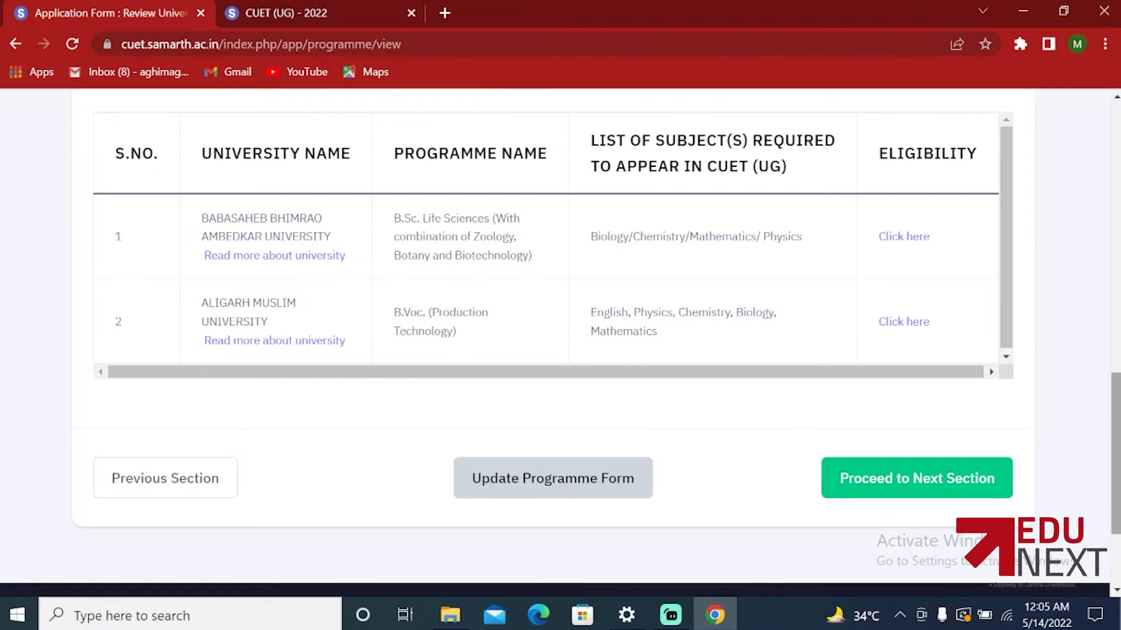
left_click(910, 241)
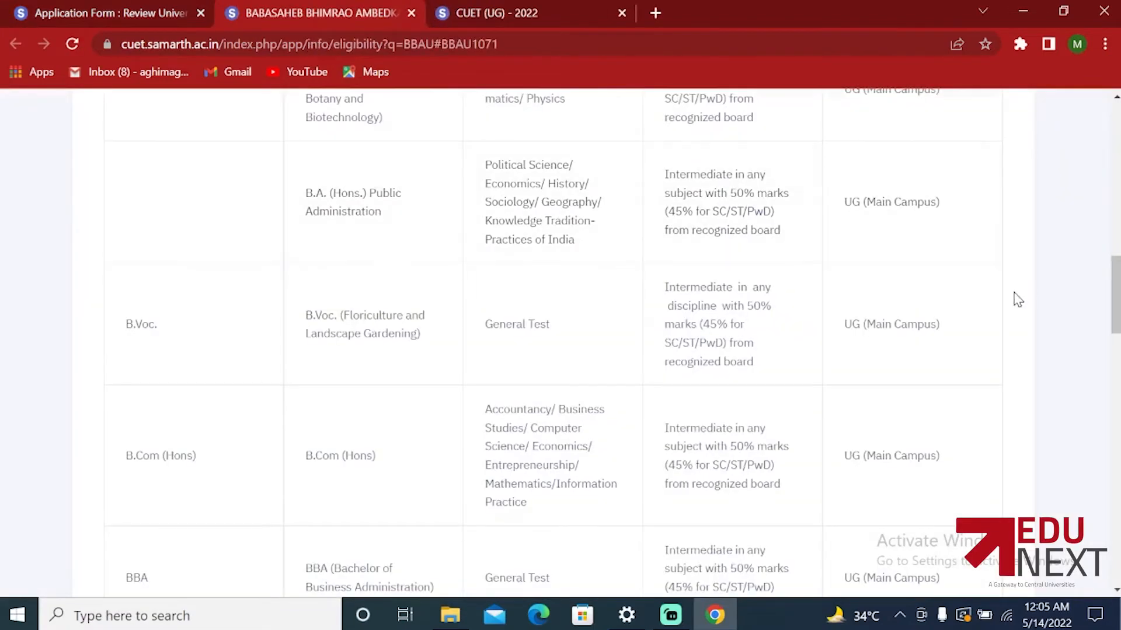
left_click_drag(1117, 287, 1117, 259)
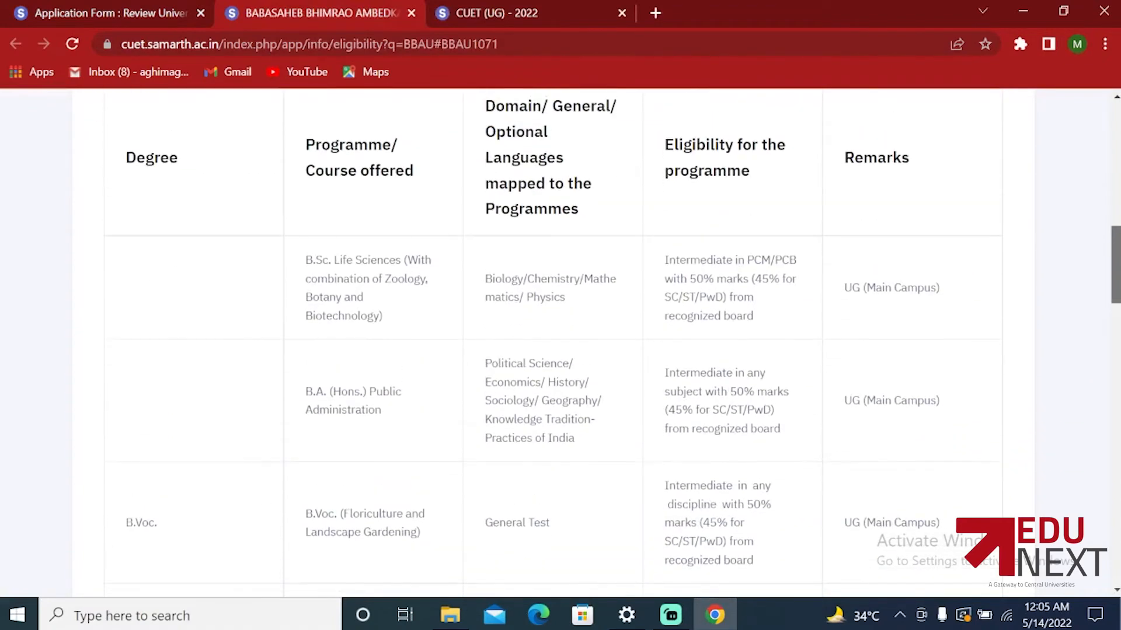
left_click(67, 7)
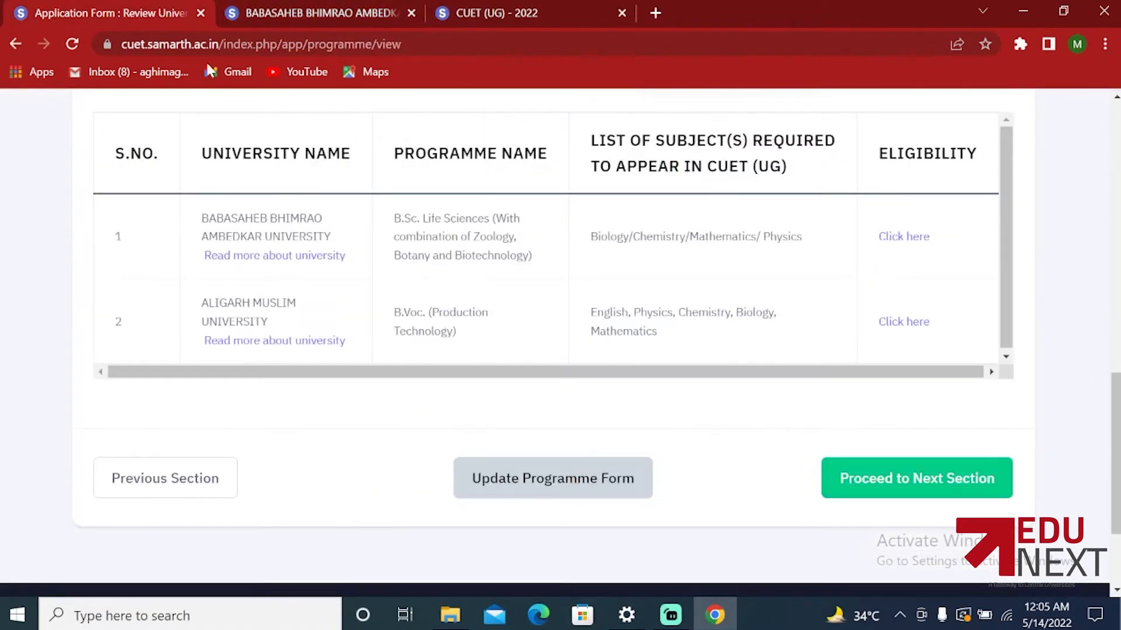
- Proceed to Test Paper / Subject(s) Selection and scroll to the First and Second Slot fields
left_click(883, 489)
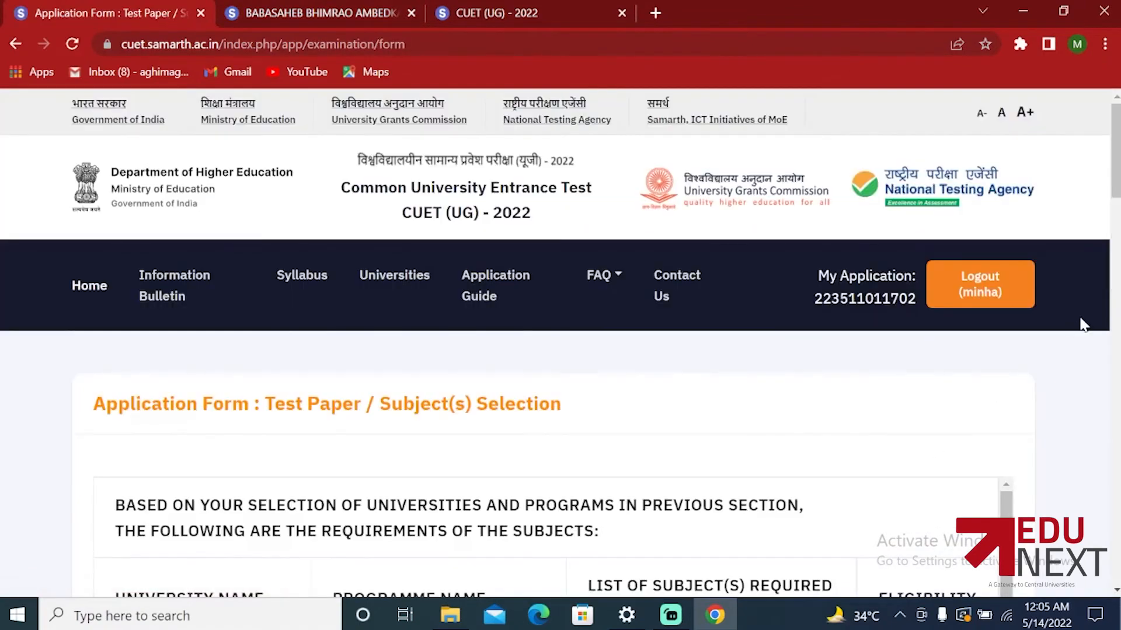
left_click_drag(1114, 175, 1117, 350)
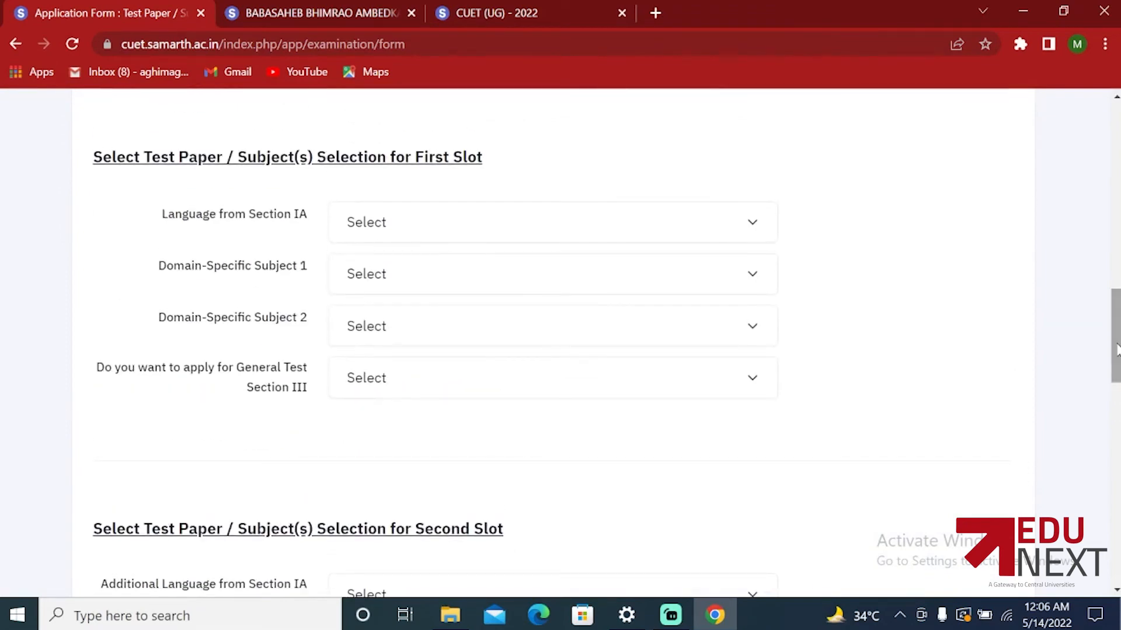
left_click_drag(1116, 349, 1116, 420)
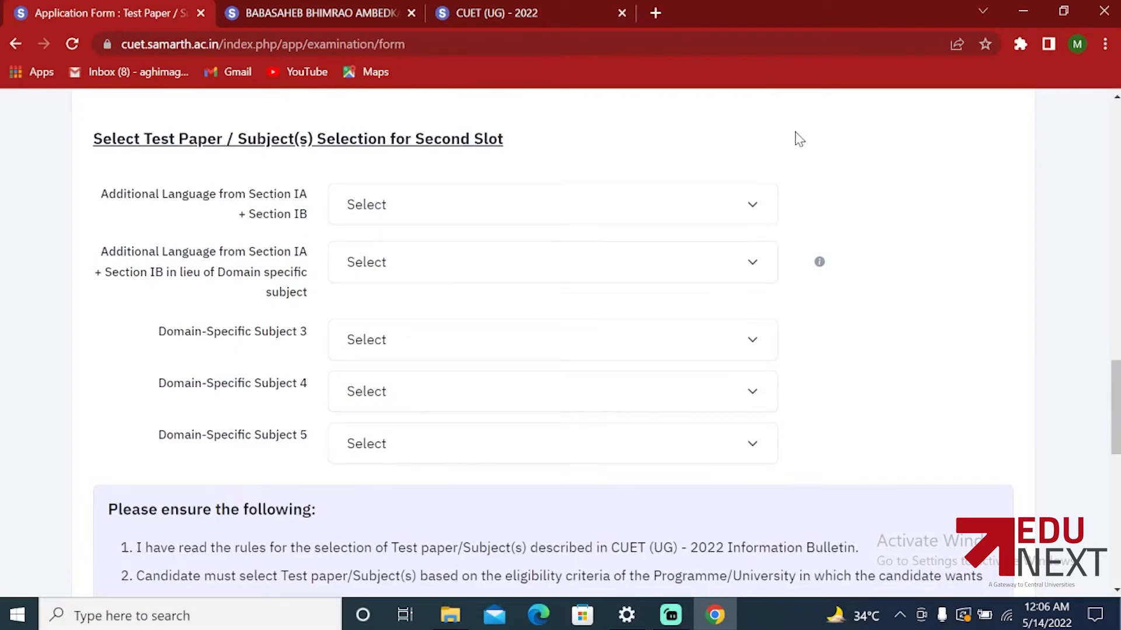
- Compare the Babasaheb Bhimrao Ambedkar eligibility tab with the subject form, returning to University / Programme Selection
left_click(313, 13)
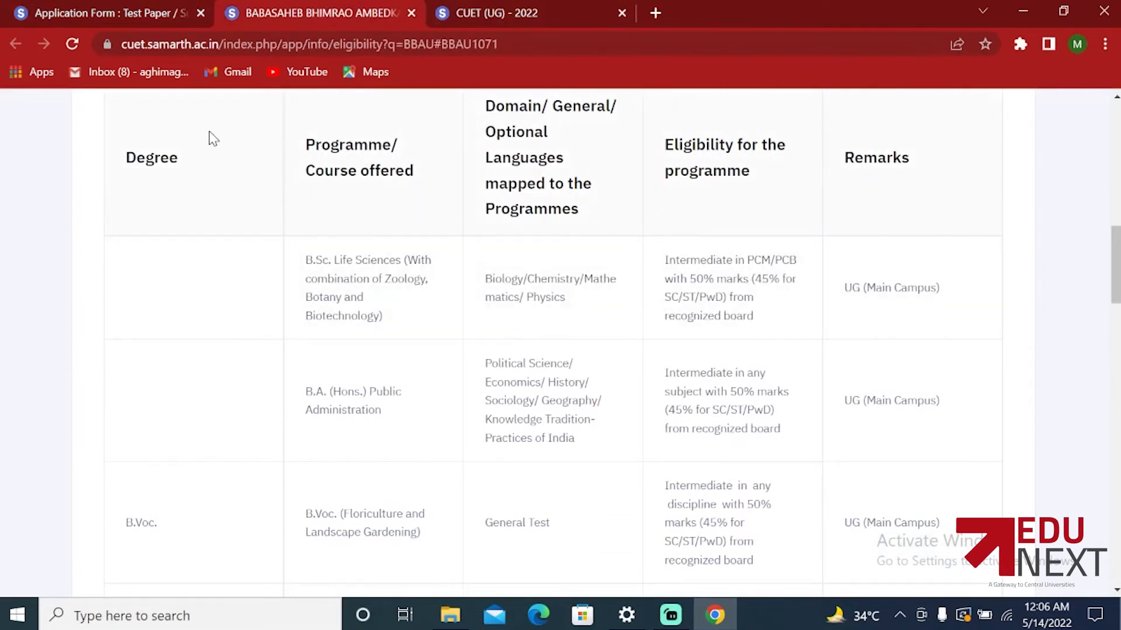
left_click(42, 7)
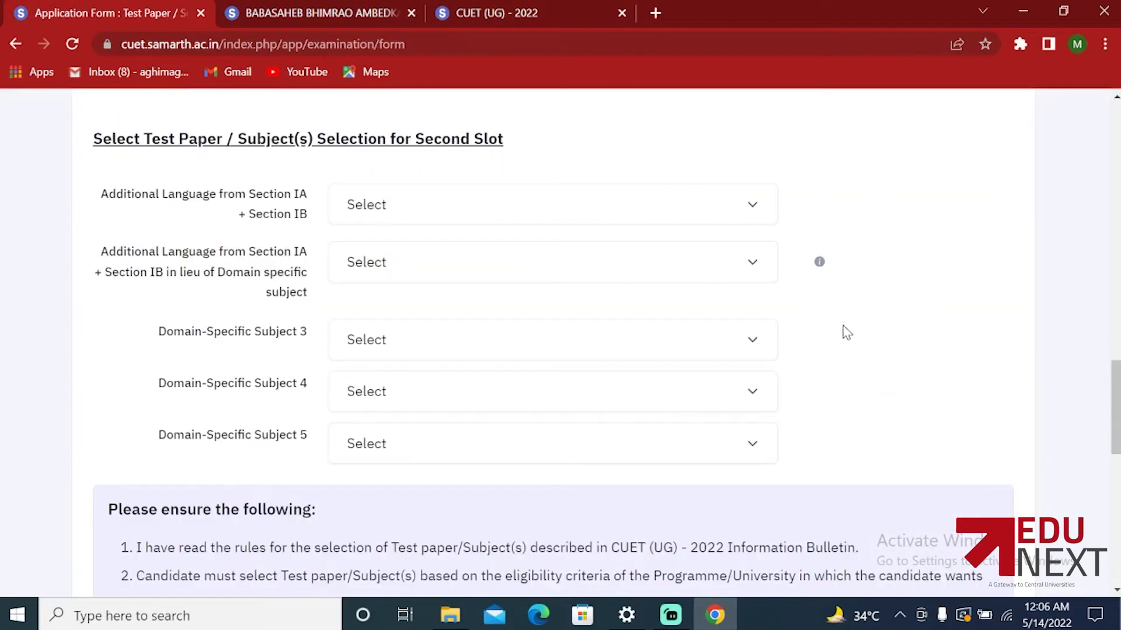
left_click_drag(1117, 409, 1096, 226)
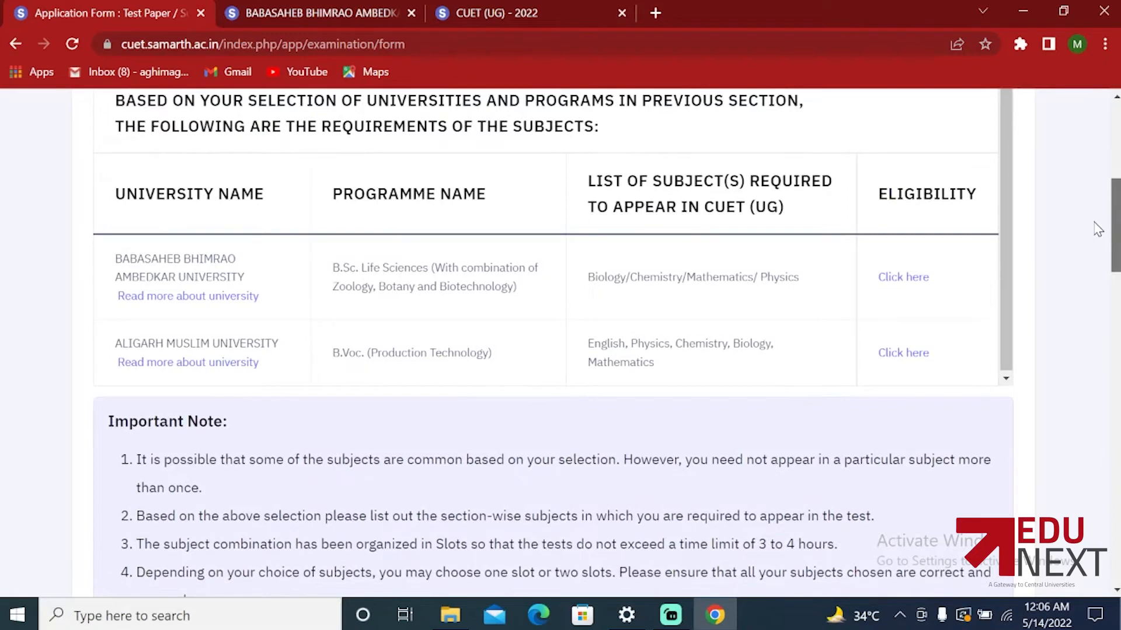
scroll(1097, 229, "down", 1)
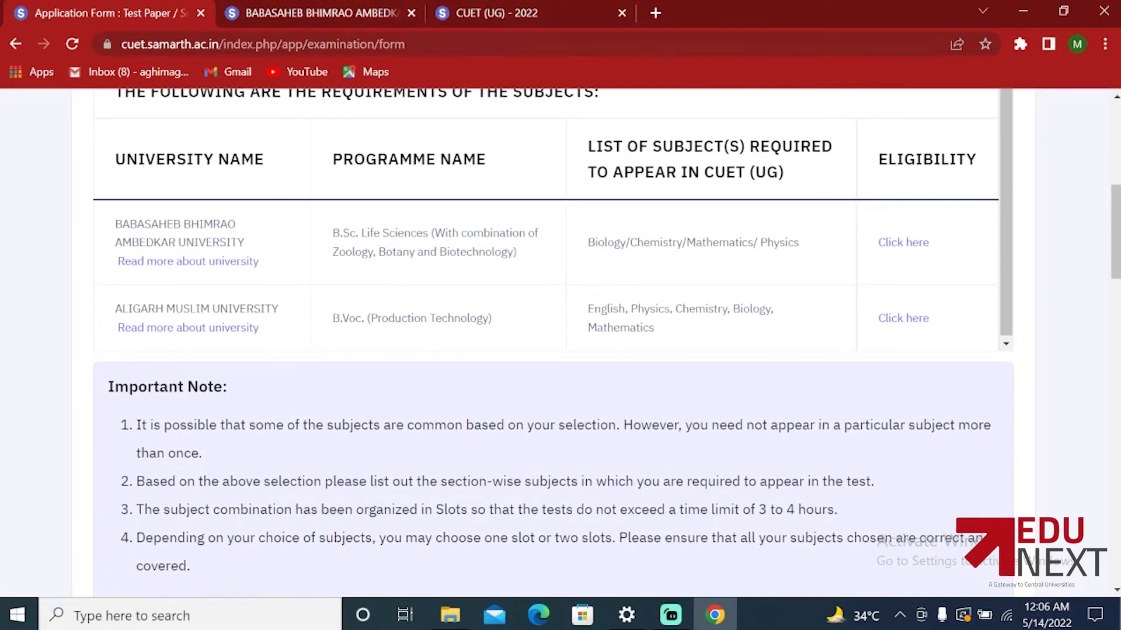
left_click(282, 12)
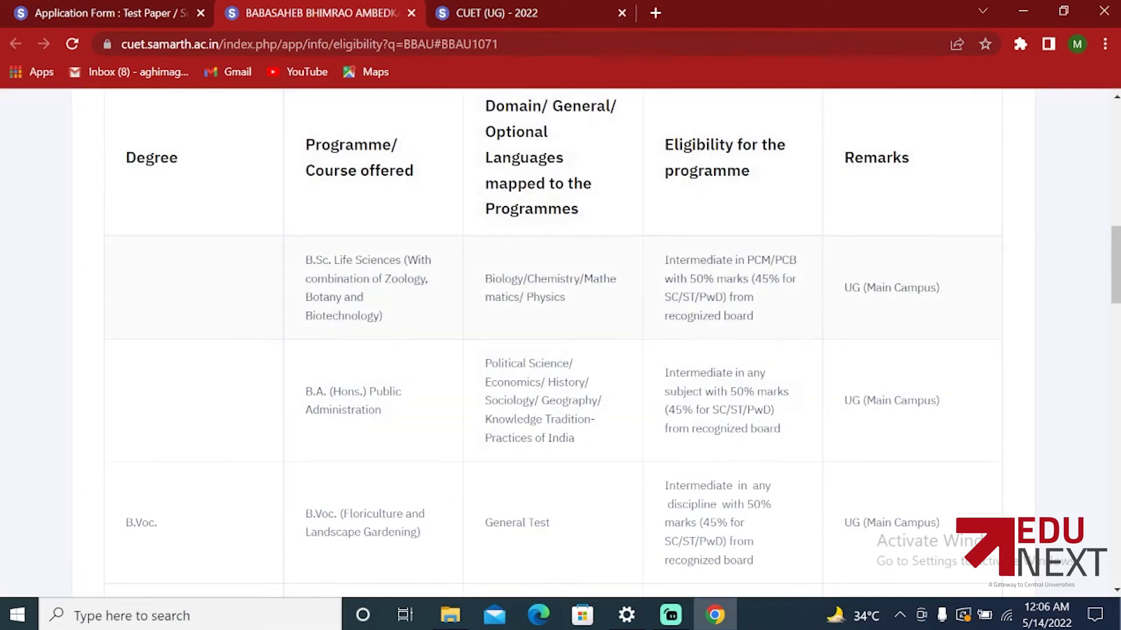
left_click_drag(1115, 285, 1116, 316)
left_click_drag(1116, 311, 1110, 293)
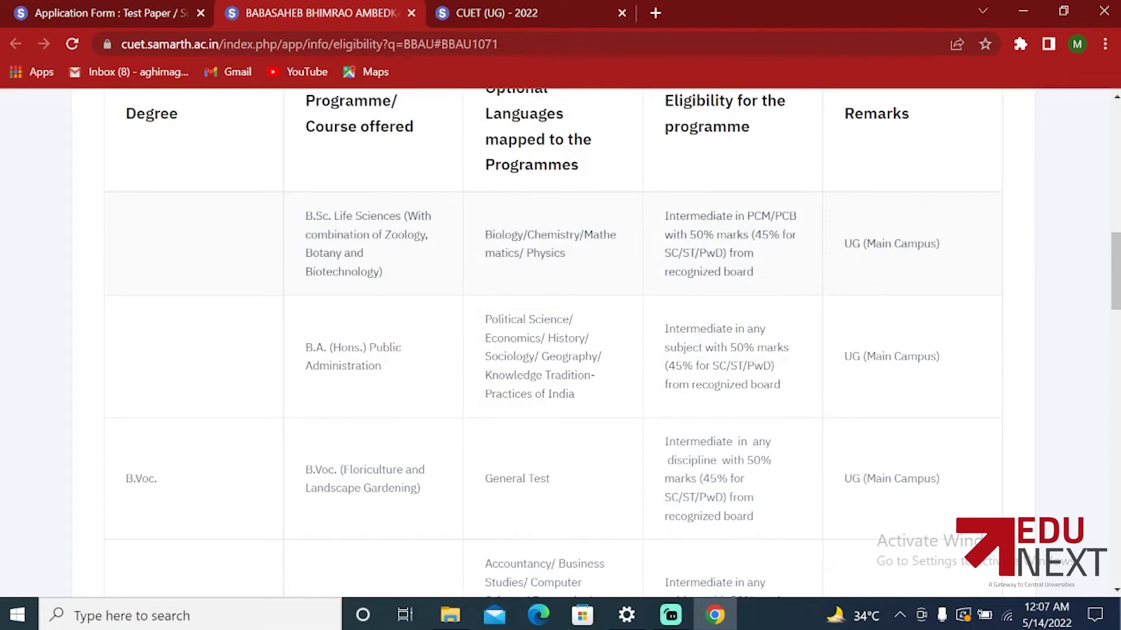
scroll(607, 350, "up", 1)
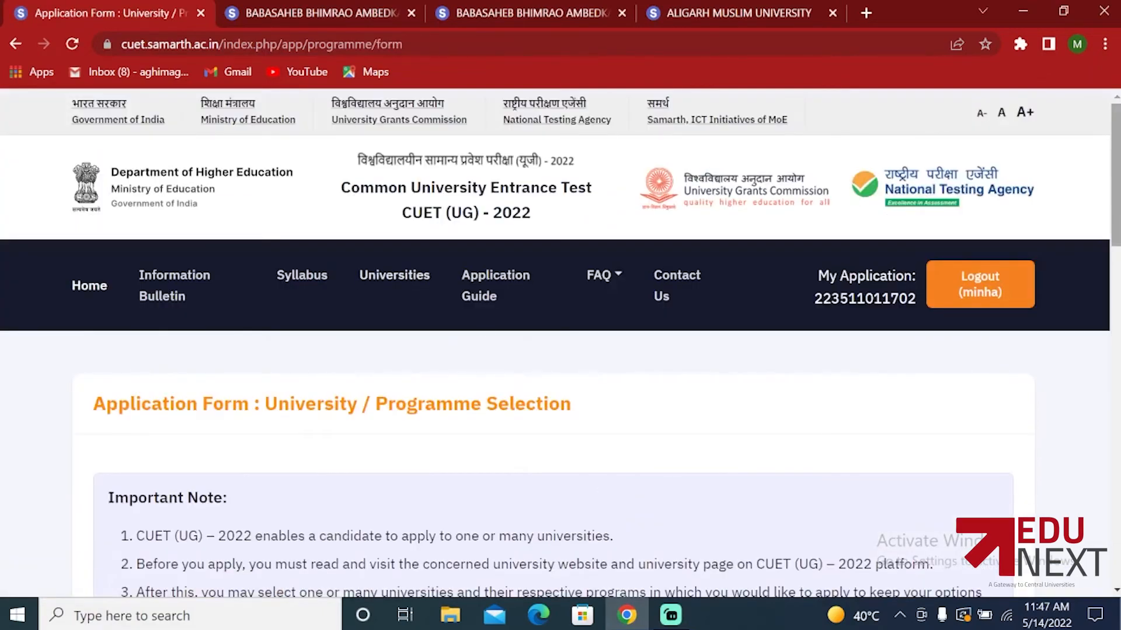
- Review both saved university/programme choices in the table, then proceed to the Test Paper / Subject(s) Selection form
left_click_drag(1114, 198, 1114, 543)
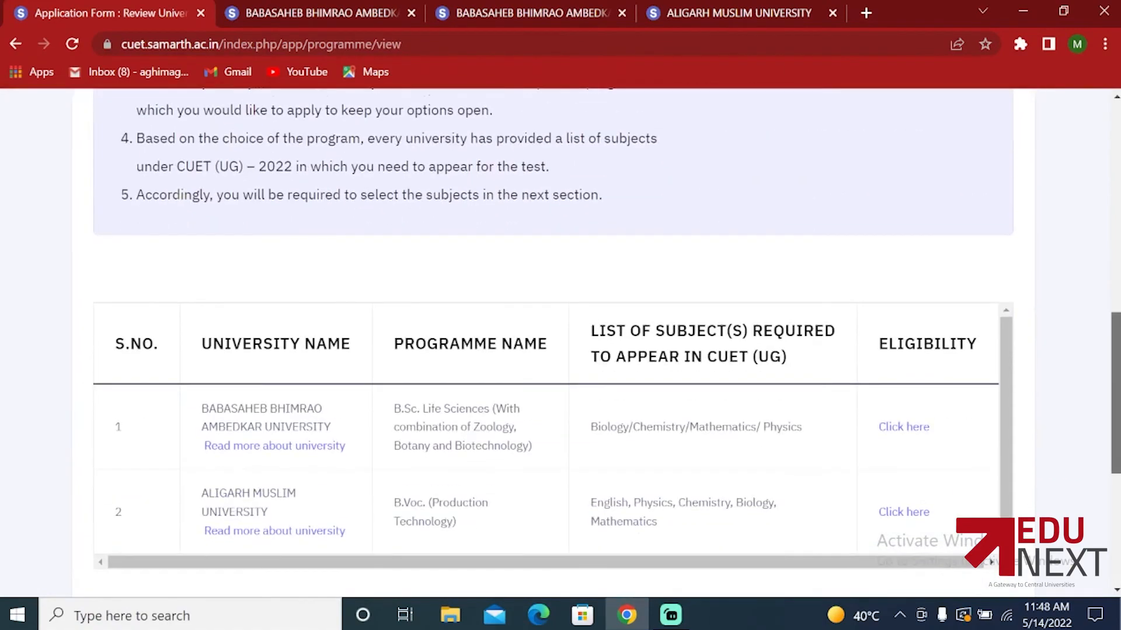
left_click_drag(1115, 397, 1115, 500)
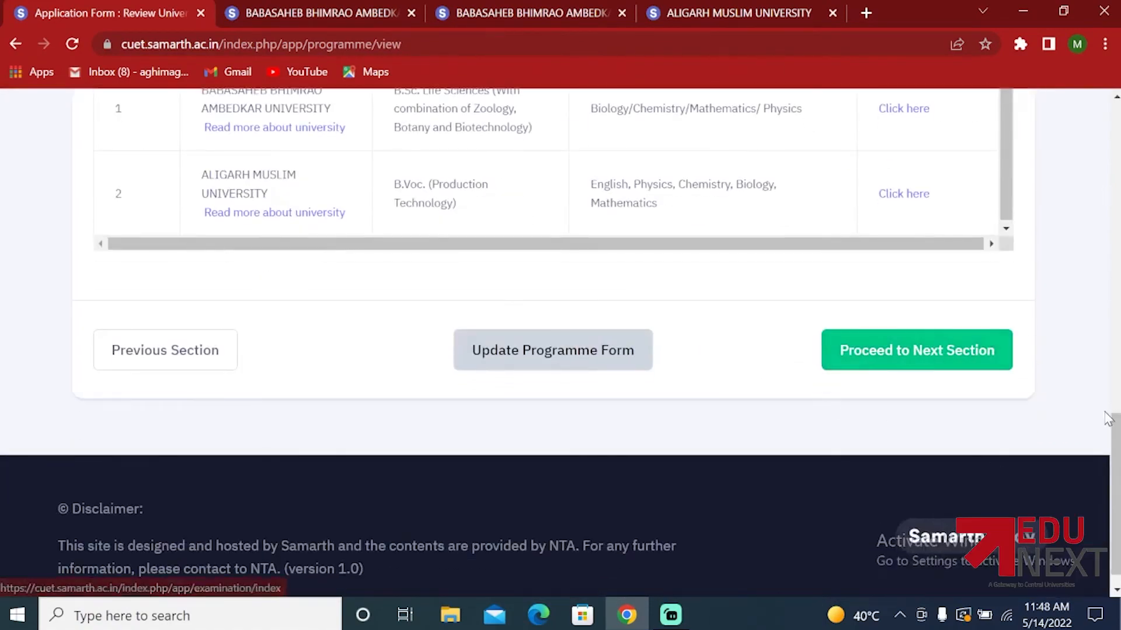
left_click_drag(1106, 417, 1106, 375)
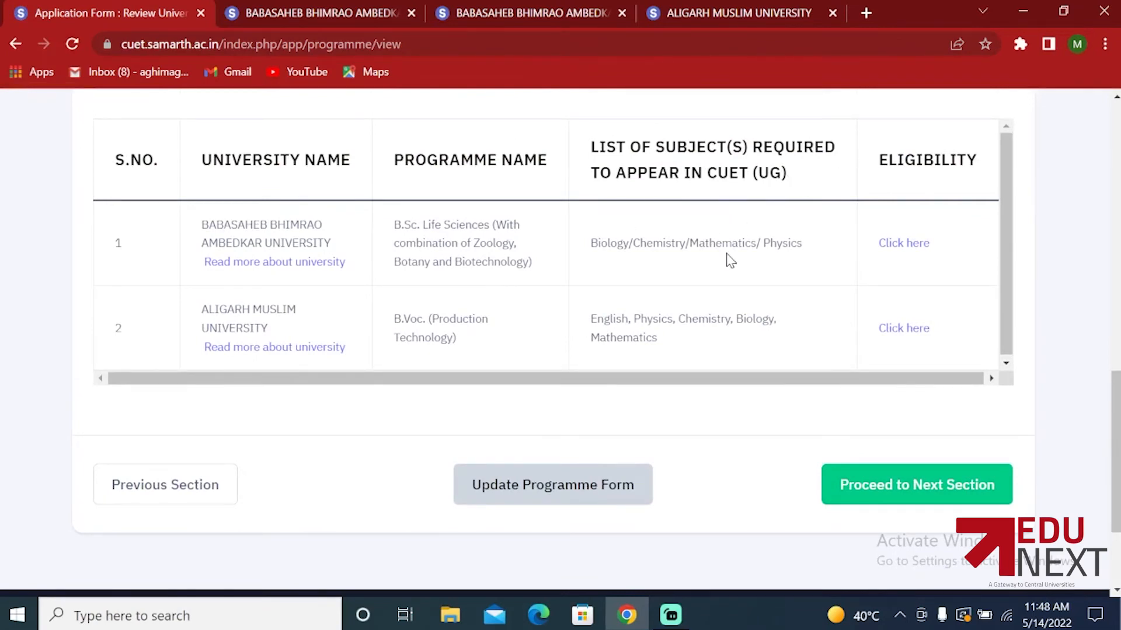
left_click_drag(1115, 408, 1114, 420)
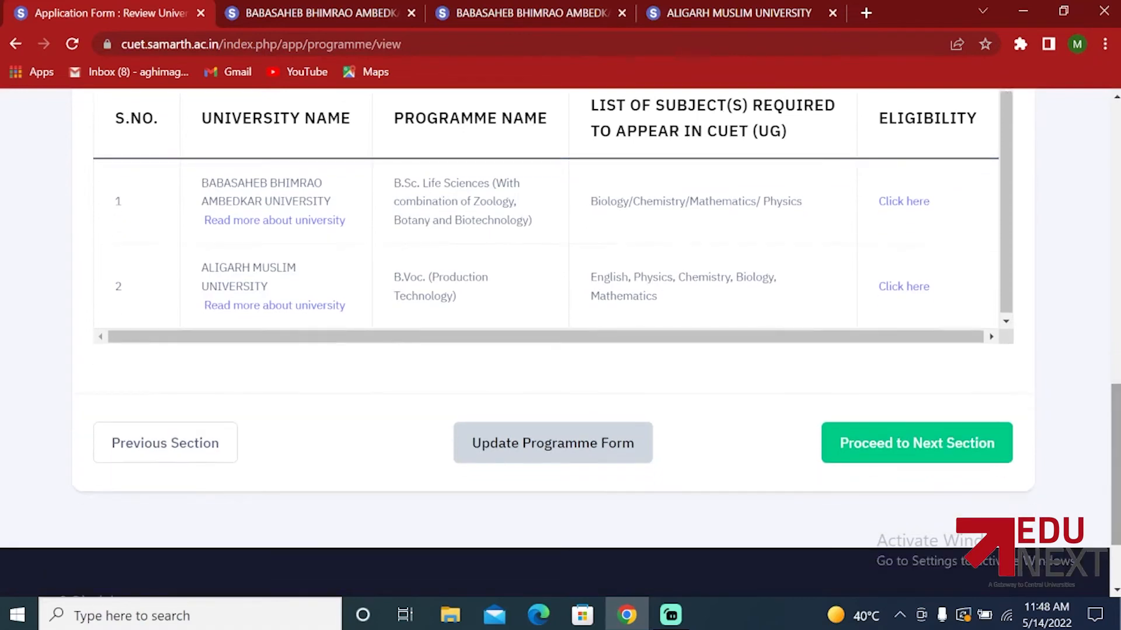
left_click(936, 442)
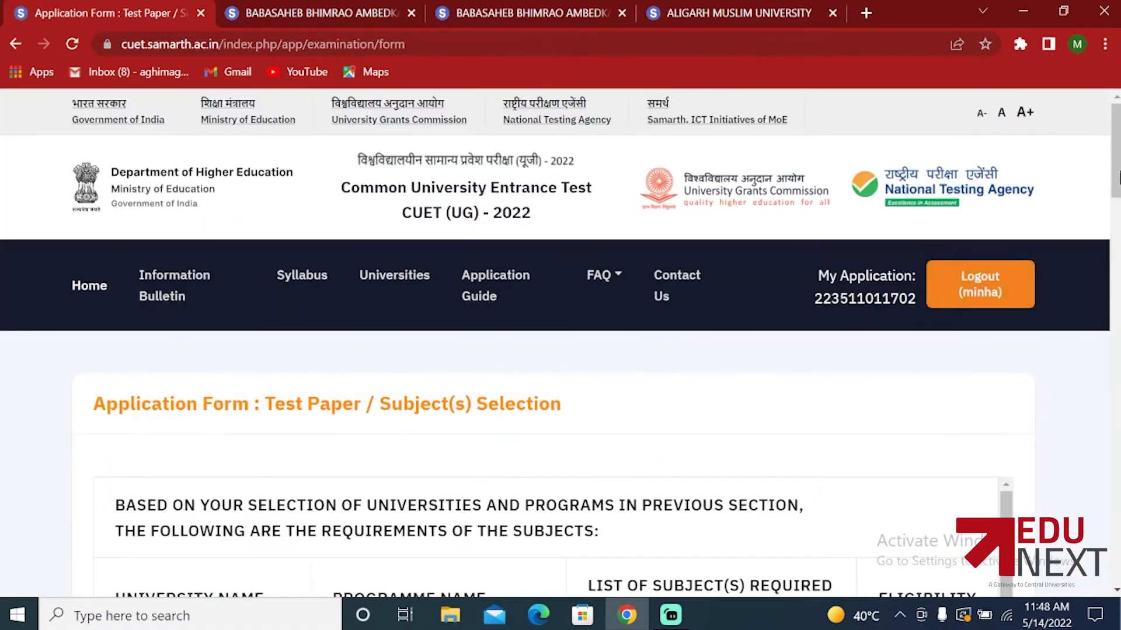
left_click_drag(1117, 178, 1118, 353)
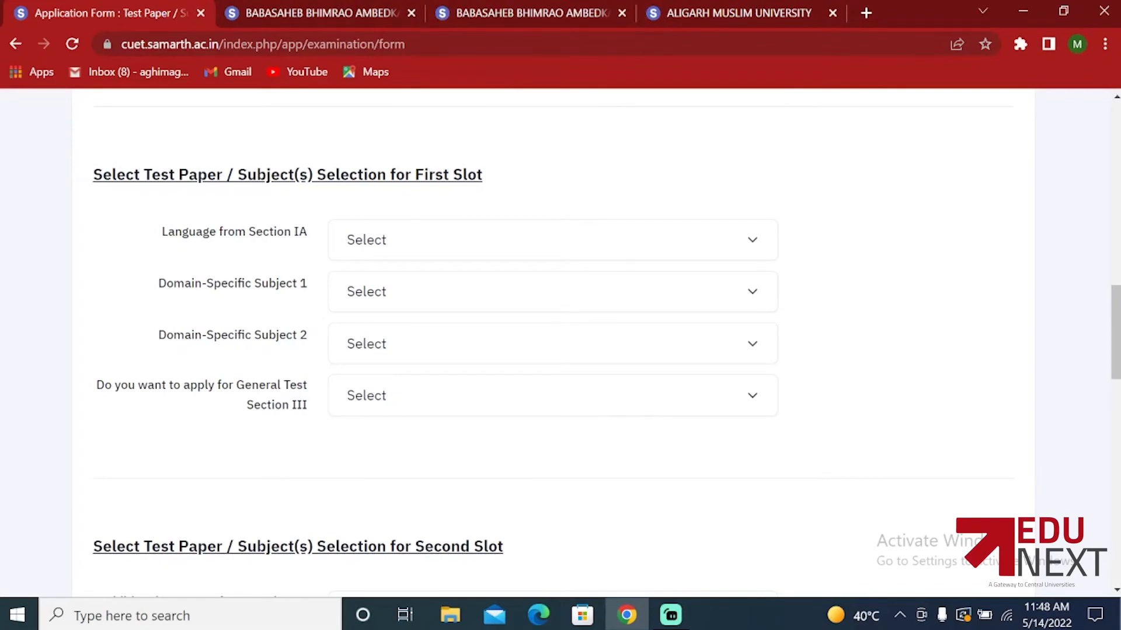
- Review BBAU's Programme(s) Information eligibility table in a new tab, then return to the First Slot fields
scroll(555, 342, "up", 10)
scroll(555, 342, "down", 1)
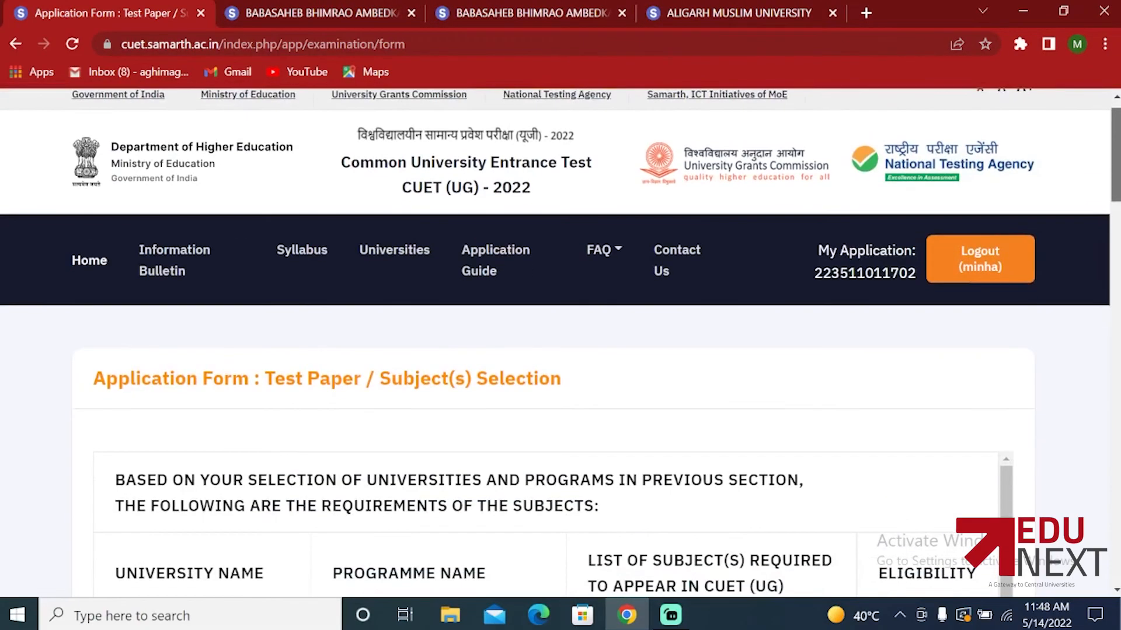
scroll(804, 262, "down", 6)
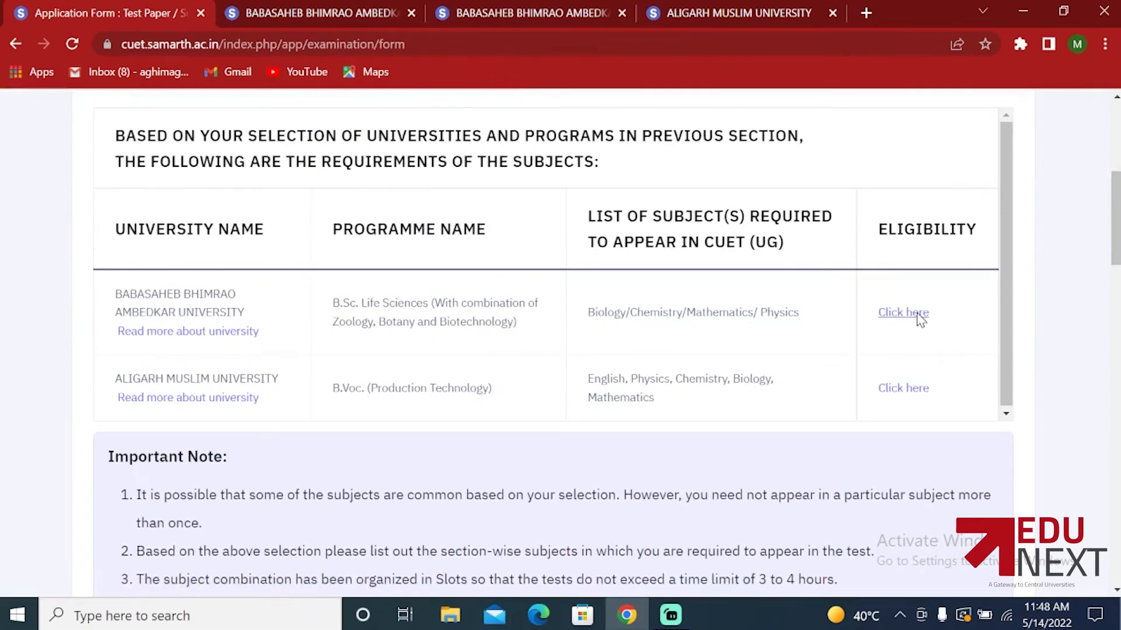
left_click(915, 314)
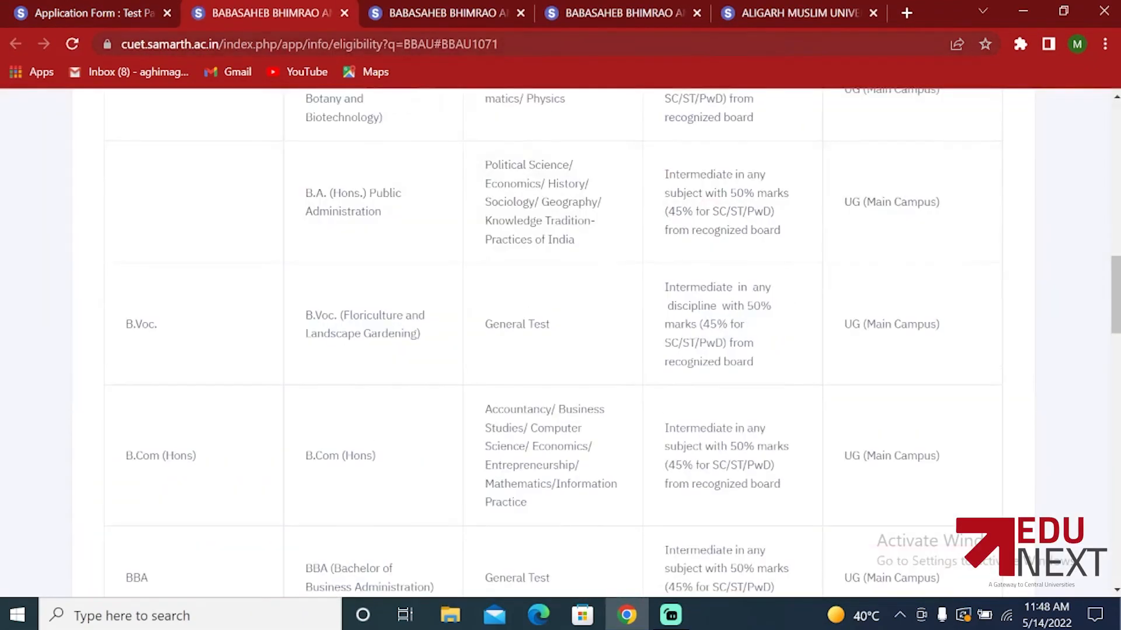
scroll(561, 345, "up", 7)
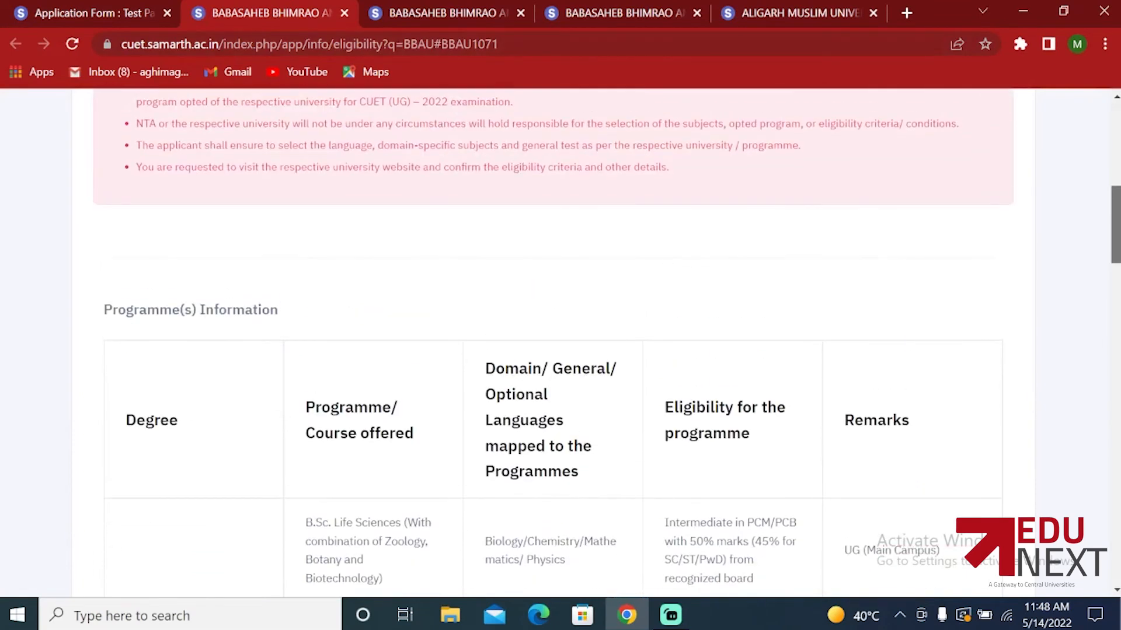
scroll(560, 344, "down", 2)
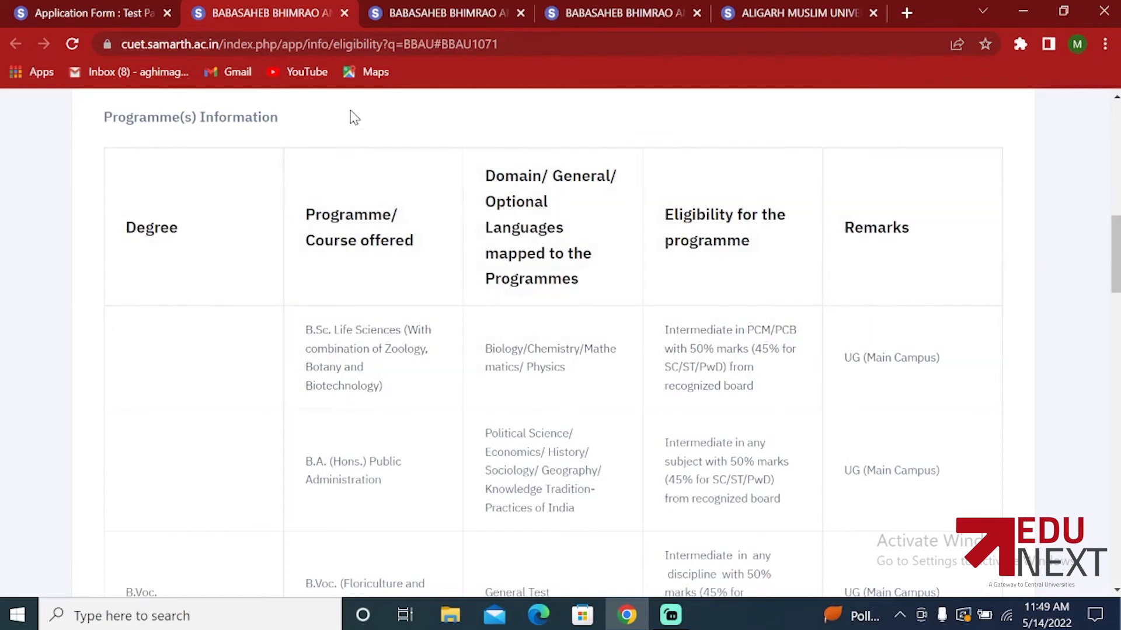
left_click(133, 8)
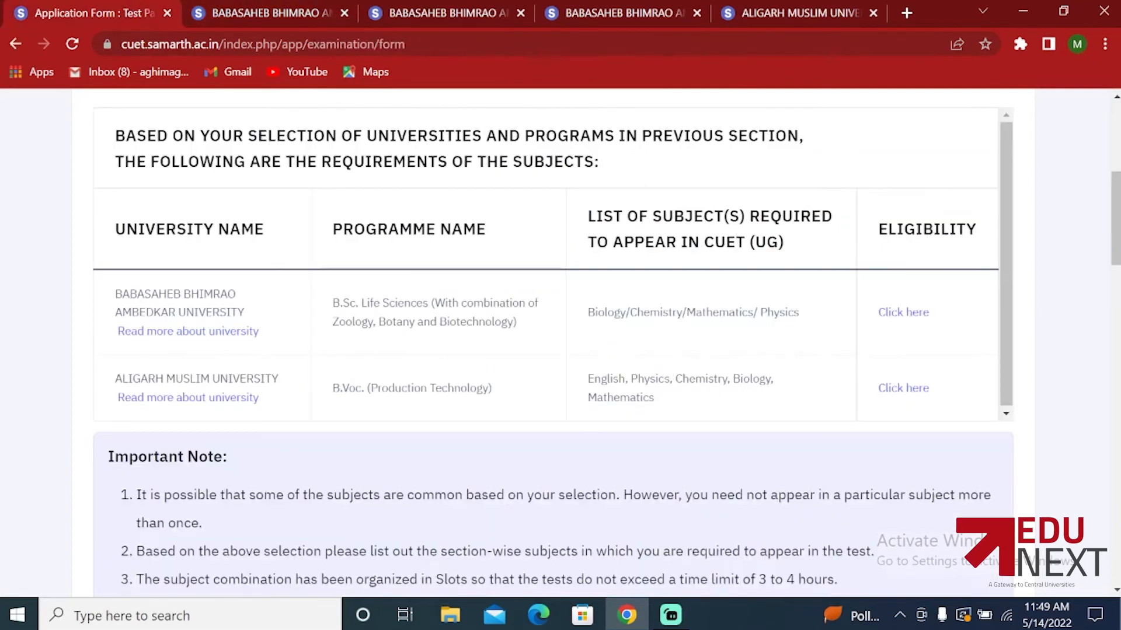
scroll(894, 337, "down", 8)
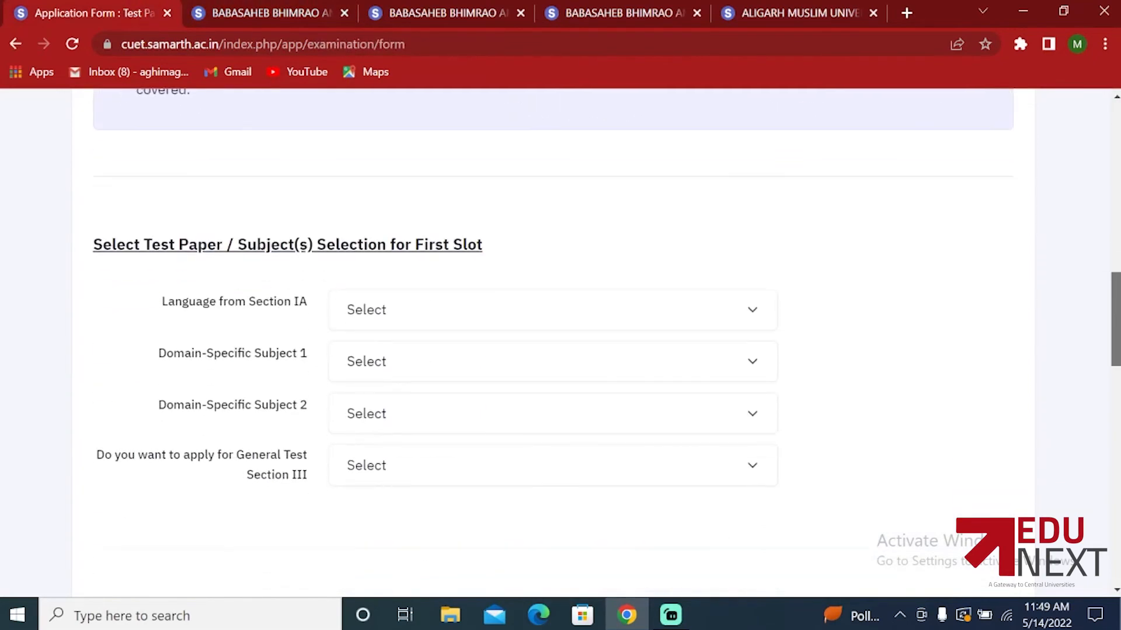
- Choose 101 : English as the language and Biology as Domain-Specific Subject 1, rechecking BBAU eligibility
left_click(759, 307)
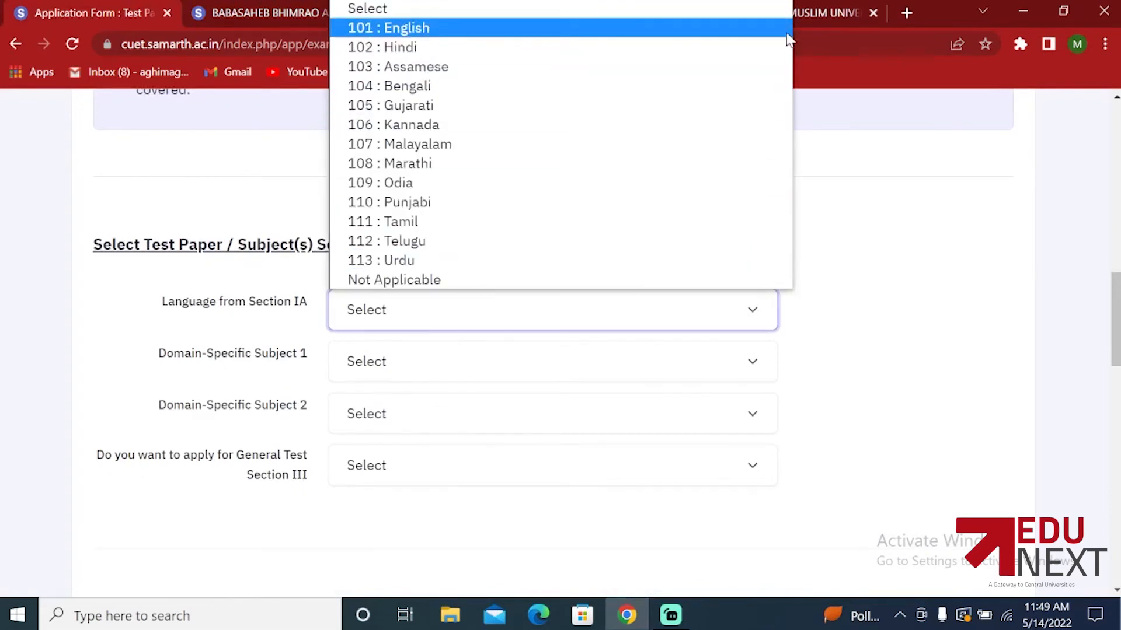
left_click(785, 30)
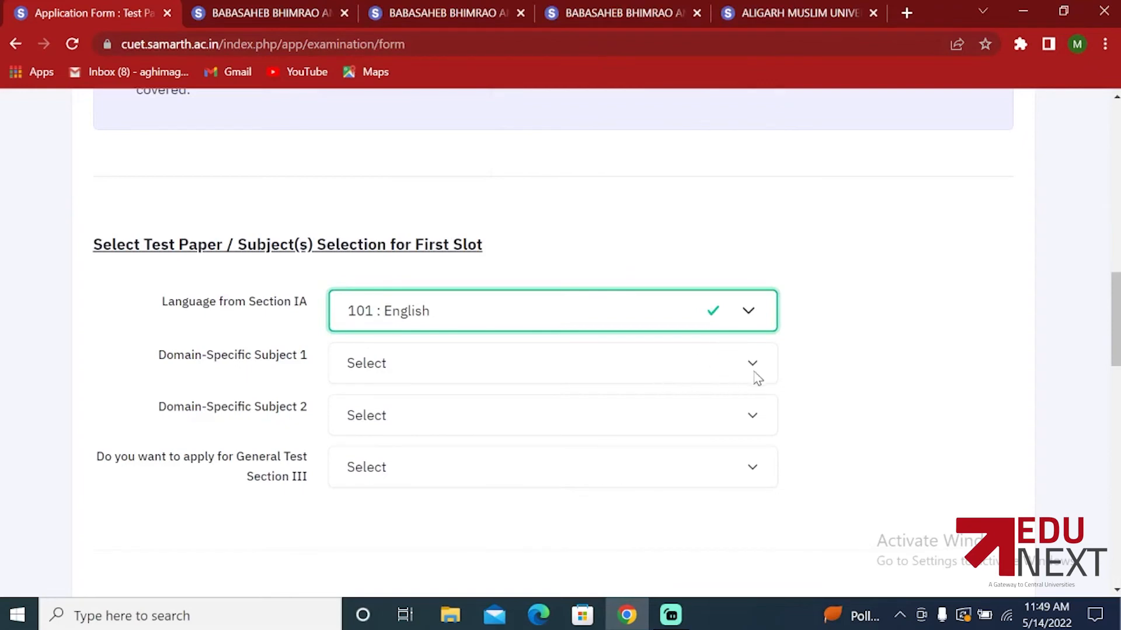
left_click(754, 373)
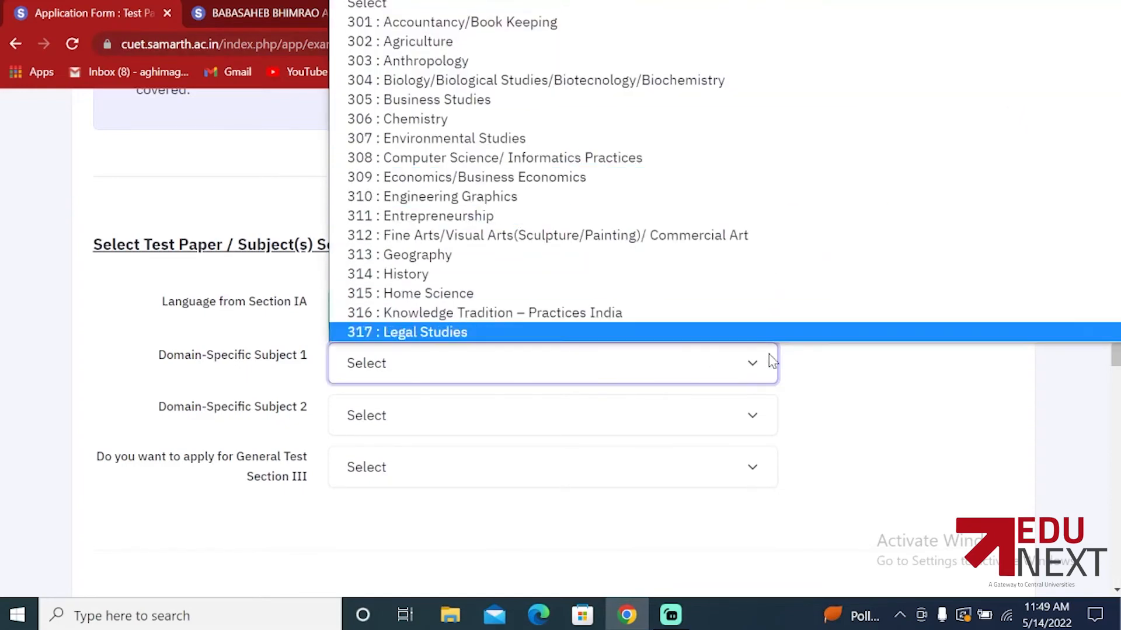
left_click(285, 7)
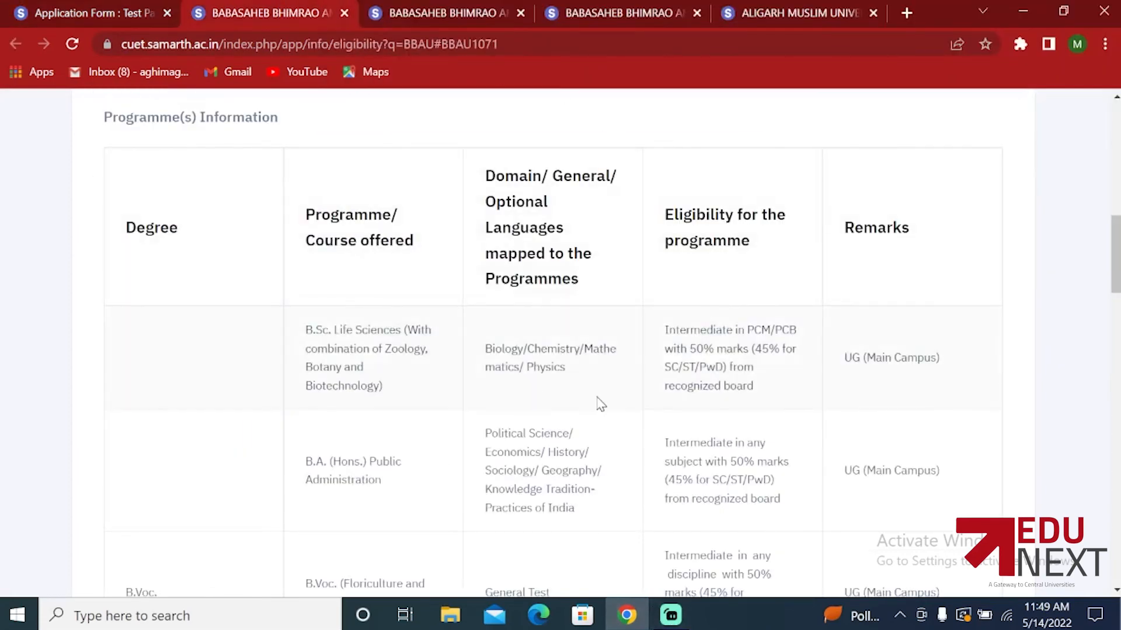
left_click(132, 6)
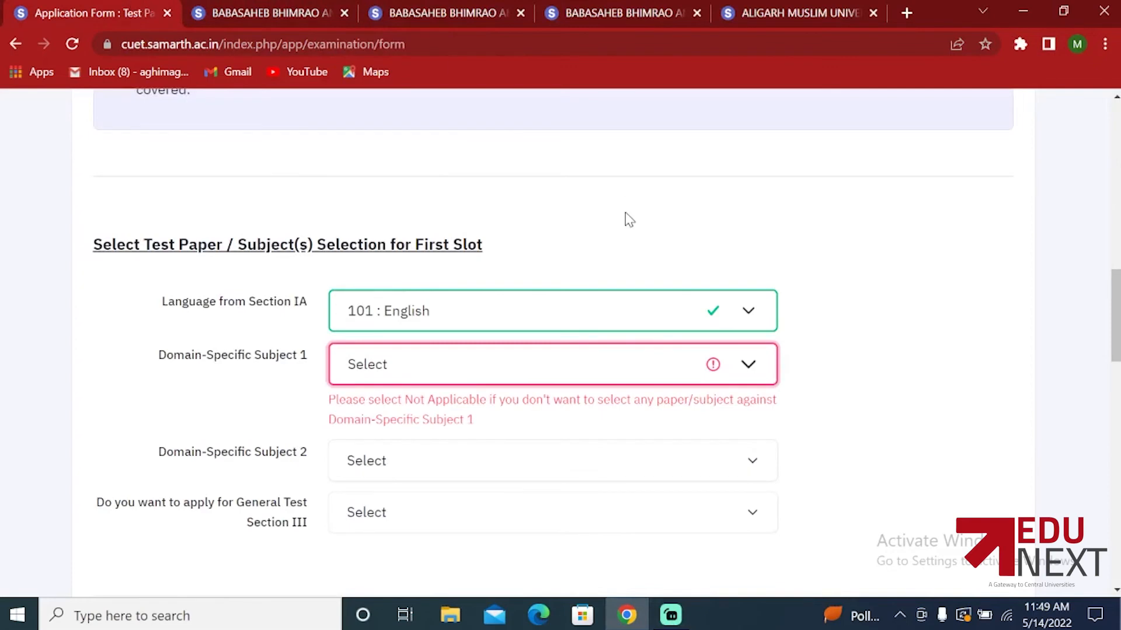
left_click(750, 367)
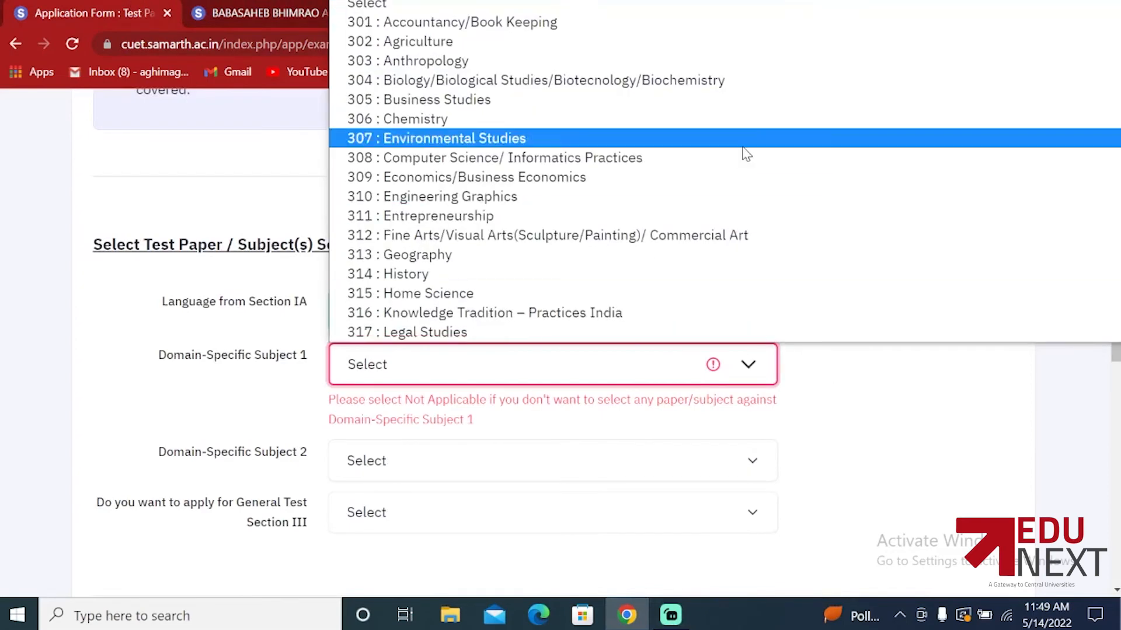
left_click(791, 84)
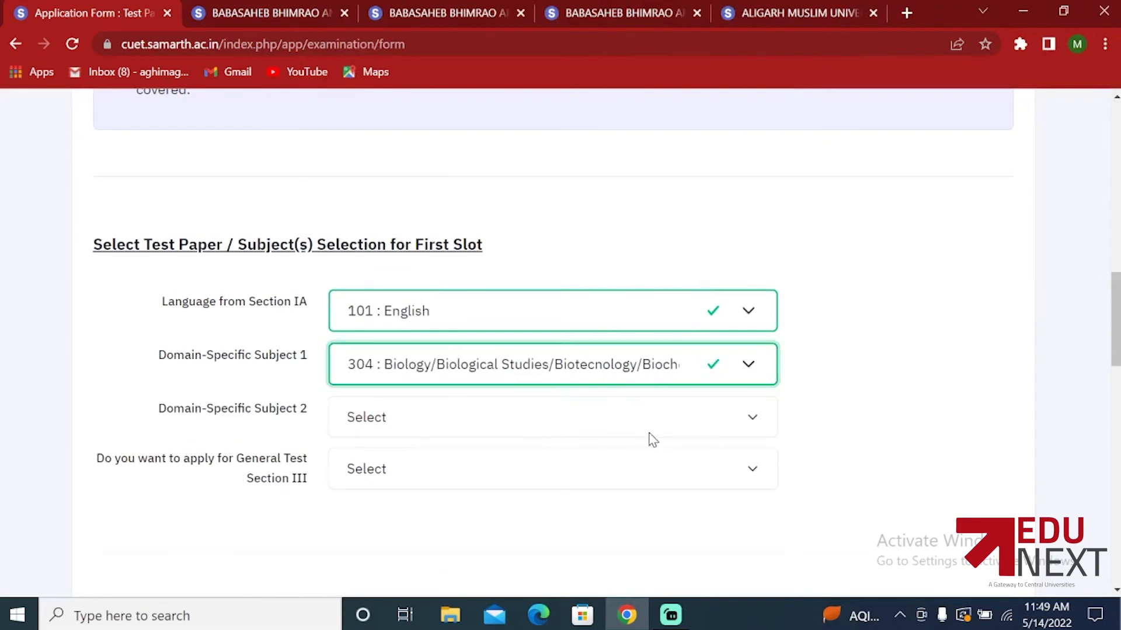
- Set Domain-Specific Subject 2 to 319 : Mathematics and answer No for General Test Section III
left_click(717, 404)
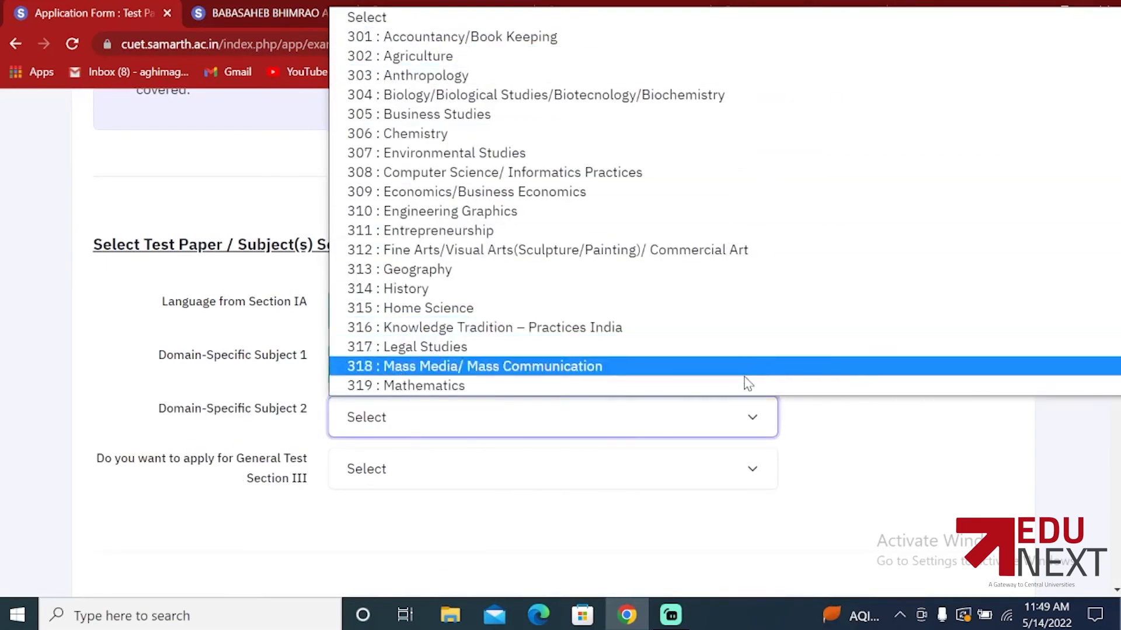
left_click(744, 380)
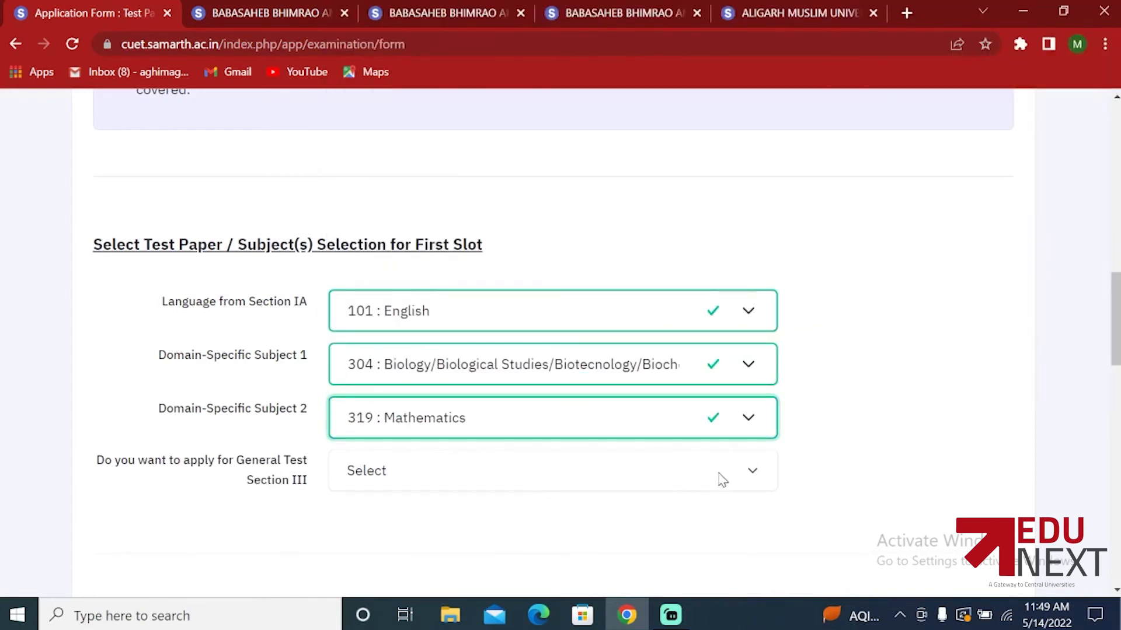
left_click(720, 474)
left_click(268, 10)
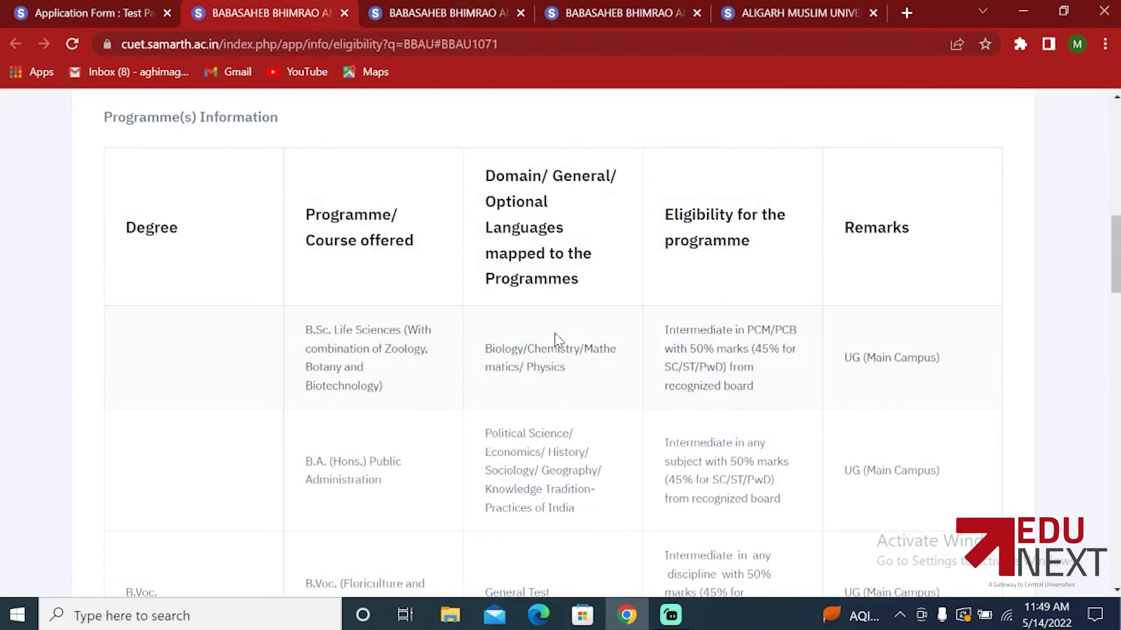
left_click(45, 11)
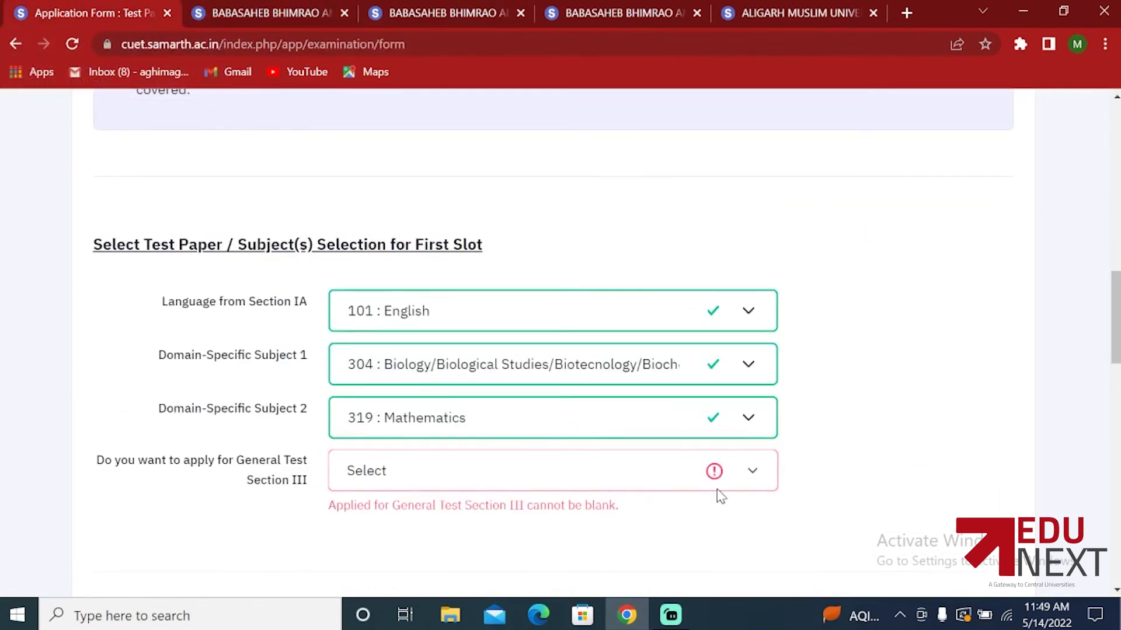
left_click(754, 471)
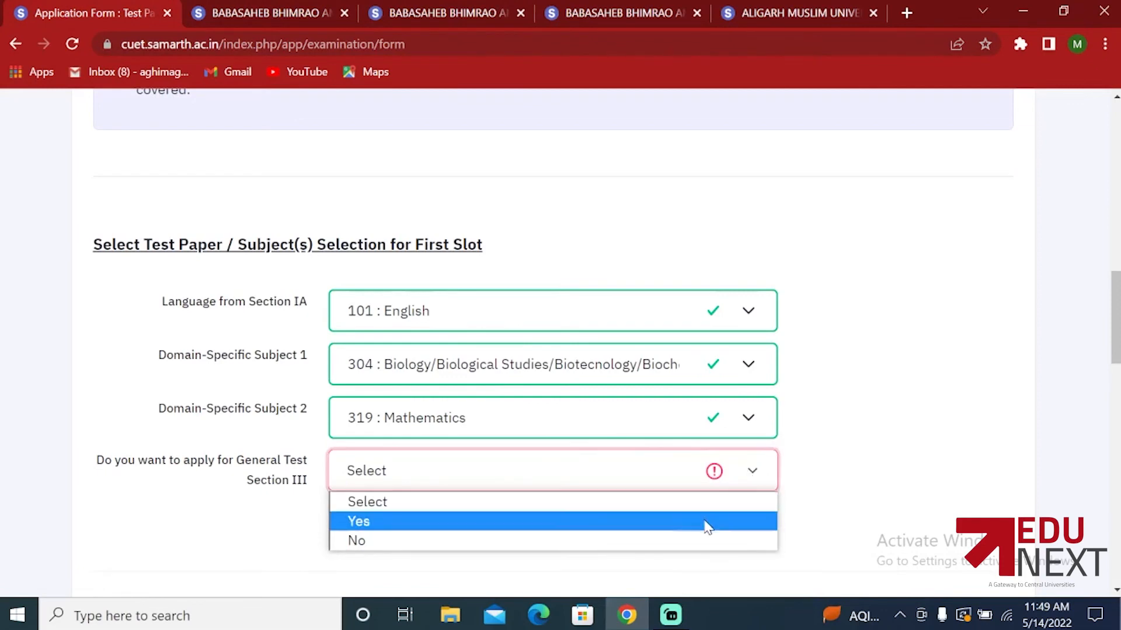
left_click(698, 540)
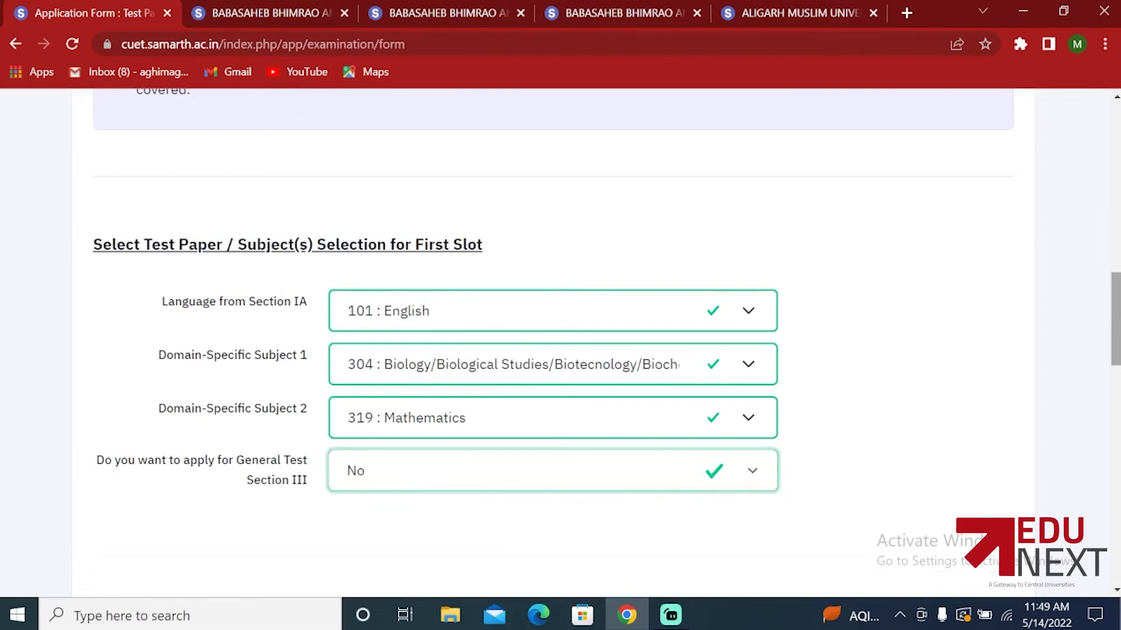
left_click_drag(1116, 343, 1116, 415)
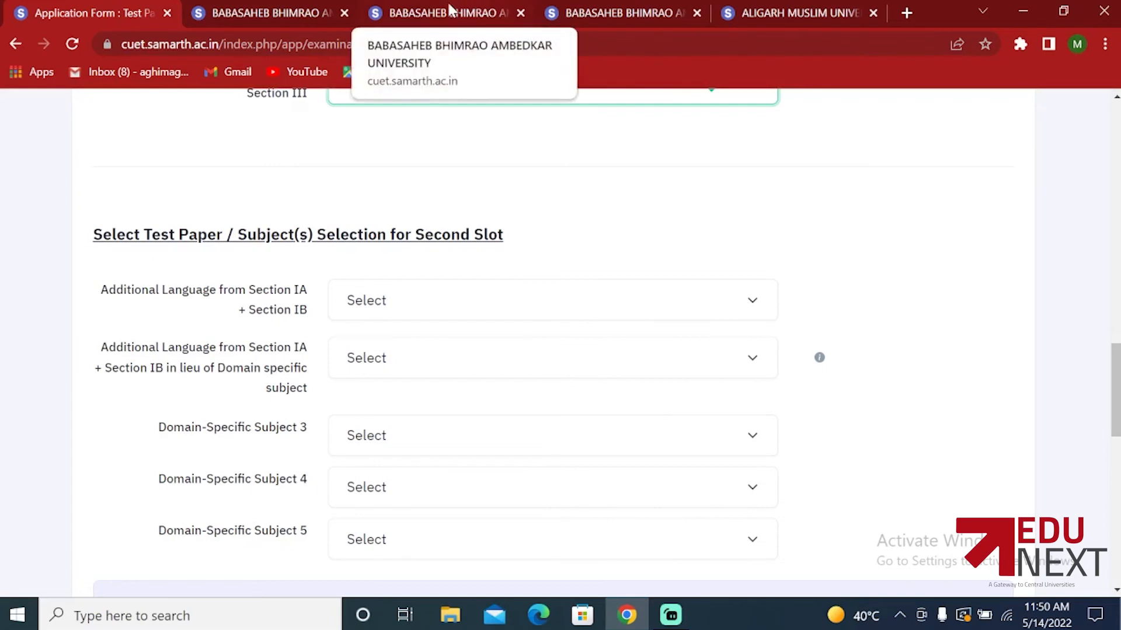
- After rechecking BBAU eligibility, set Domain-Specific Subjects 3 and 4 to 306 : Chemistry and 322 : Physics
left_click(280, 11)
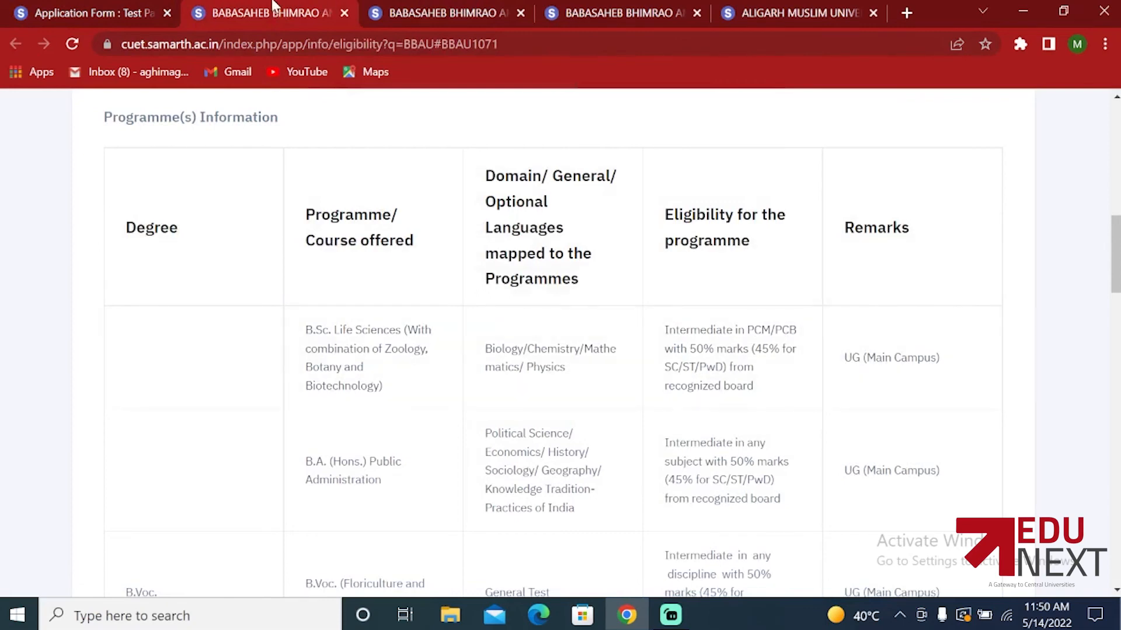
left_click(107, 11)
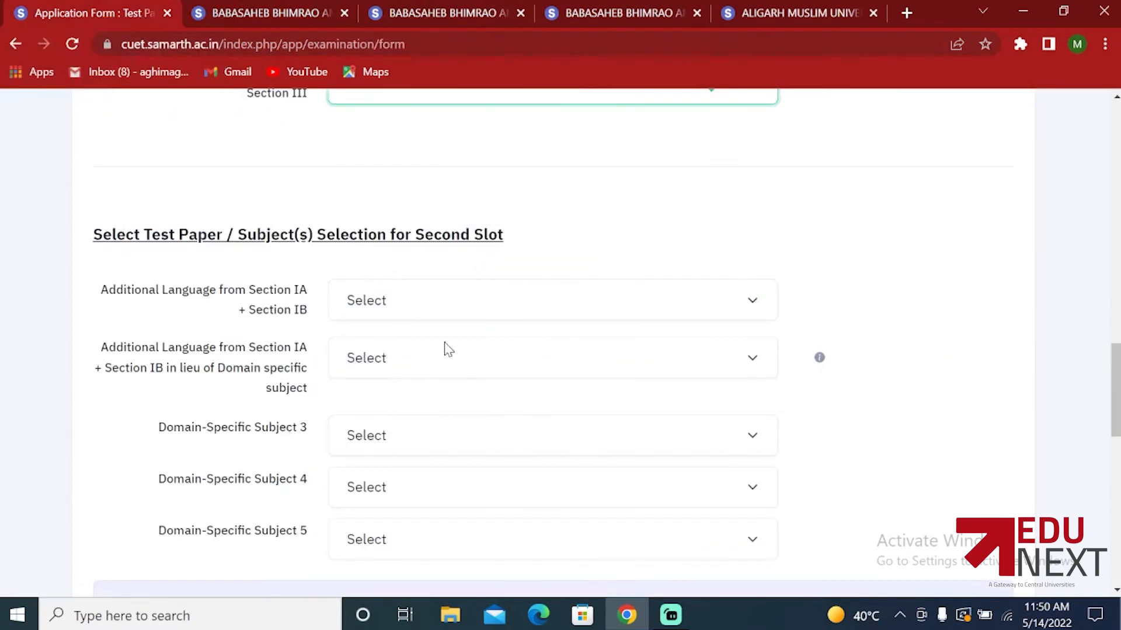
left_click(753, 453)
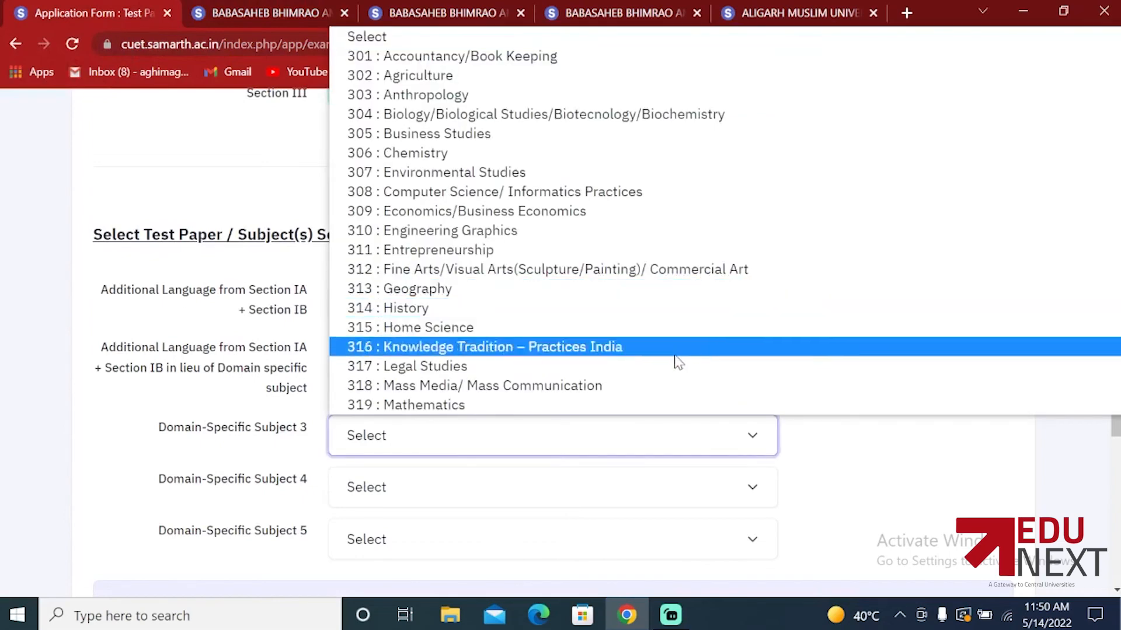
left_click(667, 152)
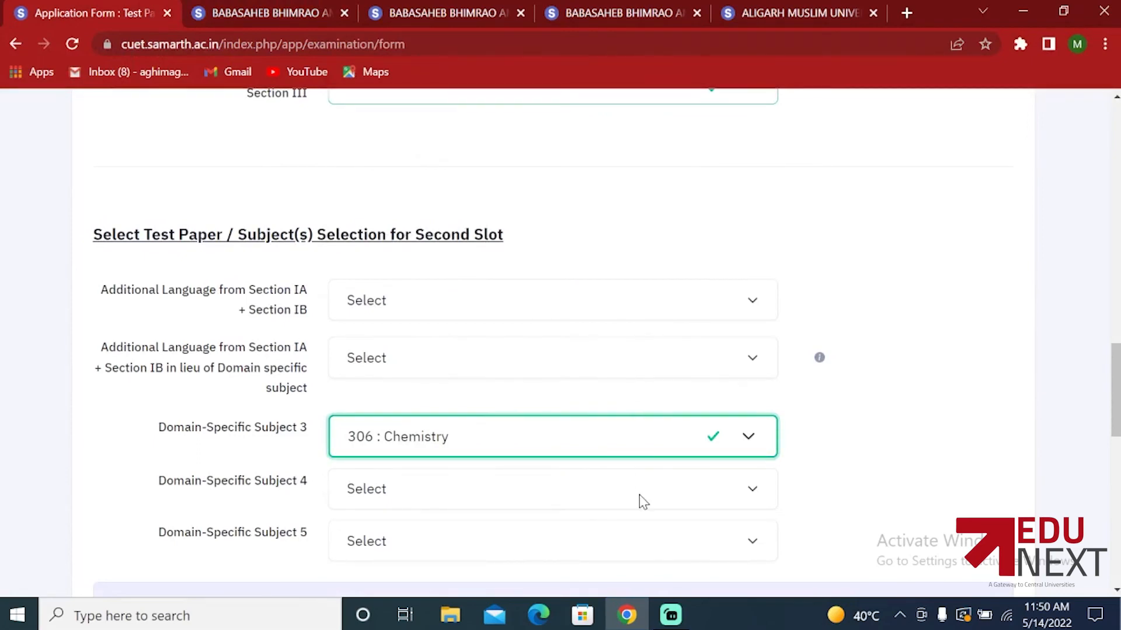
left_click(639, 495)
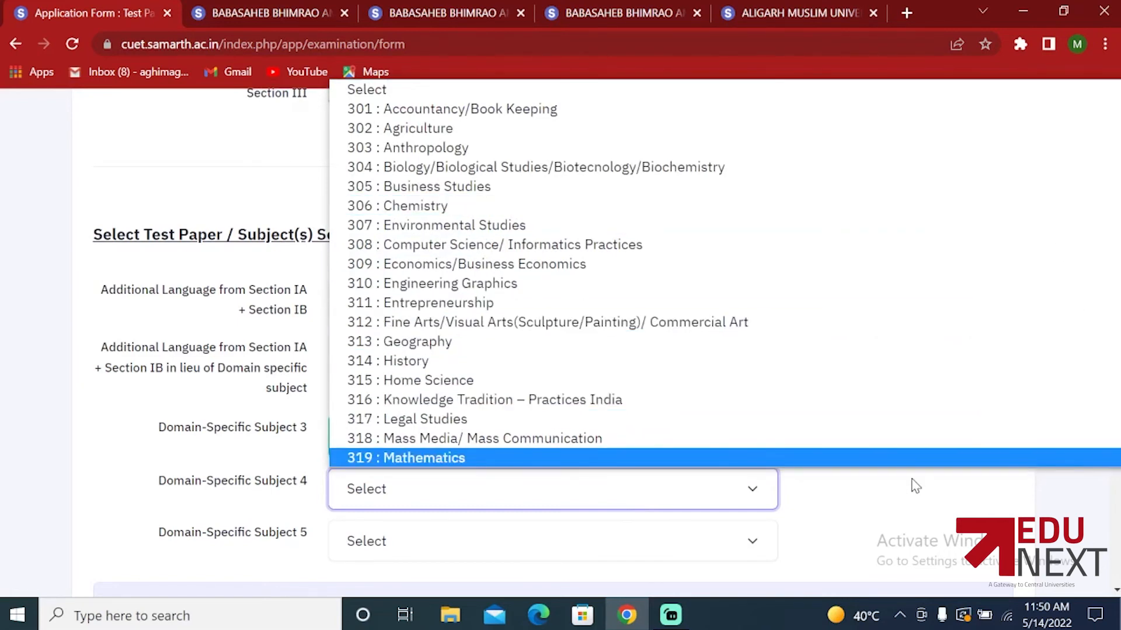
key("Down")
key("Down")
key("Down")
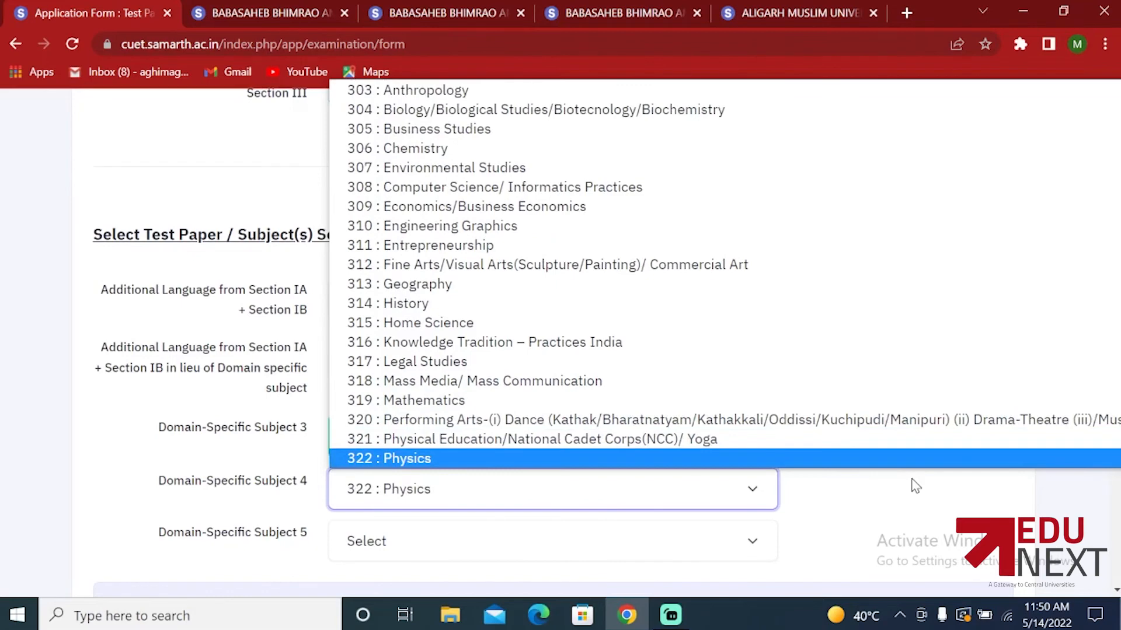
key("Return")
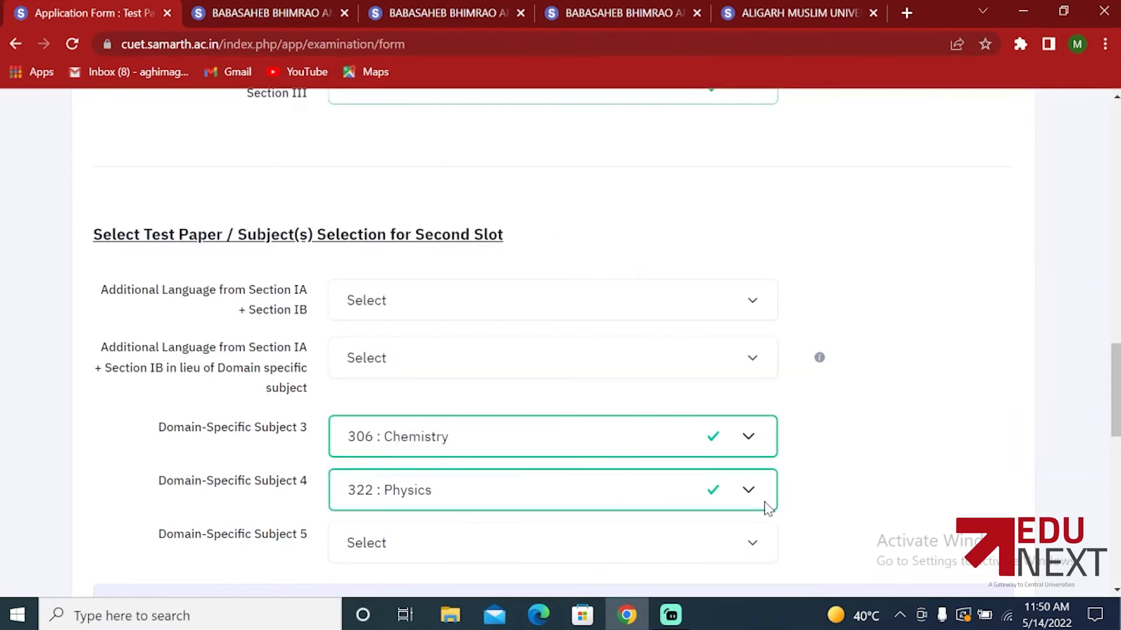
- Set both Second Slot additional language fields to Not Applicable
left_click(761, 300)
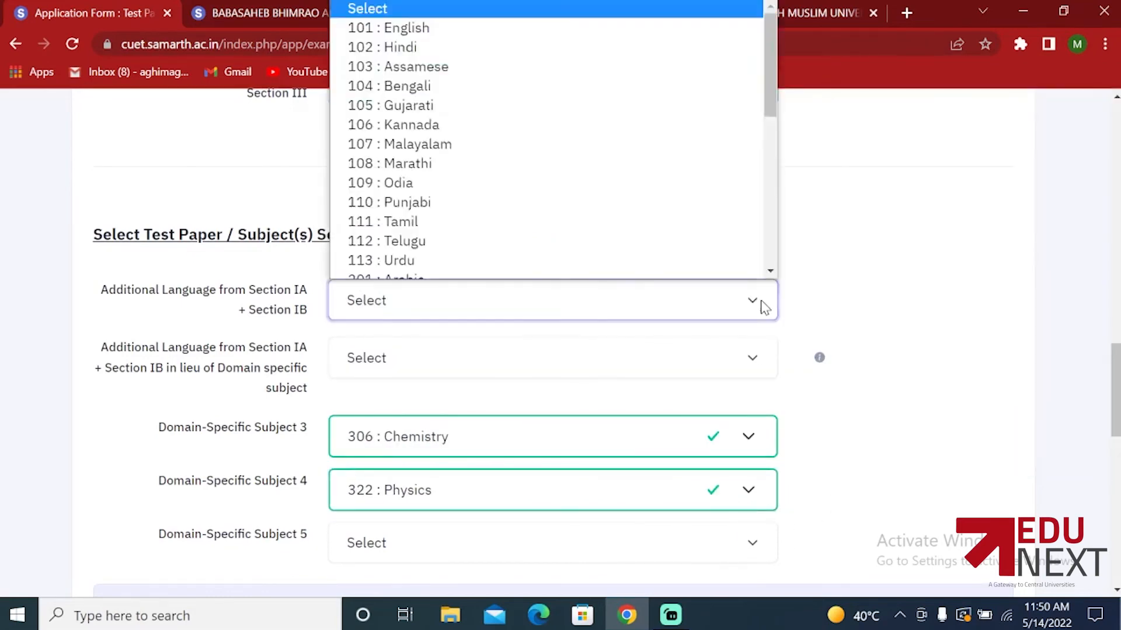
left_click(761, 300)
left_click(761, 300)
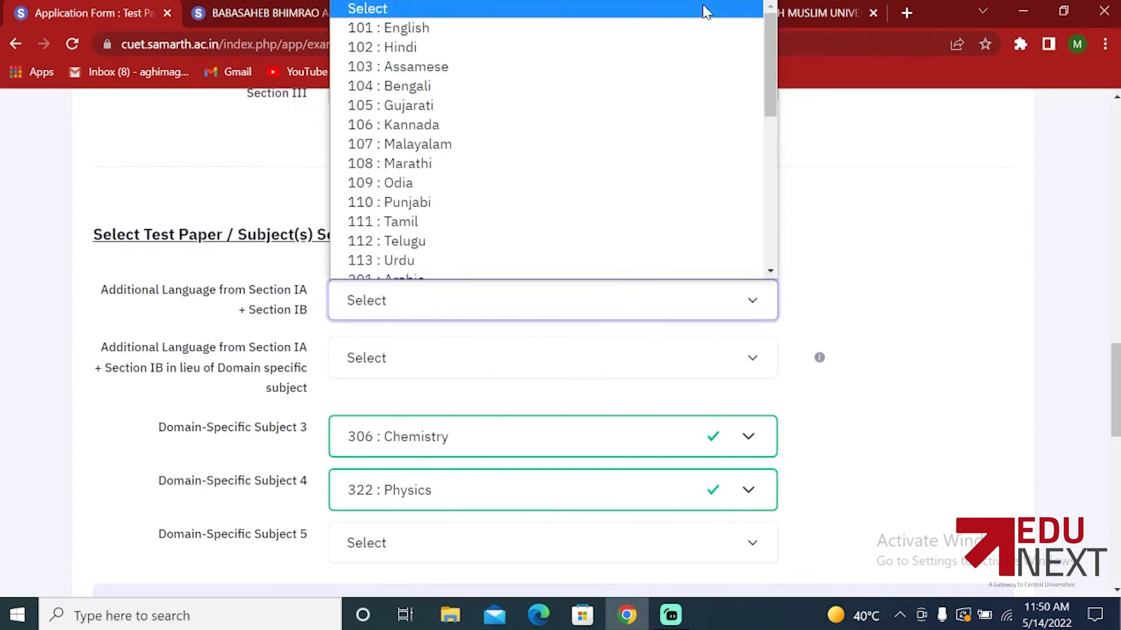
key("Down")
key("Down")
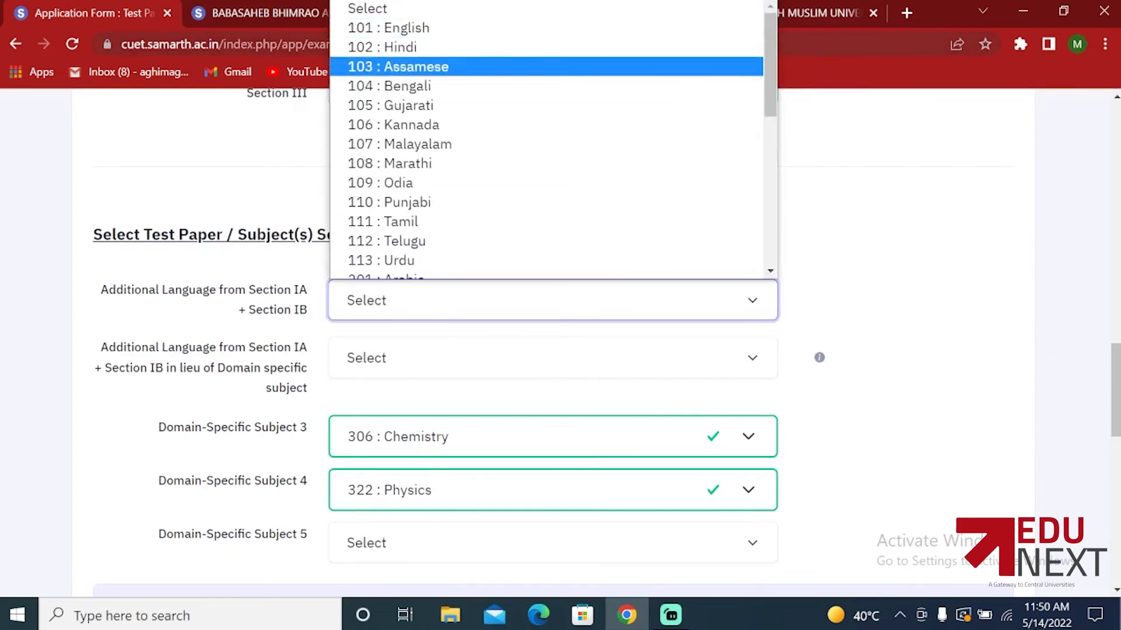
left_click_drag(773, 53, 798, 250)
left_click(679, 274)
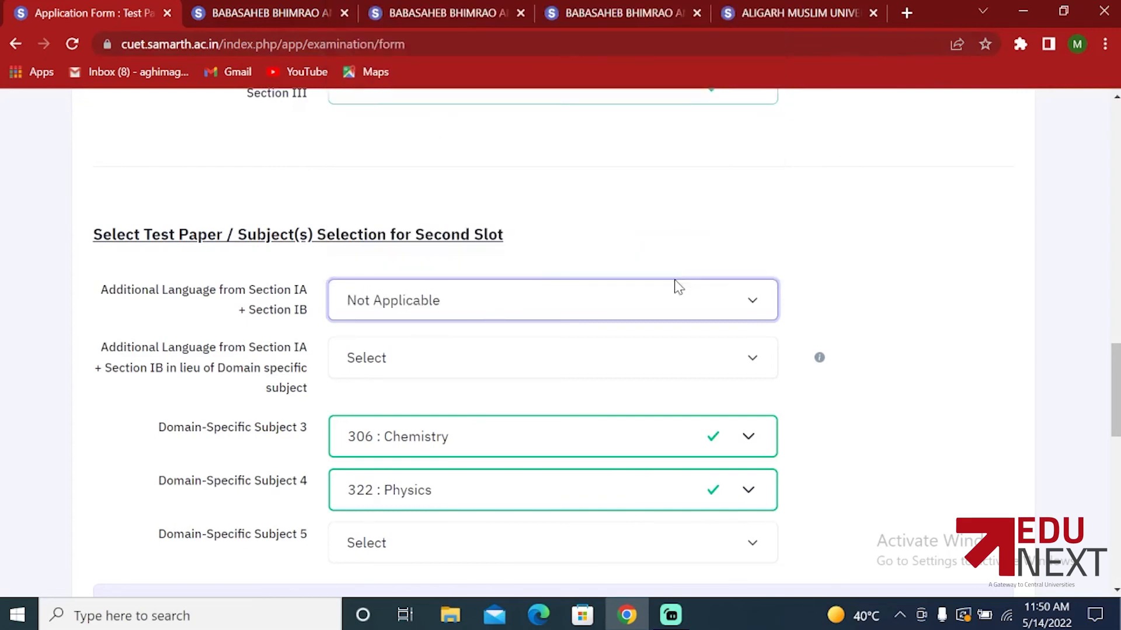
left_click(642, 370)
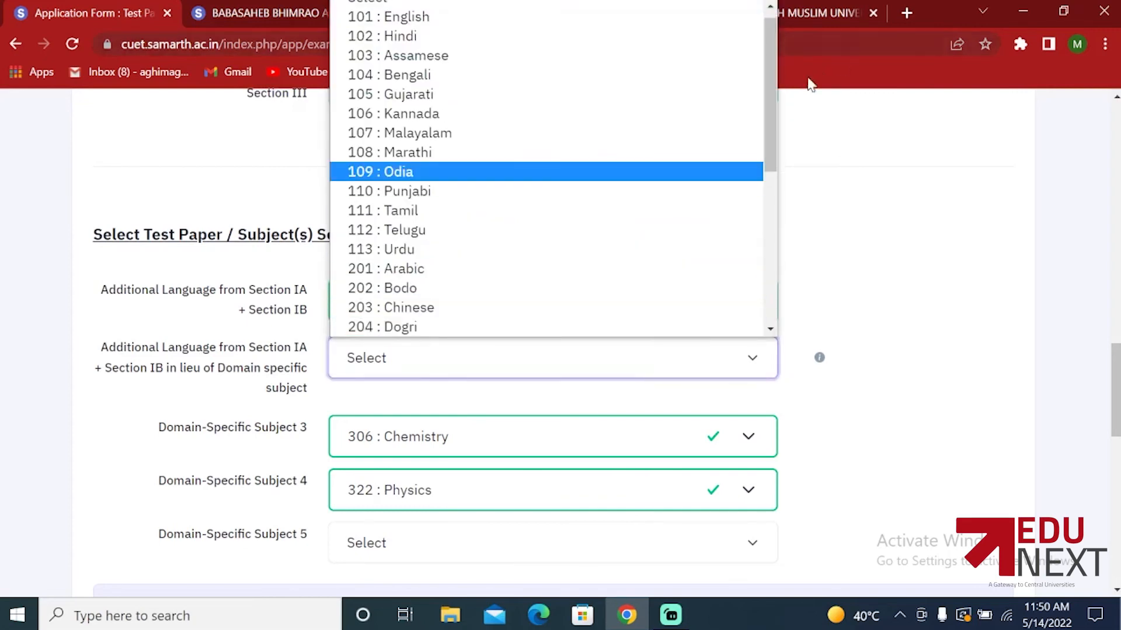
left_click_drag(770, 90, 801, 304)
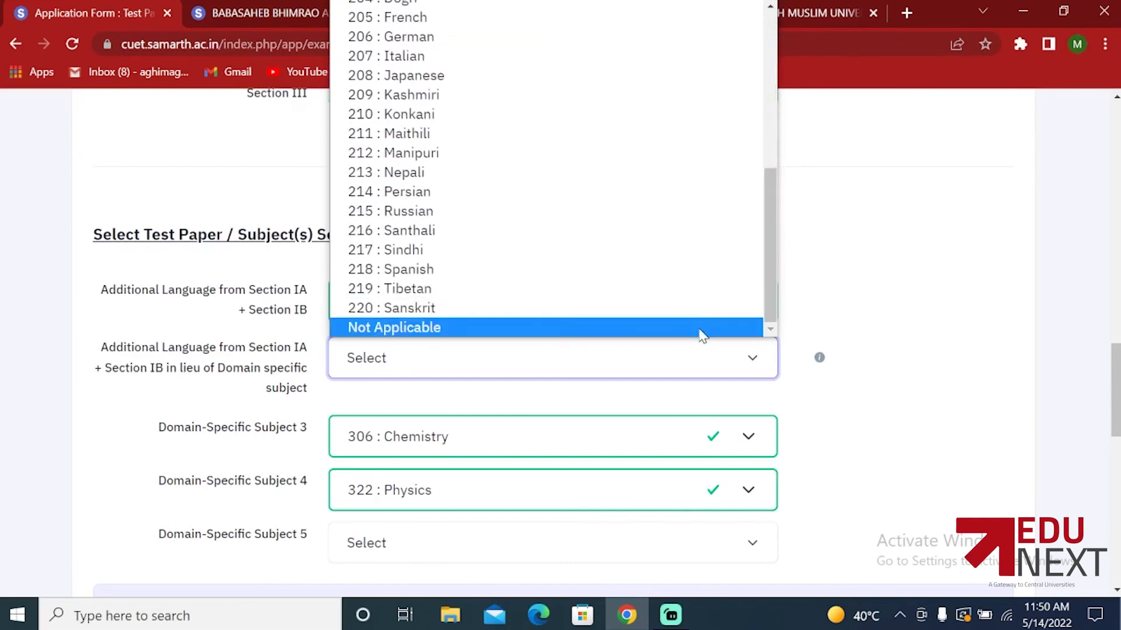
left_click(700, 330)
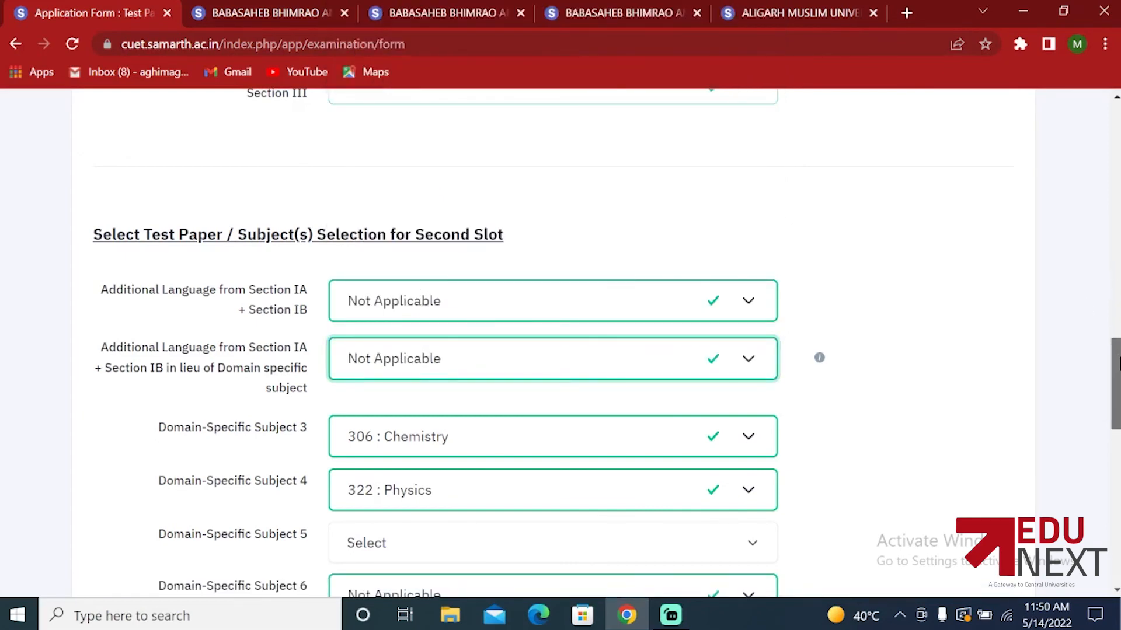
left_click_drag(1117, 362, 1118, 403)
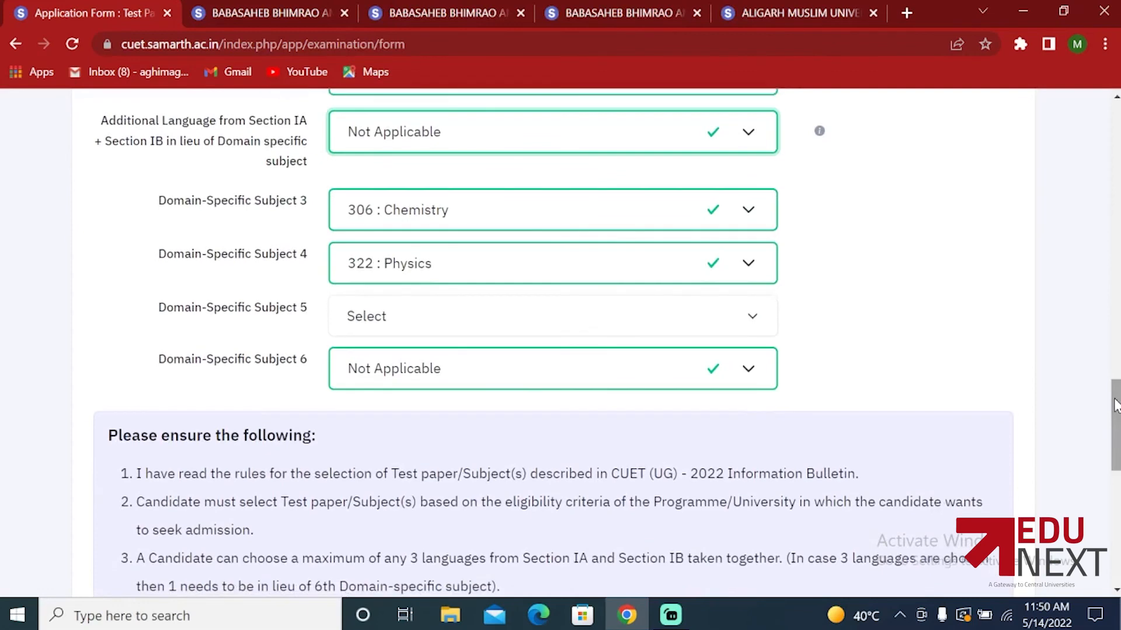
- Set Domain-Specific Subject 5 to Not Applicable
left_click(763, 327)
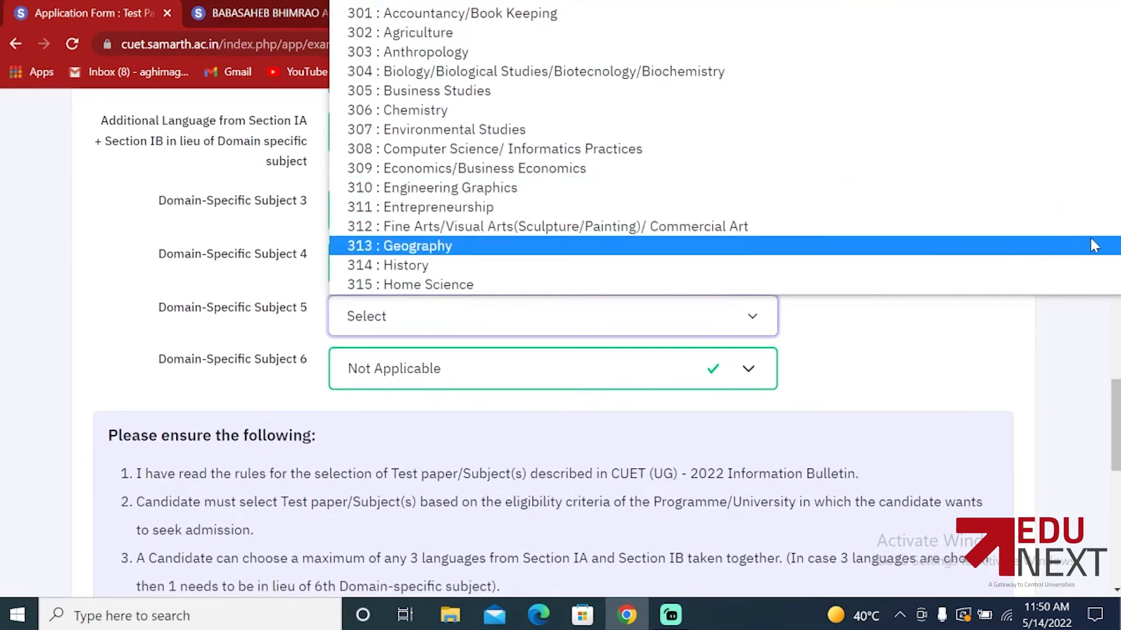
key("Down")
key("Down")
key("Down")
key("Down")
key("Down")
key("Down")
key("Down")
key("Down")
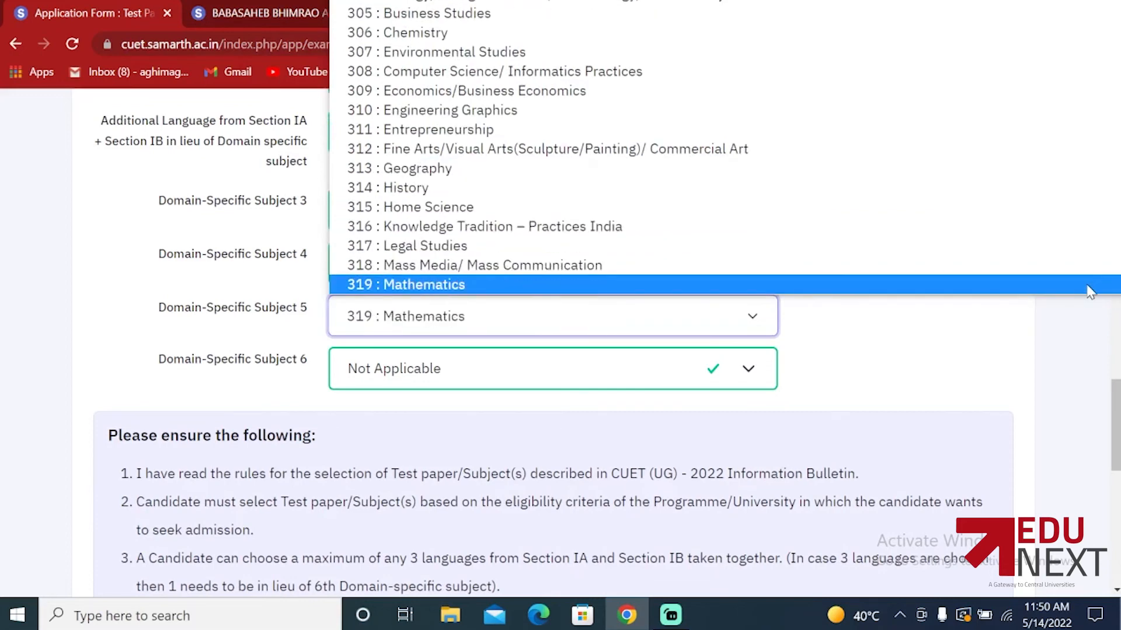
key("Down")
key("Down")
key("Down")
key("Down")
key("Down")
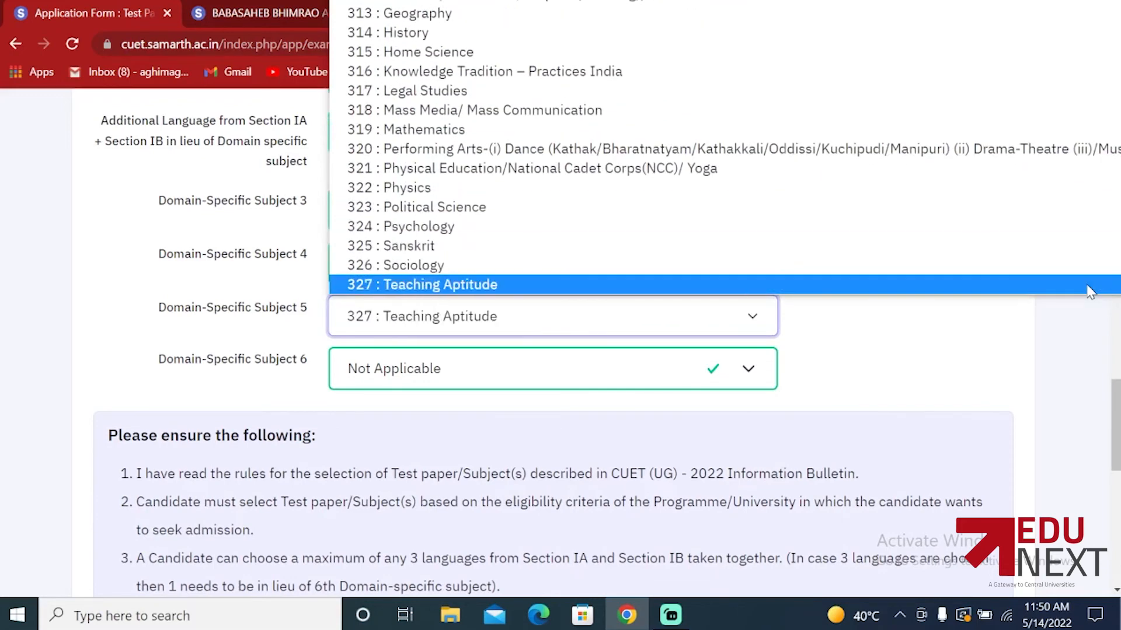
left_click(1043, 290)
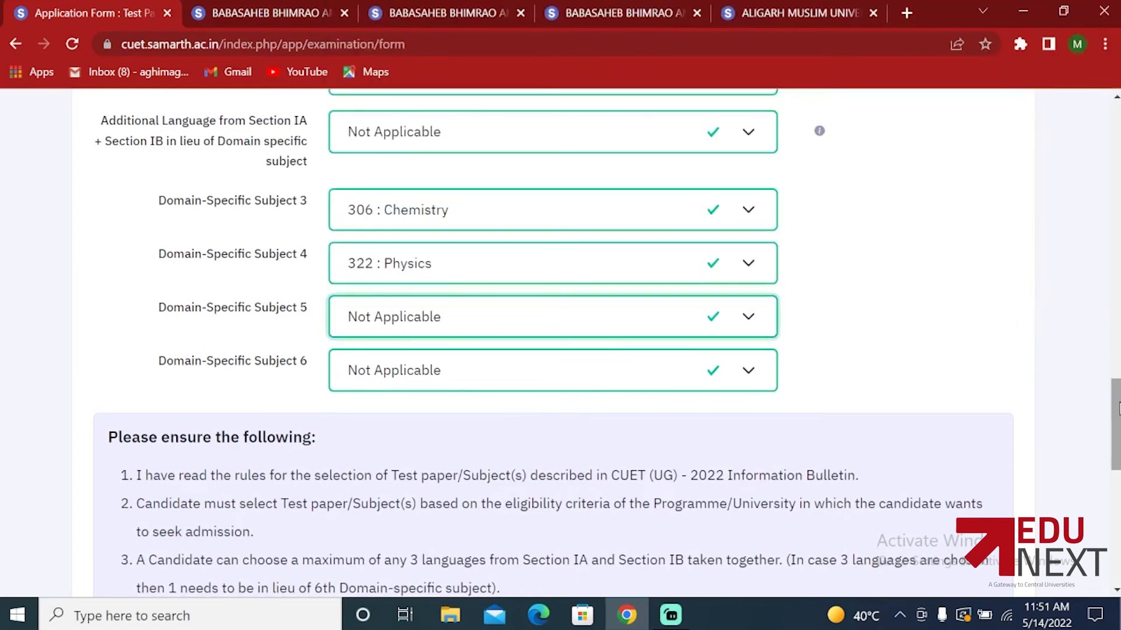
left_click_drag(1116, 379, 1117, 429)
scroll(598, 343, "down", 1)
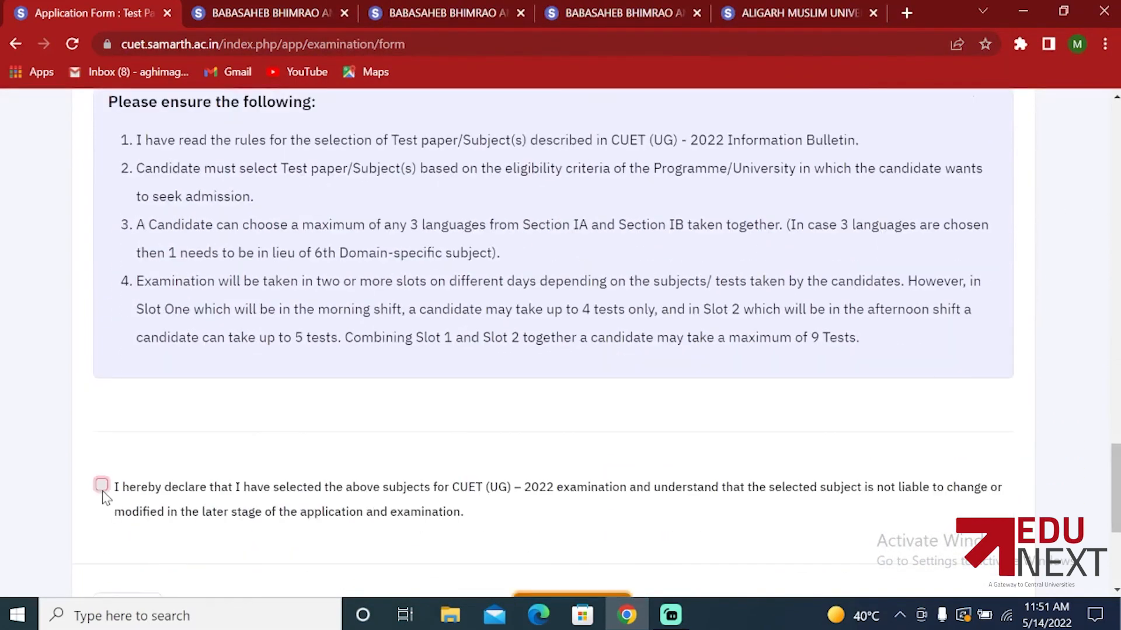
- Accept the subject selection declaration, save the test papers, and scroll through the Review Test Paper page
left_click(101, 484)
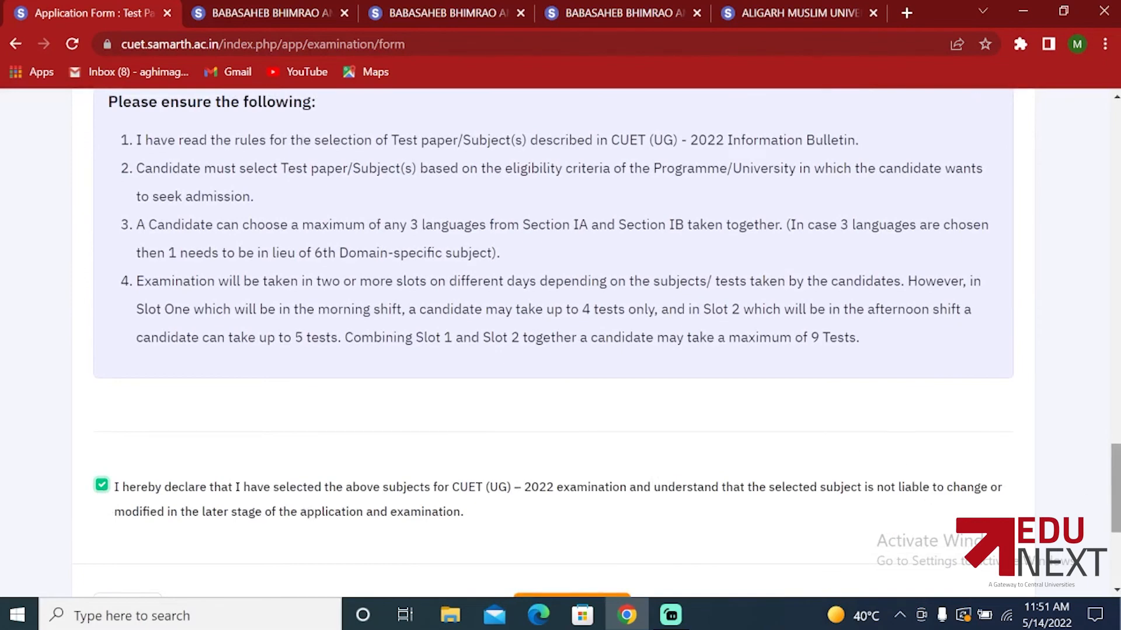
scroll(838, 451, "down", 3)
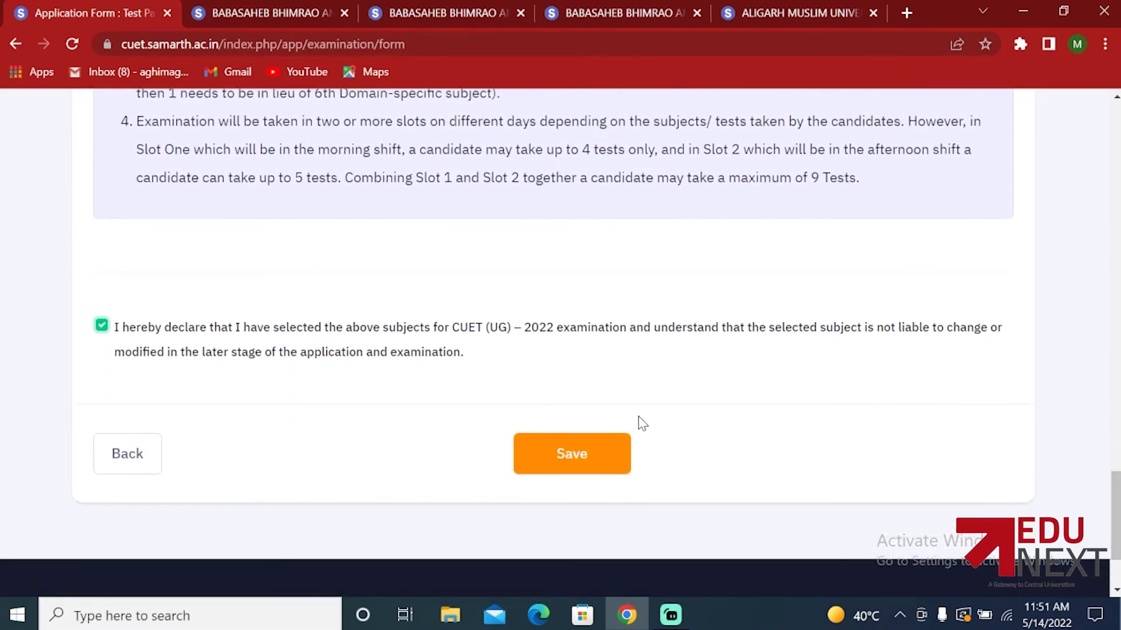
left_click(595, 451)
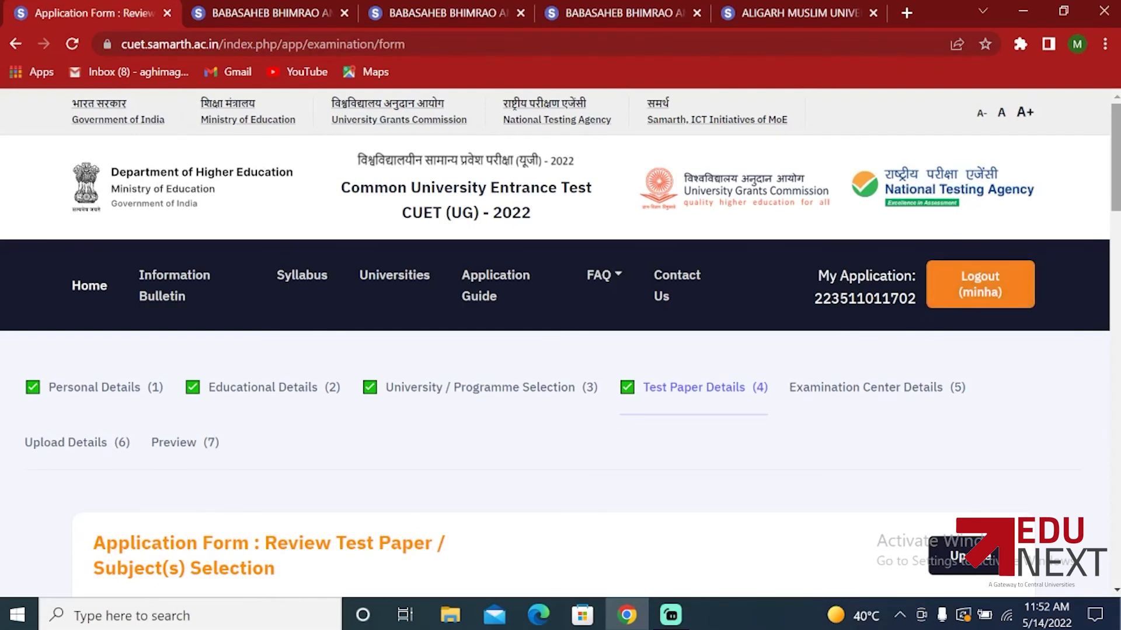
scroll(1115, 175, "down", 2)
scroll(560, 345, "down", 9)
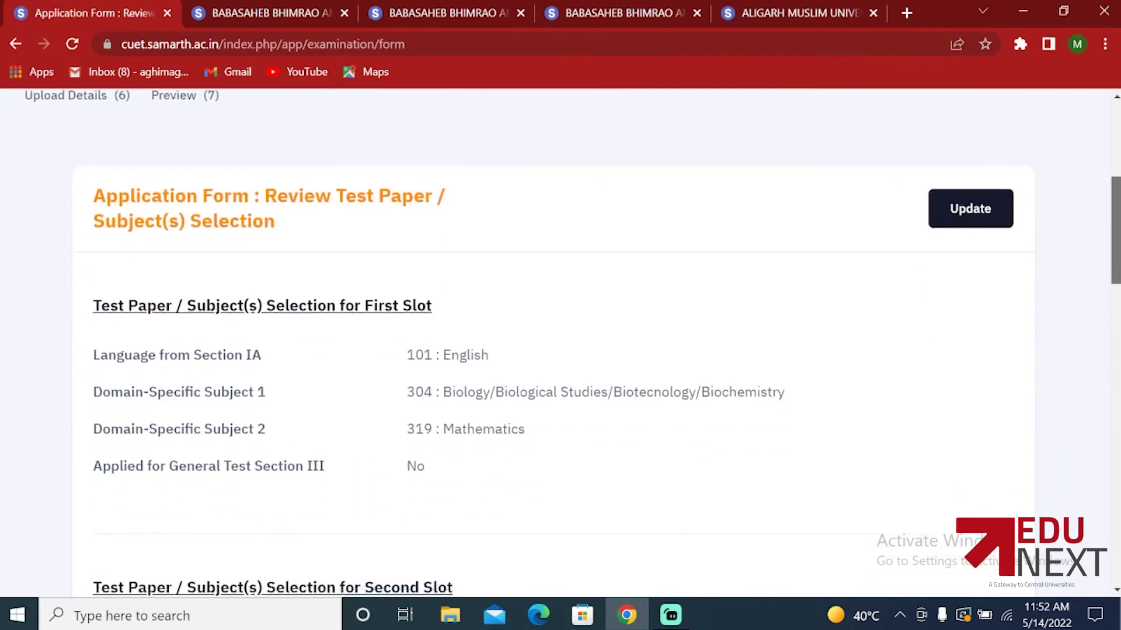
scroll(560, 344, "down", 10)
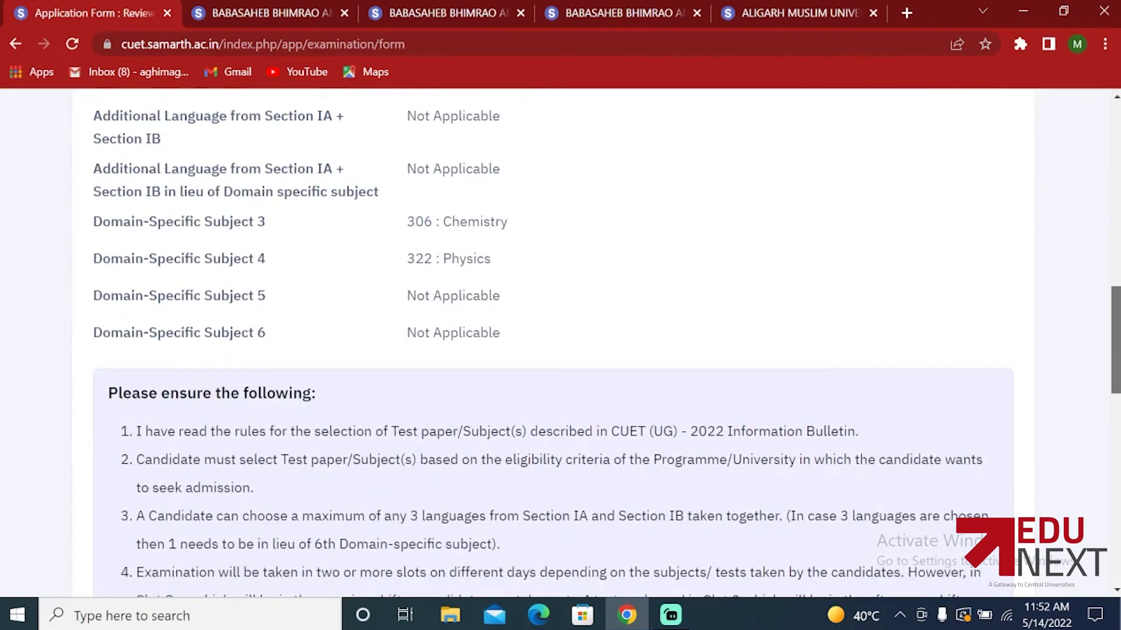
scroll(561, 345, "down", 2)
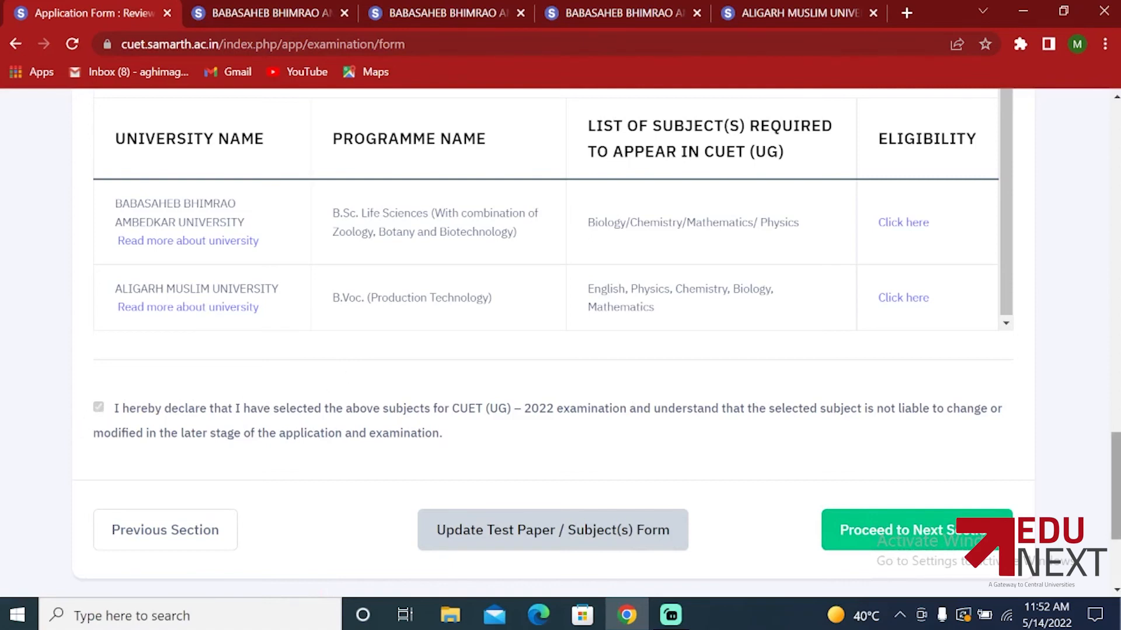
scroll(888, 392, "down", 3)
- Continue to Examination Center Selection and choose English as the question paper medium
left_click(887, 393)
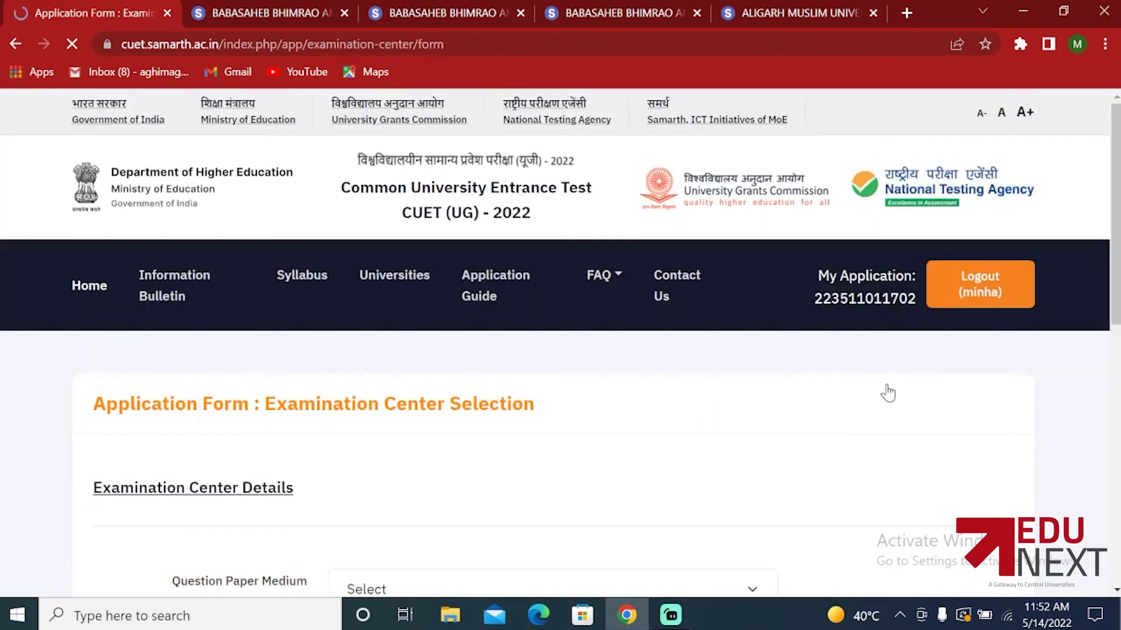
scroll(1021, 317, "down", 5)
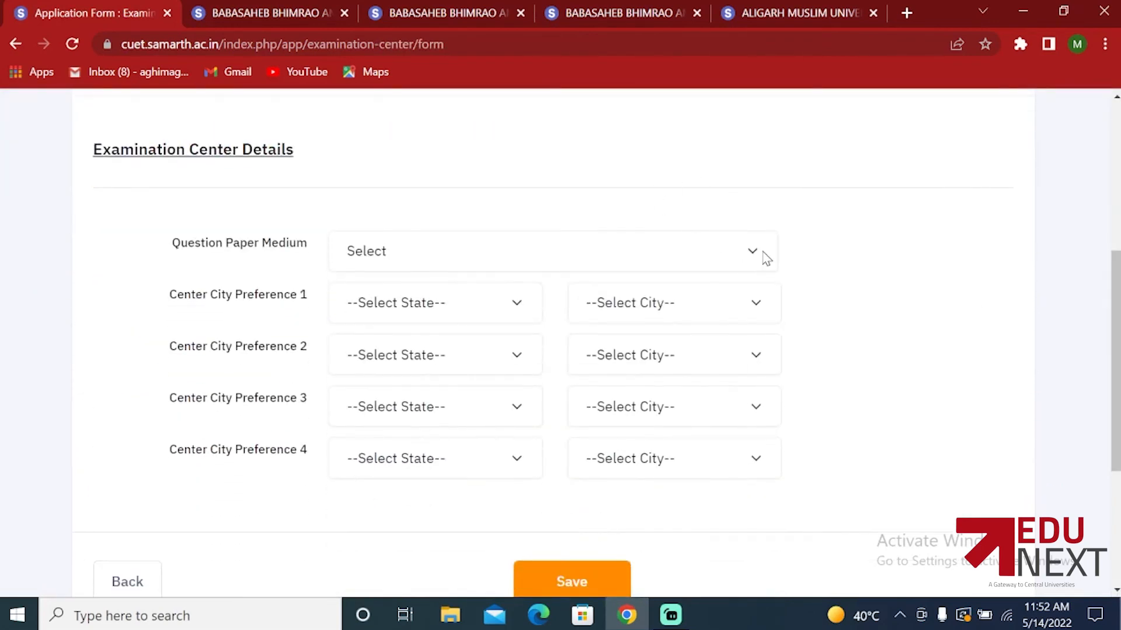
left_click(765, 257)
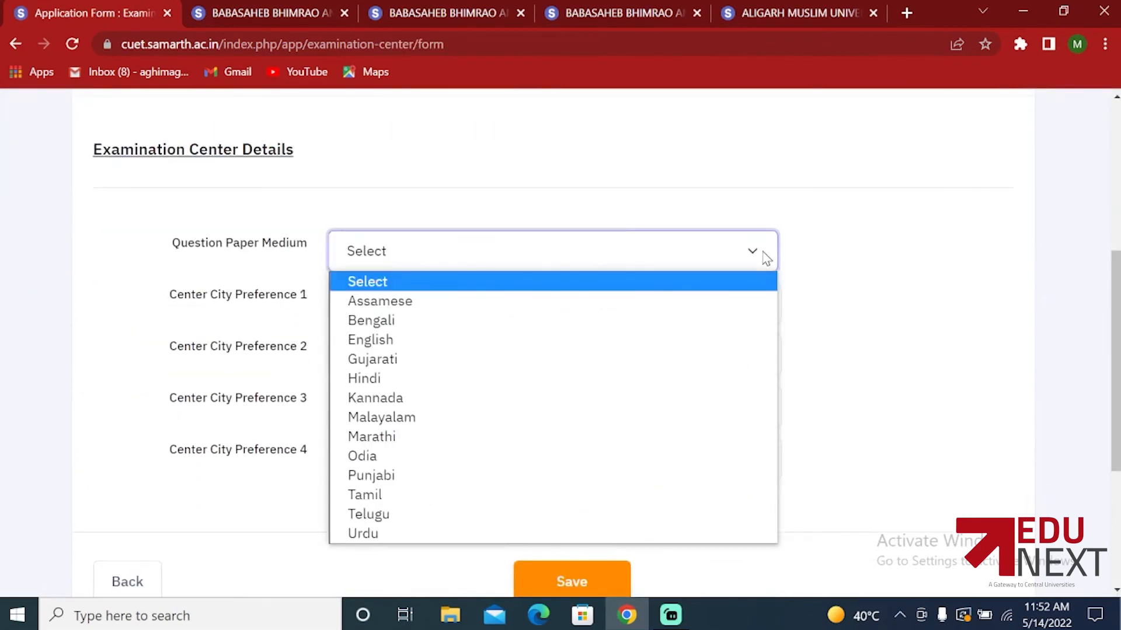
left_click(732, 341)
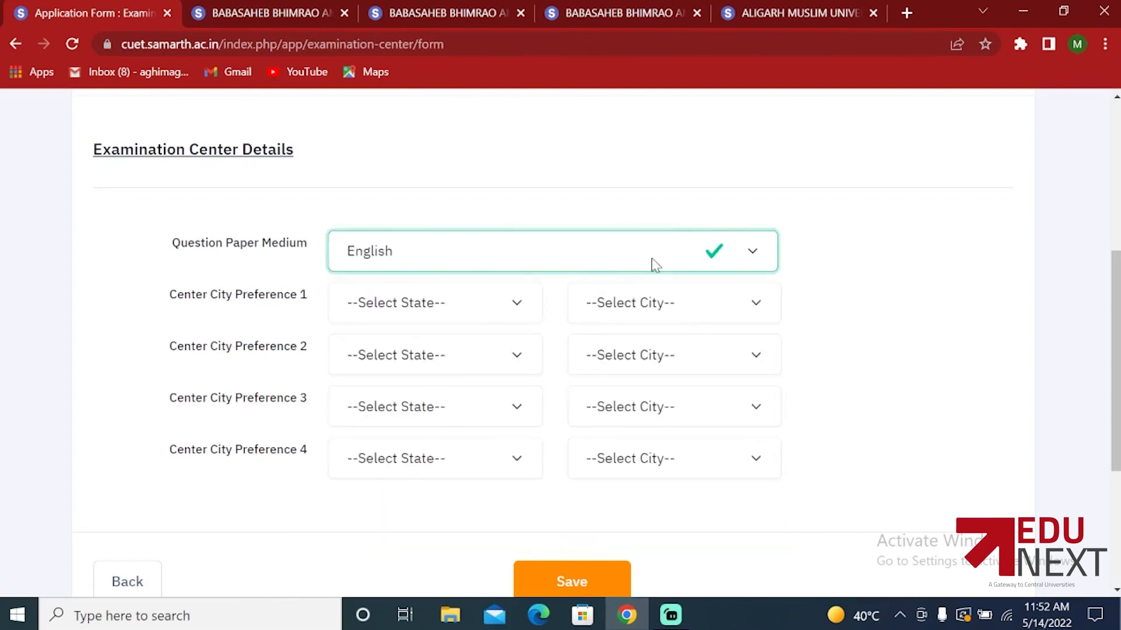
left_click(753, 259)
left_click(872, 236)
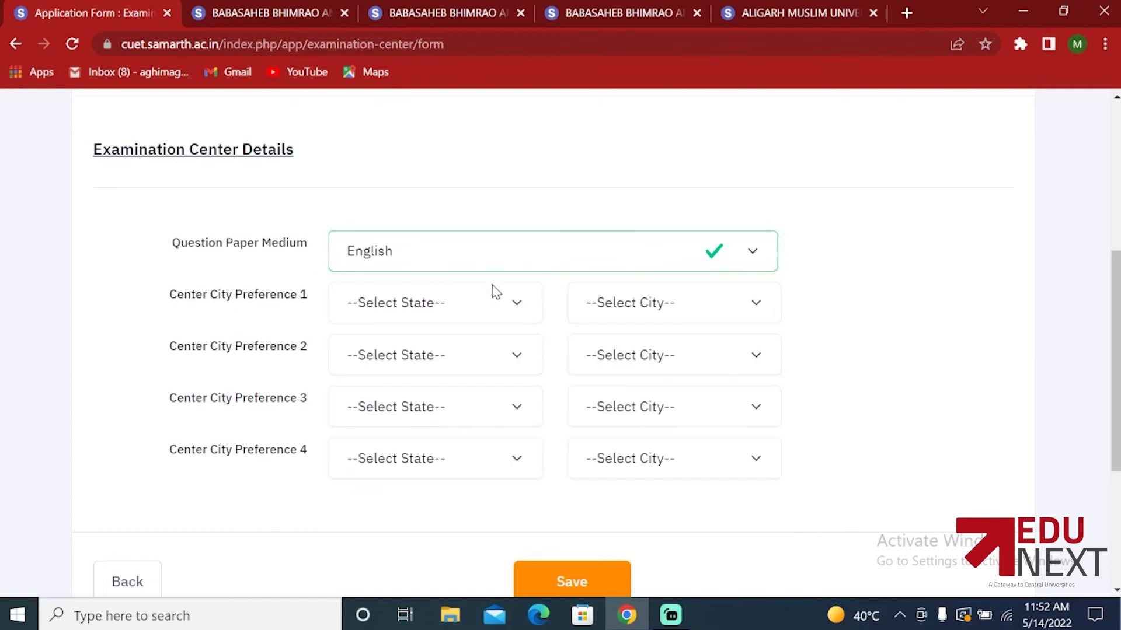
- Set centre Preference 1 to Kerala–Kottayam (KL11) and Preference 2 to Kerala–Malappuram
left_click(529, 315)
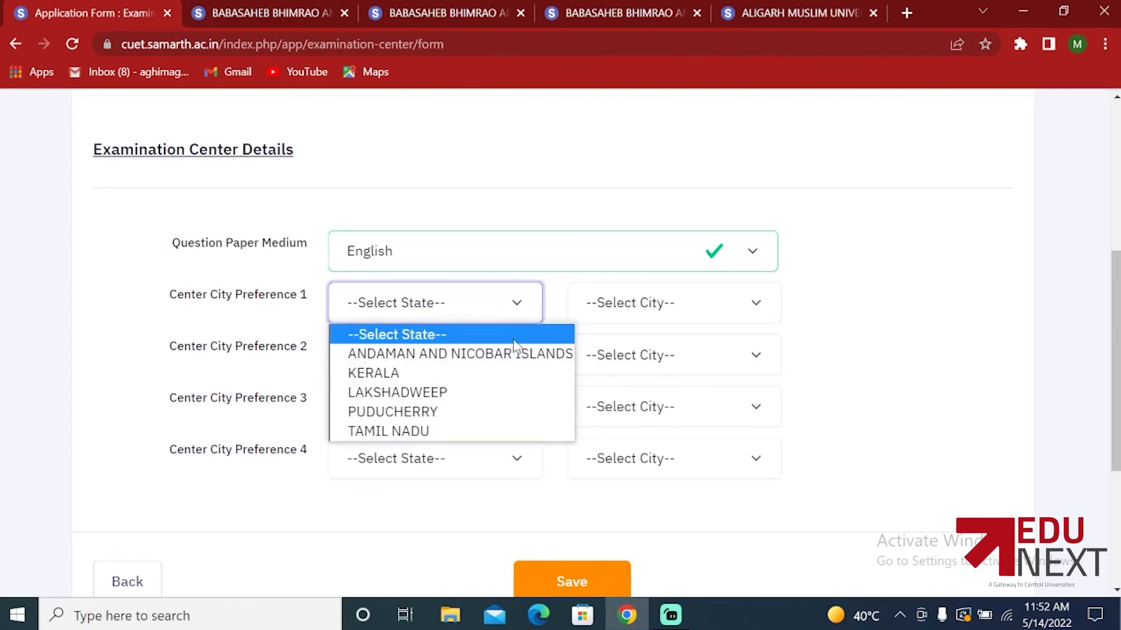
left_click(503, 387)
left_click(719, 321)
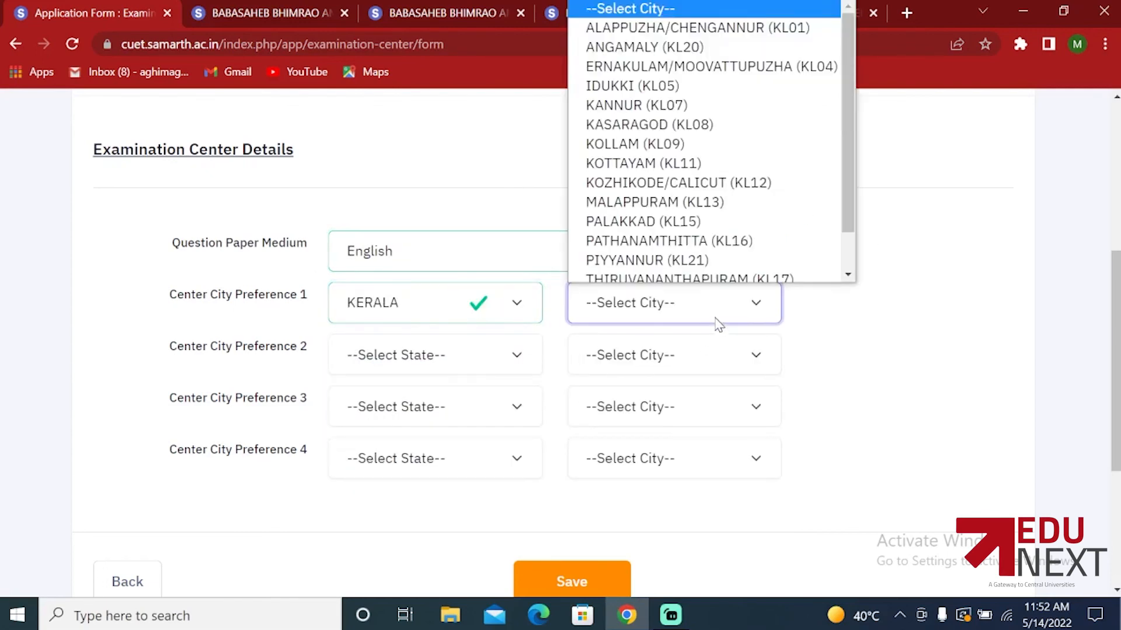
left_click(729, 170)
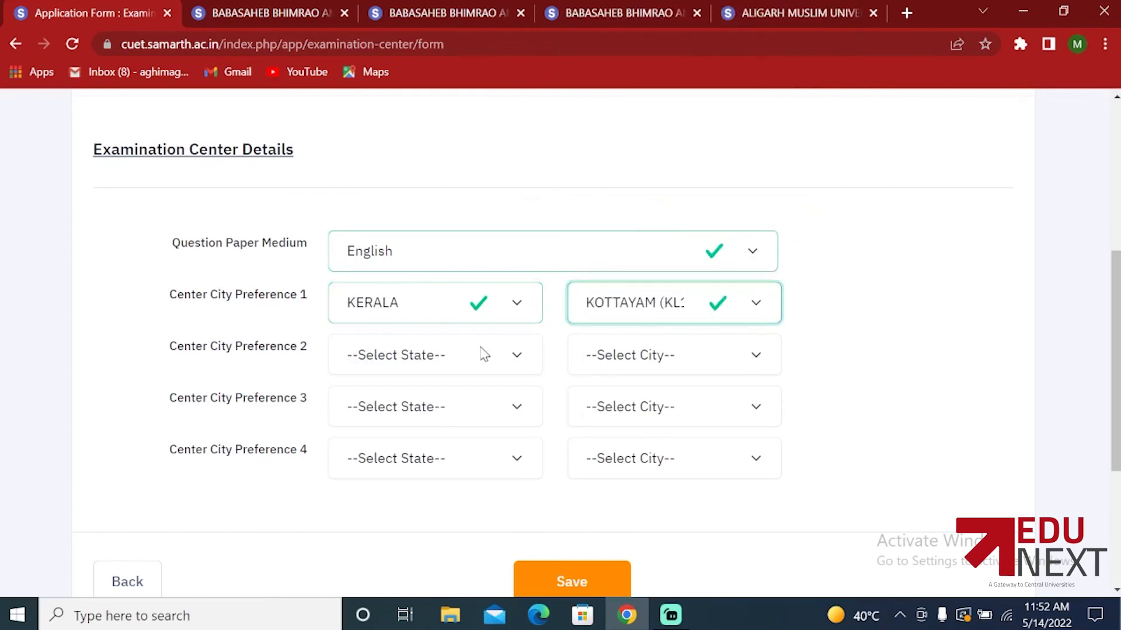
left_click(525, 350)
left_click(509, 424)
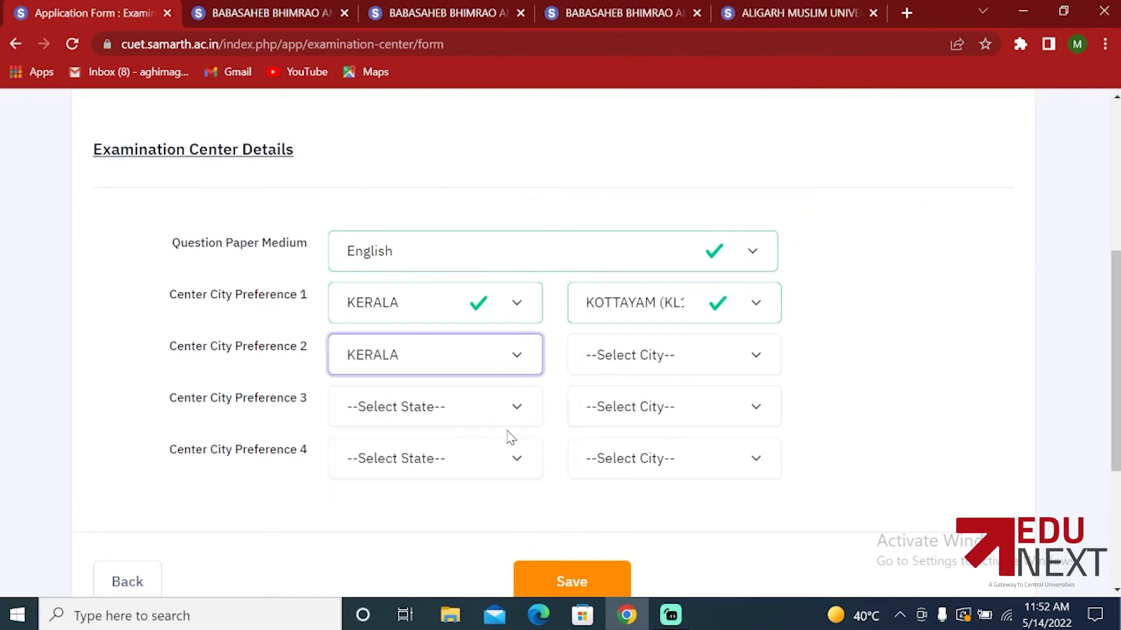
left_click(698, 372)
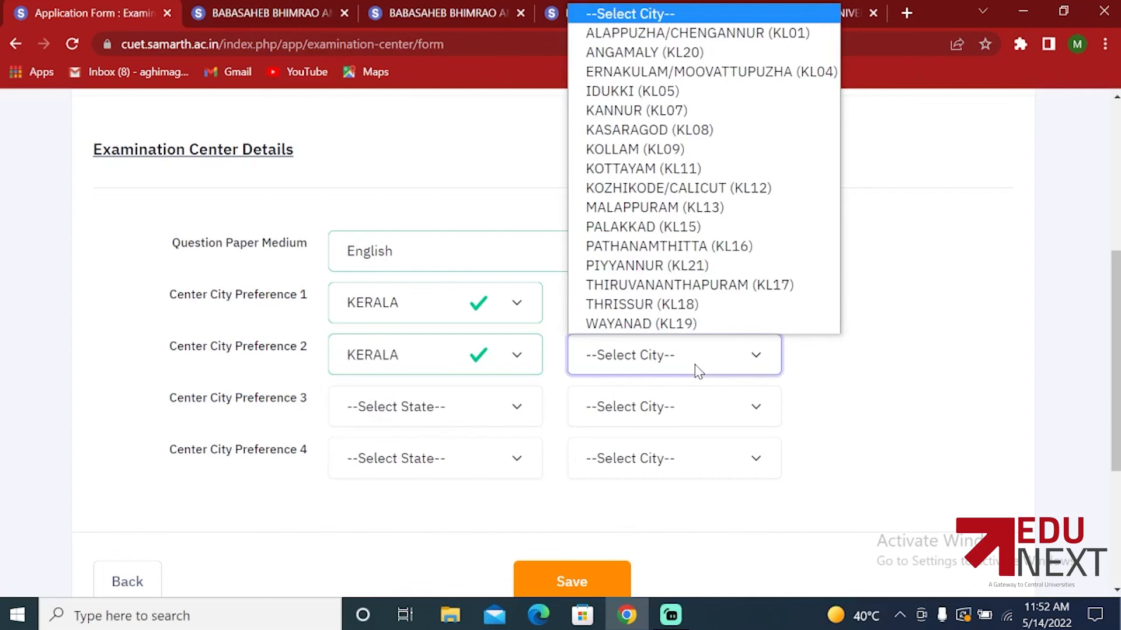
left_click(727, 207)
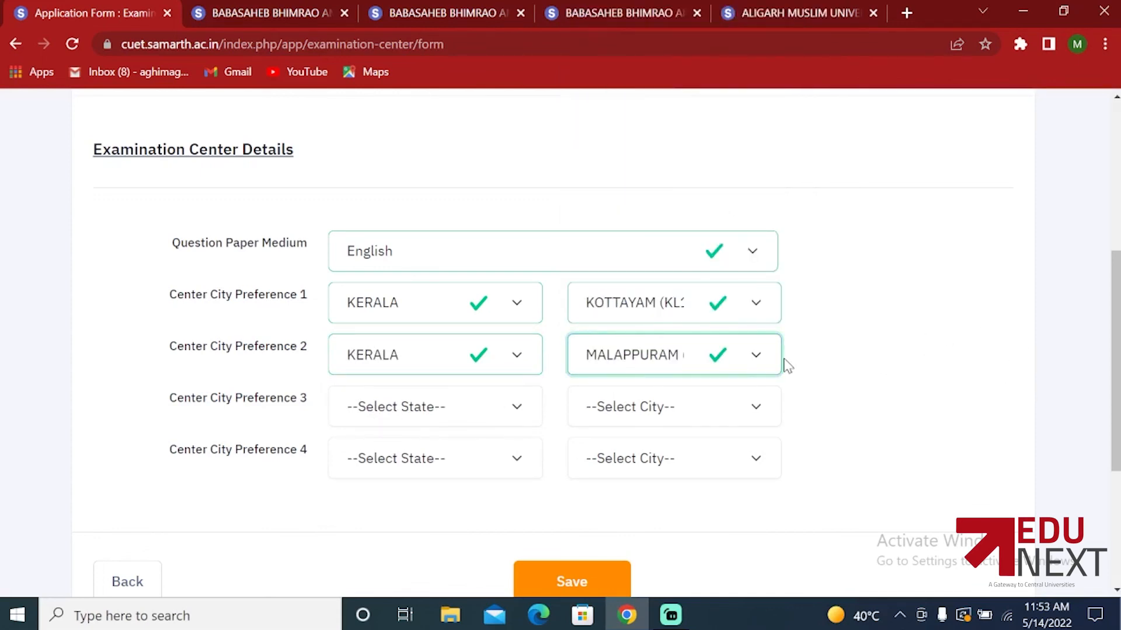
- Set centre Preference 3 to Lakshadweep–Kavaratti
left_click(493, 420)
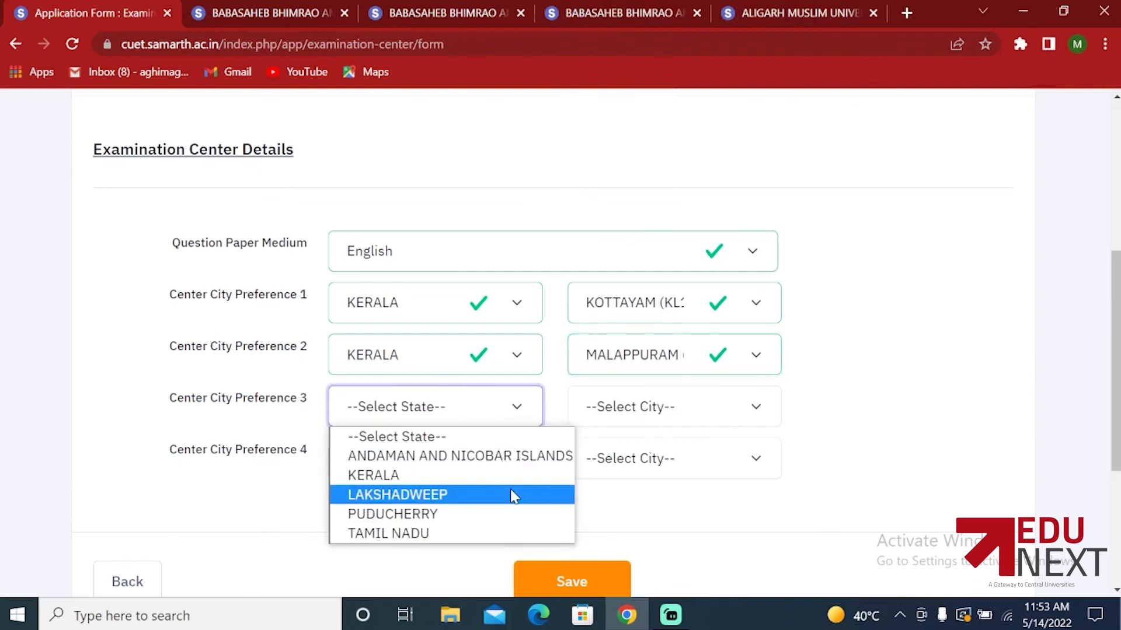
left_click(512, 493)
left_click(674, 410)
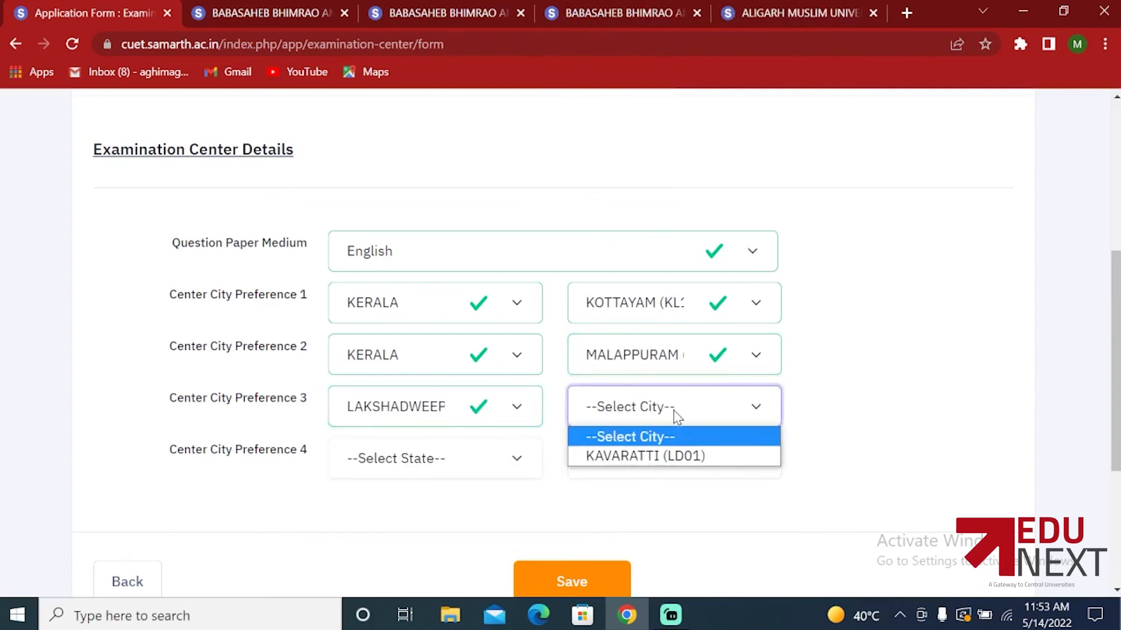
left_click(703, 478)
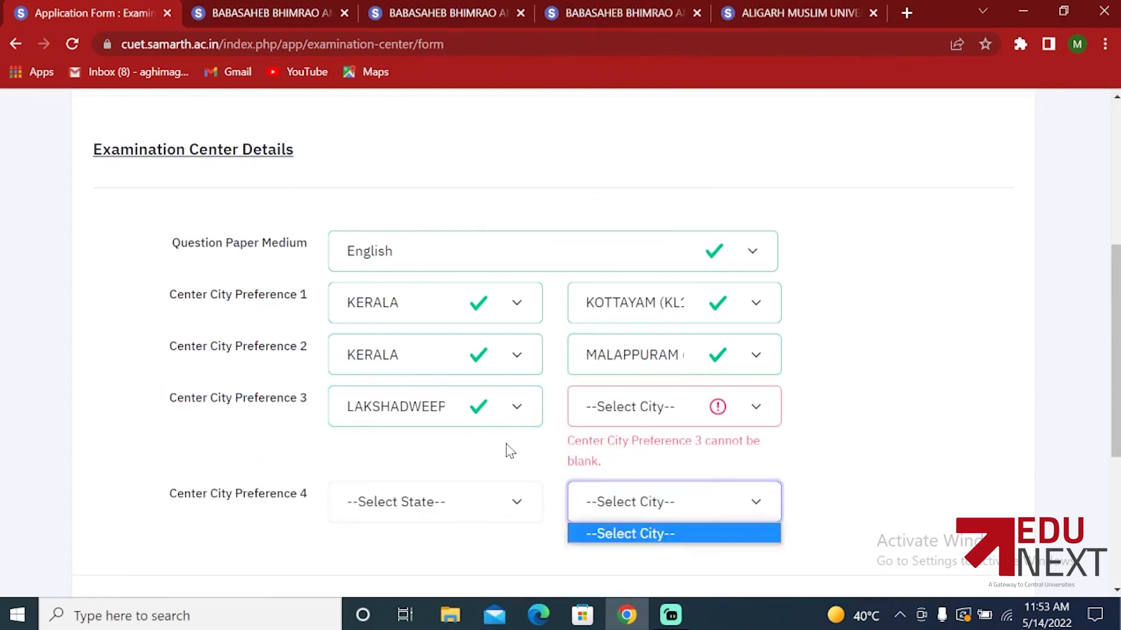
left_click(676, 416)
left_click(676, 454)
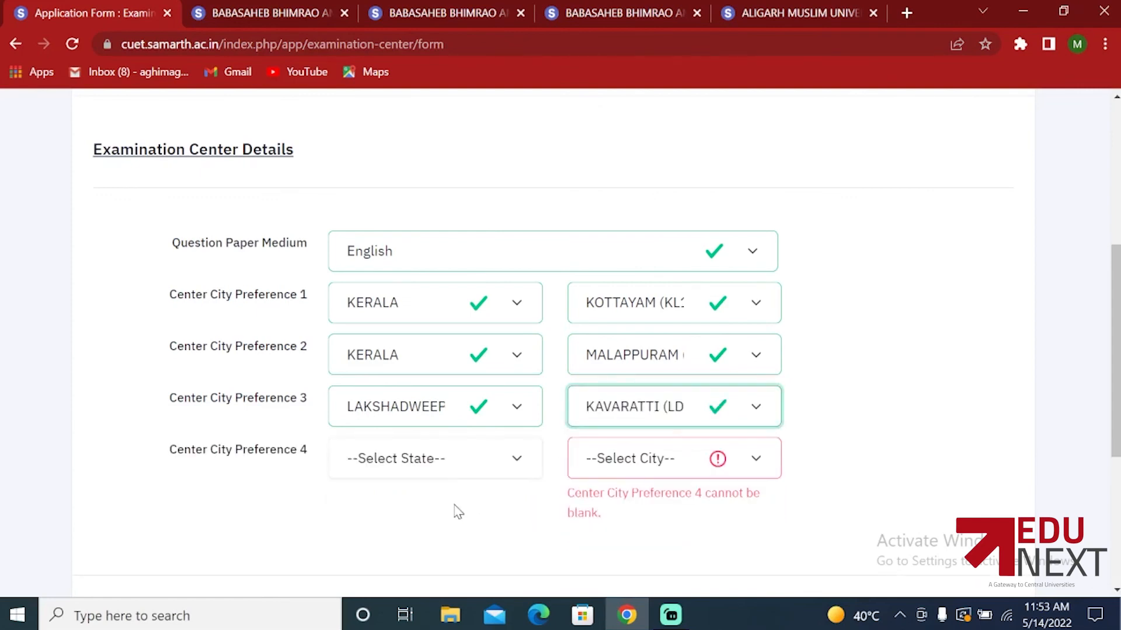
- Set centre Preference 4 to Andaman and Nicobar Islands–Port Blair
left_click(479, 467)
left_click(482, 509)
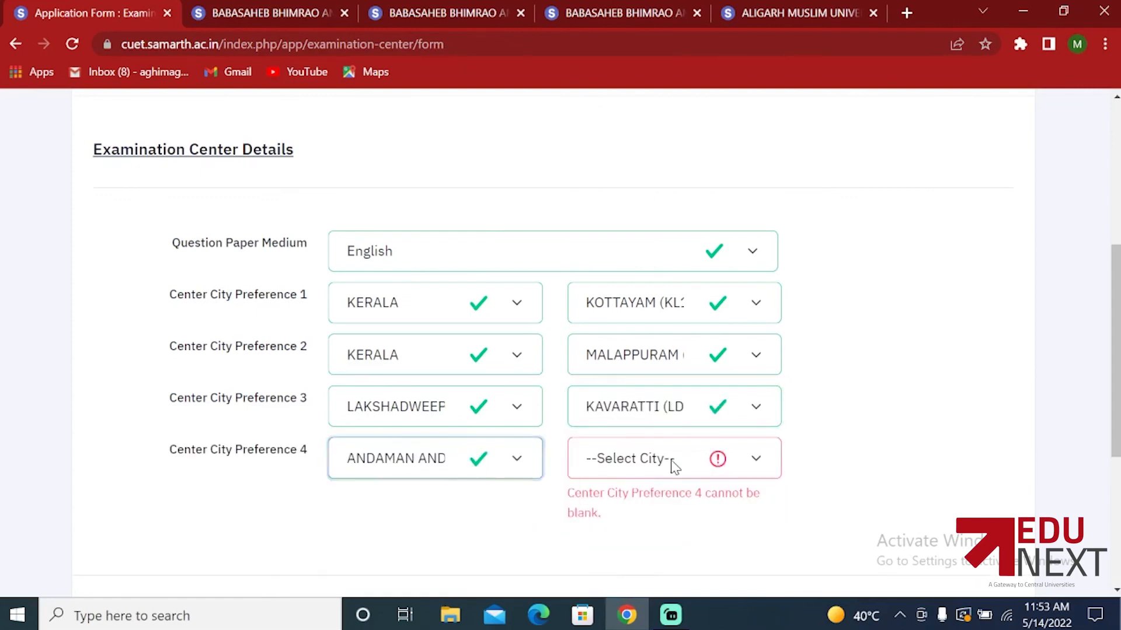
left_click(679, 464)
left_click(704, 531)
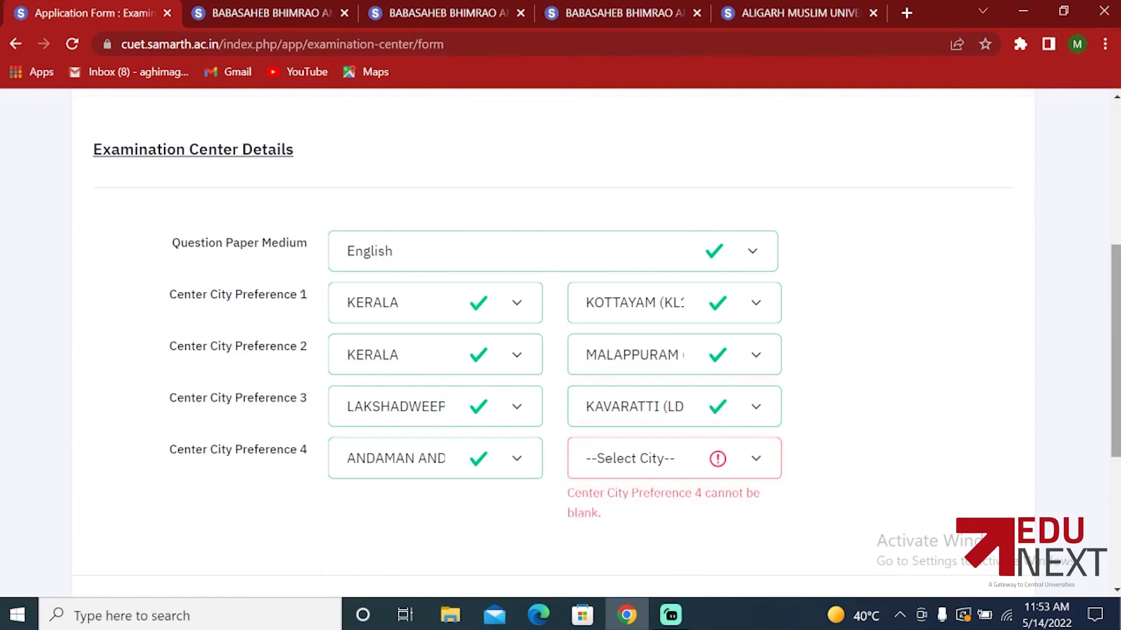
left_click(777, 447)
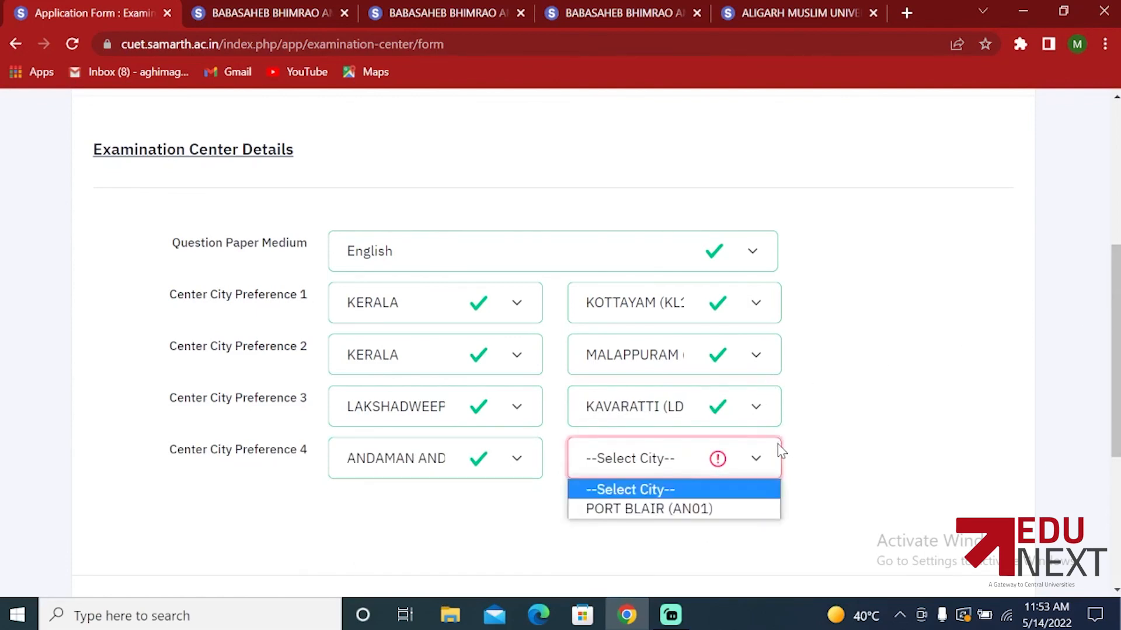
left_click(752, 508)
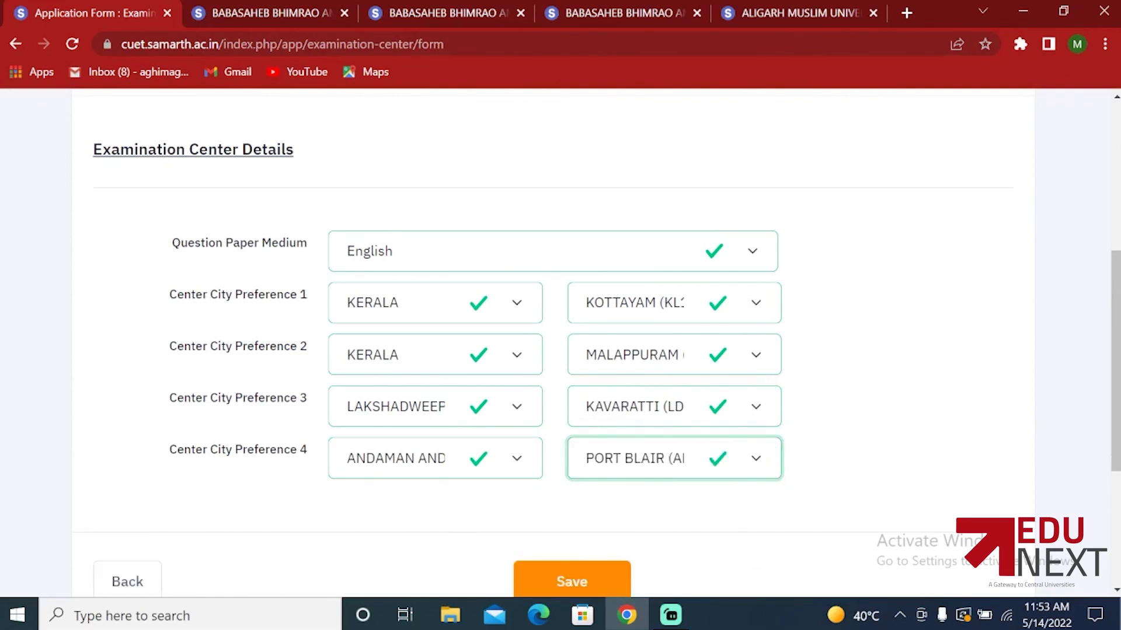
scroll(606, 364, "down", 2)
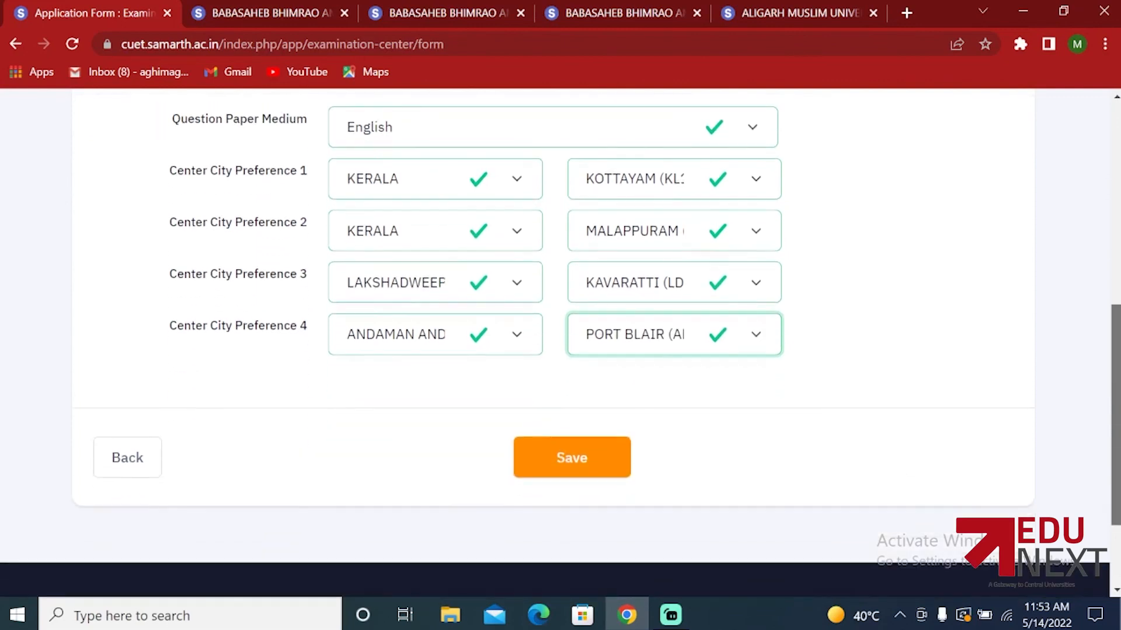
- Save the Kottayam, Malappuram, Kavaratti and Port Blair choices and proceed to Upload Documents
left_click(561, 460)
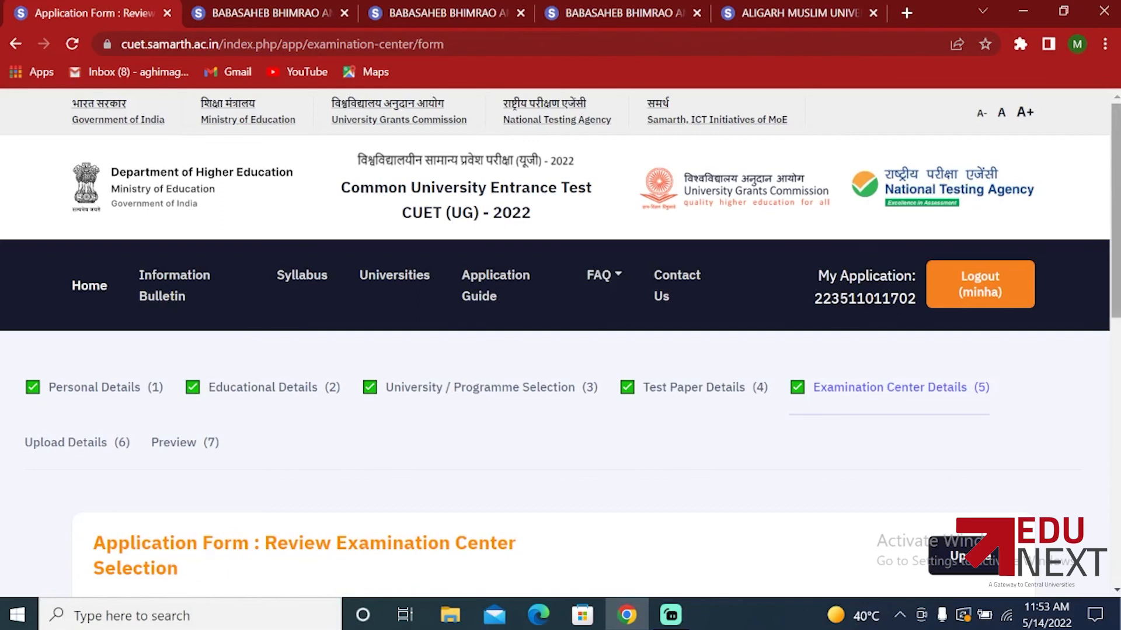
scroll(850, 338, "down", 10)
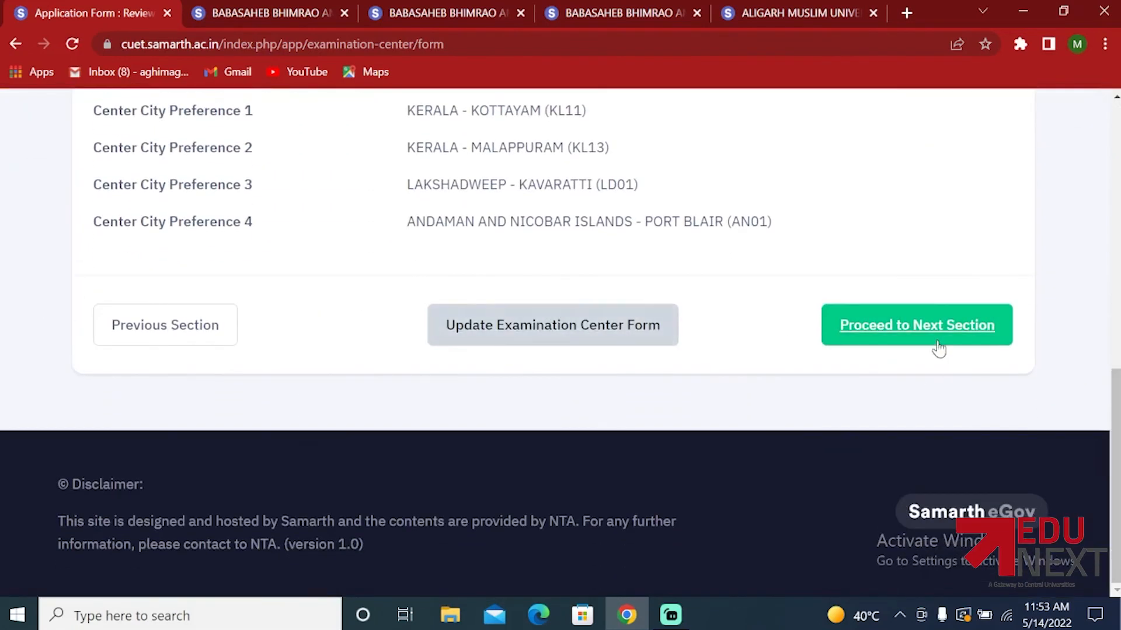
left_click(936, 343)
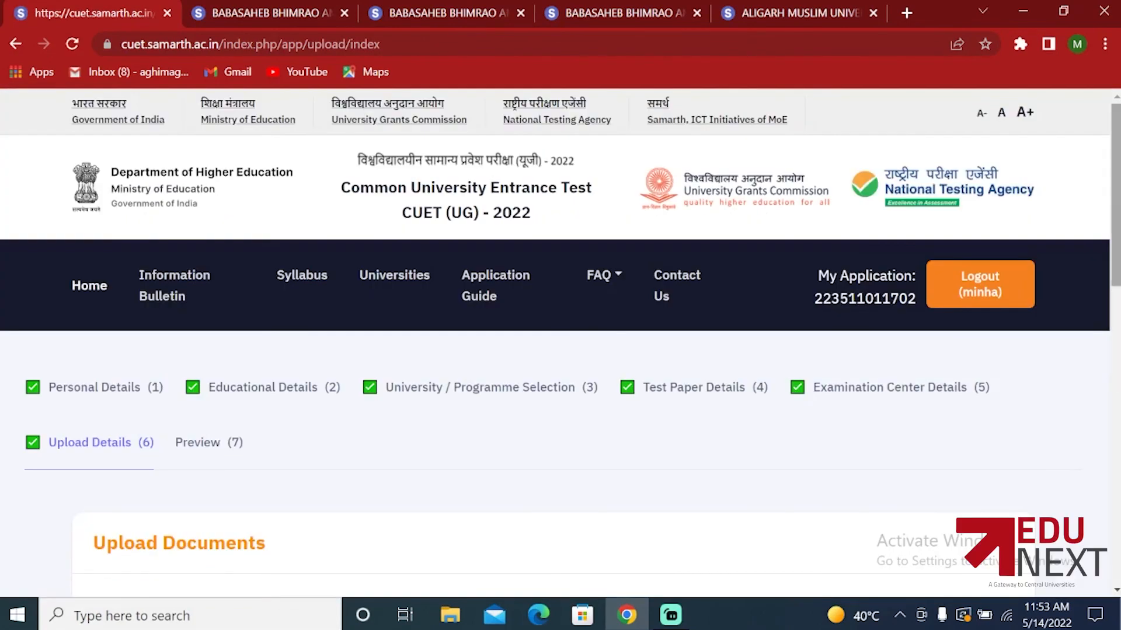
- Navigate back from the upload page and switch to the Babasaheb Bhimrao Ambedkar University tab
mouse_move(1115, 206)
left_mouse_down()
mouse_move(1116, 449)
mouse_move(1116, 293)
left_mouse_up()
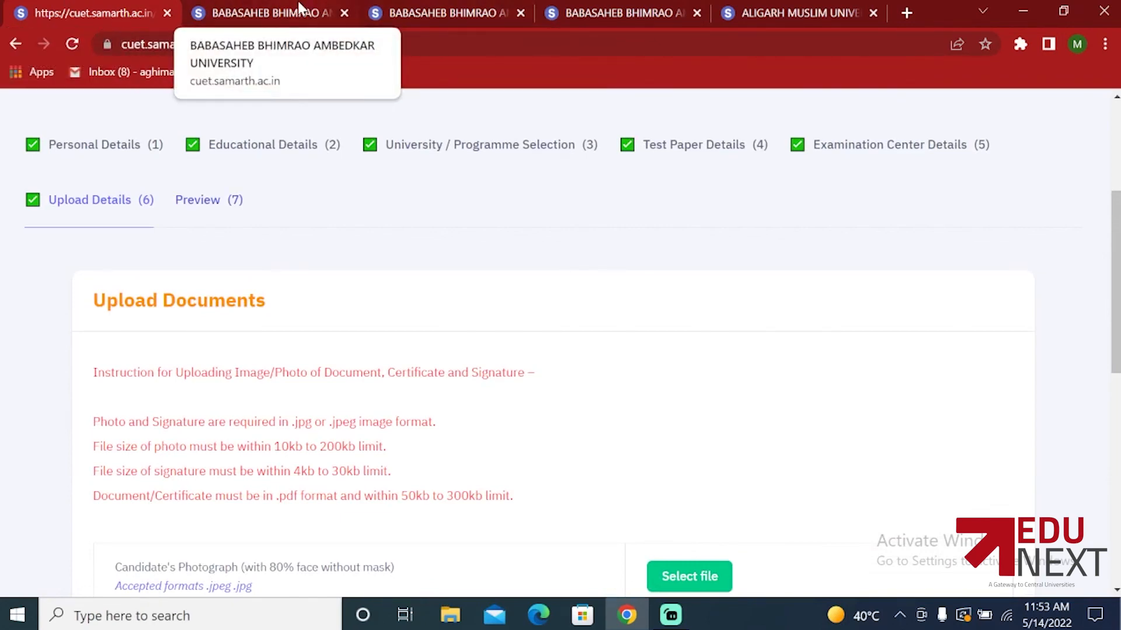
left_click(16, 41)
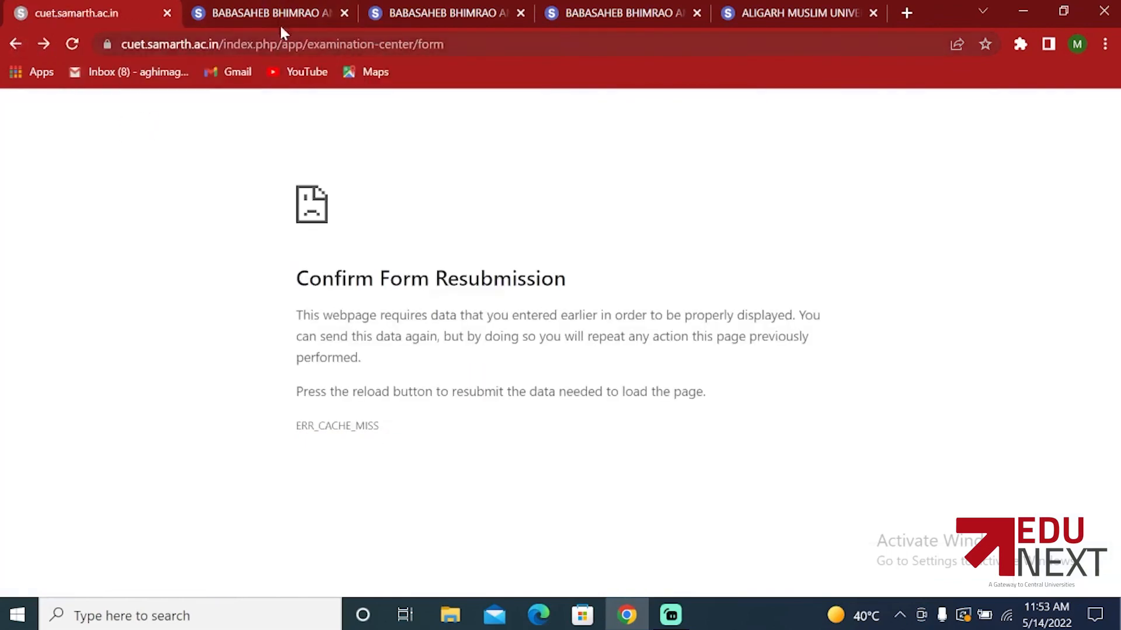
left_click(273, 13)
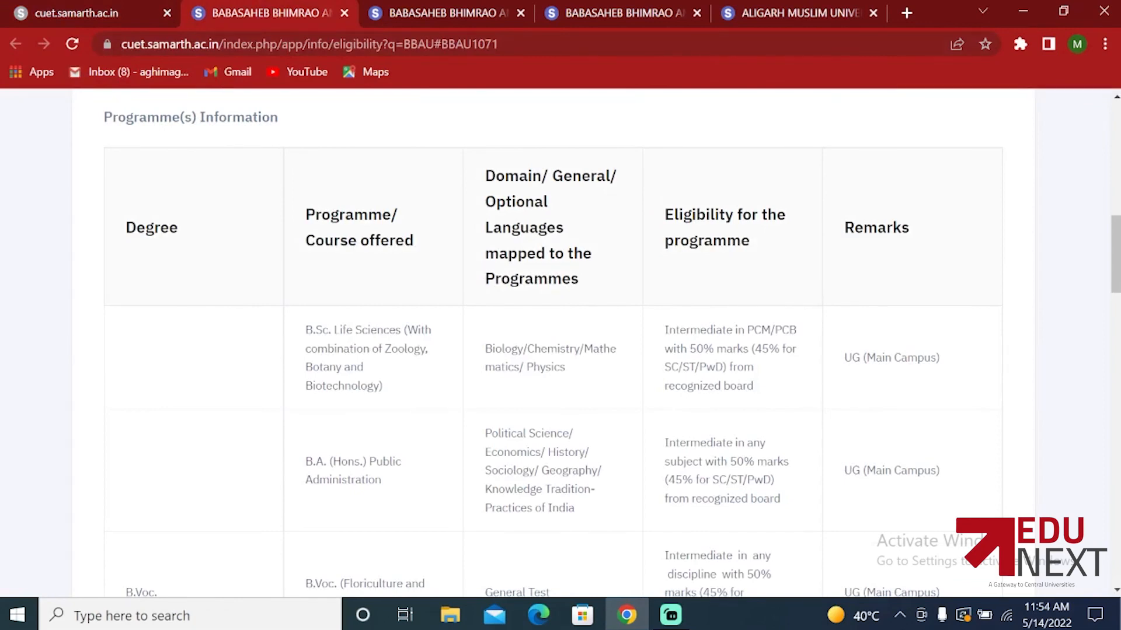
- In a new tab, rerun the earlier 'cuet registration' Google search
left_click(906, 13)
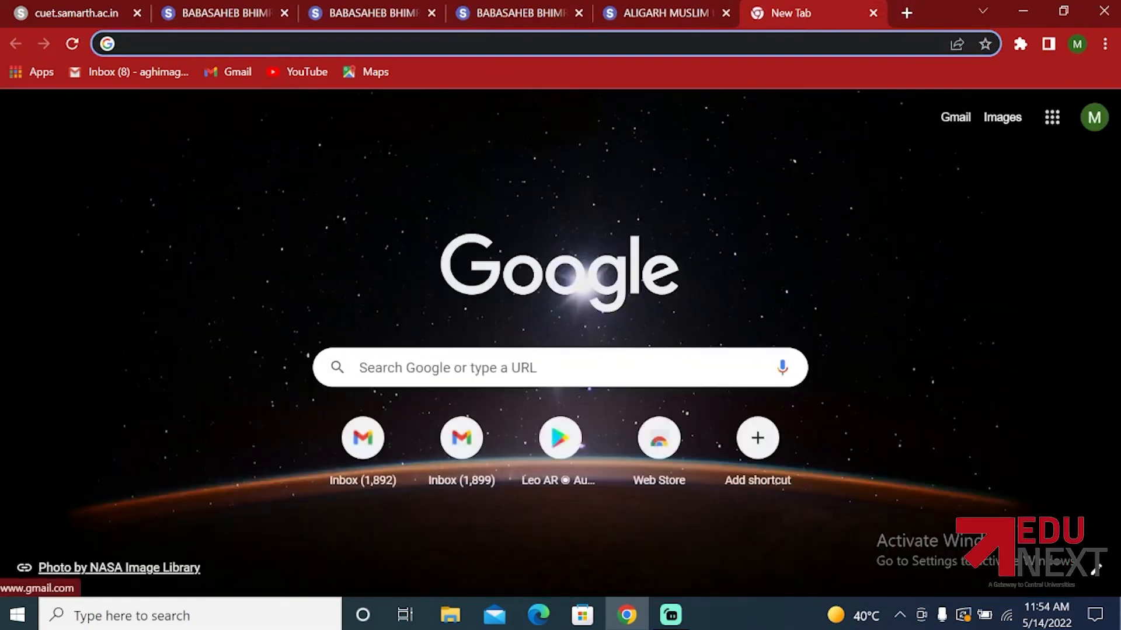
left_click(472, 367)
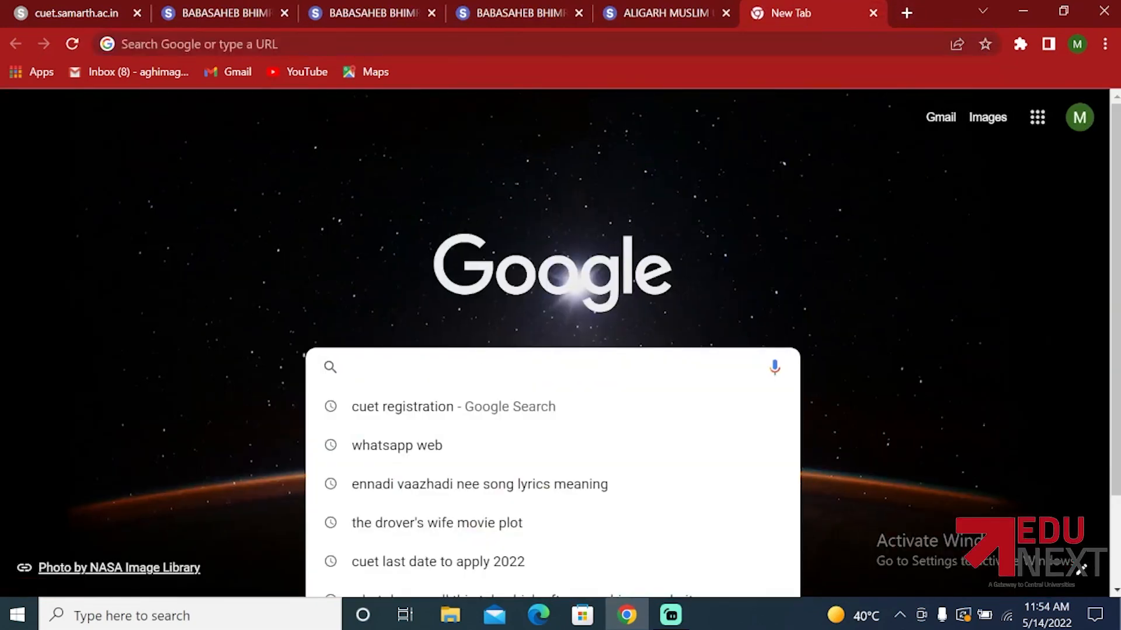
left_click(461, 407)
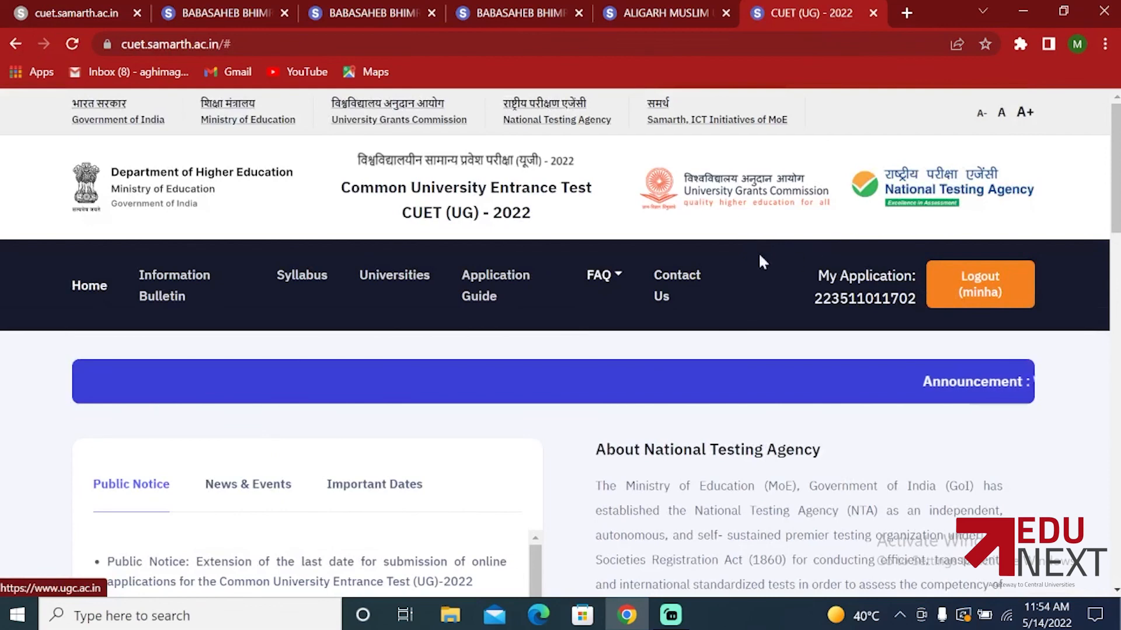
- Open Aligarh Muslim University from the Universities list and scroll to its B.Voc. and B.A. (Hons.) Sanskrit eligibility table
left_click(392, 286)
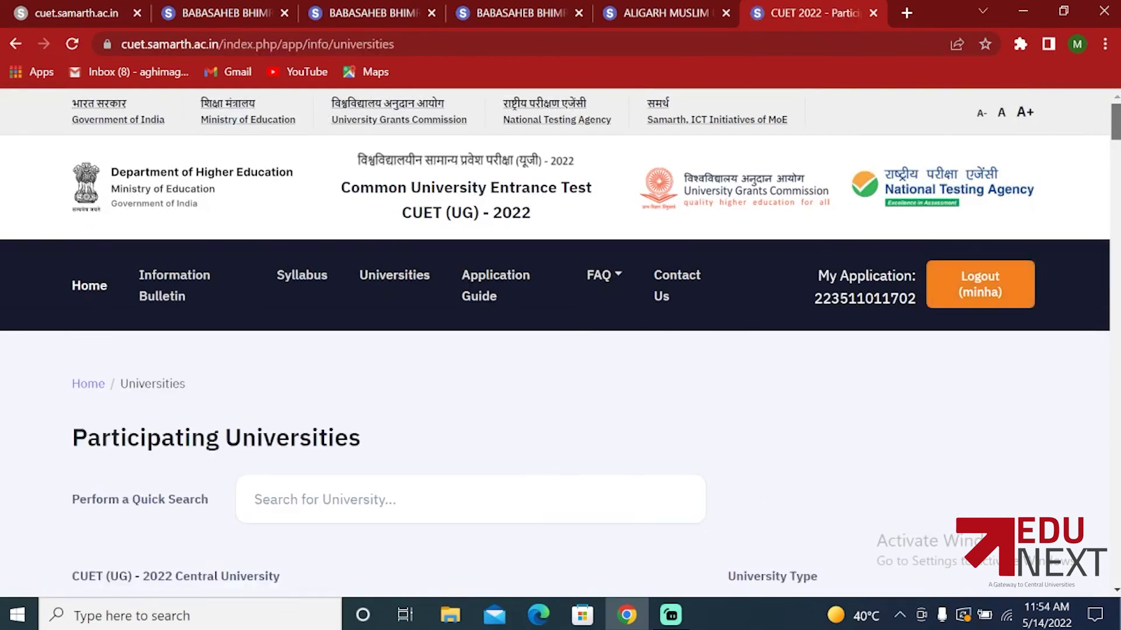
scroll(560, 344, "down", 7)
scroll(450, 180, "down", 1)
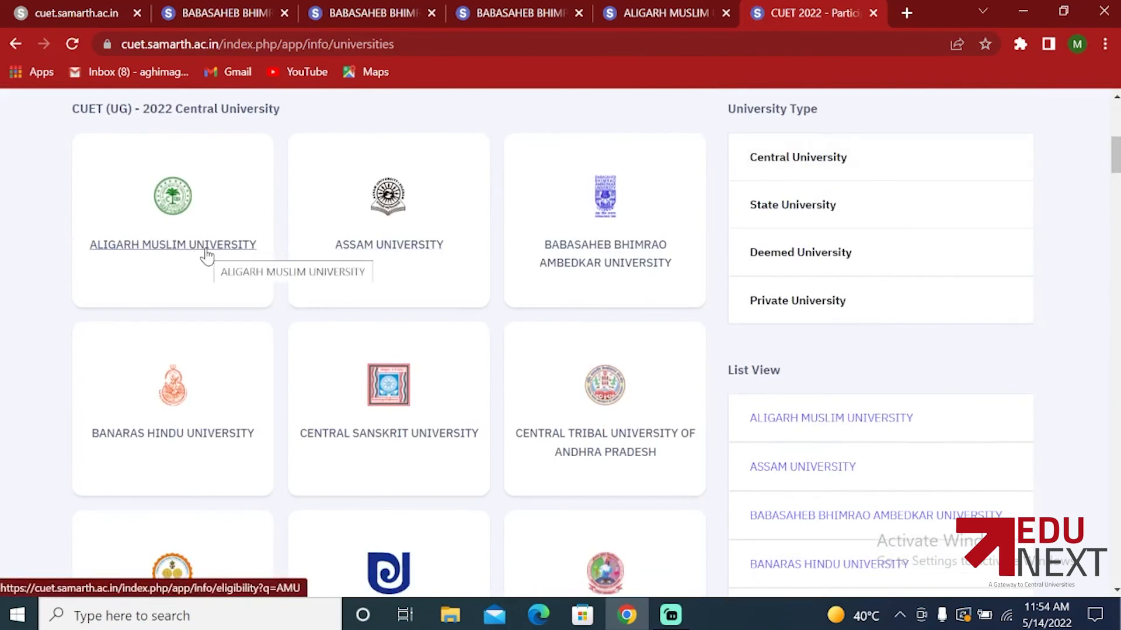
left_click(206, 251)
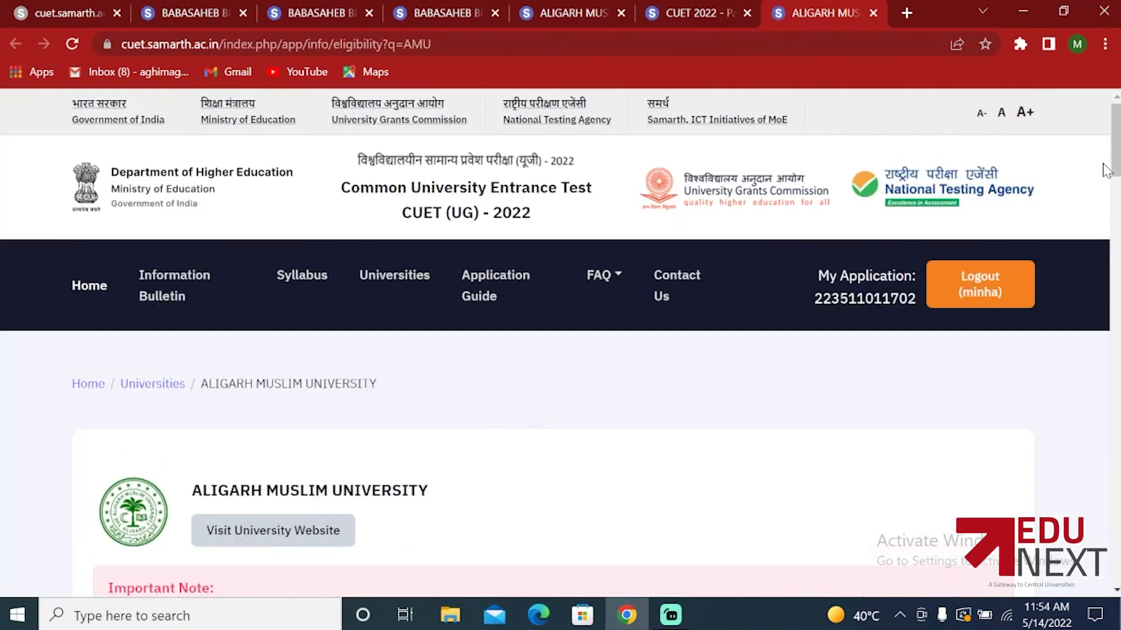
left_click_drag(1113, 169, 1117, 285)
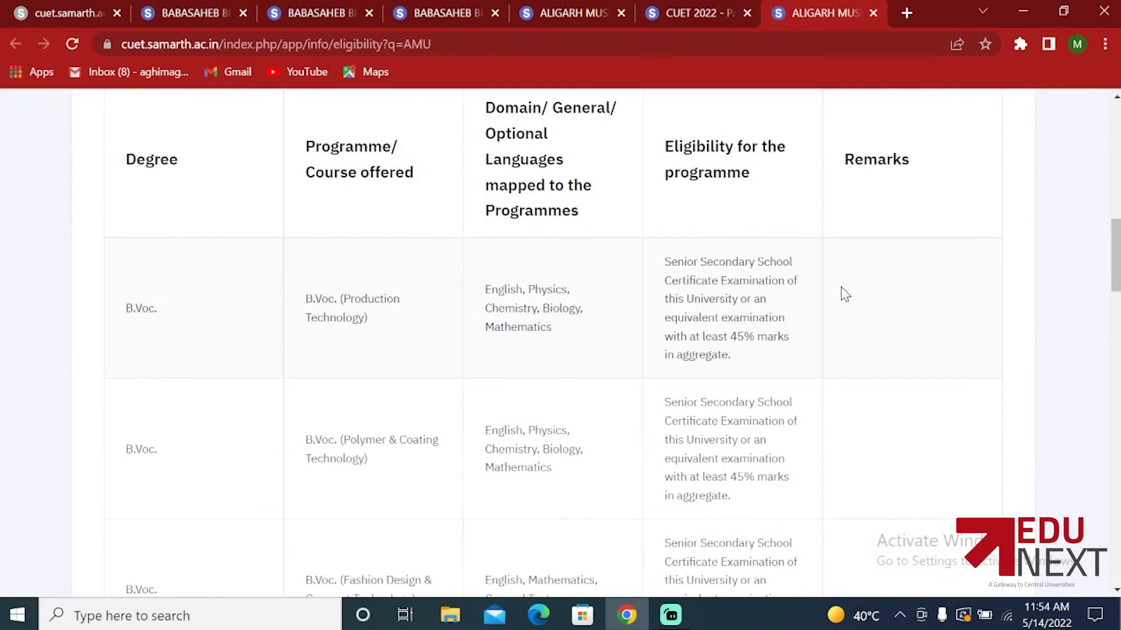
left_click_drag(1117, 258, 1117, 269)
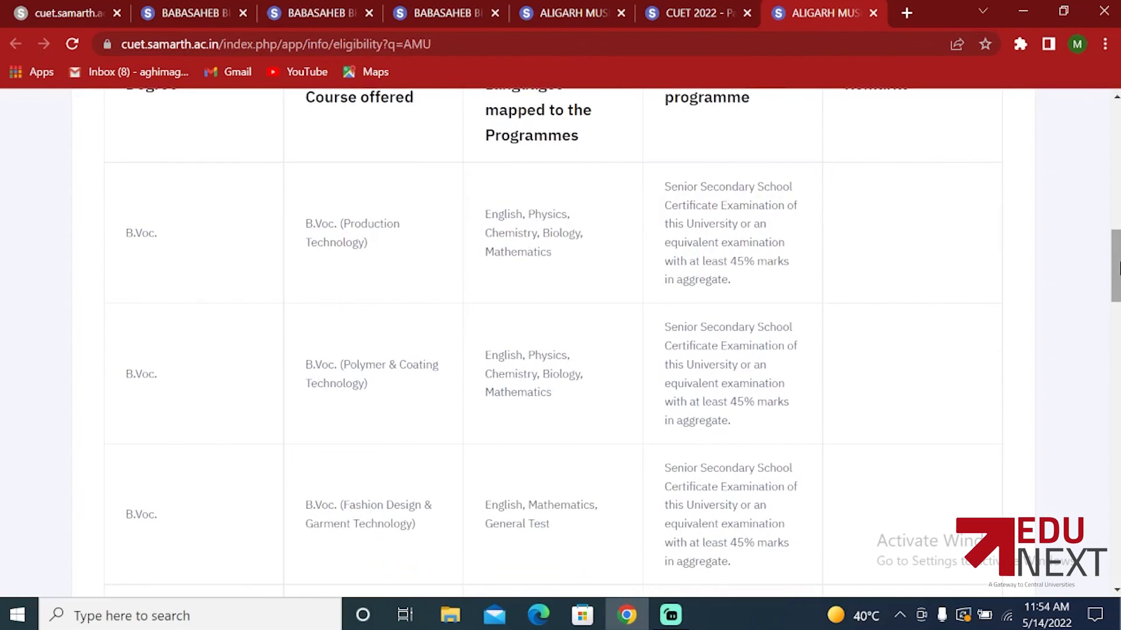
left_click_drag(1119, 268, 1116, 334)
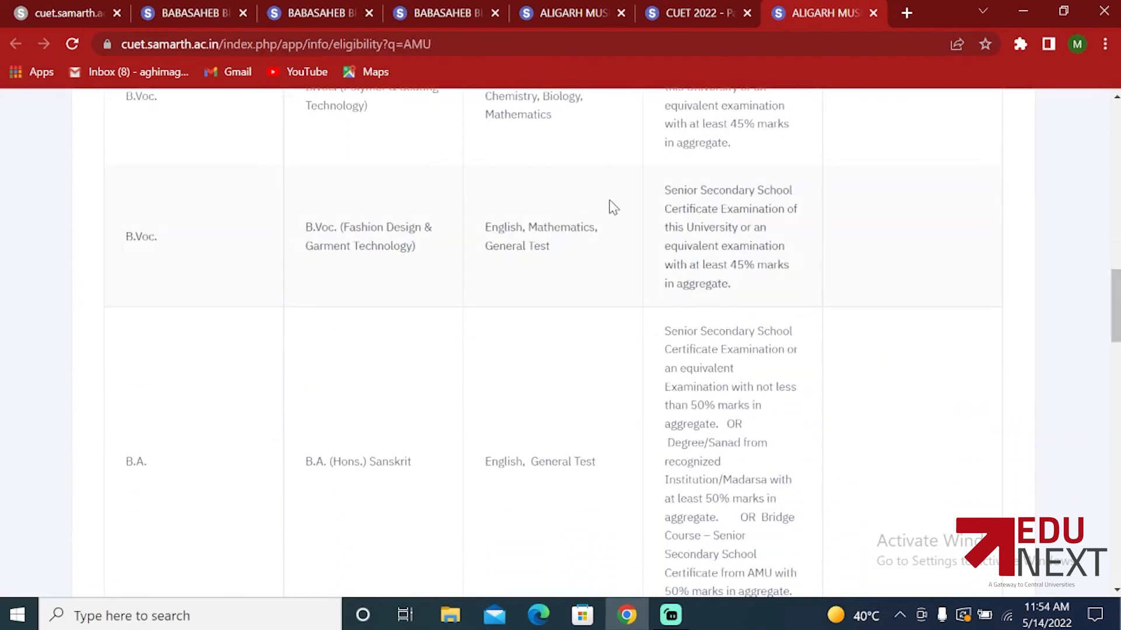